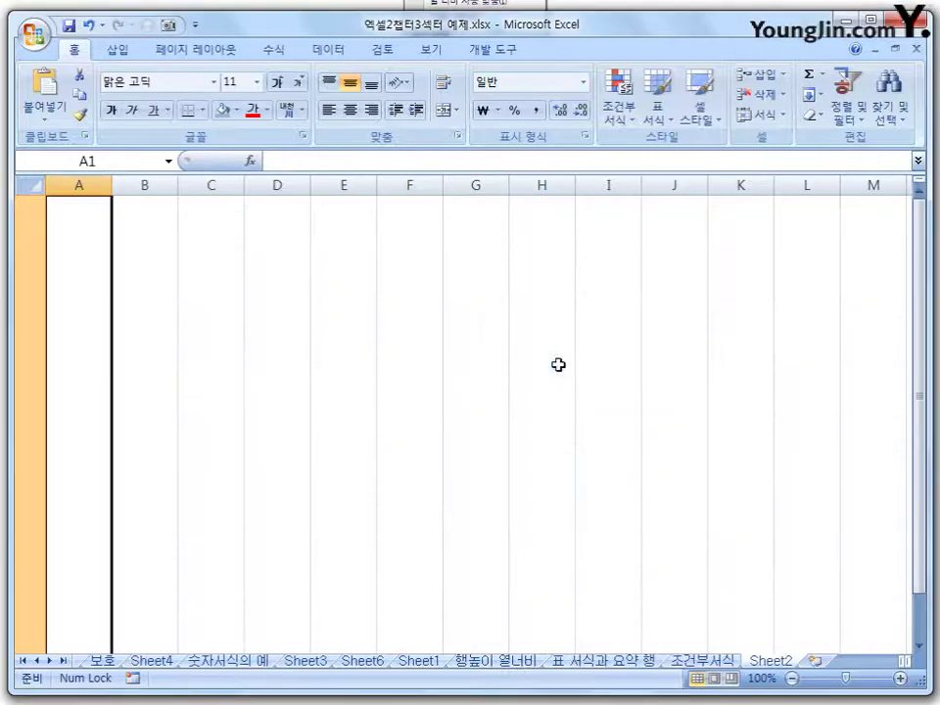
# Step: Reduce the height of row 1 on Sheet2 by entering a smaller exact row height
pyautogui.moveTo(923, 283); pyautogui.dragTo(905, 269)
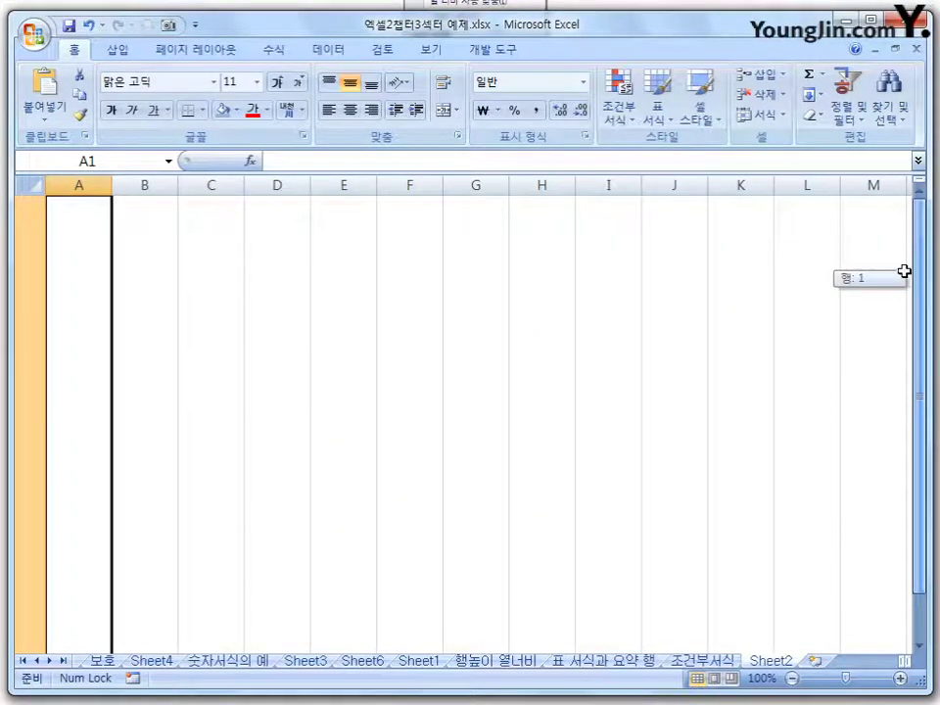
pyautogui.click(784, 116)
pyautogui.click(778, 161)
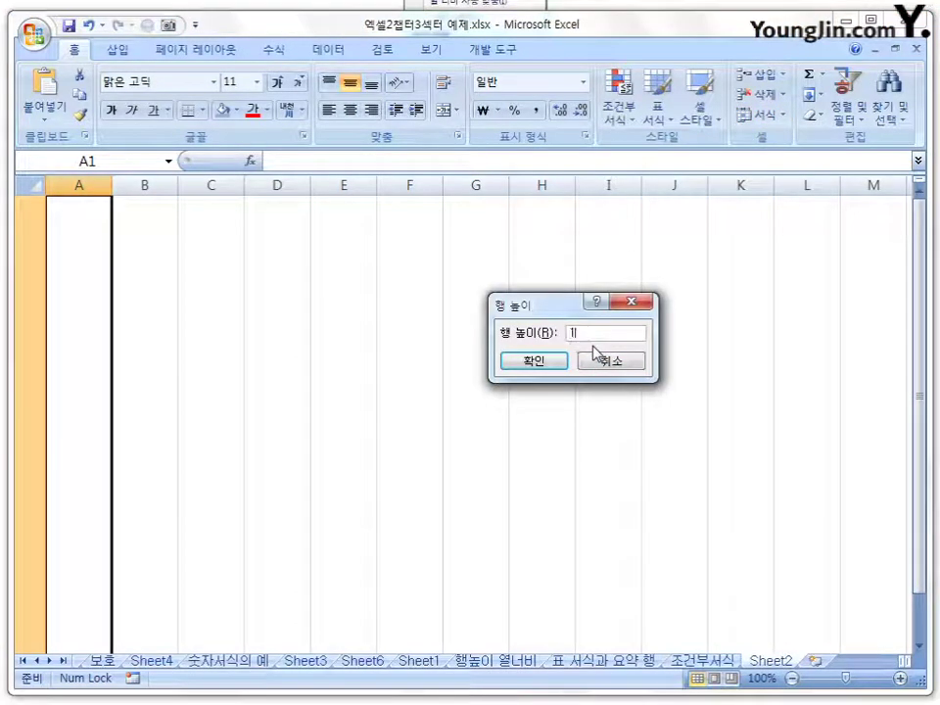
pyautogui.click(539, 362)
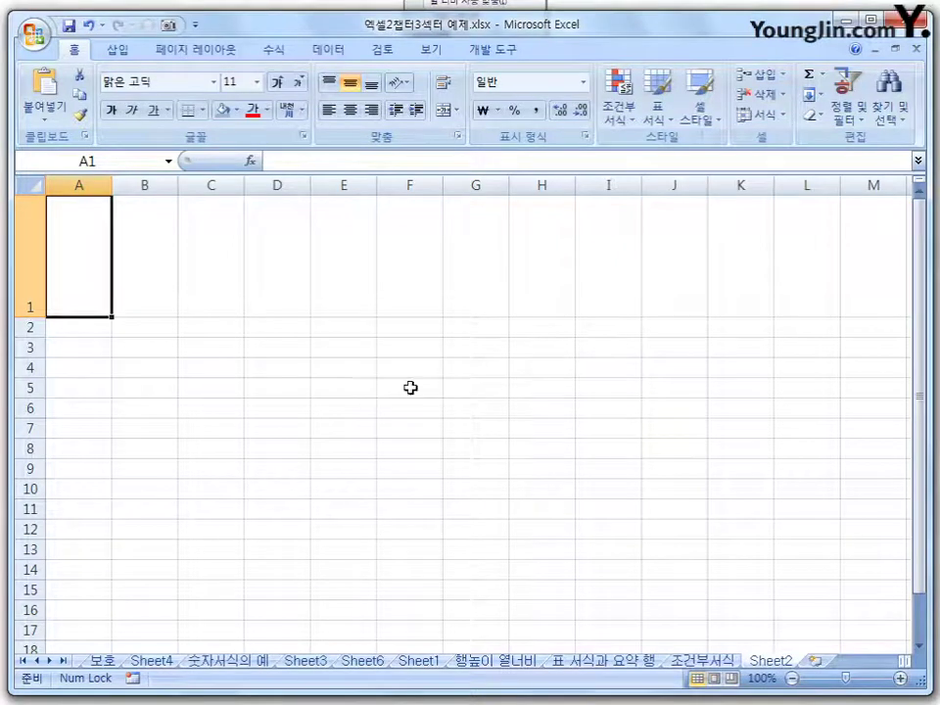
# Step: Widen column D by entering a larger exact column width
pyautogui.click(278, 185)
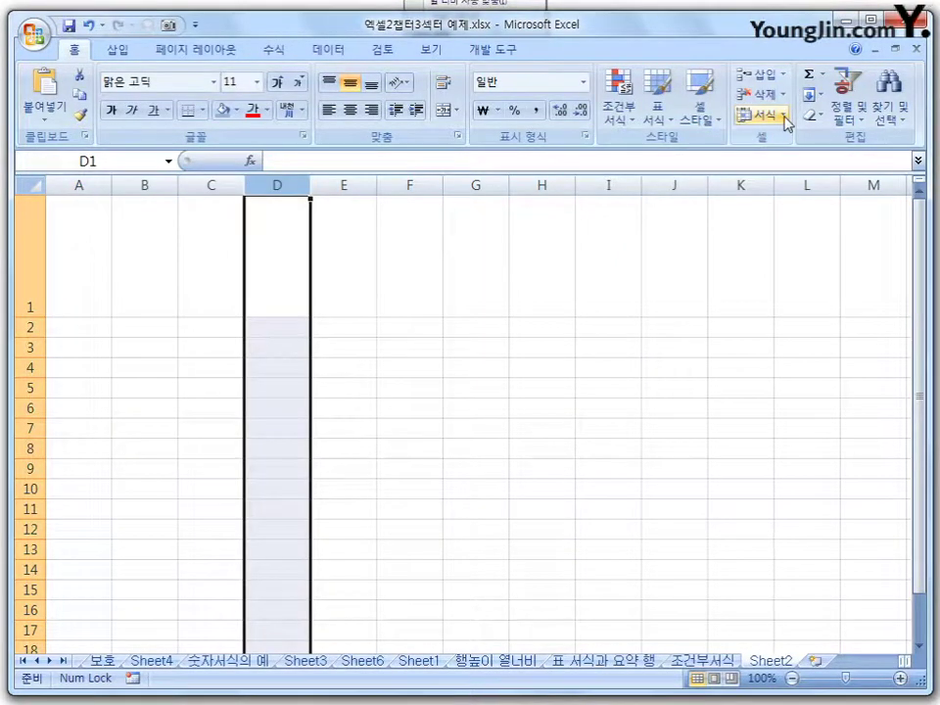
pyautogui.click(785, 123)
pyautogui.click(770, 207)
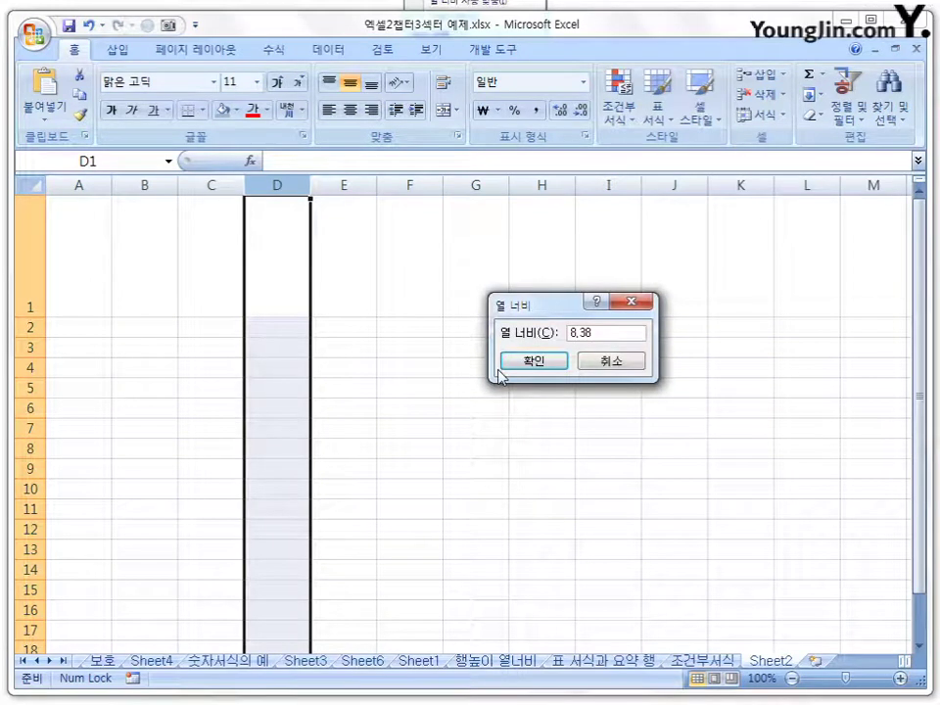
pyautogui.press('BackSpace')
pyautogui.press('BackSpace')
pyautogui.press('BackSpace')
pyautogui.click(536, 364)
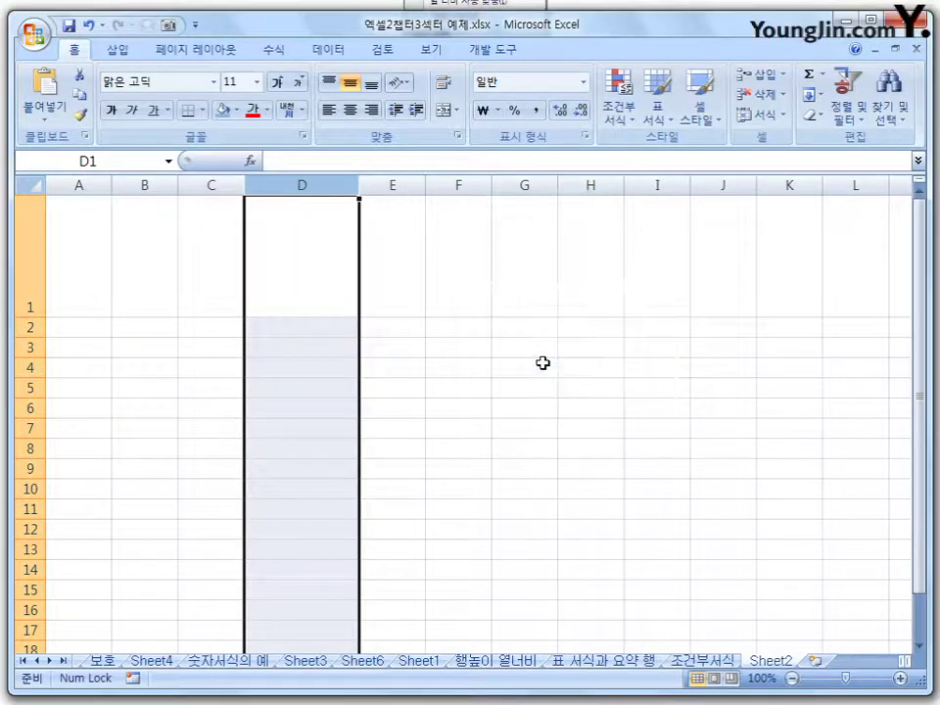
pyautogui.click(546, 414)
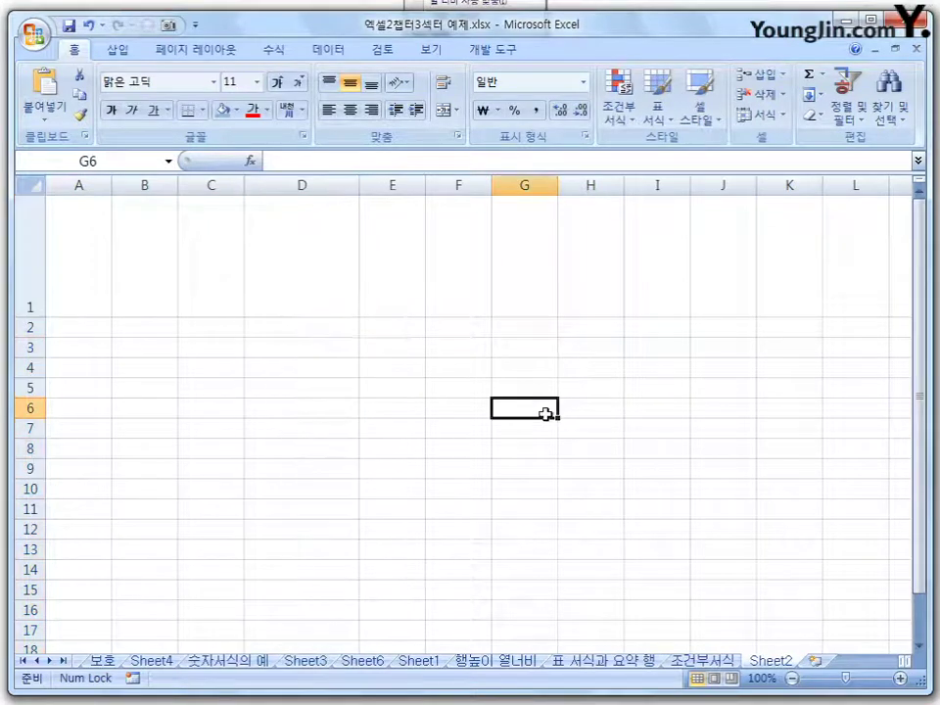
# Step: On the 행높이 열너비 sheet, shrink row 9 to about half its height
pyautogui.click(479, 662)
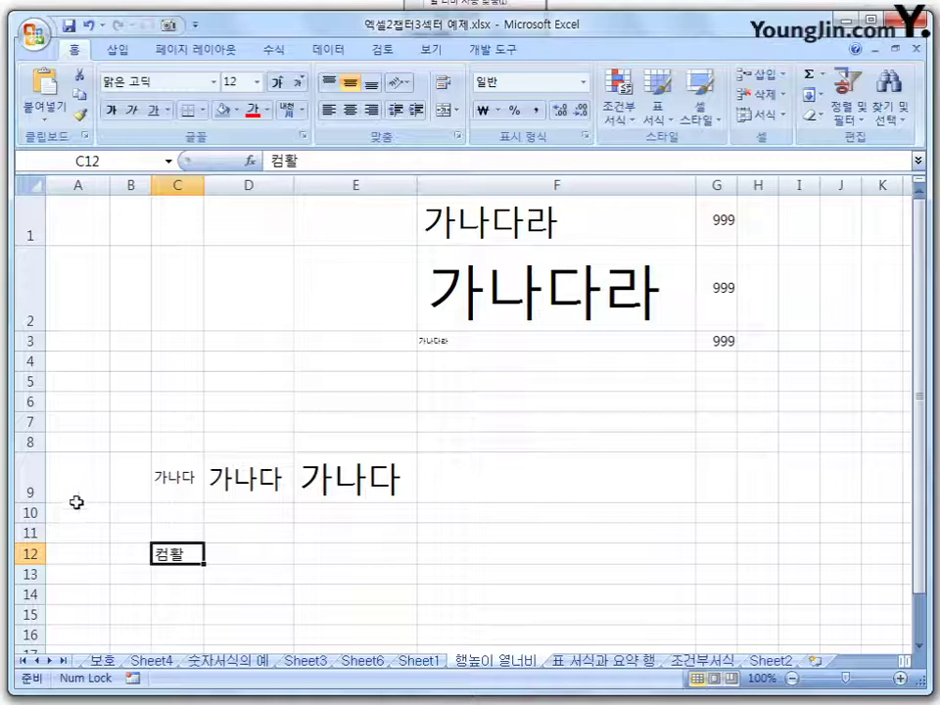
pyautogui.click(29, 490)
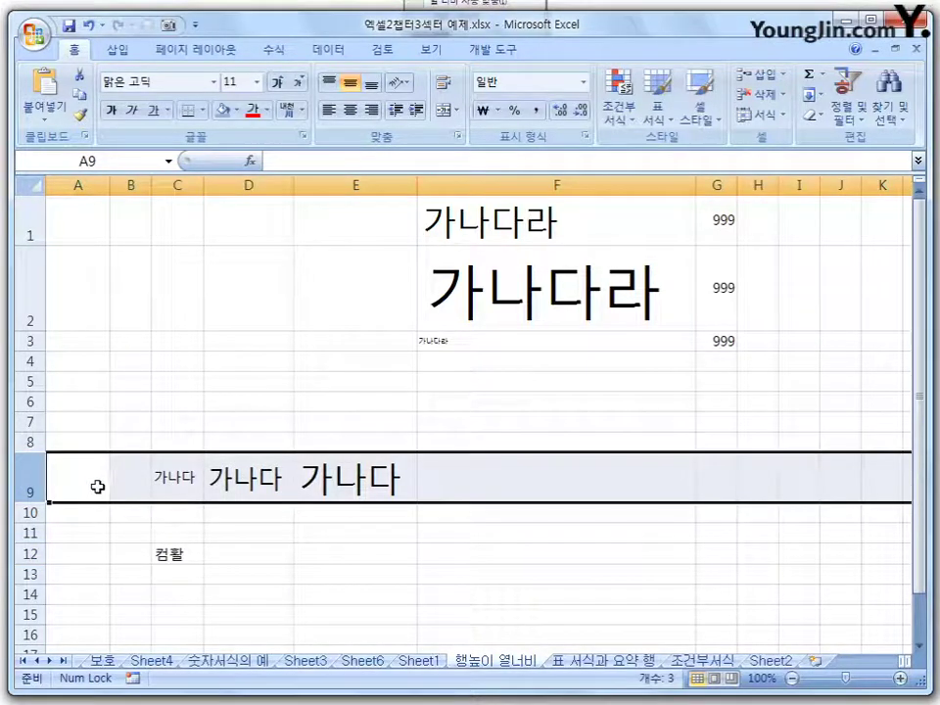
pyautogui.moveTo(28, 502); pyautogui.dragTo(29, 477)
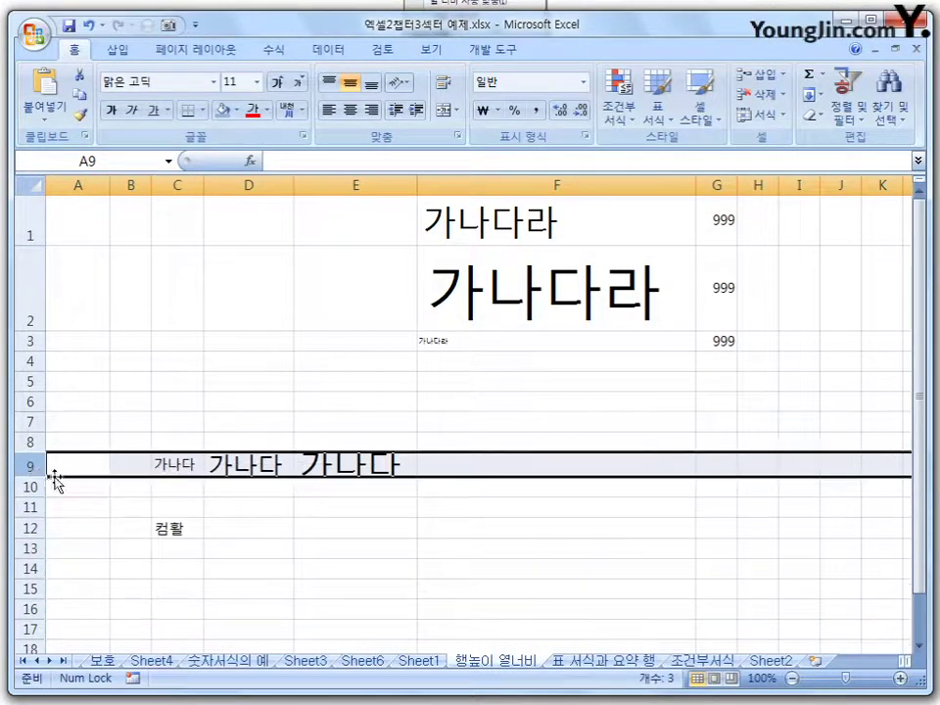
# Step: Check the text cells C9 to E9 and AutoFit row 9's height to the largest text
pyautogui.click(147, 468)
pyautogui.click(191, 468)
pyautogui.click(250, 466)
pyautogui.click(347, 463)
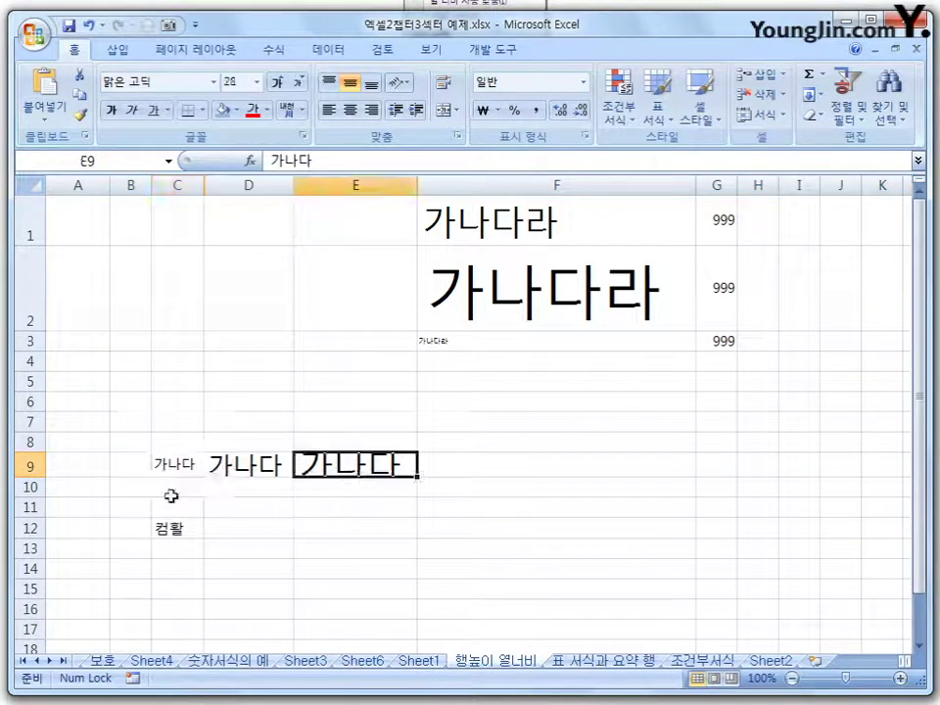
pyautogui.doubleClick(35, 477)
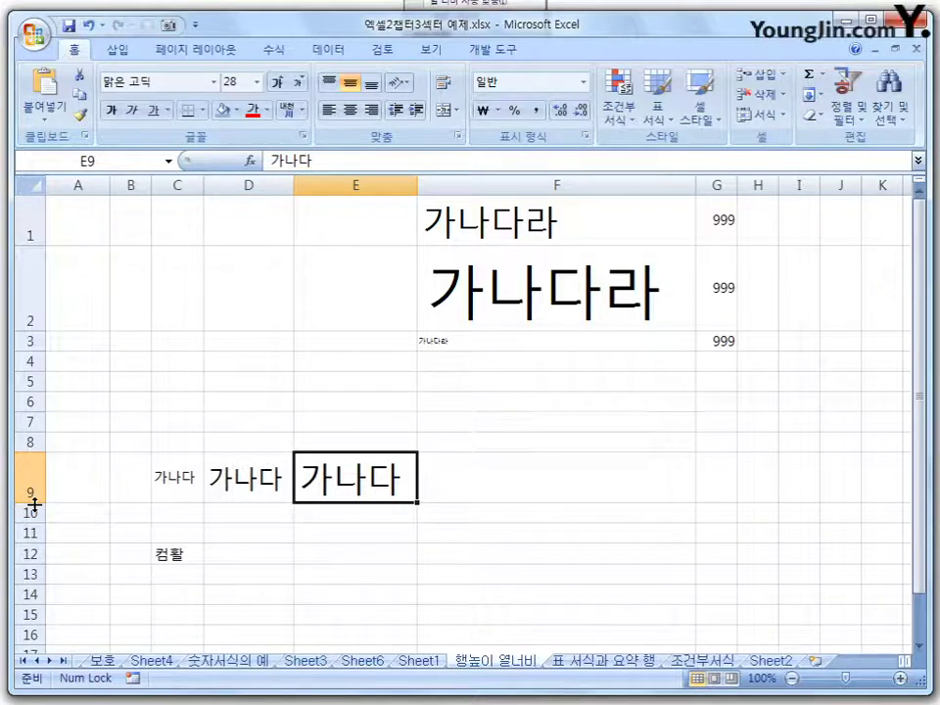
# Step: Shrink row 9 again and restore its fit with the AutoFit Row Height command
pyautogui.moveTo(32, 501); pyautogui.dragTo(43, 473)
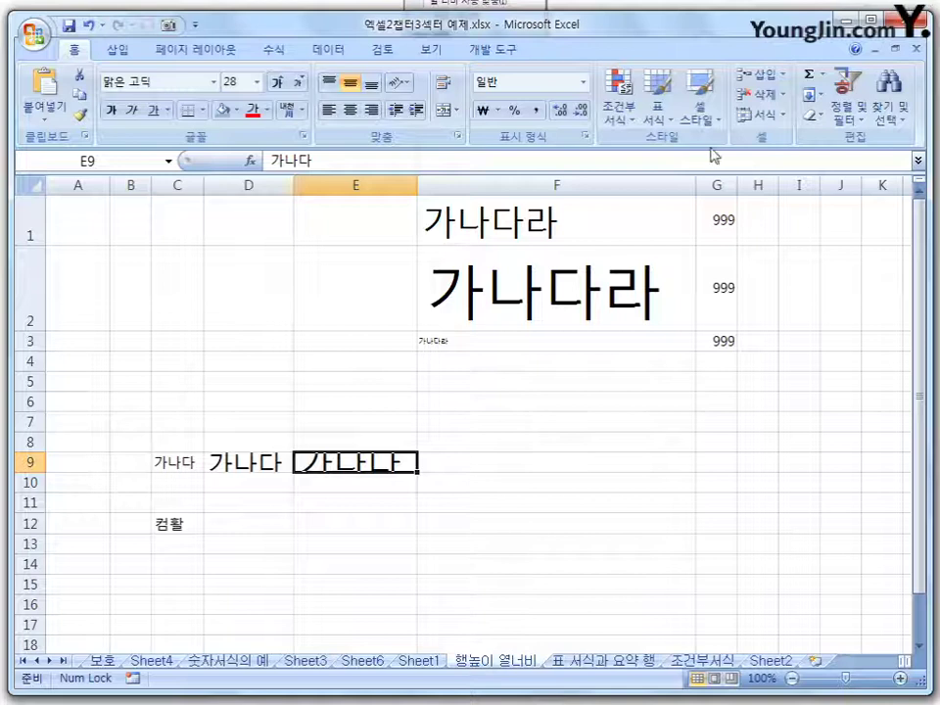
pyautogui.click(781, 121)
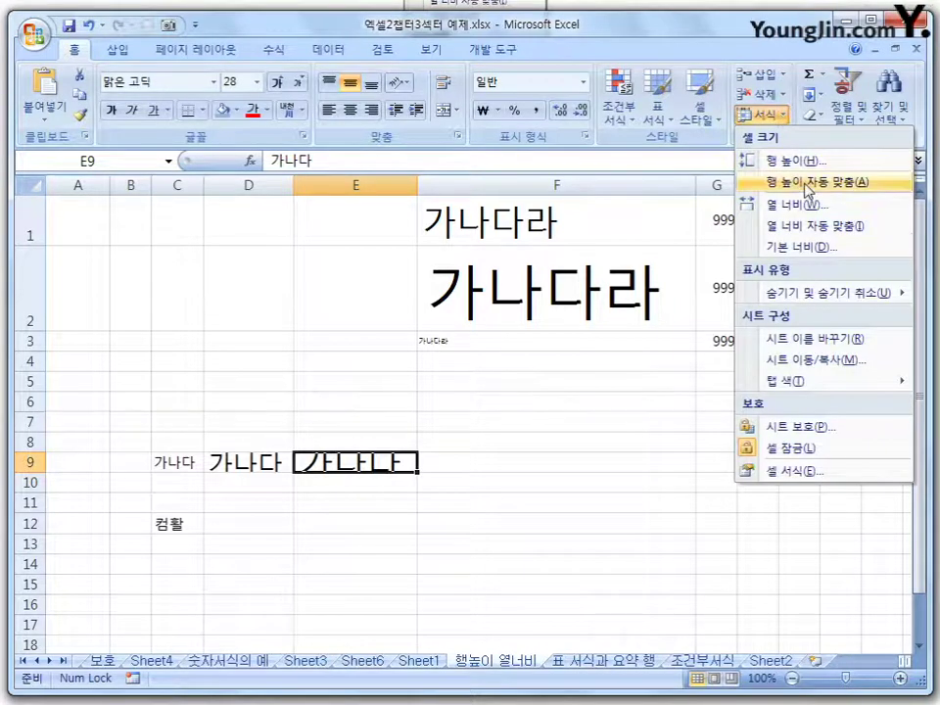
pyautogui.click(809, 182)
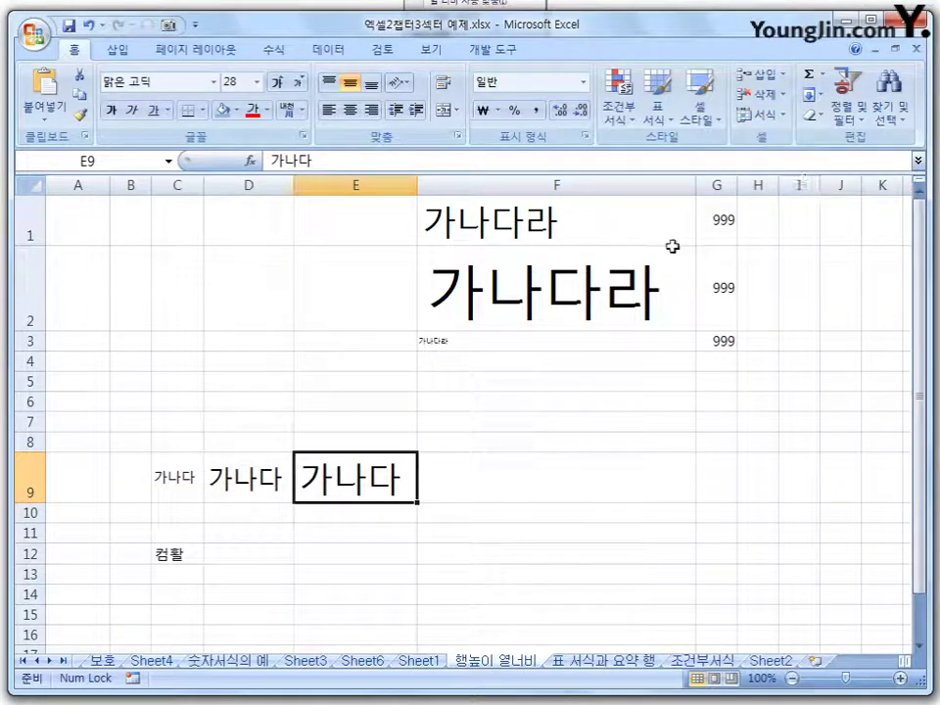
pyautogui.click(759, 114)
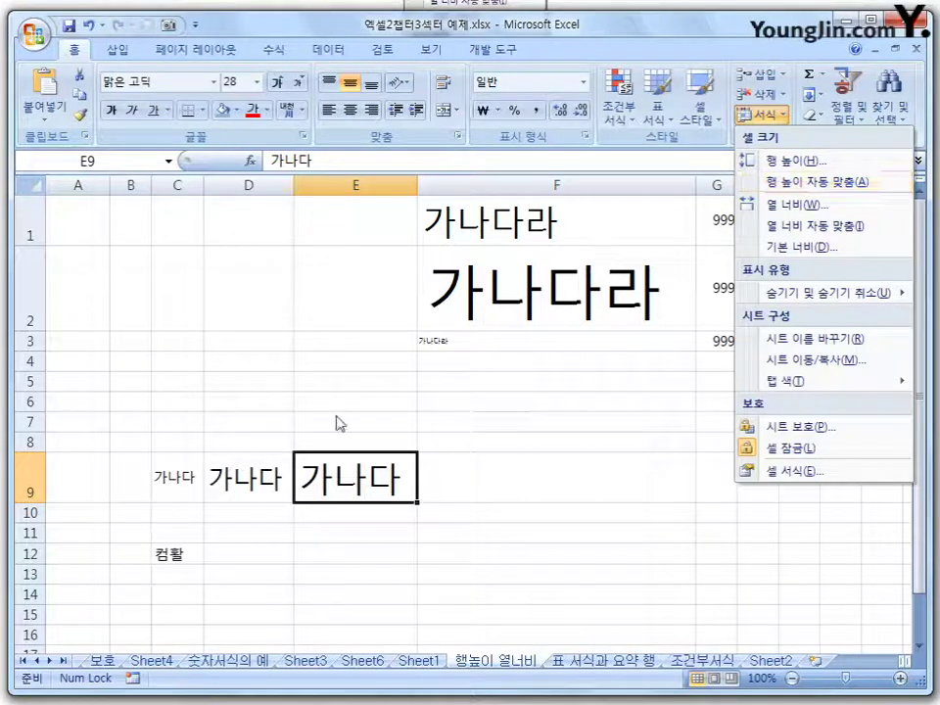
# Step: Narrow column F to about half its width so the large text in F2 is cut off
pyautogui.click(510, 228)
pyautogui.click(537, 224)
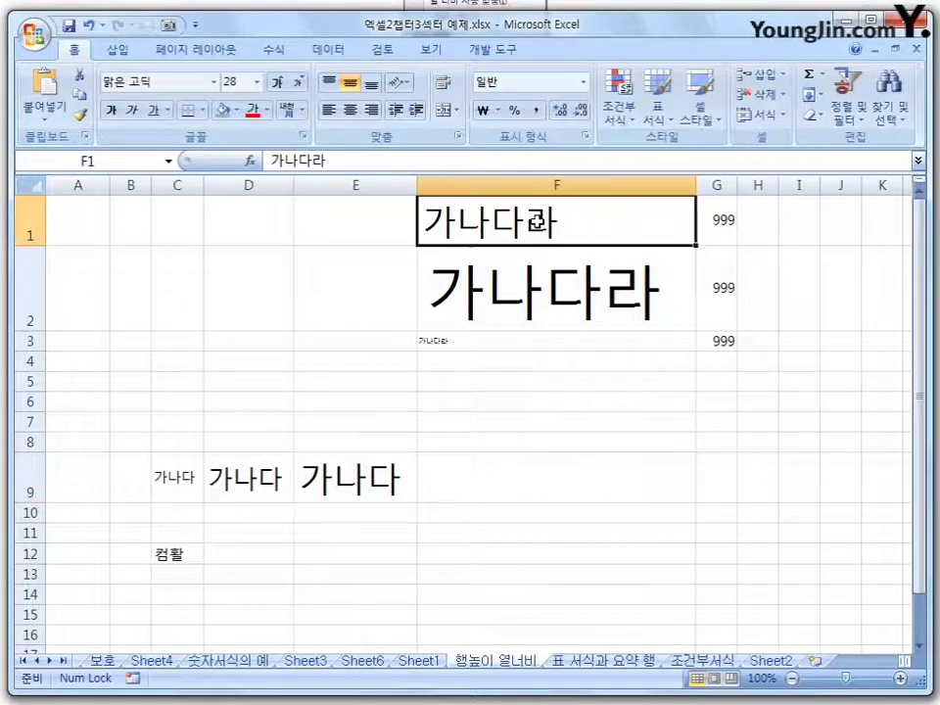
pyautogui.click(492, 179)
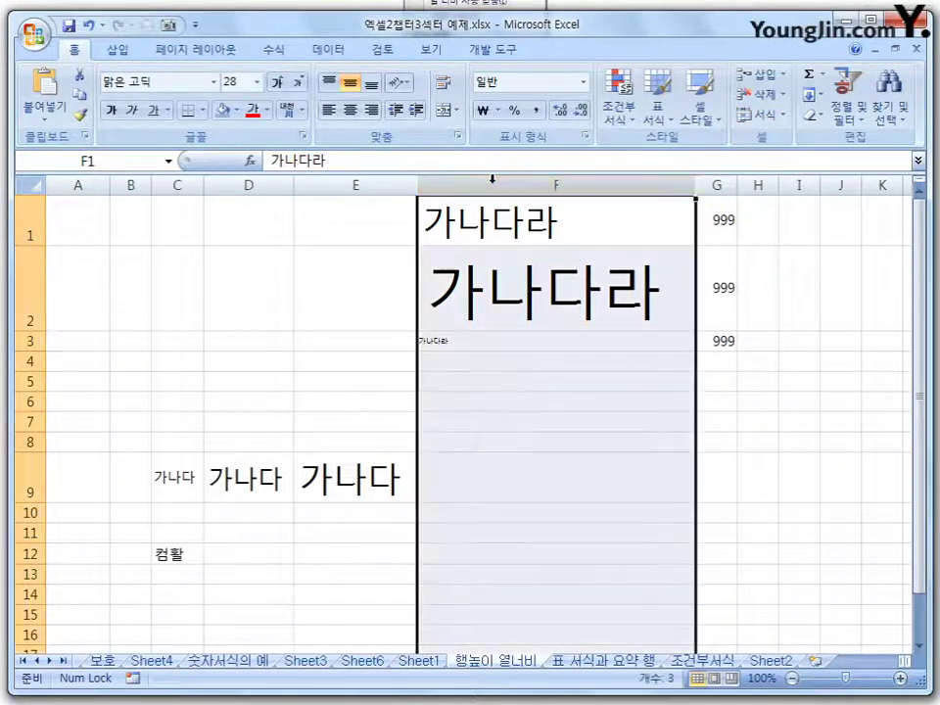
pyautogui.moveTo(695, 182); pyautogui.dragTo(557, 218)
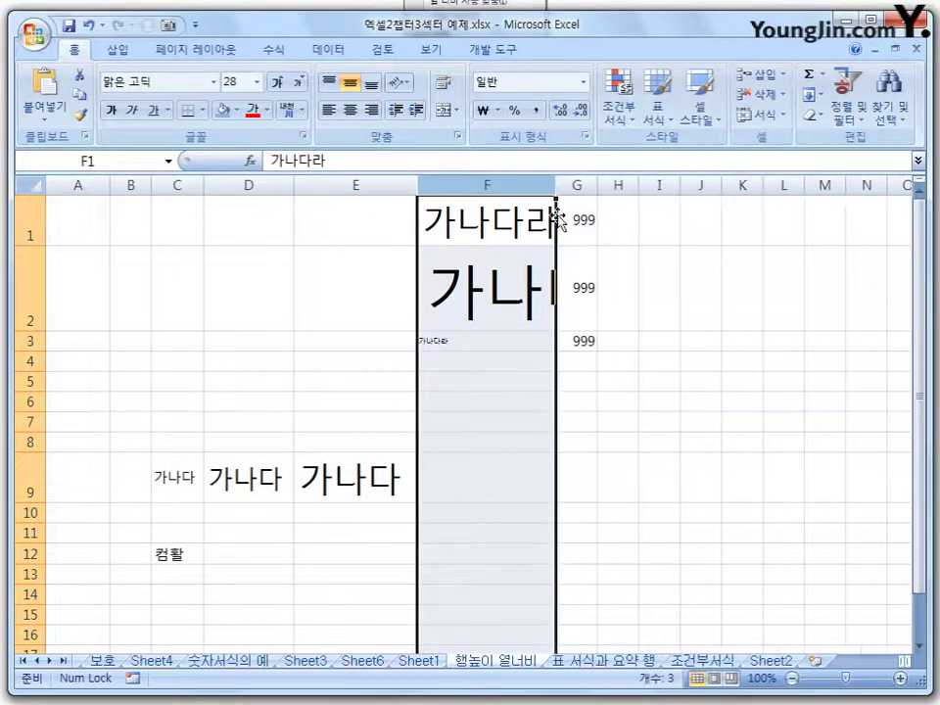
pyautogui.click(697, 399)
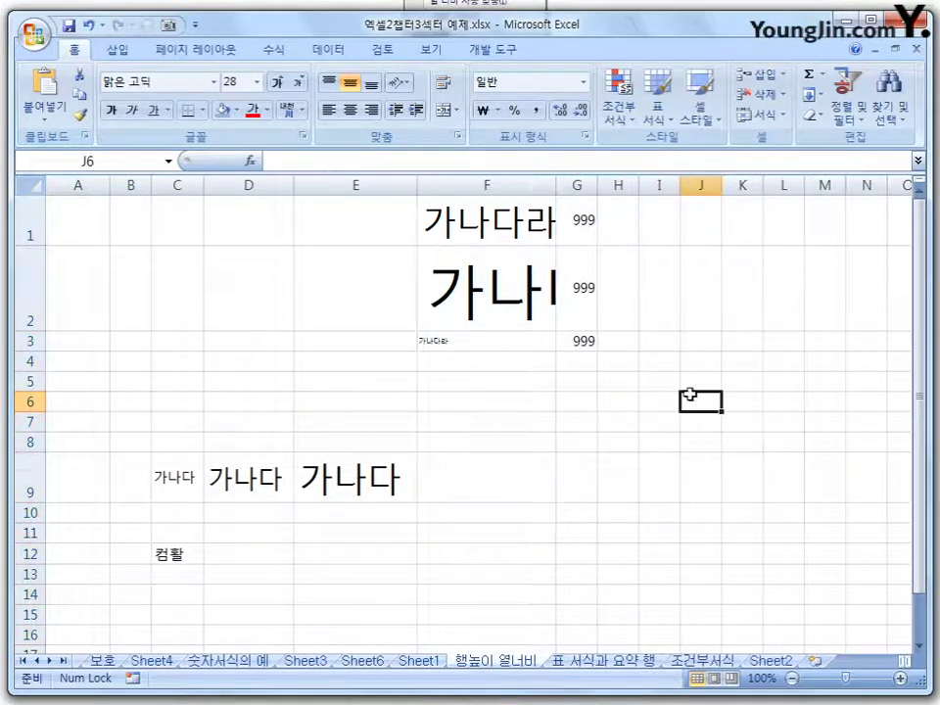
# Step: Check the cells in F1:G3 and AutoFit column F's width to its widest text
pyautogui.click(582, 225)
pyautogui.click(588, 299)
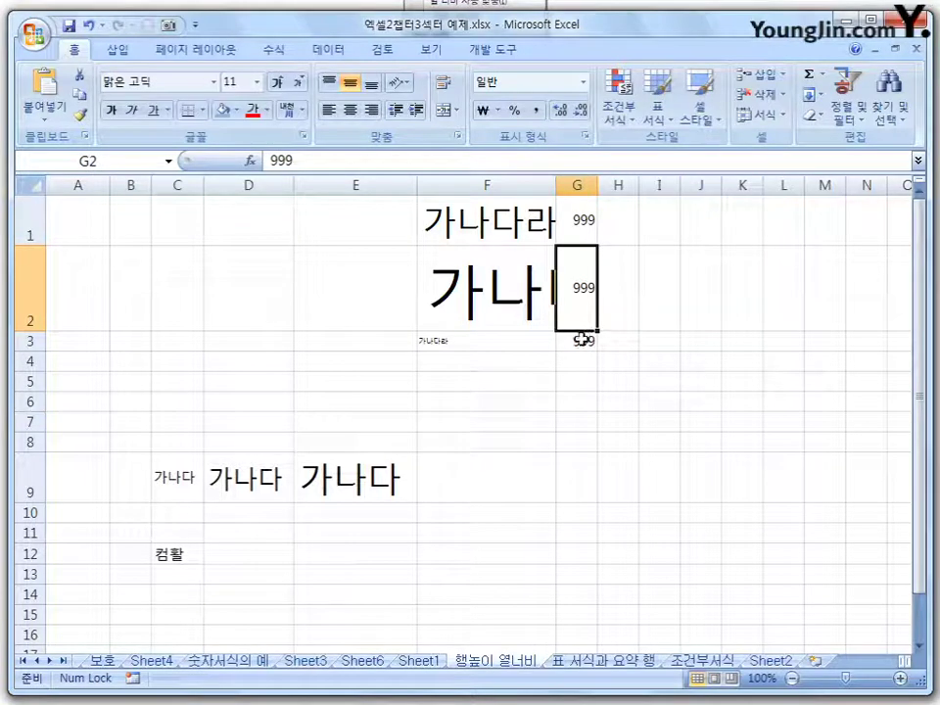
pyautogui.click(582, 340)
pyautogui.click(468, 221)
pyautogui.click(493, 293)
pyautogui.click(482, 342)
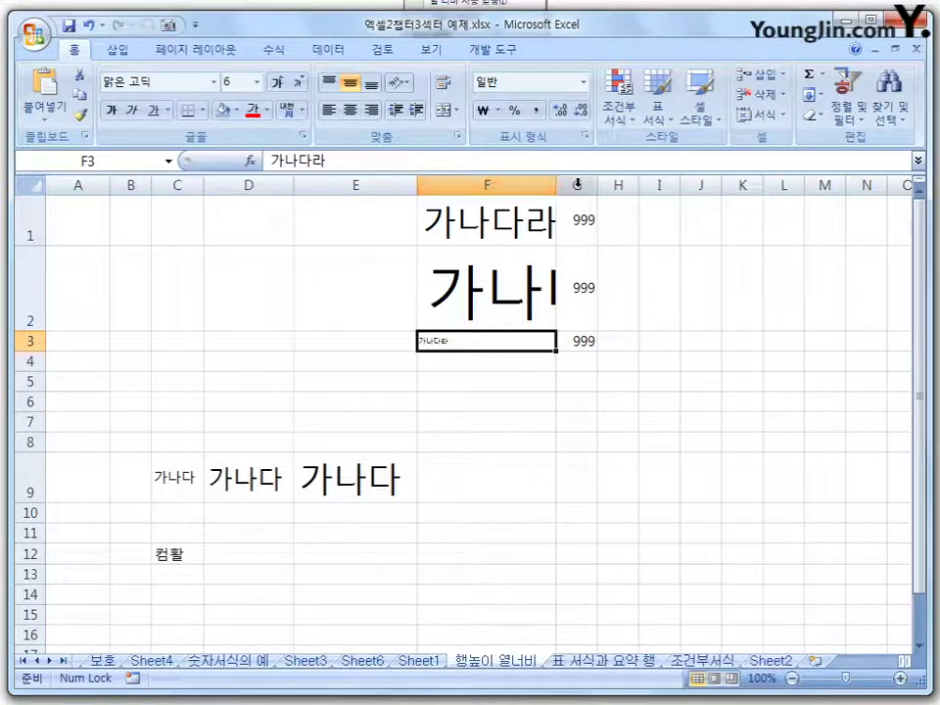
pyautogui.doubleClick(556, 184)
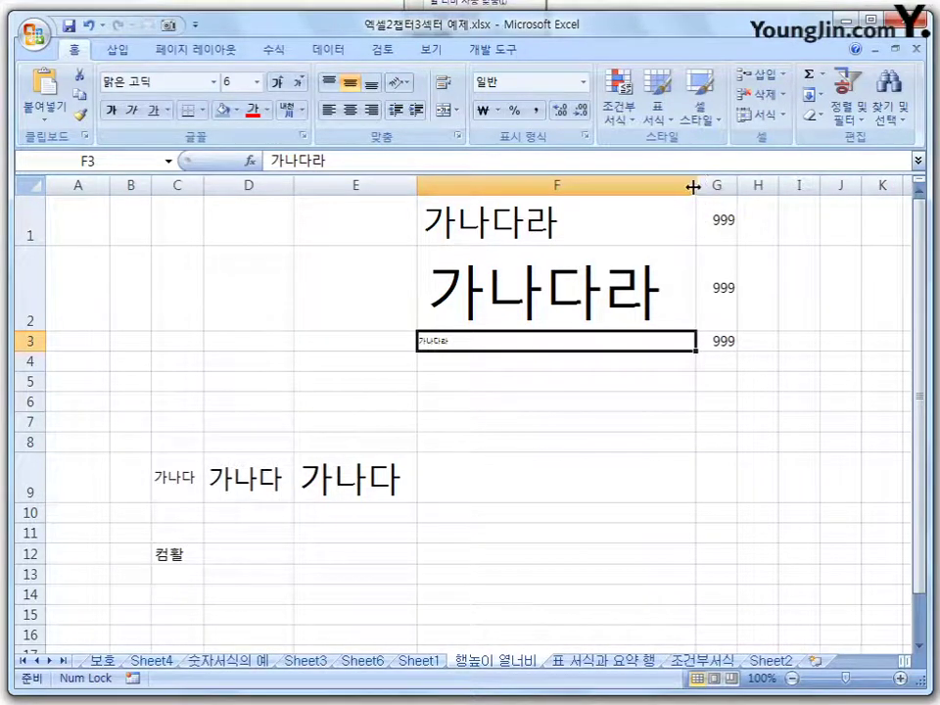
# Step: Narrow column F again and AutoFit its width to the text of cell F3 only
pyautogui.moveTo(691, 187); pyautogui.dragTo(546, 196)
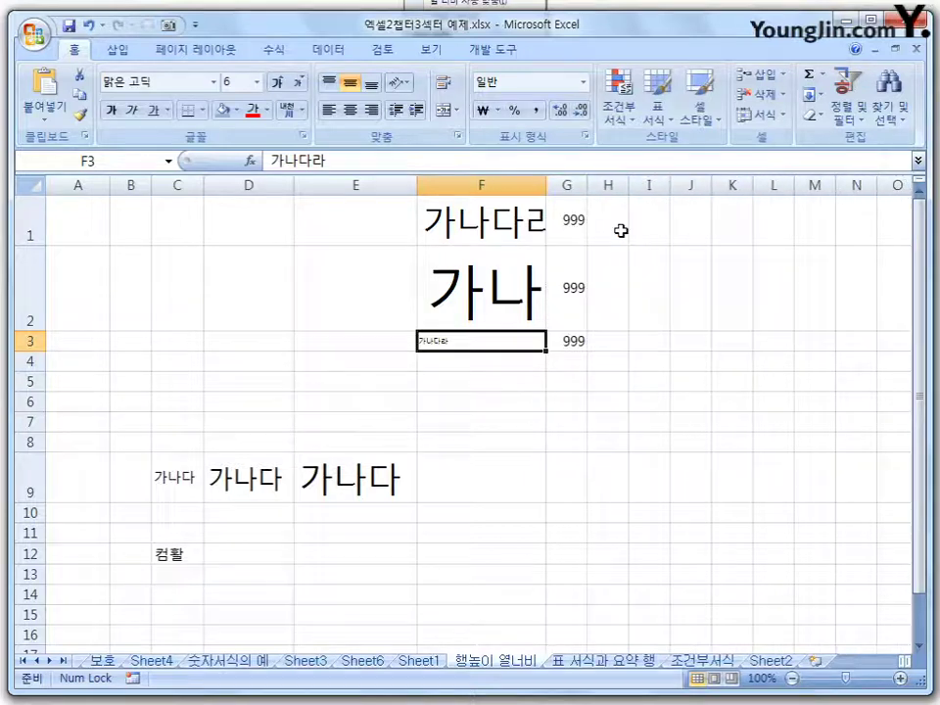
pyautogui.click(782, 118)
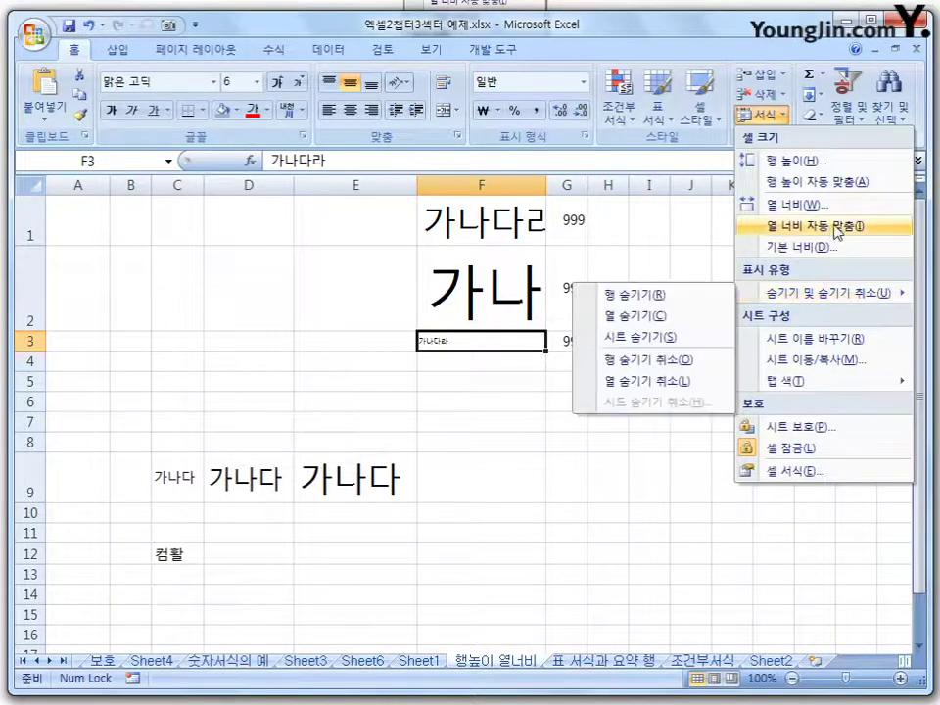
pyautogui.click(834, 226)
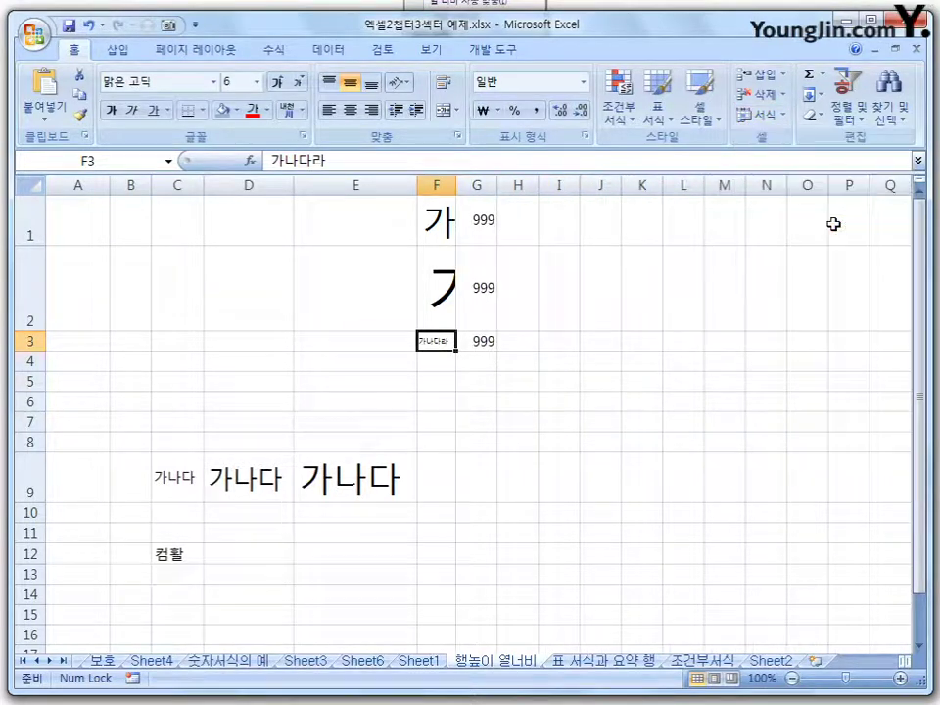
# Step: Select the whole of column F and AutoFit its width to the widest entry
pyautogui.click(448, 186)
pyautogui.click(774, 116)
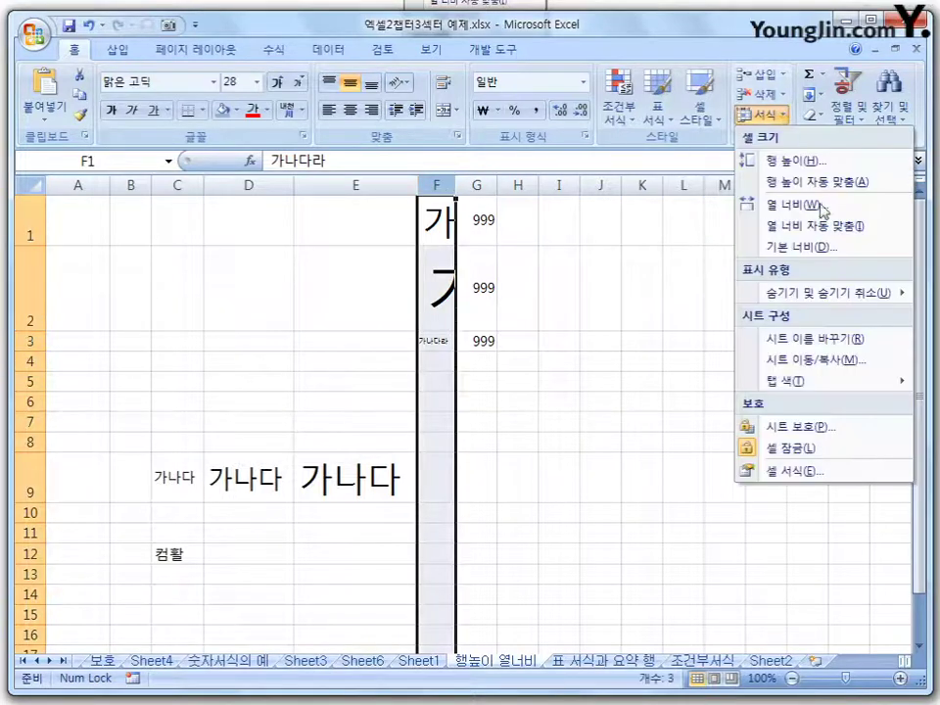
pyautogui.click(828, 225)
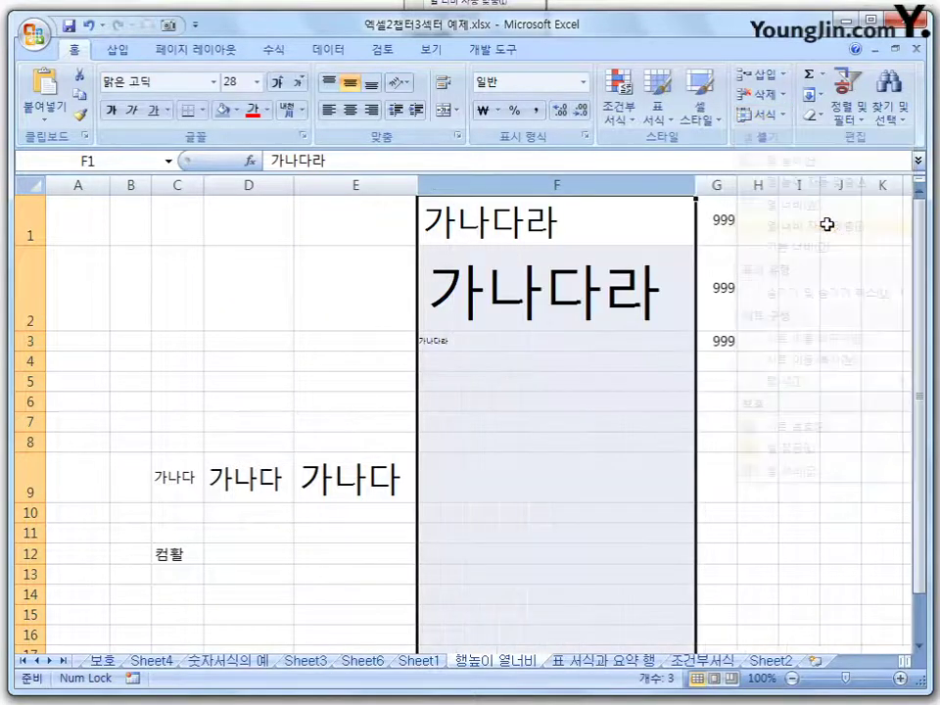
pyautogui.click(655, 505)
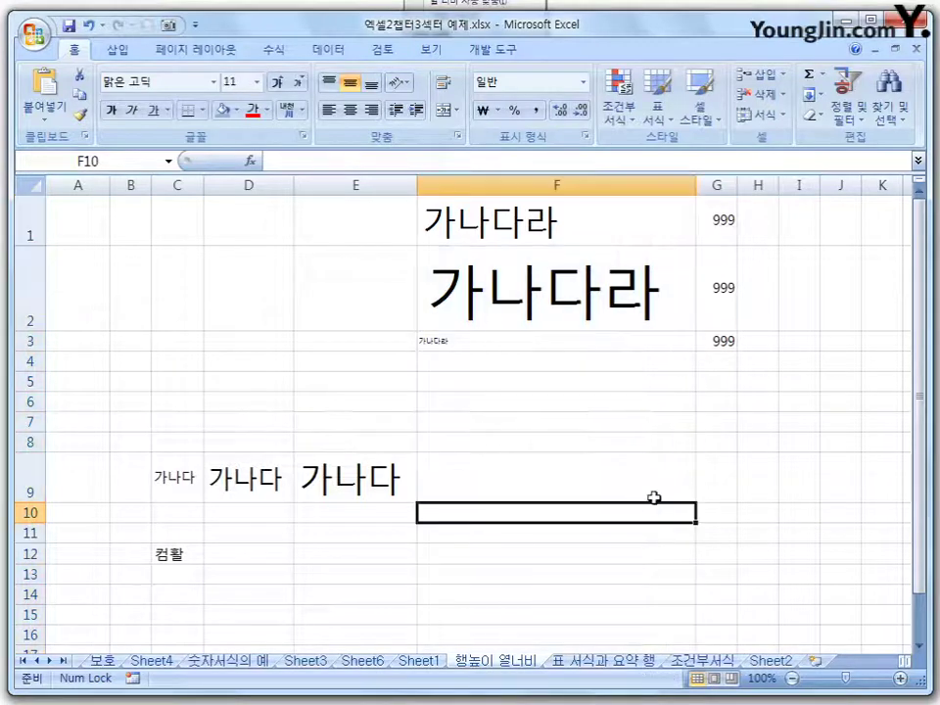
pyautogui.click(784, 116)
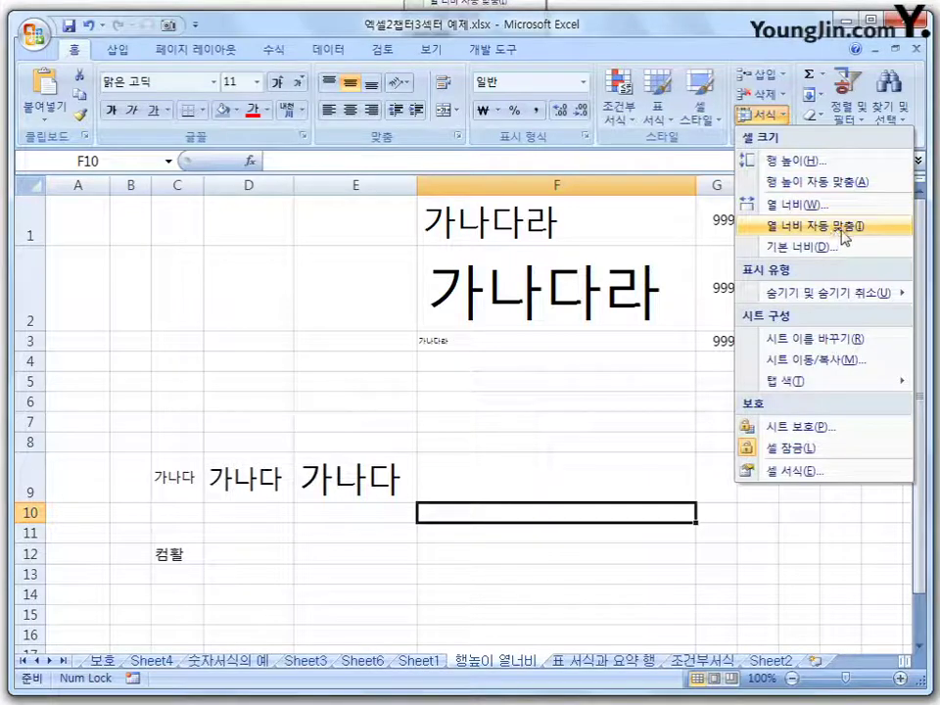
pyautogui.click(544, 407)
# Step: Hide column D on Sheet2
pyautogui.click(771, 661)
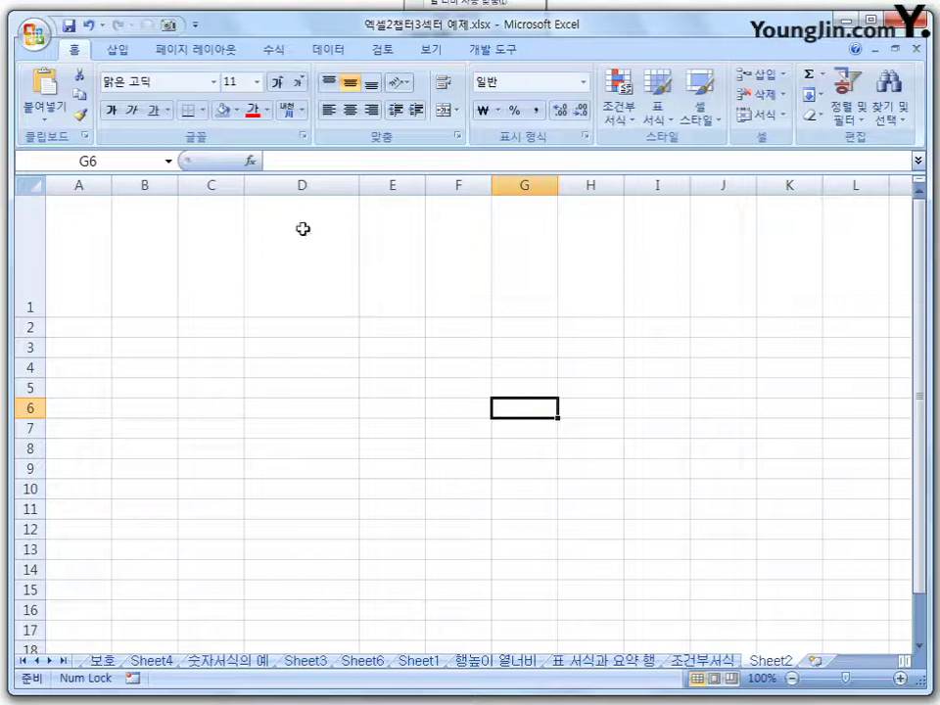
pyautogui.click(302, 185)
pyautogui.click(760, 115)
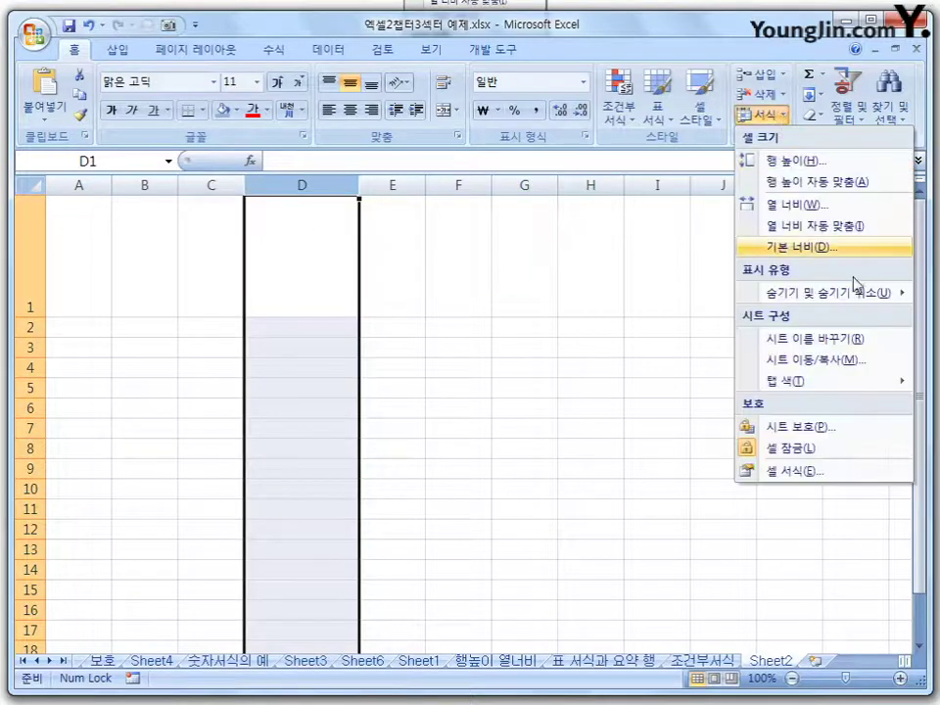
pyautogui.moveTo(852, 292)
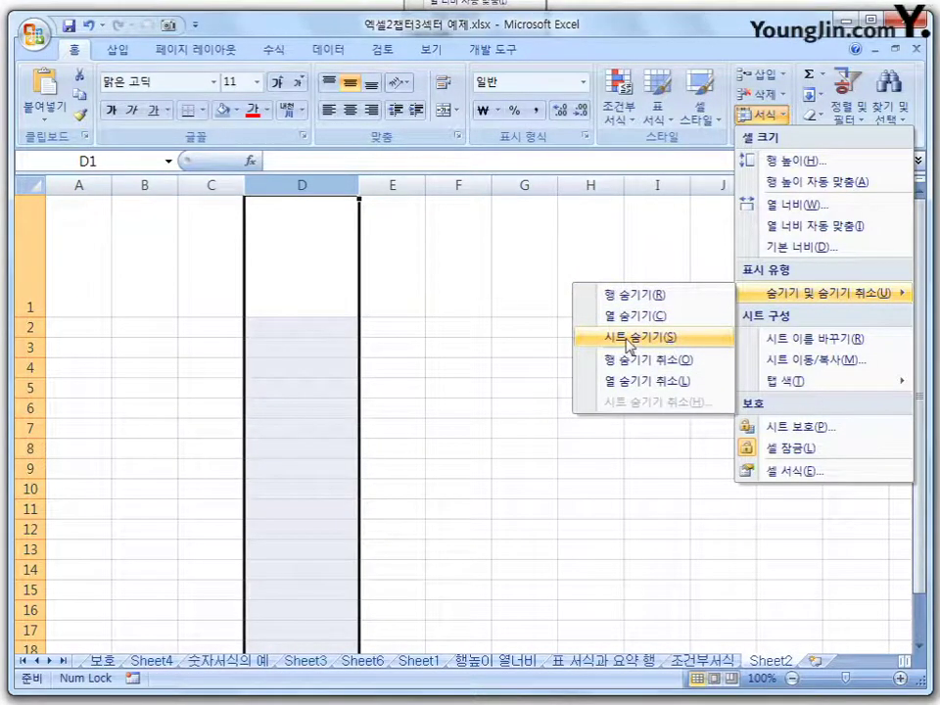
pyautogui.click(654, 318)
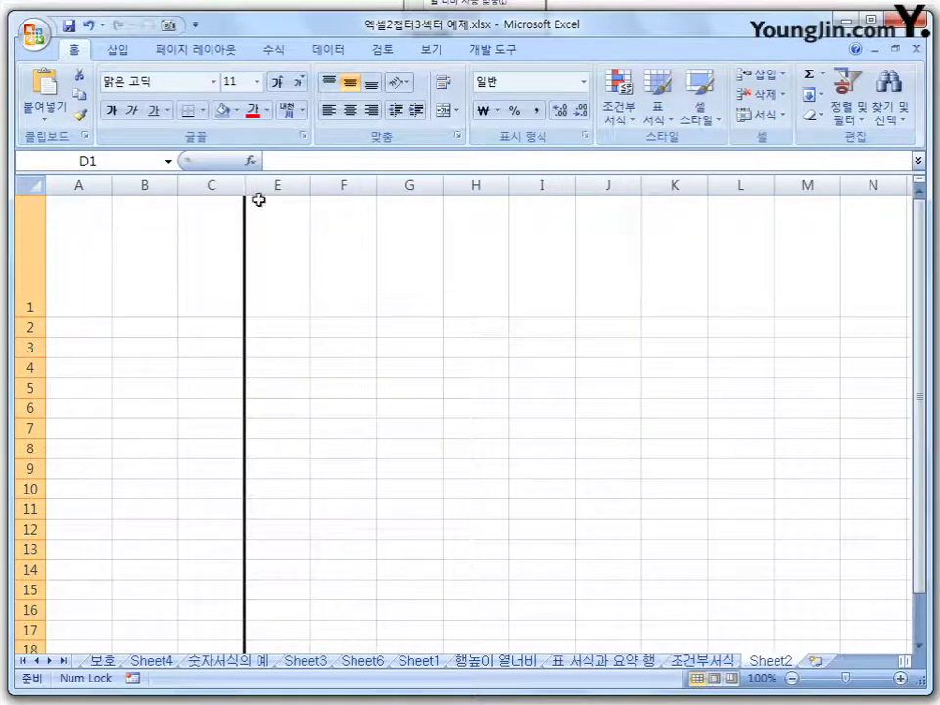
# Step: Unhide column D by selecting the surrounding columns C and E on Sheet2
pyautogui.moveTo(213, 185); pyautogui.dragTo(281, 185)
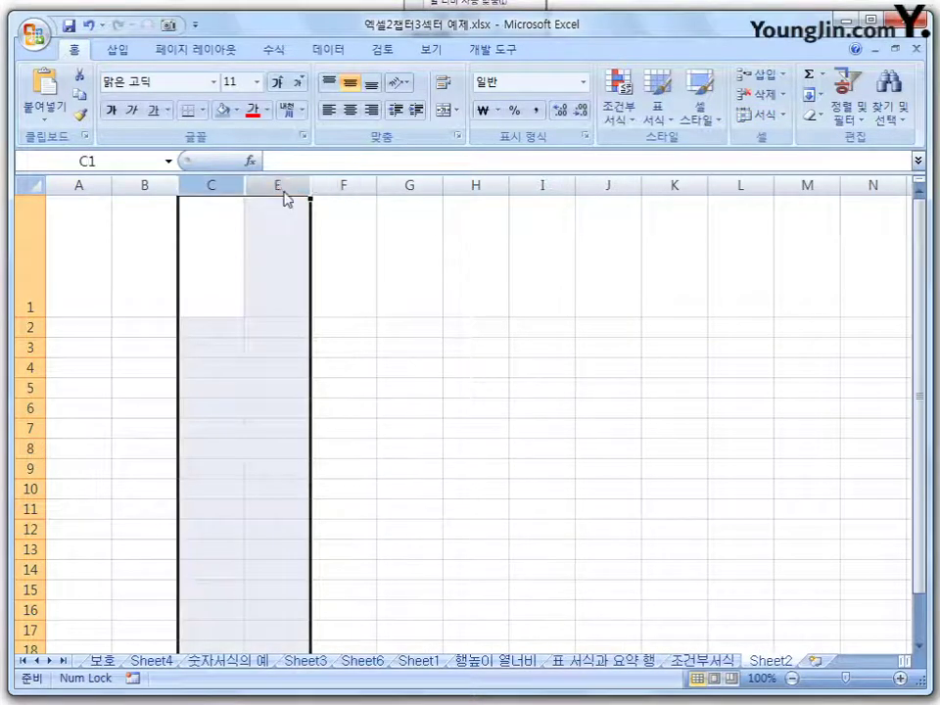
pyautogui.rightClick(283, 199)
pyautogui.click(376, 420)
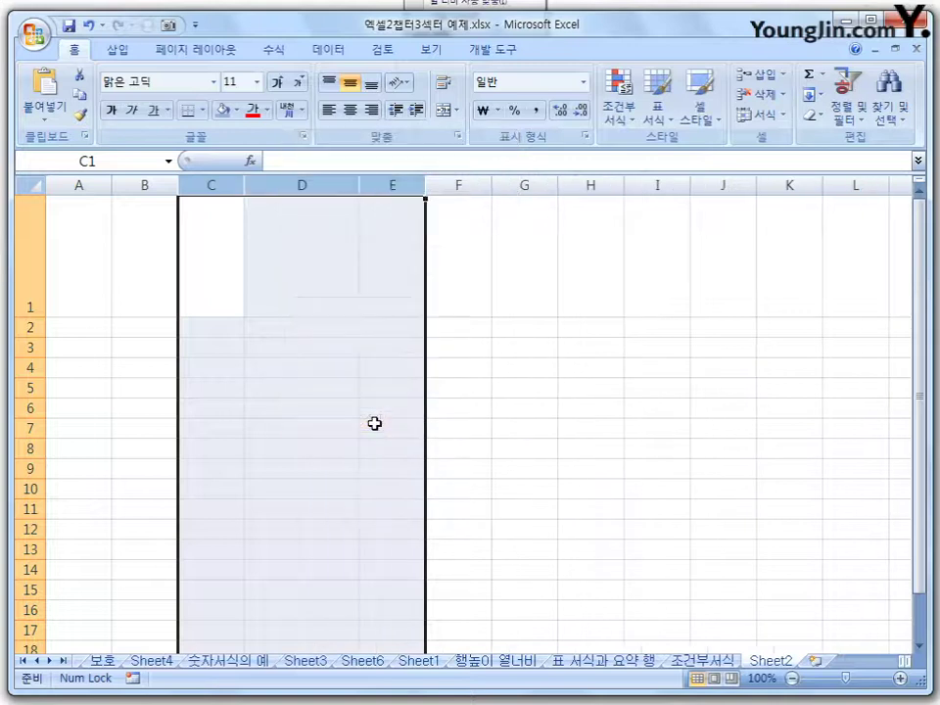
pyautogui.click(781, 116)
pyautogui.moveTo(805, 303)
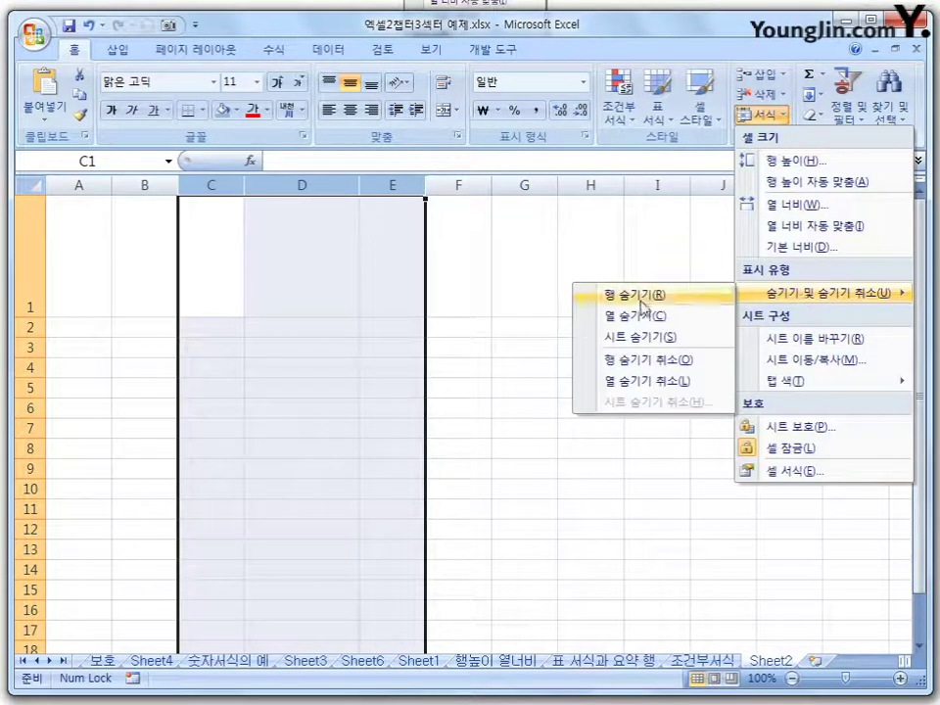
pyautogui.click(501, 342)
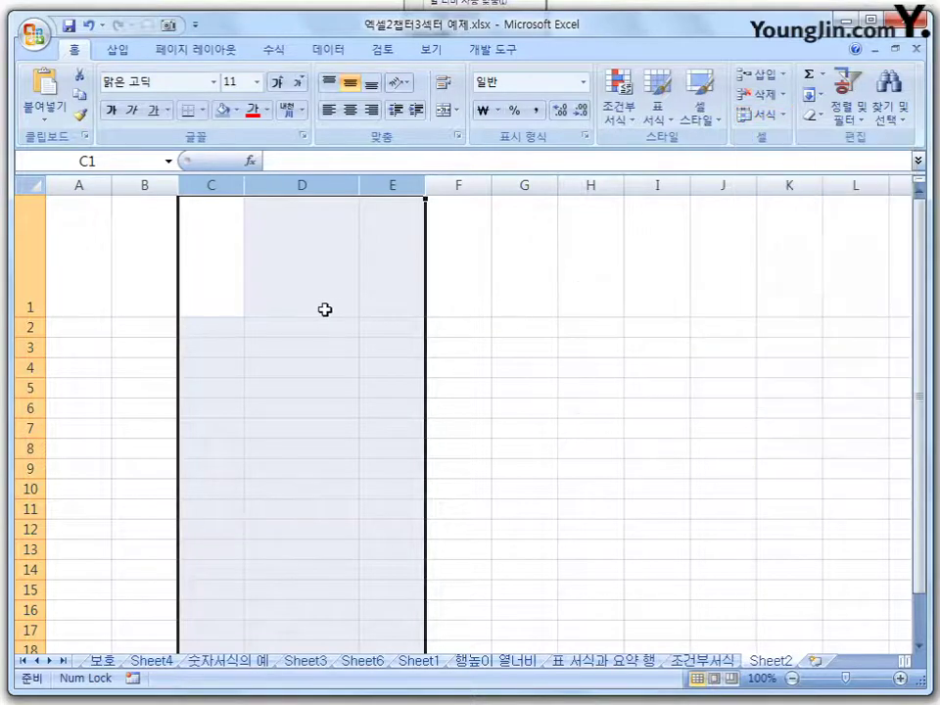
# Step: Hide row 2 on Sheet2
pyautogui.click(40, 327)
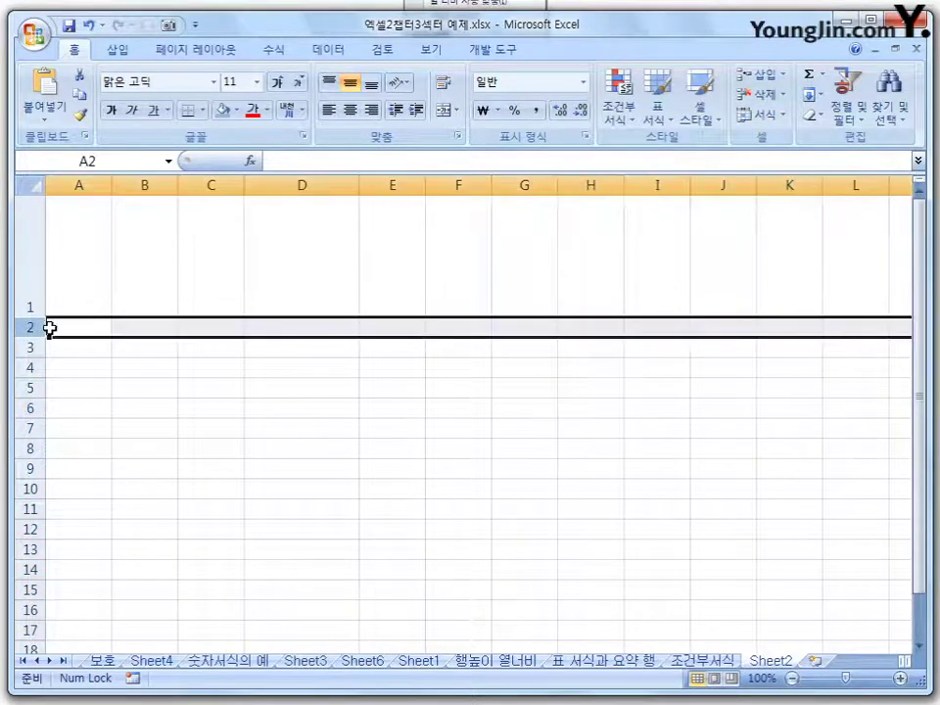
pyautogui.rightClick(30, 327)
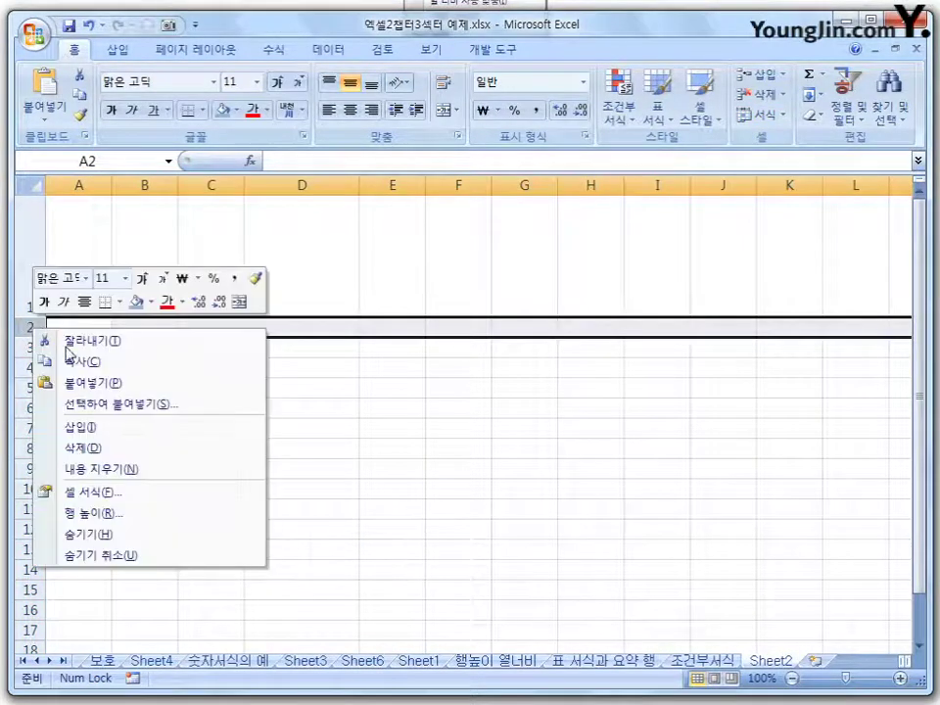
pyautogui.click(139, 528)
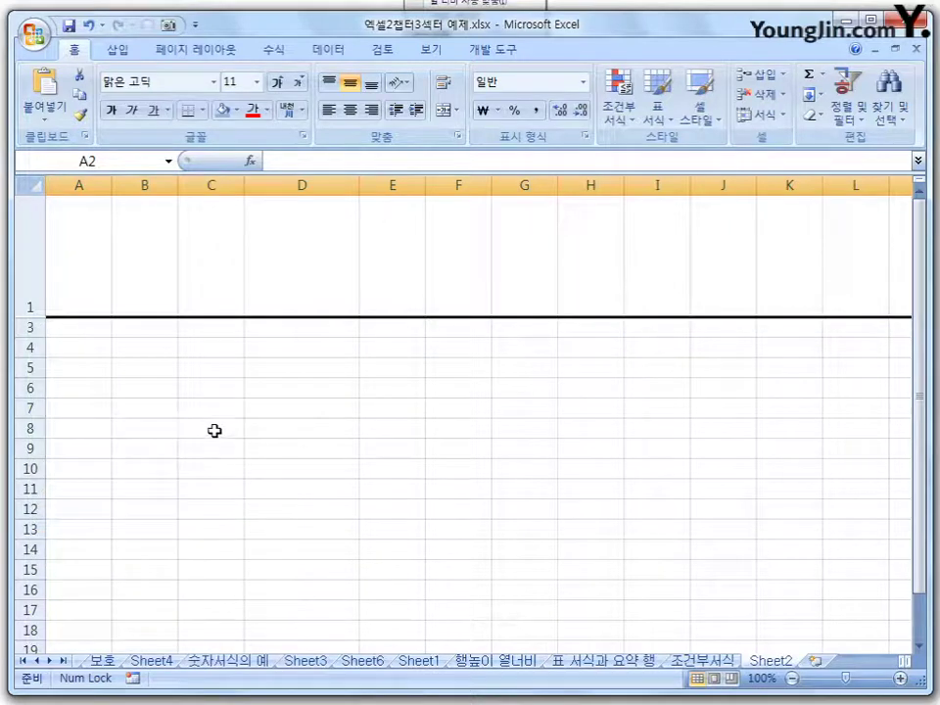
pyautogui.click(215, 429)
# Step: Unhide row 2 by selecting the surrounding rows 1 and 3
pyautogui.moveTo(29, 300); pyautogui.dragTo(29, 328)
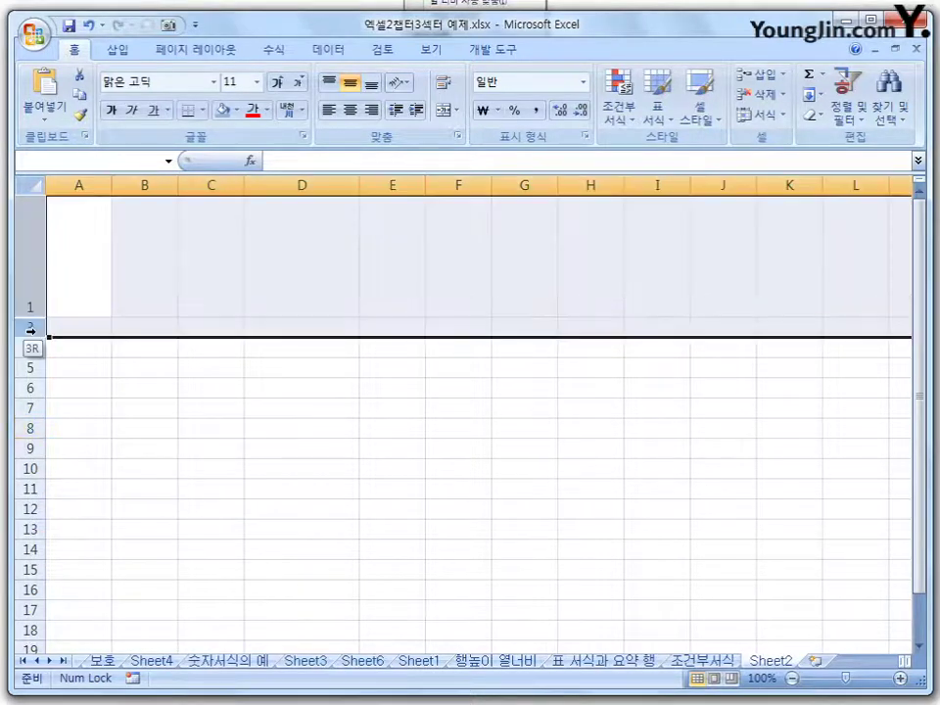
pyautogui.rightClick(30, 331)
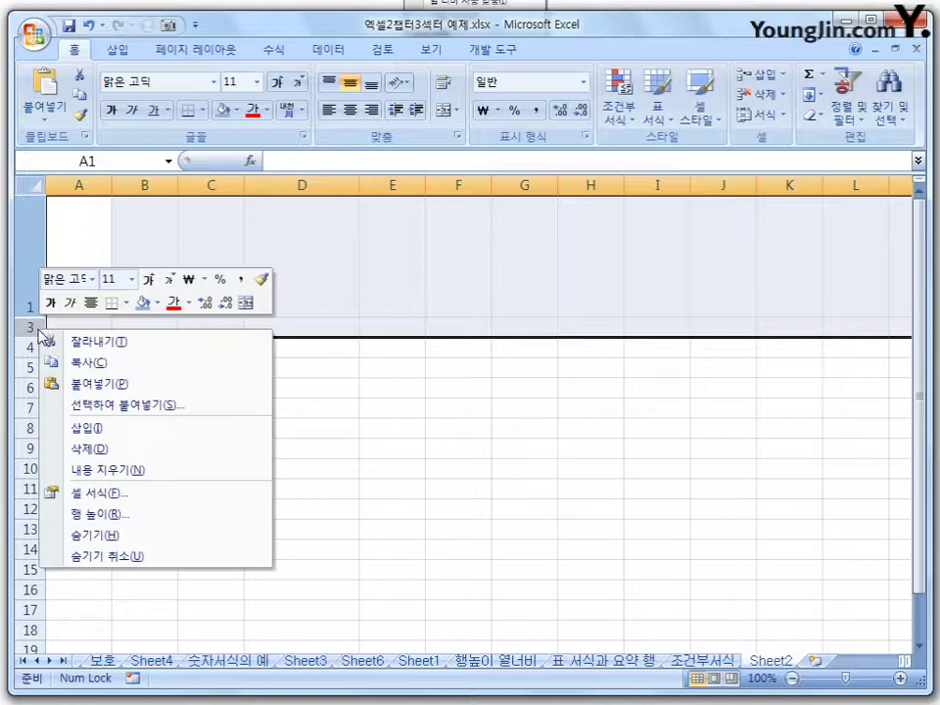
pyautogui.click(132, 556)
pyautogui.click(270, 484)
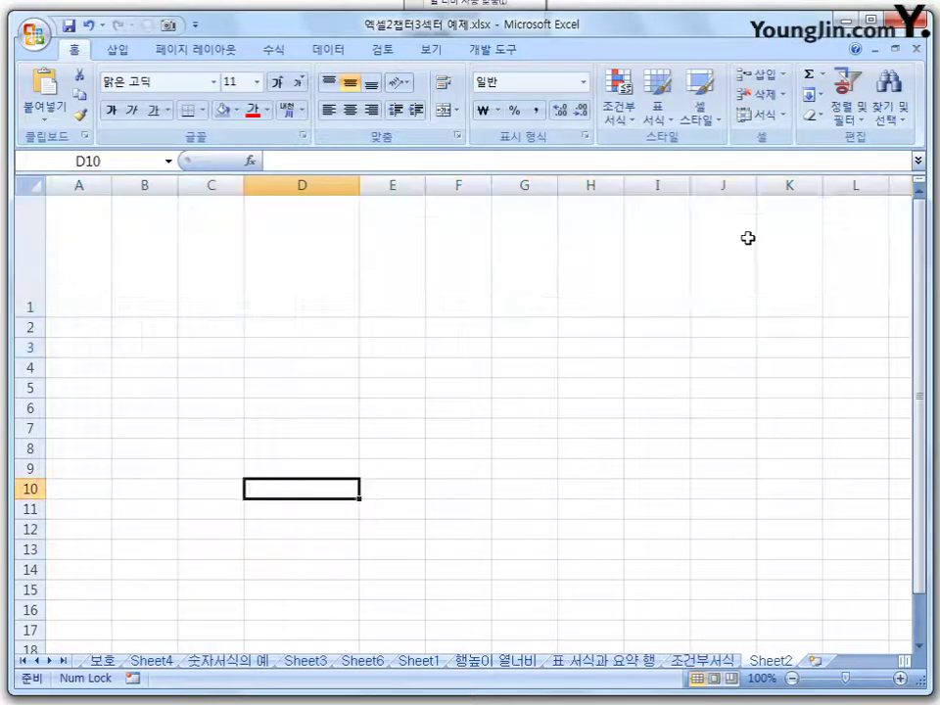
# Step: Hide the whole worksheet Sheet2
pyautogui.click(780, 116)
pyautogui.moveTo(780, 292)
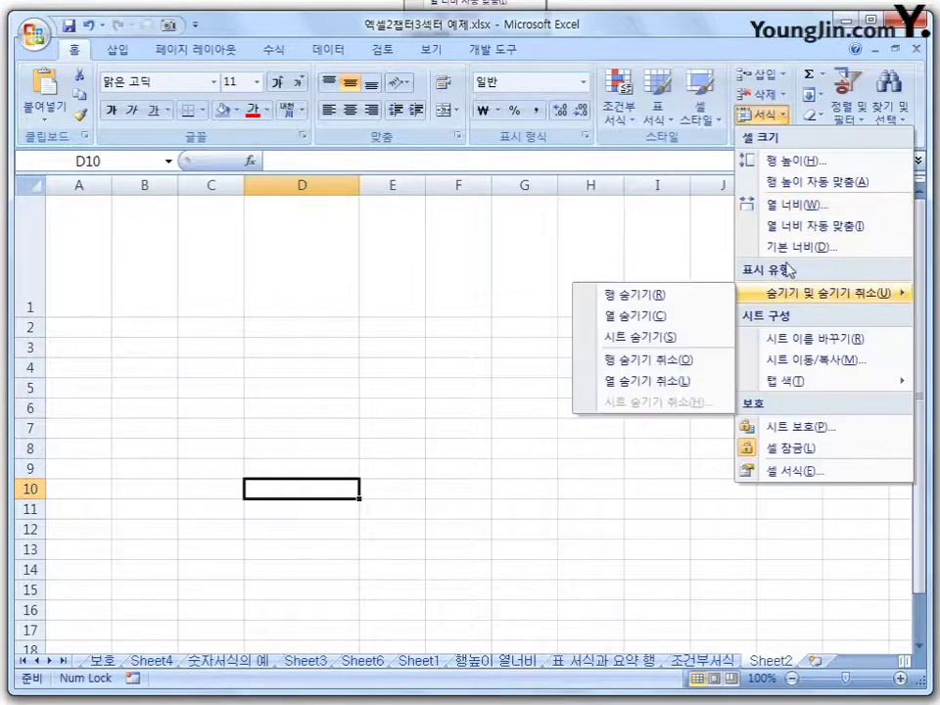
pyautogui.click(632, 338)
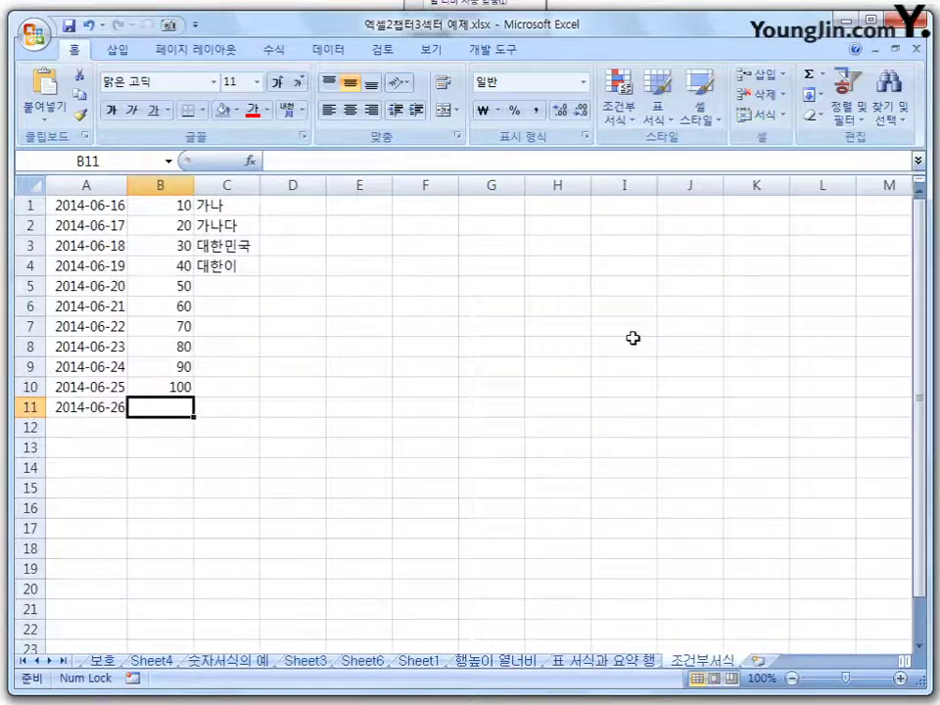
# Step: Unhide the worksheet Sheet2
pyautogui.click(761, 115)
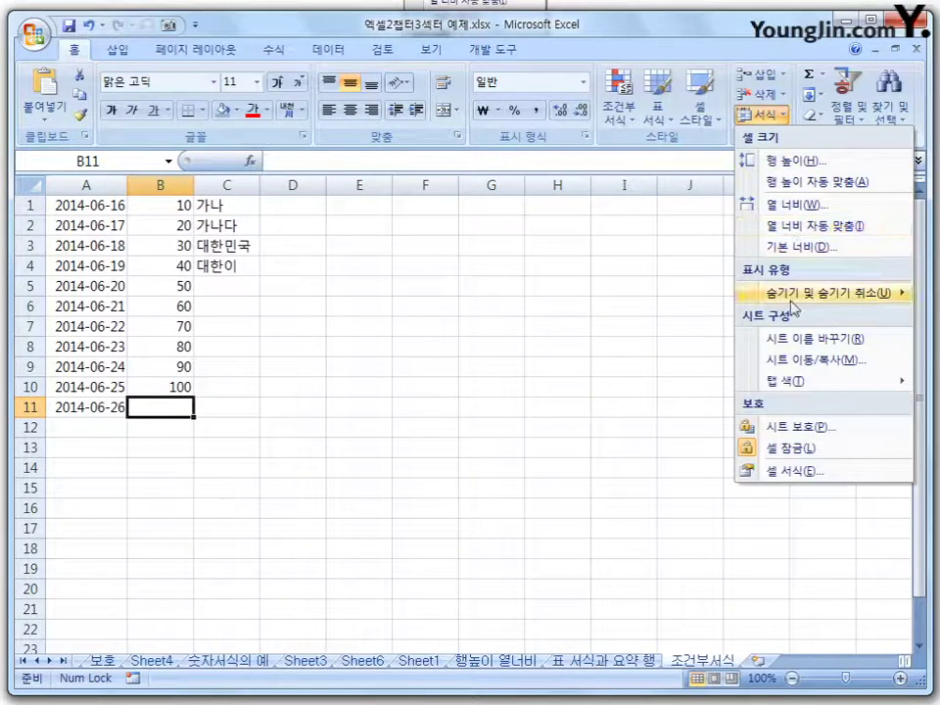
pyautogui.moveTo(803, 293)
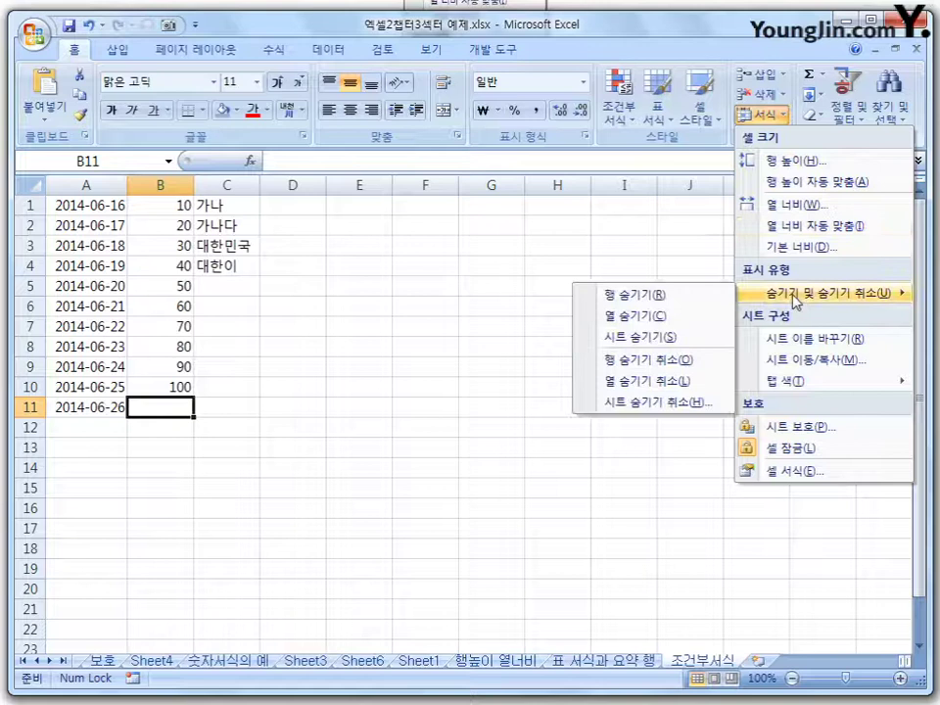
pyautogui.click(671, 405)
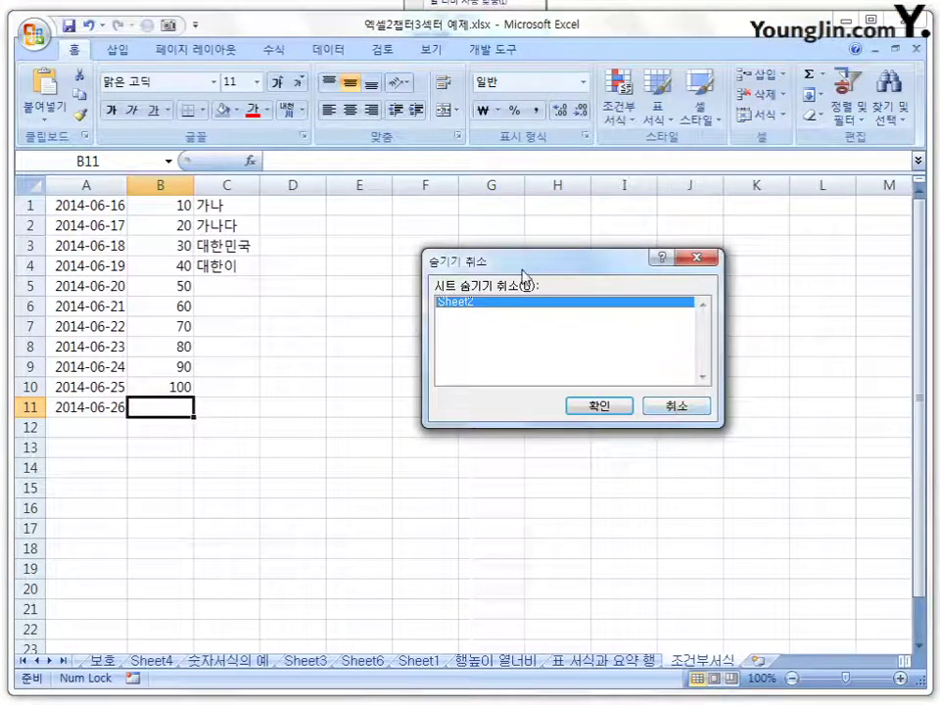
pyautogui.click(588, 403)
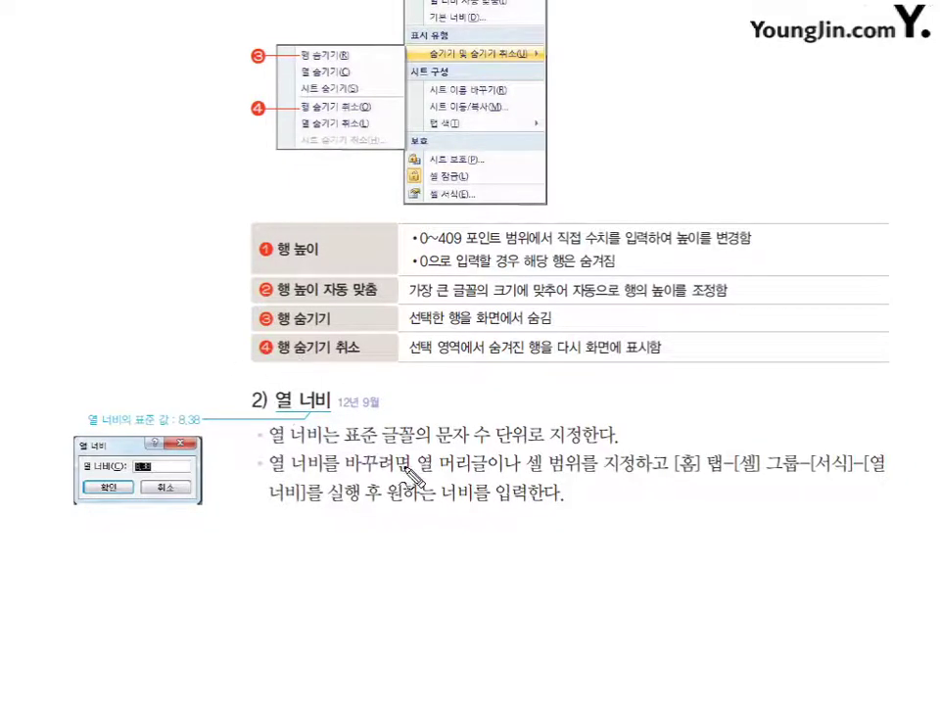
pyautogui.moveTo(485, 452)
pyautogui.mouseDown()
pyautogui.moveTo(472, 450)
pyautogui.moveTo(460, 419)
pyautogui.moveTo(486, 442)
pyautogui.mouseUp()
pyautogui.moveTo(501, 445); pyautogui.dragTo(583, 442)
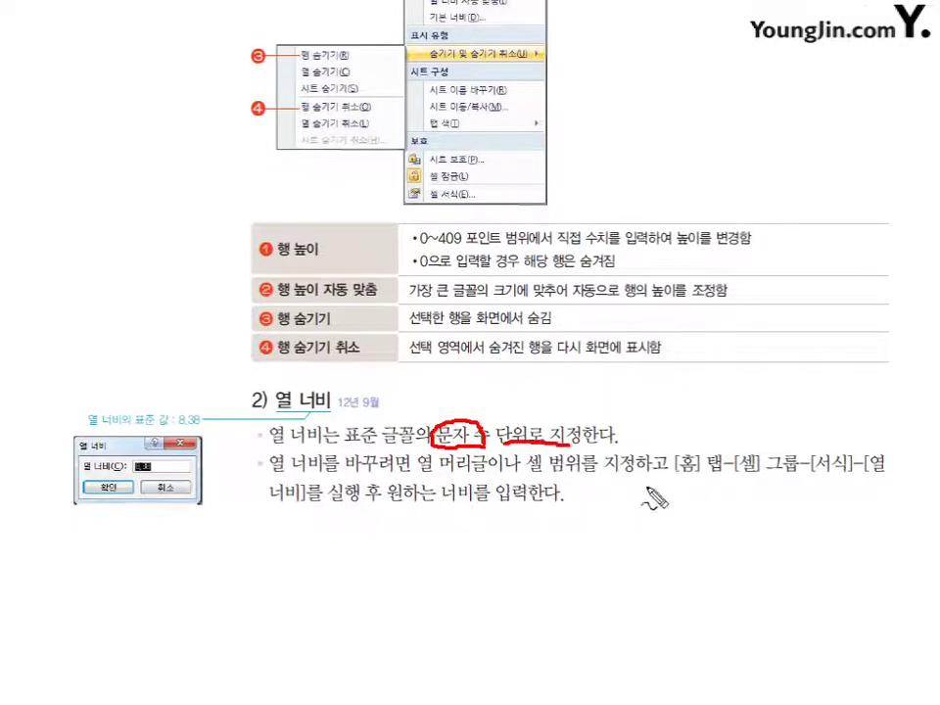
pyautogui.moveTo(712, 470); pyautogui.dragTo(682, 469)
pyautogui.moveTo(744, 473); pyautogui.dragTo(848, 476)
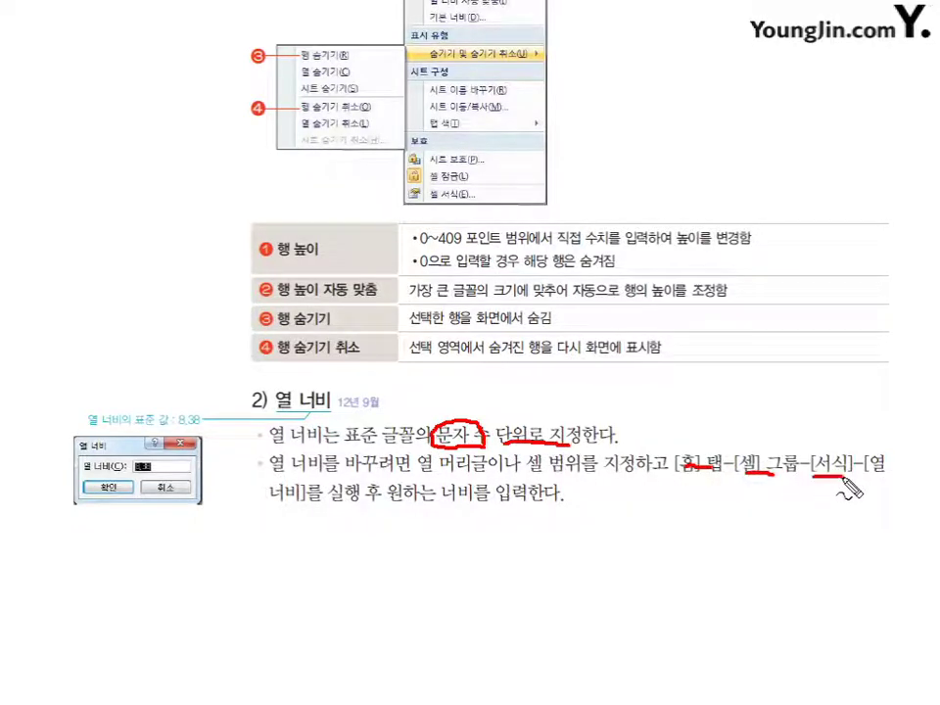
pyautogui.moveTo(277, 489)
pyautogui.mouseDown()
pyautogui.moveTo(273, 507)
pyautogui.moveTo(299, 503)
pyautogui.mouseUp()
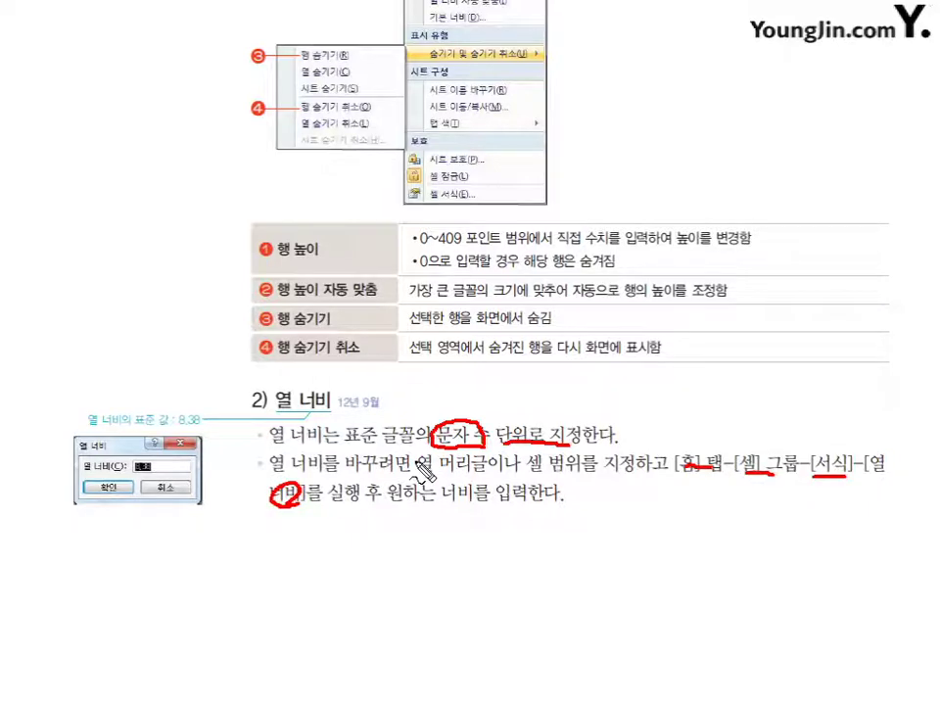
pyautogui.press('e')
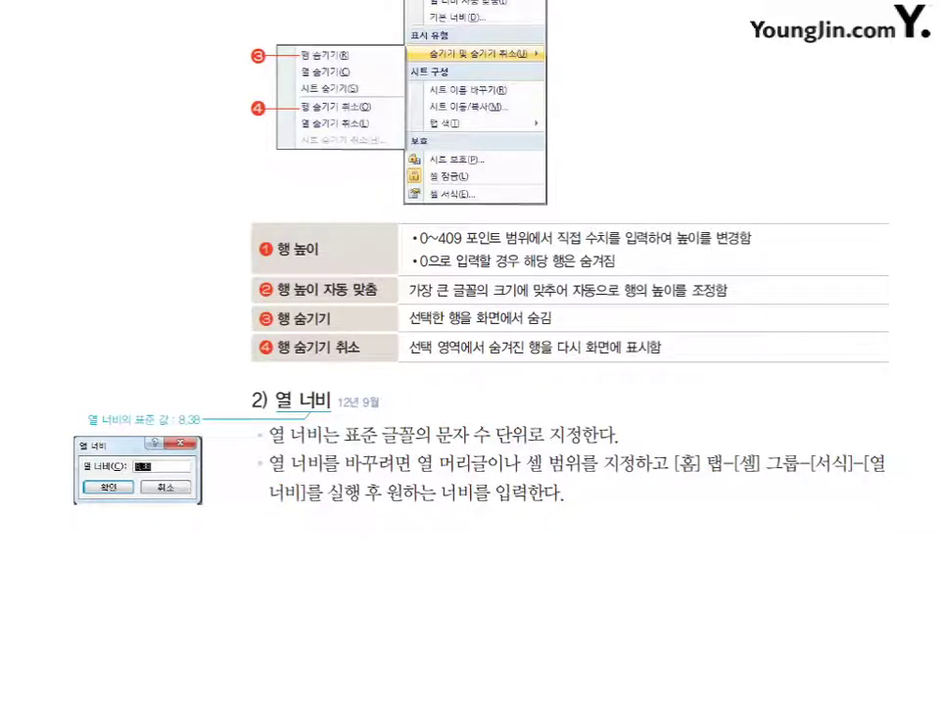
pyautogui.scroll(-10, 470, 353)
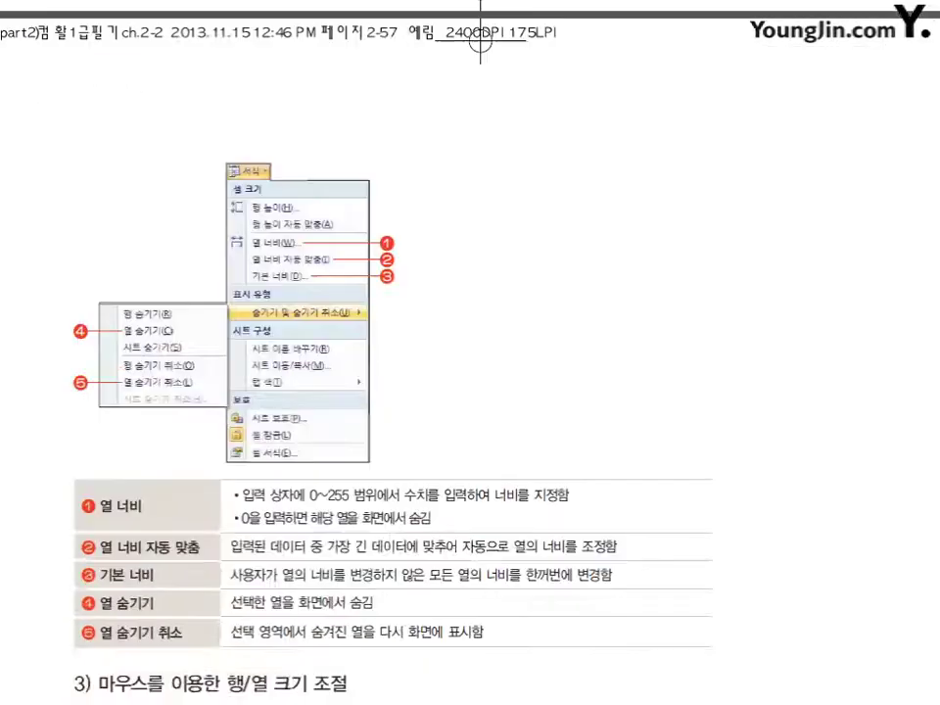
pyautogui.scroll(-2, 470, 352)
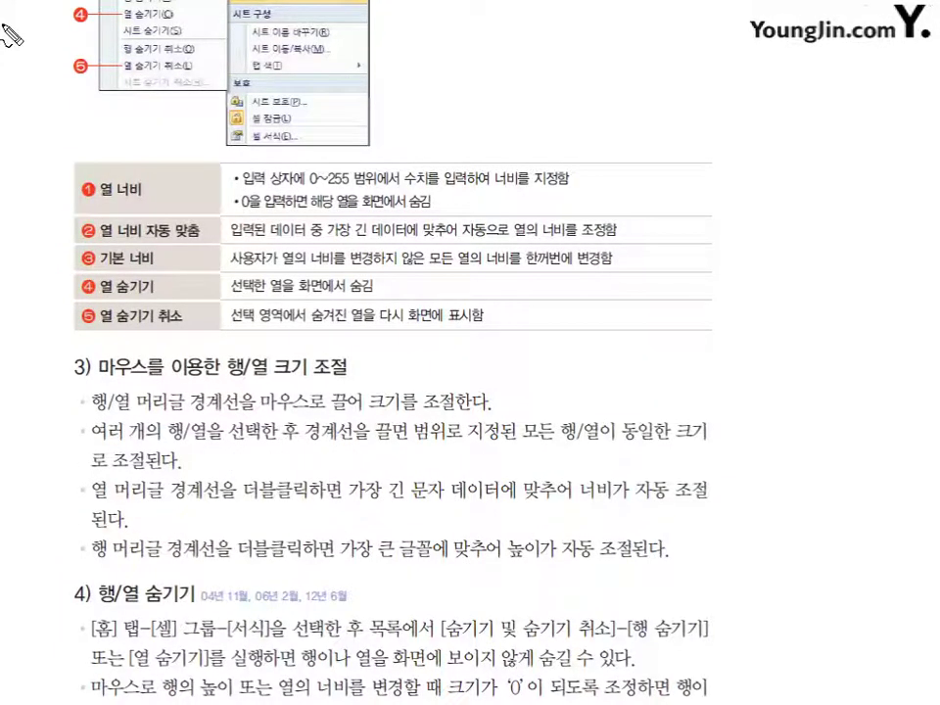
pyautogui.click(348, 185)
pyautogui.moveTo(348, 186)
pyautogui.mouseDown()
pyautogui.moveTo(304, 185)
pyautogui.moveTo(318, 169)
pyautogui.moveTo(348, 173)
pyautogui.mouseUp()
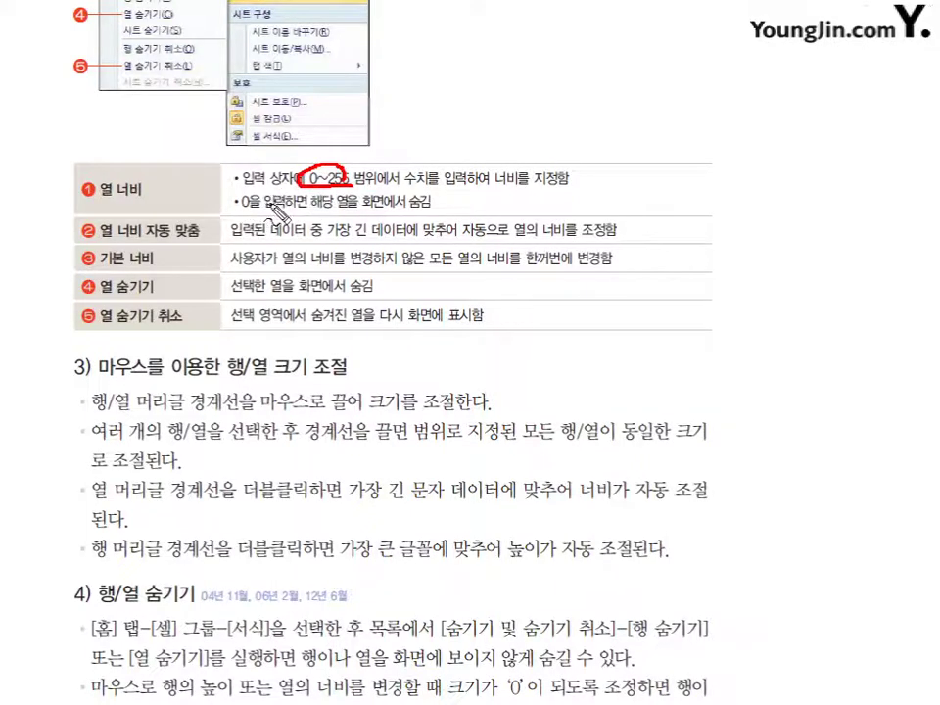
pyautogui.moveTo(252, 195)
pyautogui.mouseDown()
pyautogui.moveTo(237, 197)
pyautogui.moveTo(236, 208)
pyautogui.moveTo(247, 210)
pyautogui.mouseUp()
pyautogui.moveTo(339, 209); pyautogui.dragTo(401, 207)
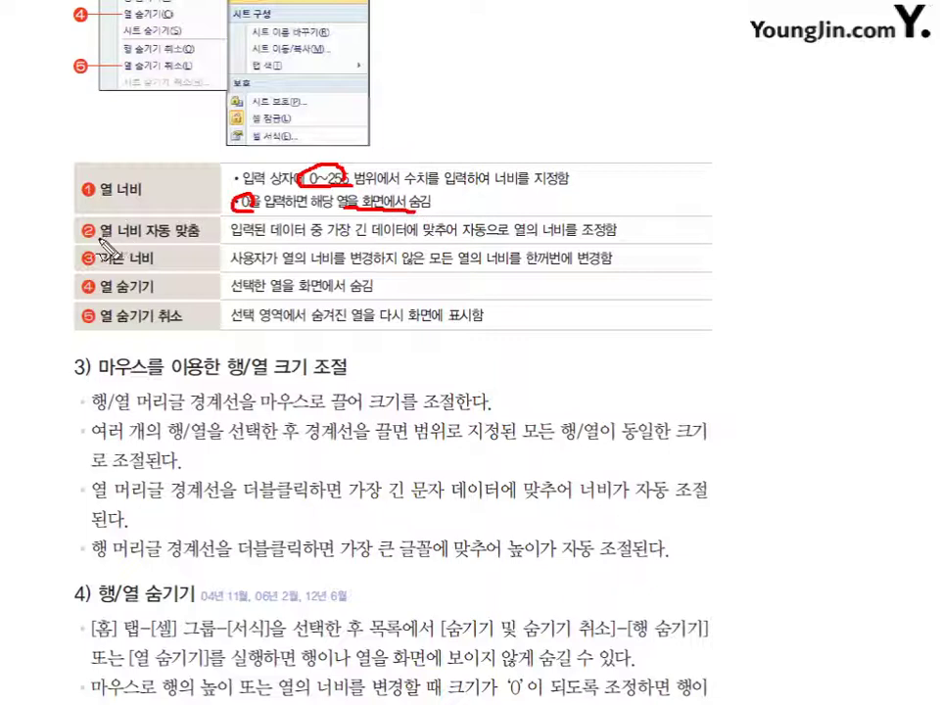
pyautogui.moveTo(98, 238); pyautogui.dragTo(201, 237)
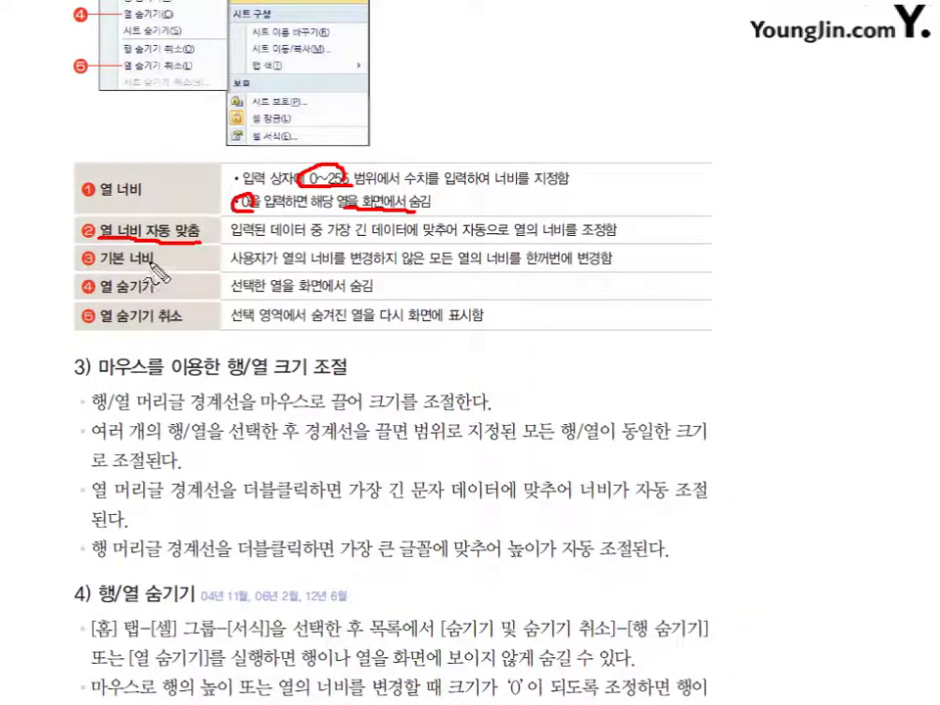
pyautogui.moveTo(117, 247)
pyautogui.mouseDown()
pyautogui.moveTo(102, 261)
pyautogui.moveTo(142, 270)
pyautogui.moveTo(157, 253)
pyautogui.mouseUp()
pyautogui.moveTo(100, 293); pyautogui.dragTo(137, 290)
pyautogui.moveTo(100, 326); pyautogui.dragTo(180, 324)
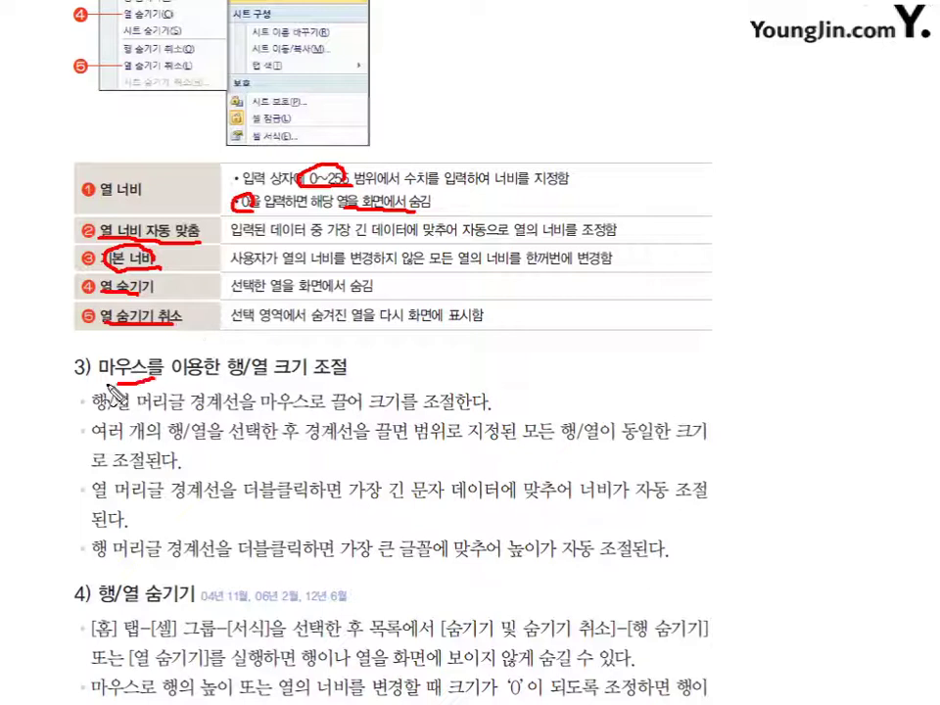
pyautogui.moveTo(145, 358)
pyautogui.mouseDown()
pyautogui.moveTo(93, 374)
pyautogui.moveTo(347, 373)
pyautogui.mouseUp()
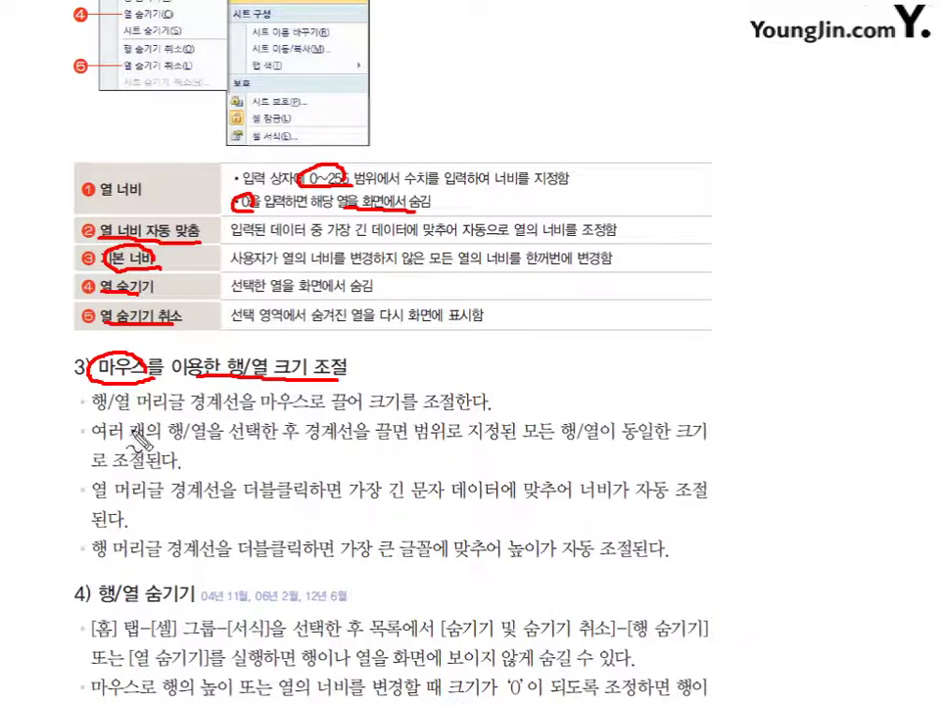
pyautogui.moveTo(312, 440); pyautogui.dragTo(416, 441)
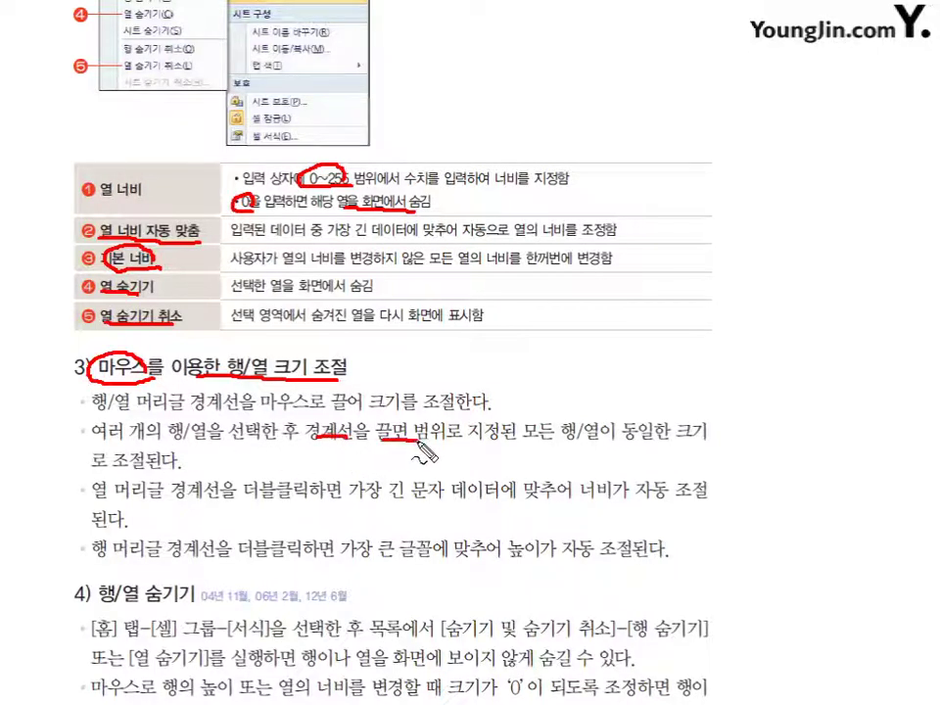
pyautogui.moveTo(586, 448)
pyautogui.mouseDown()
pyautogui.moveTo(553, 446)
pyautogui.moveTo(588, 431)
pyautogui.mouseUp()
pyautogui.moveTo(647, 451); pyautogui.dragTo(665, 450)
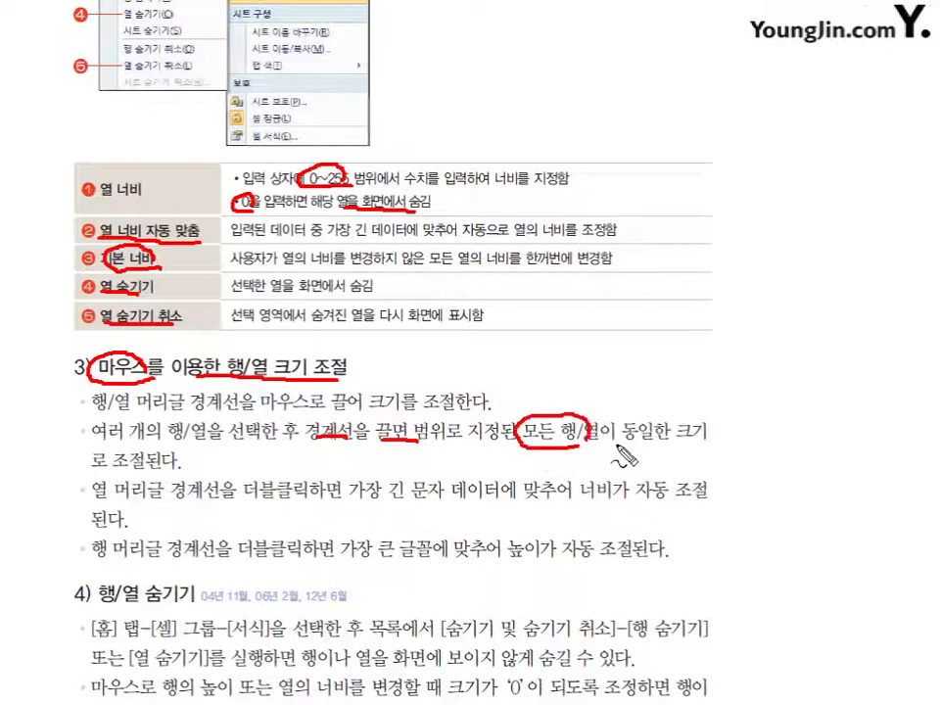
pyautogui.moveTo(93, 468); pyautogui.dragTo(157, 470)
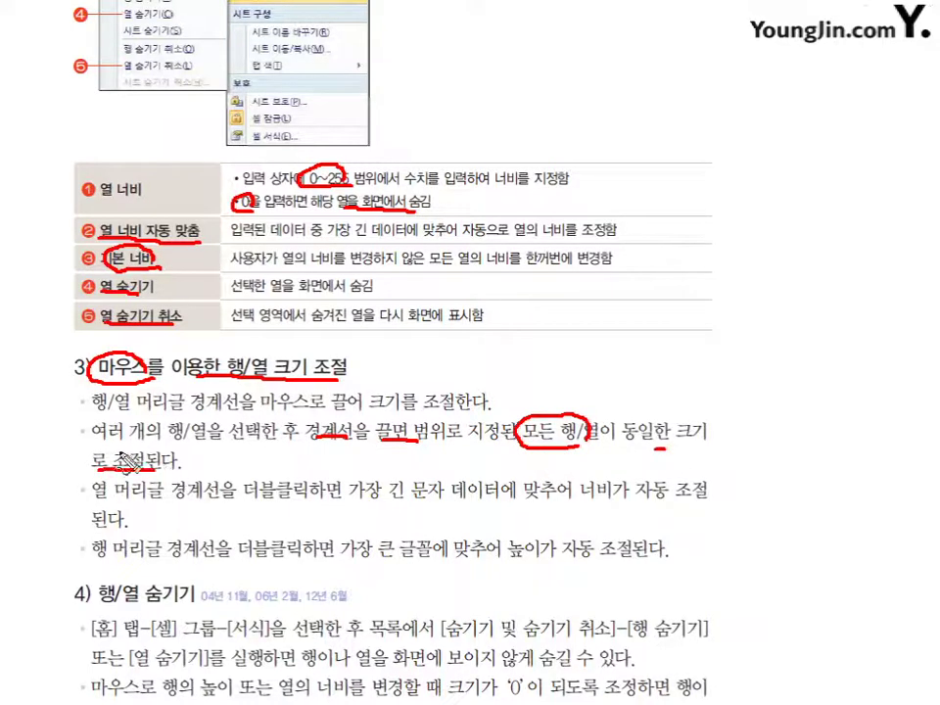
pyautogui.moveTo(84, 424)
pyautogui.mouseDown()
pyautogui.moveTo(73, 439)
pyautogui.moveTo(83, 458)
pyautogui.mouseUp()
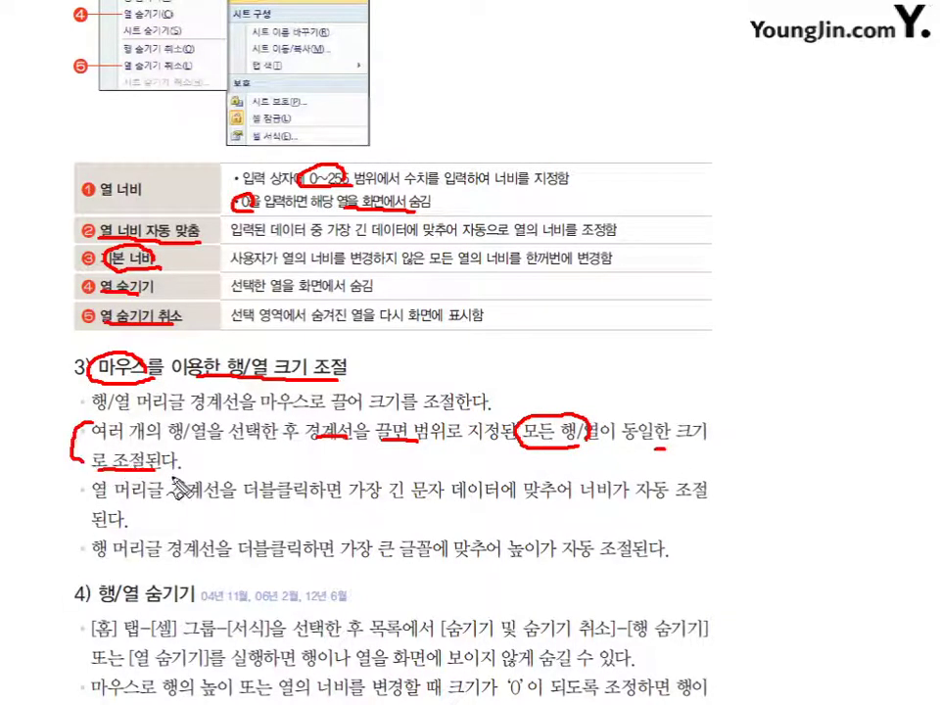
pyautogui.moveTo(94, 501)
pyautogui.mouseDown()
pyautogui.moveTo(331, 501)
pyautogui.moveTo(377, 470)
pyautogui.moveTo(440, 501)
pyautogui.moveTo(514, 504)
pyautogui.mouseUp()
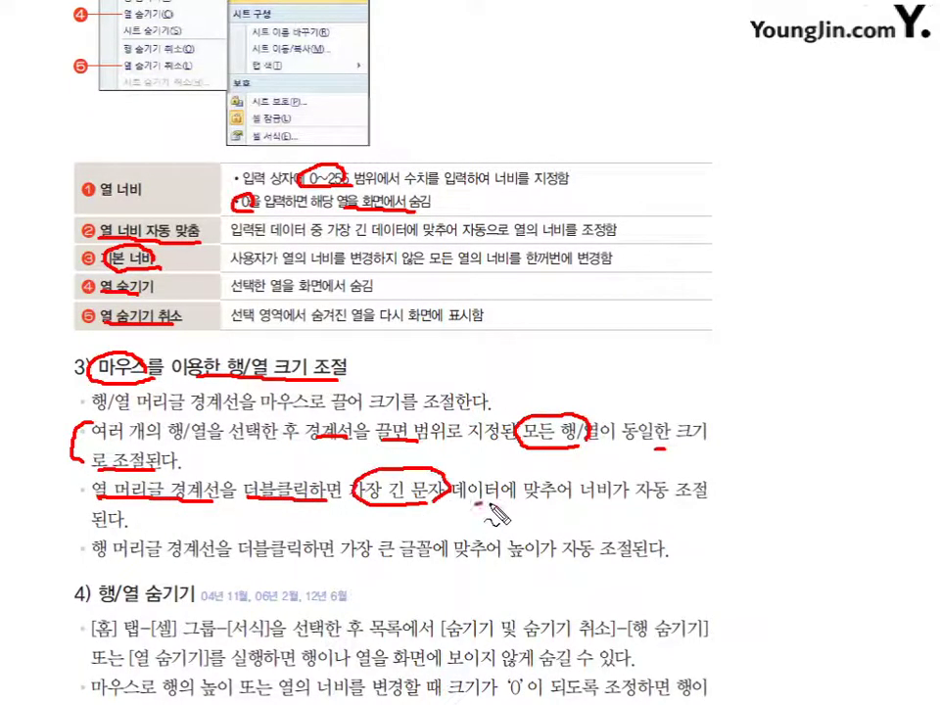
pyautogui.moveTo(587, 478)
pyautogui.mouseDown()
pyautogui.moveTo(569, 502)
pyautogui.moveTo(615, 482)
pyautogui.mouseUp()
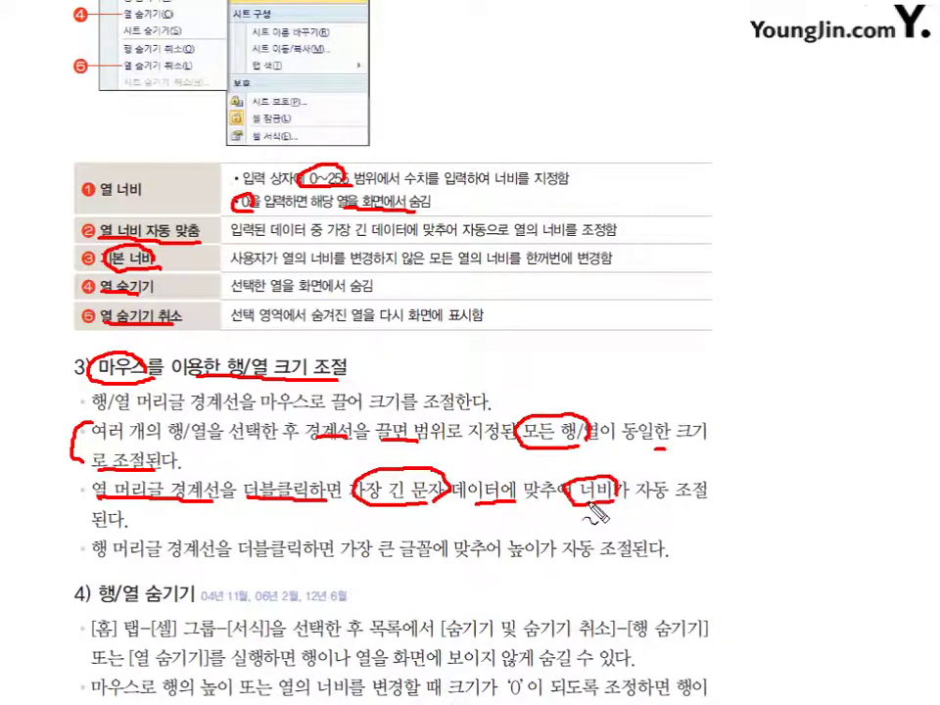
pyautogui.moveTo(152, 559)
pyautogui.mouseDown()
pyautogui.moveTo(94, 560)
pyautogui.moveTo(157, 548)
pyautogui.mouseUp()
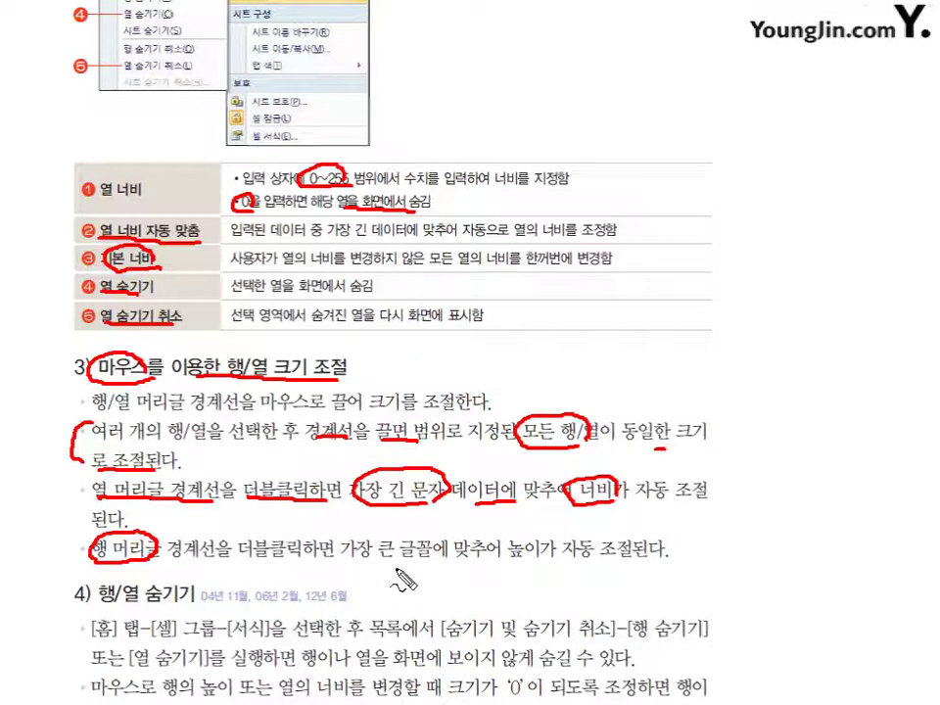
pyautogui.moveTo(400, 561)
pyautogui.mouseDown()
pyautogui.moveTo(432, 555)
pyautogui.moveTo(352, 560)
pyautogui.moveTo(436, 533)
pyautogui.mouseUp()
pyautogui.moveTo(507, 565); pyautogui.dragTo(651, 563)
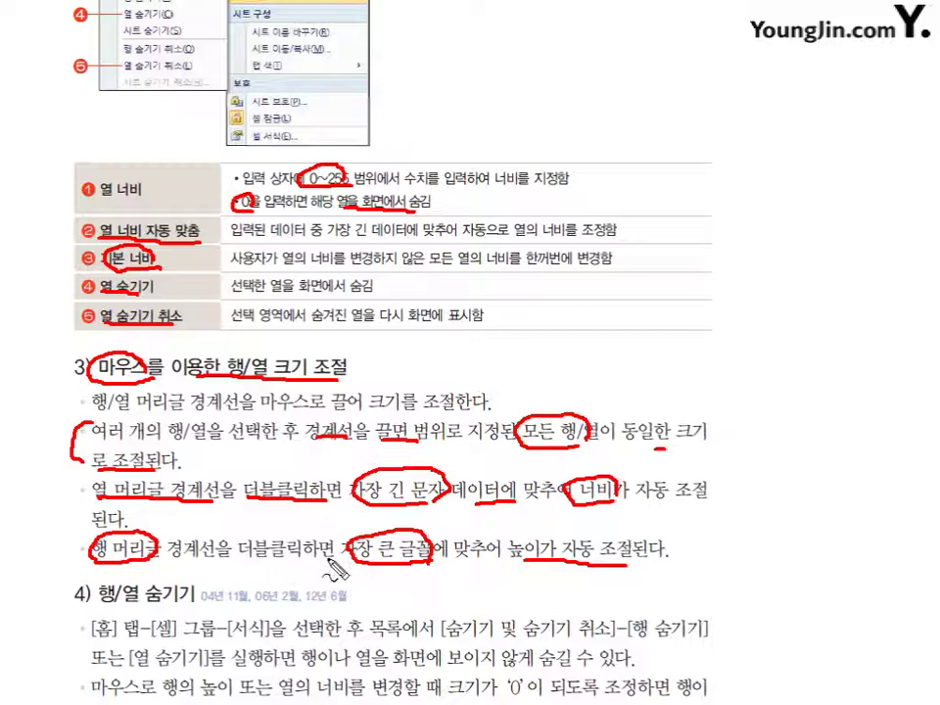
# Step: Clear the red marks from the textbook page, switch to Excel and add a new worksheet after Sheet2
pyautogui.press('Escape')
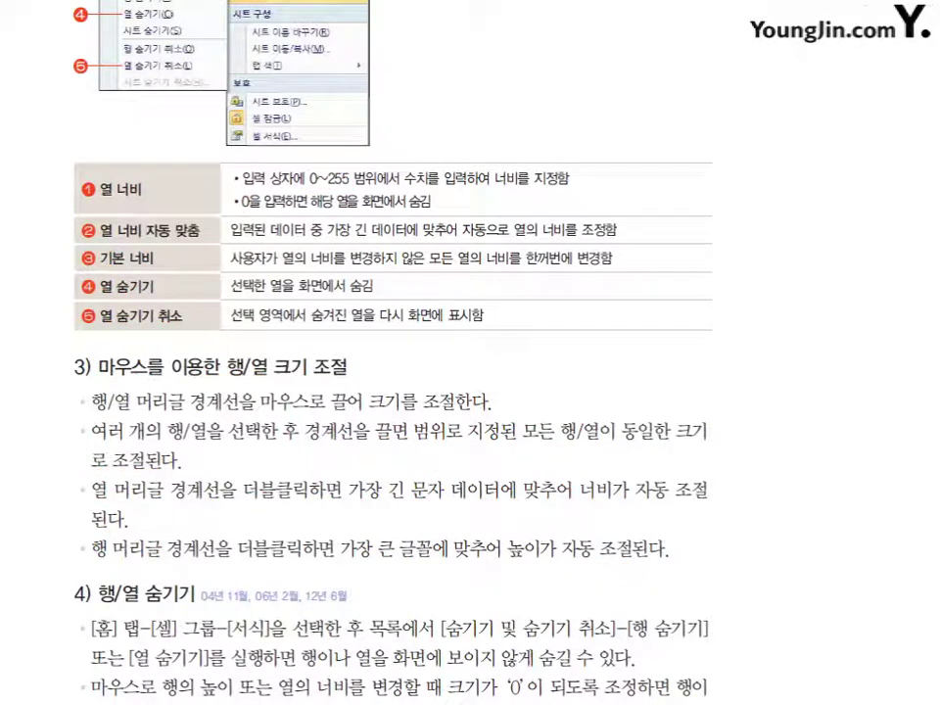
pyautogui.hotkey('alt', 'Tab')
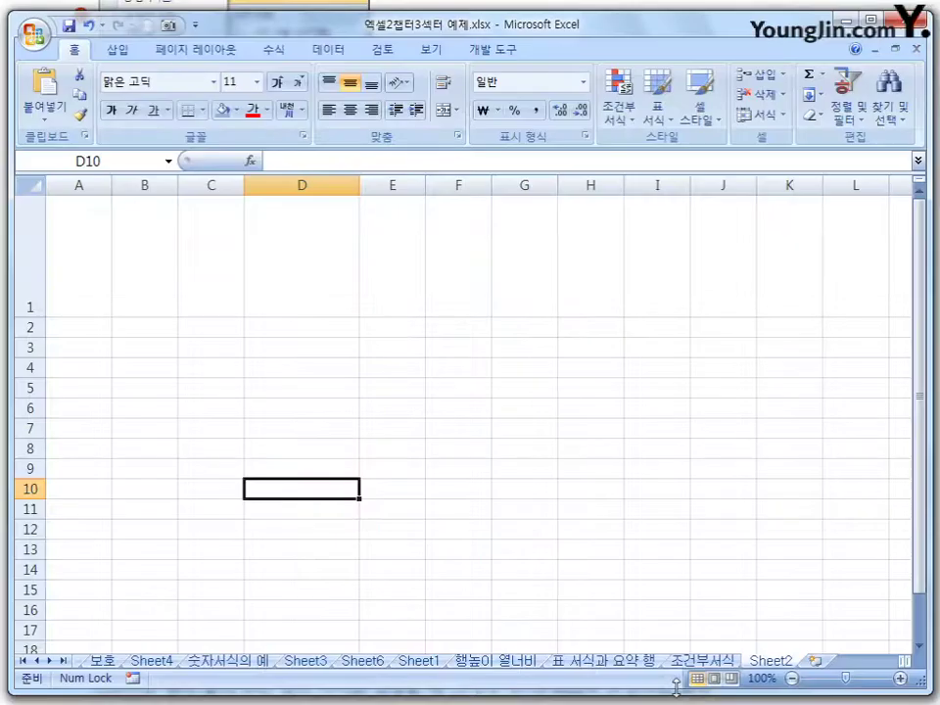
pyautogui.click(828, 665)
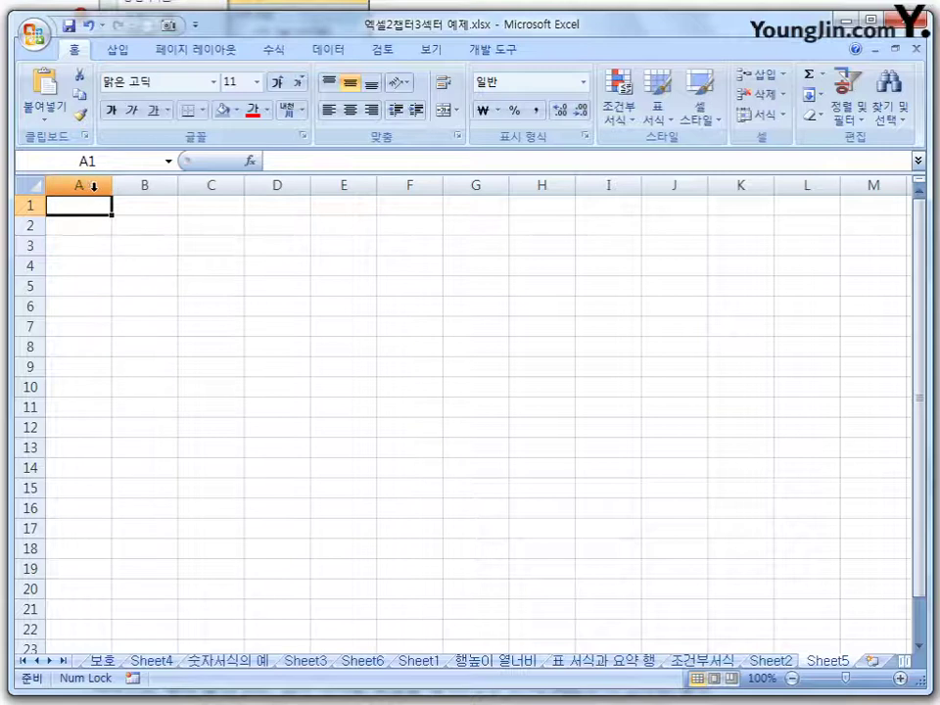
# Step: Widen columns A through F together to one equal width on the new sheet and select rows 2 to 10
pyautogui.moveTo(94, 185); pyautogui.dragTo(516, 185)
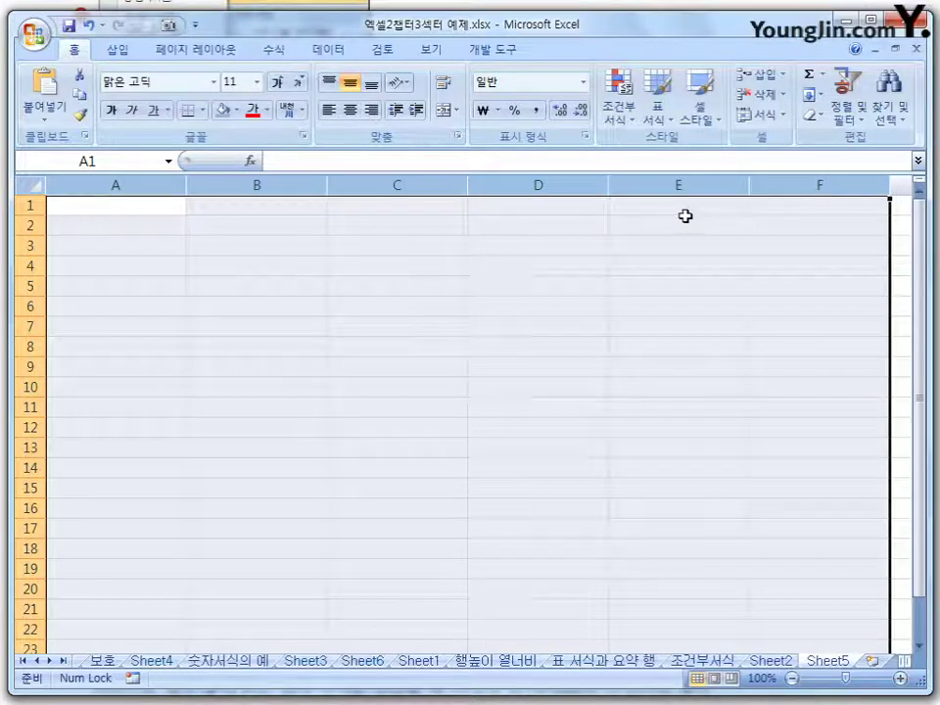
pyautogui.moveTo(29, 225); pyautogui.dragTo(35, 386)
pyautogui.click(448, 388)
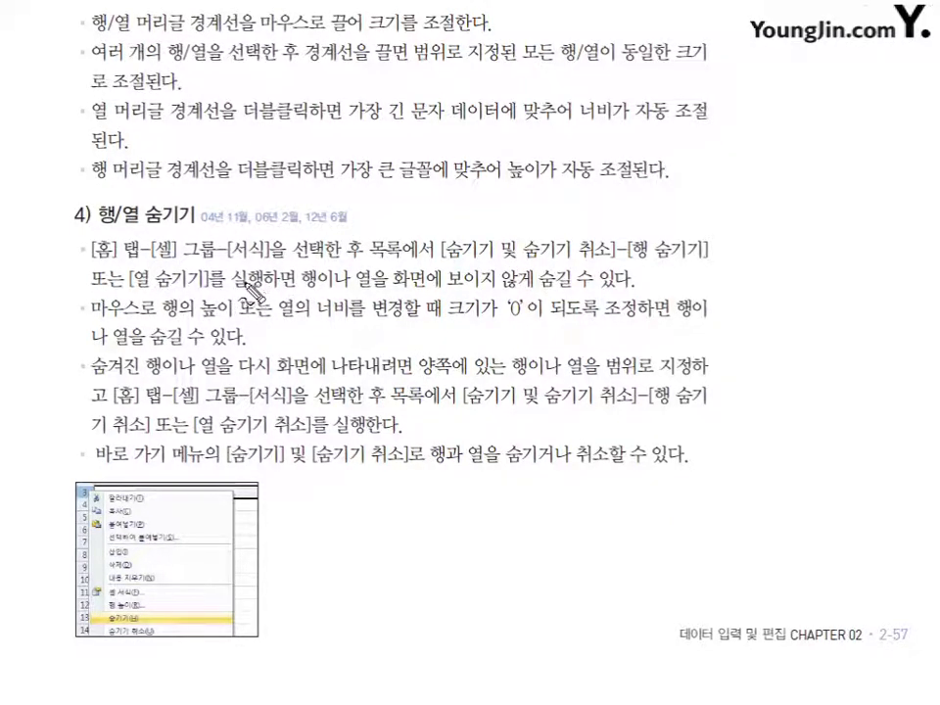
pyautogui.moveTo(264, 339); pyautogui.dragTo(277, 337)
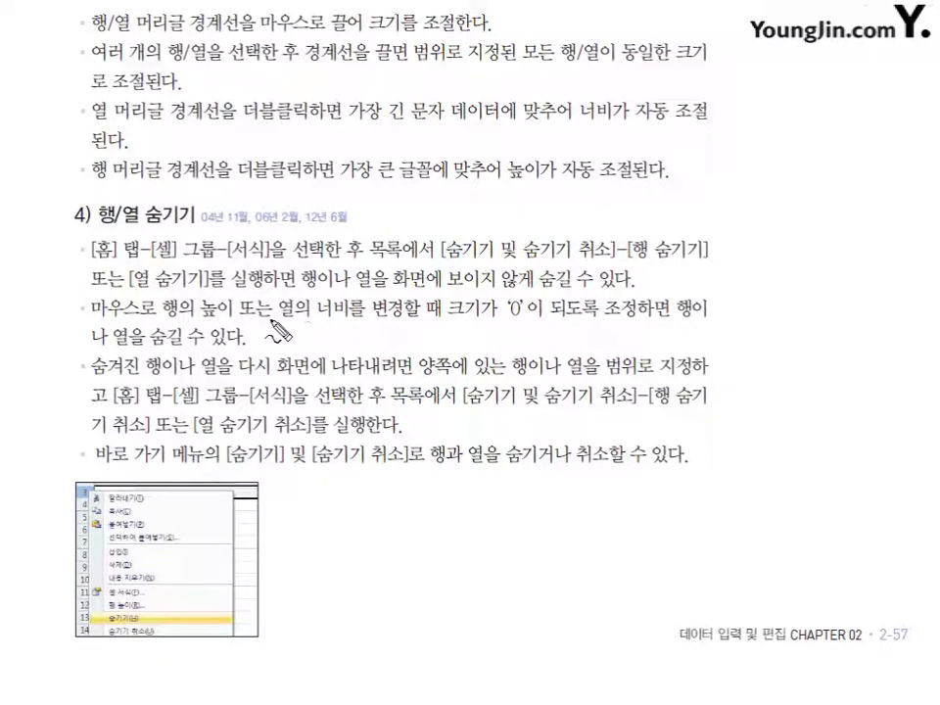
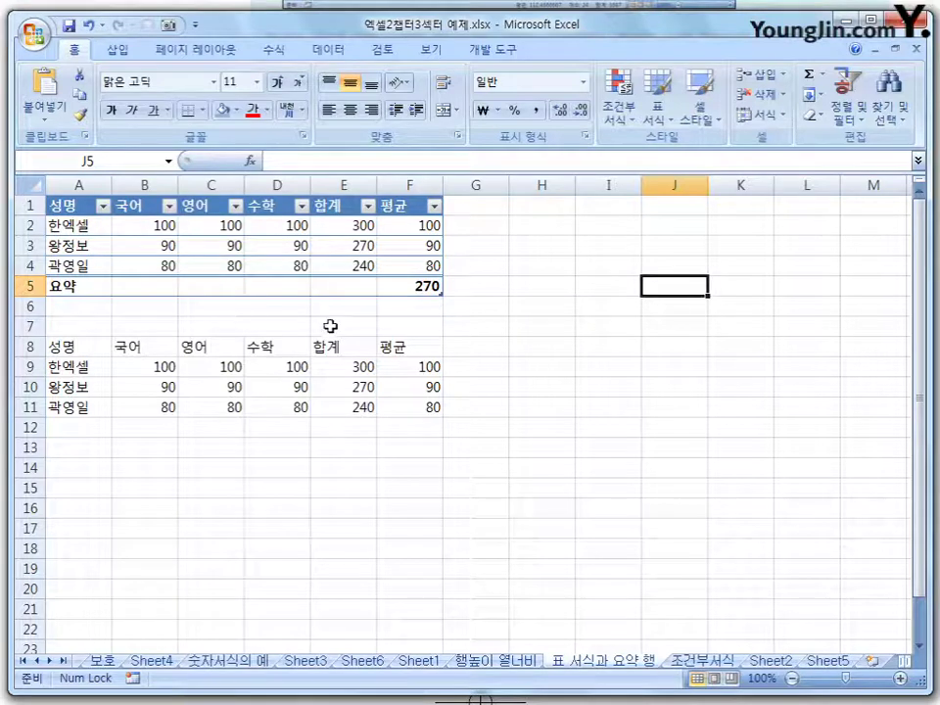
# Step: Format A8:F11 as a table with headers in the light blue style with a solid header, and add a total row
pyautogui.moveTo(88, 351); pyautogui.dragTo(416, 410)
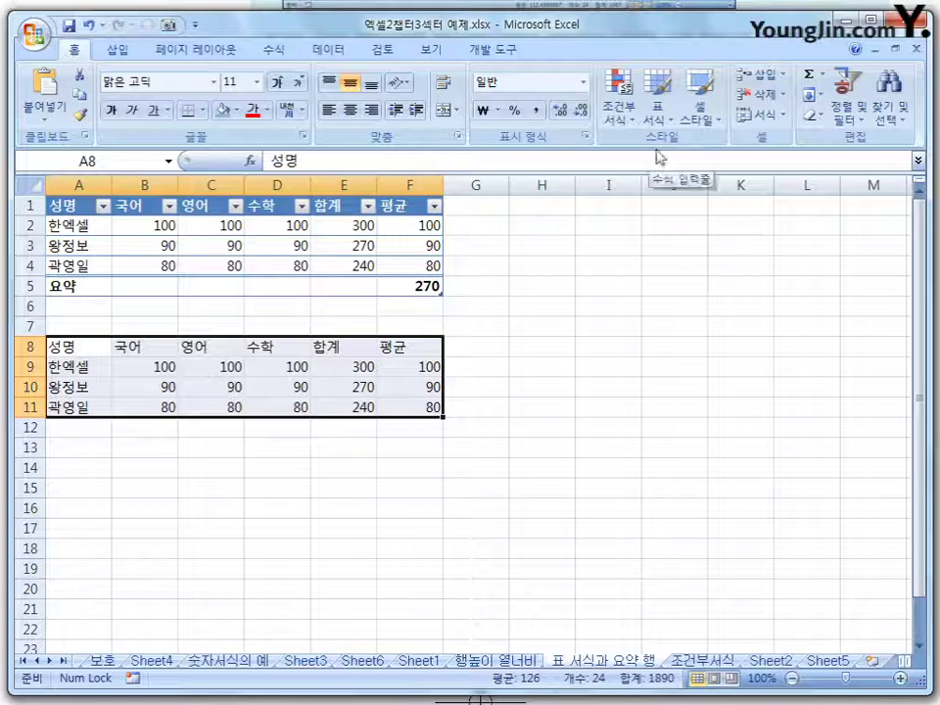
pyautogui.click(664, 116)
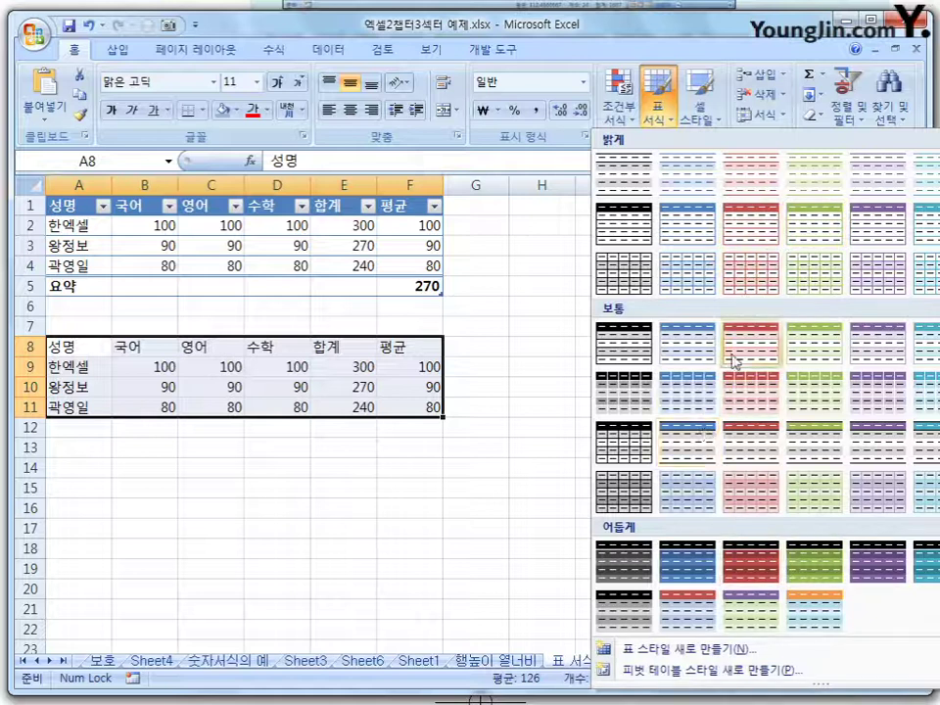
pyautogui.click(690, 234)
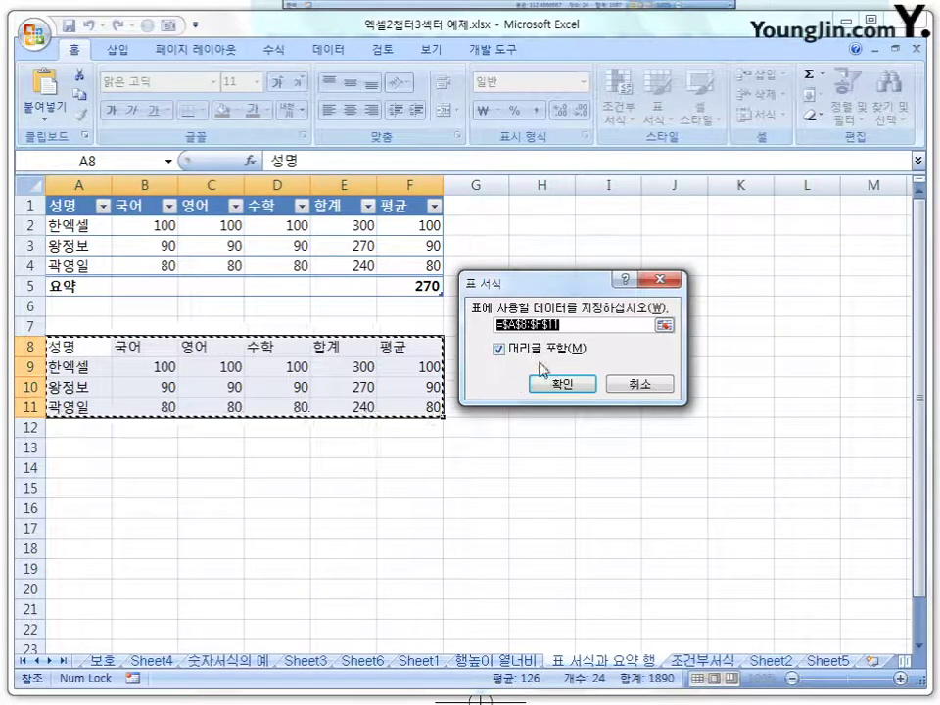
pyautogui.click(564, 383)
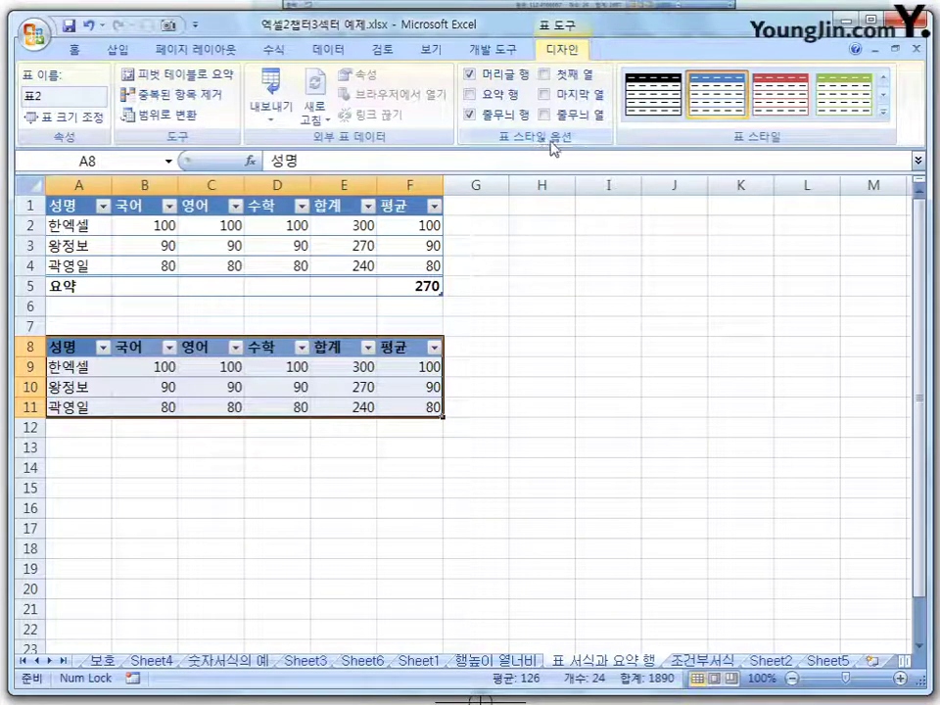
pyautogui.click(503, 96)
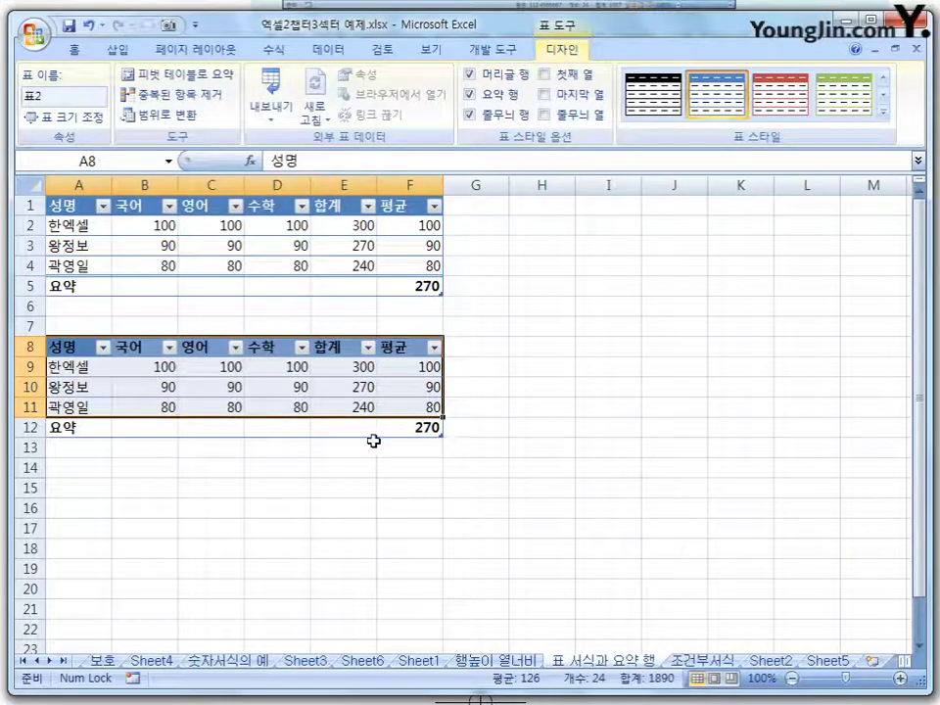
# Step: Try Average, Count, Max and Min as the summary function in total-row cell F12, and return it to Sum
pyautogui.click(437, 431)
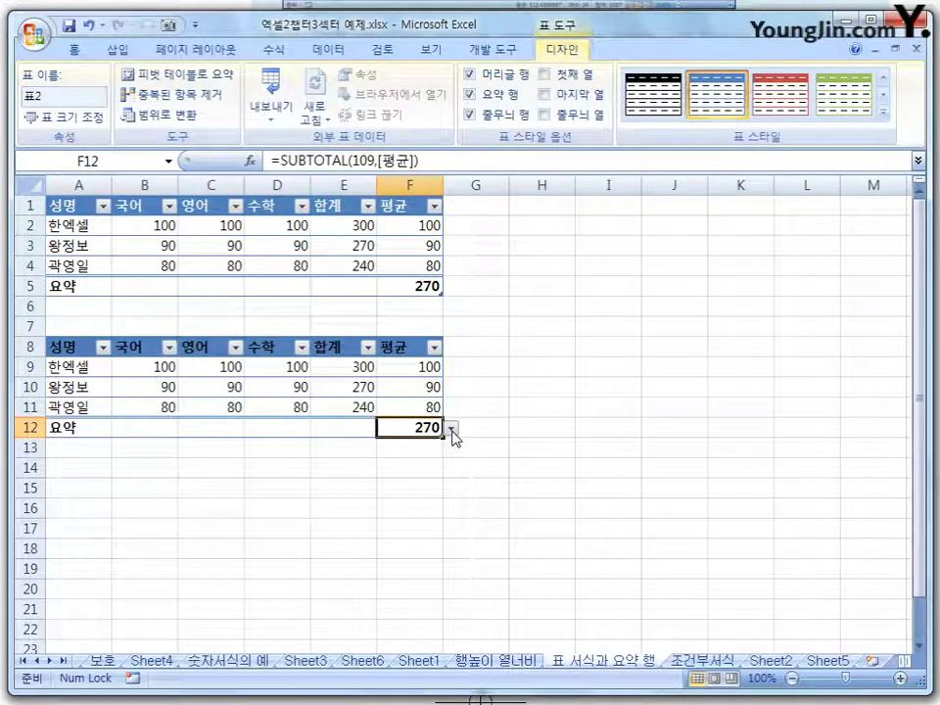
pyautogui.click(452, 430)
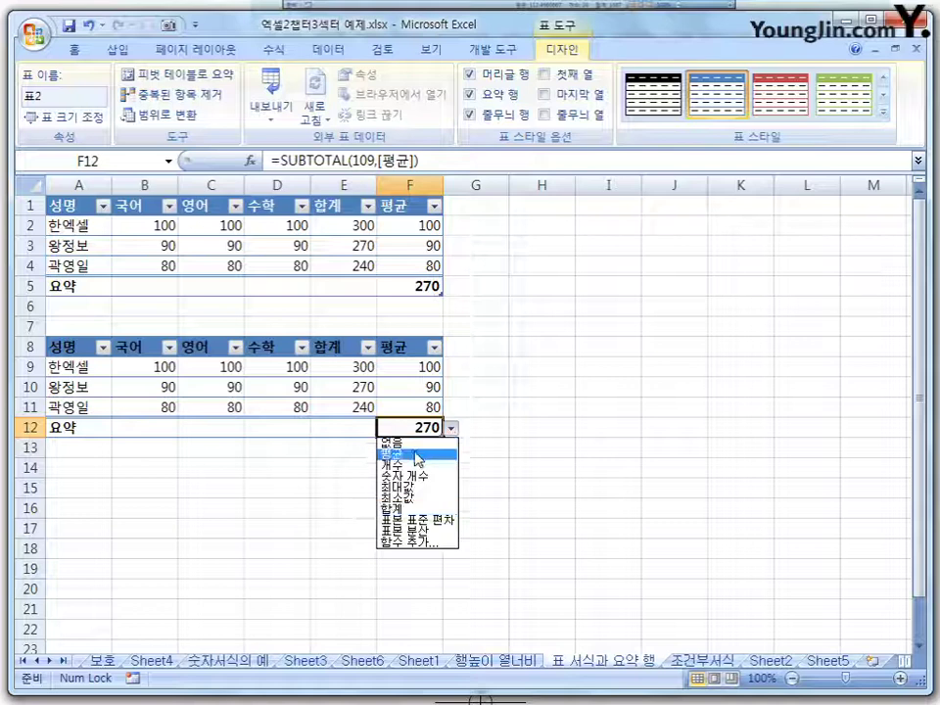
pyautogui.click(412, 457)
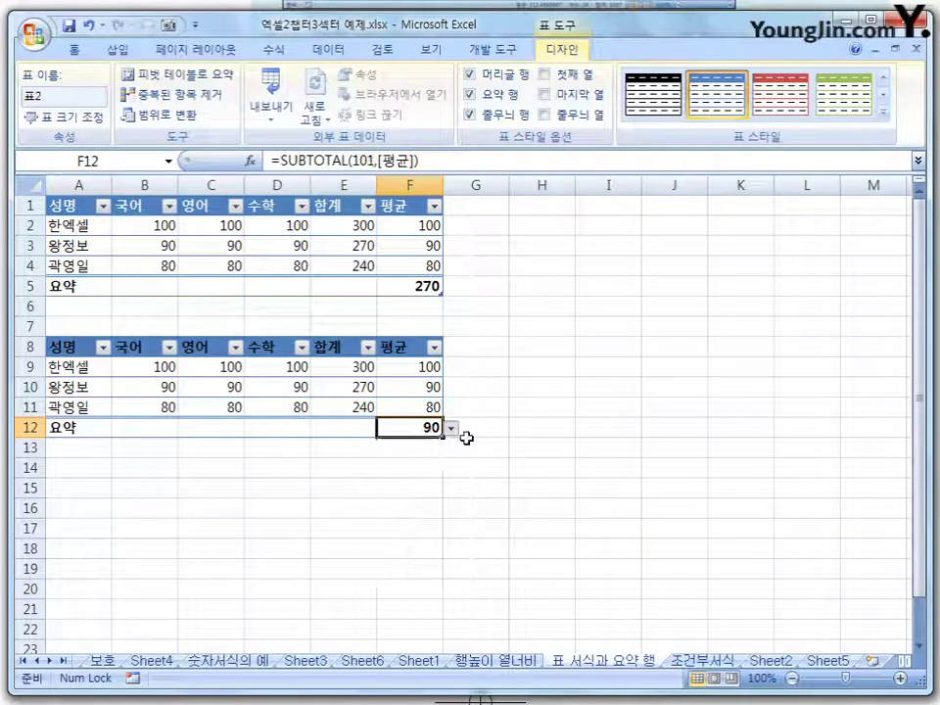
pyautogui.click(452, 429)
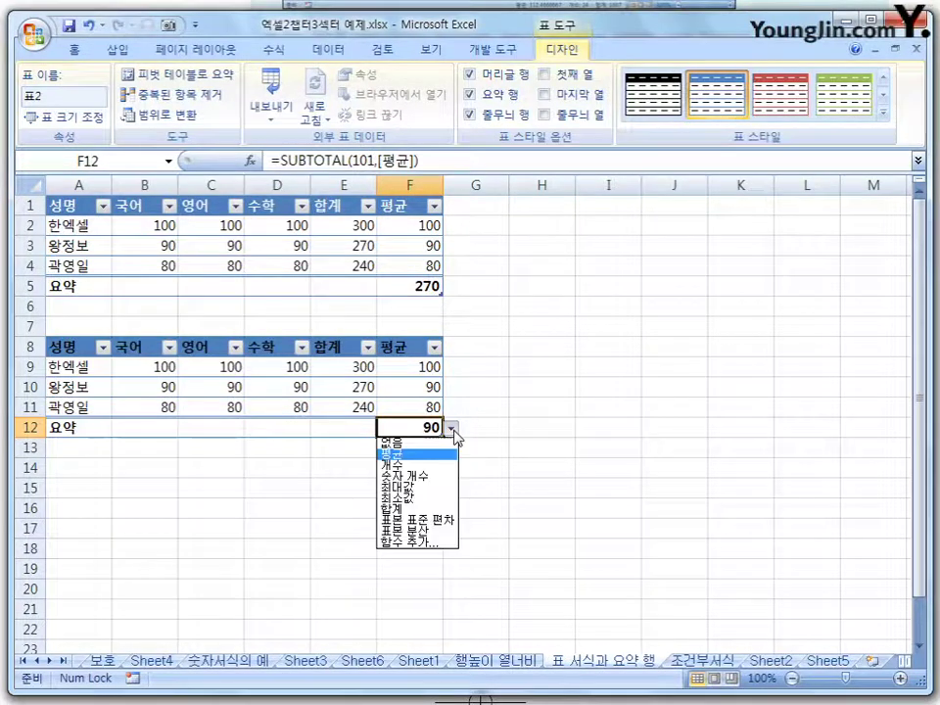
pyautogui.click(424, 466)
pyautogui.click(451, 429)
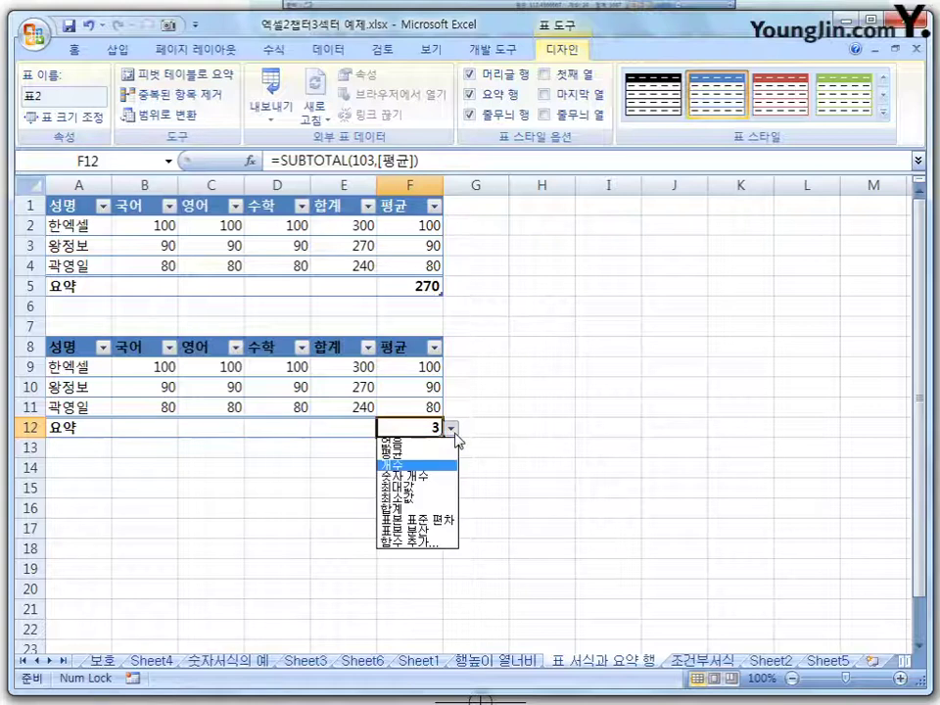
pyautogui.click(426, 487)
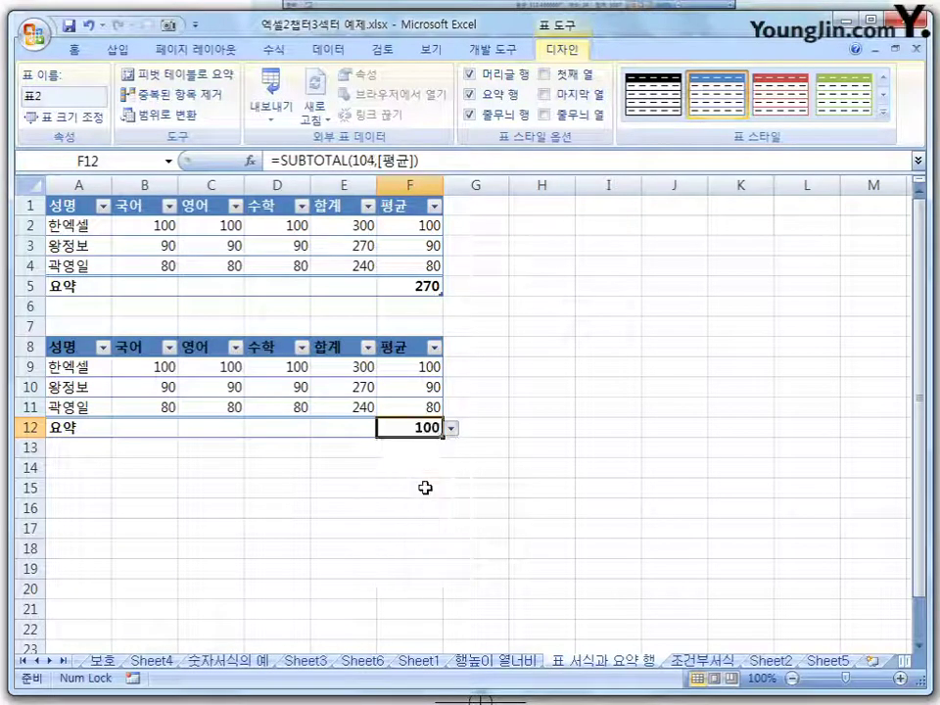
pyautogui.click(452, 428)
pyautogui.click(423, 496)
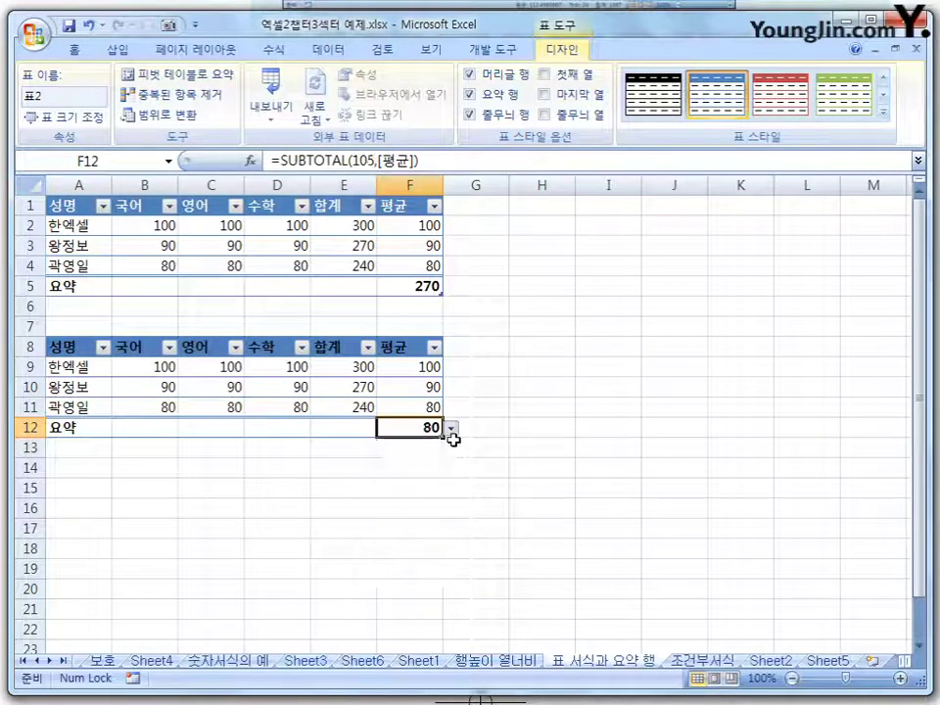
pyautogui.click(452, 429)
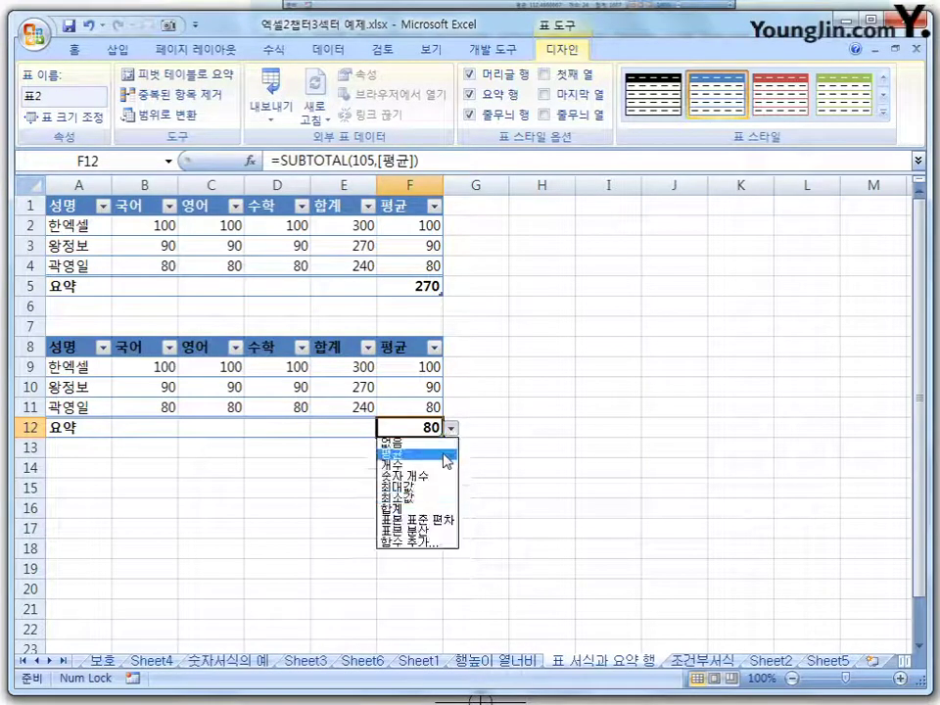
pyautogui.click(413, 509)
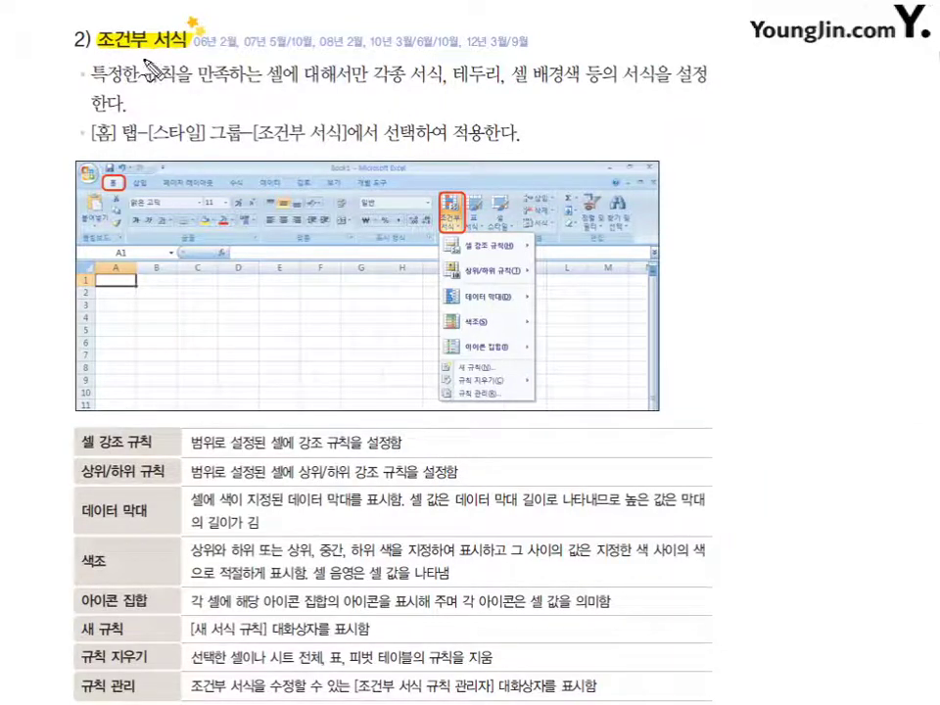
# Step: Mark the conditional formatting heading, description and access path in red on the textbook page, and clear the marks
pyautogui.moveTo(130, 42)
pyautogui.mouseDown()
pyautogui.moveTo(98, 44)
pyautogui.moveTo(109, 24)
pyautogui.moveTo(135, 49)
pyautogui.moveTo(162, 50)
pyautogui.mouseUp()
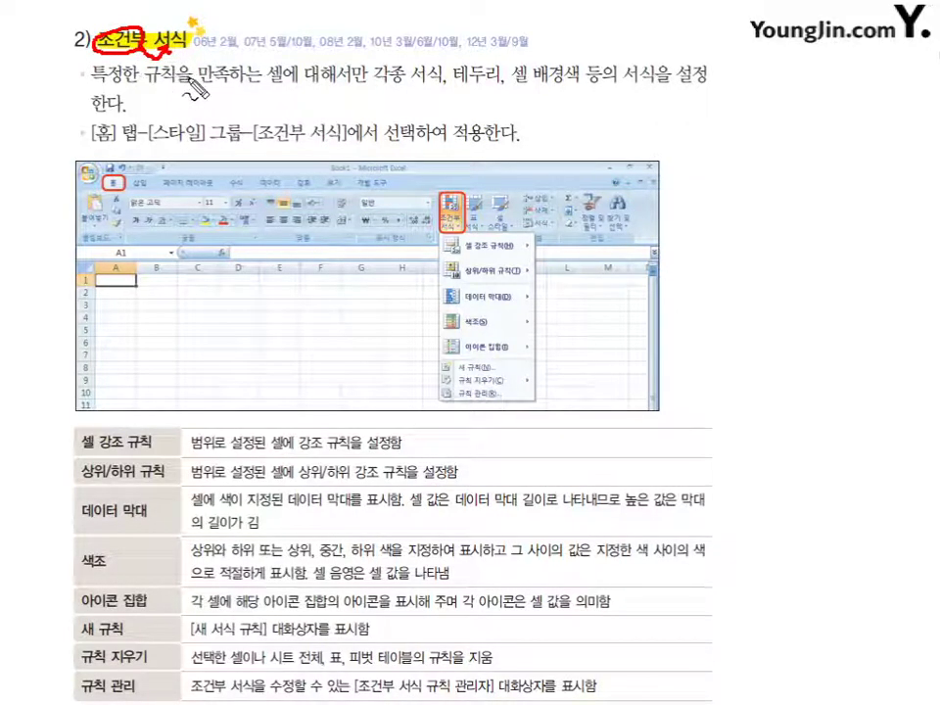
pyautogui.moveTo(360, 85)
pyautogui.mouseDown()
pyautogui.moveTo(387, 57)
pyautogui.moveTo(417, 89)
pyautogui.moveTo(560, 85)
pyautogui.mouseUp()
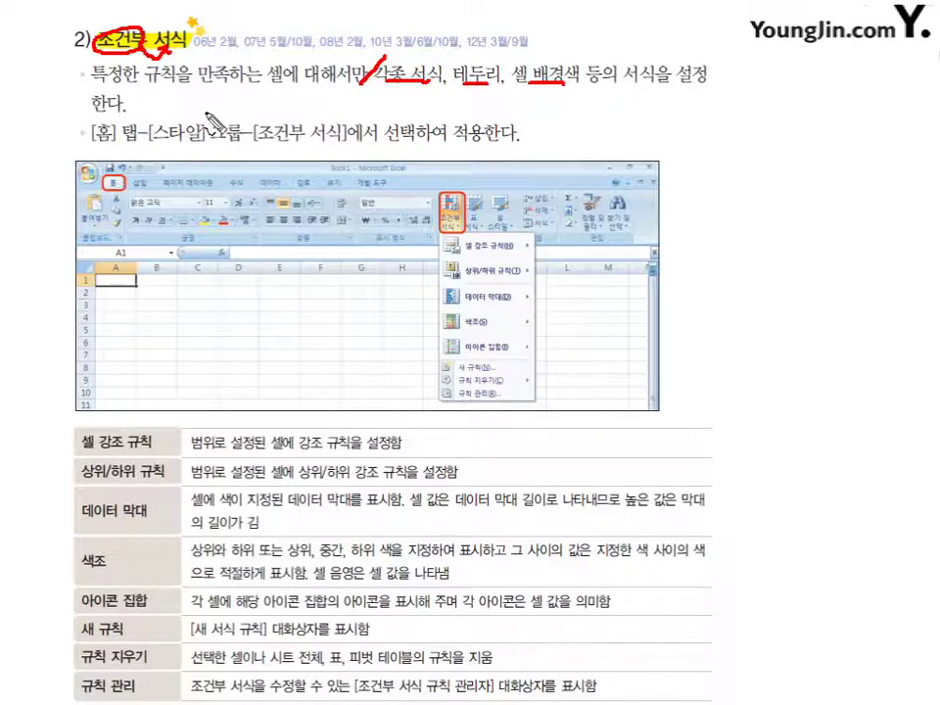
pyautogui.moveTo(120, 126)
pyautogui.mouseDown()
pyautogui.moveTo(93, 143)
pyautogui.moveTo(98, 120)
pyautogui.moveTo(243, 142)
pyautogui.mouseUp()
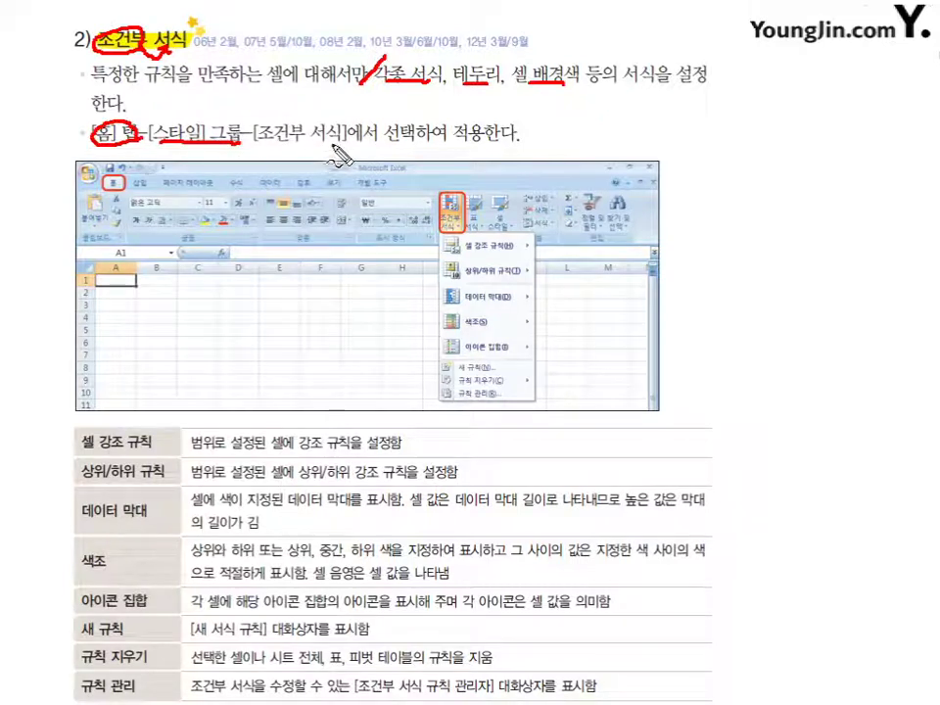
pyautogui.moveTo(328, 119)
pyautogui.mouseDown()
pyautogui.moveTo(266, 137)
pyautogui.moveTo(349, 145)
pyautogui.mouseUp()
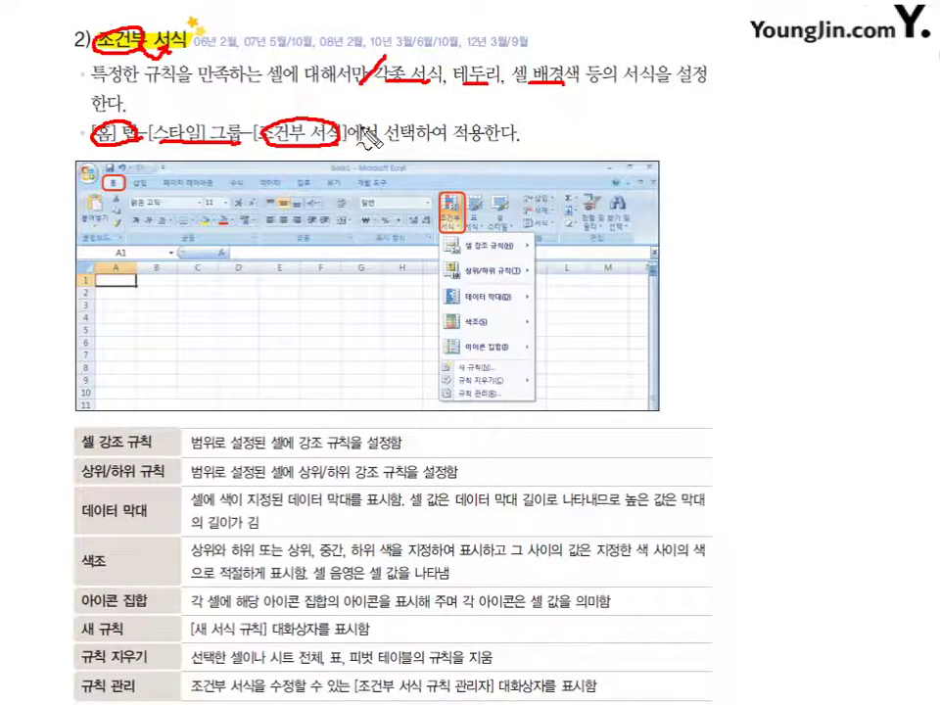
pyautogui.moveTo(456, 194); pyautogui.dragTo(473, 216)
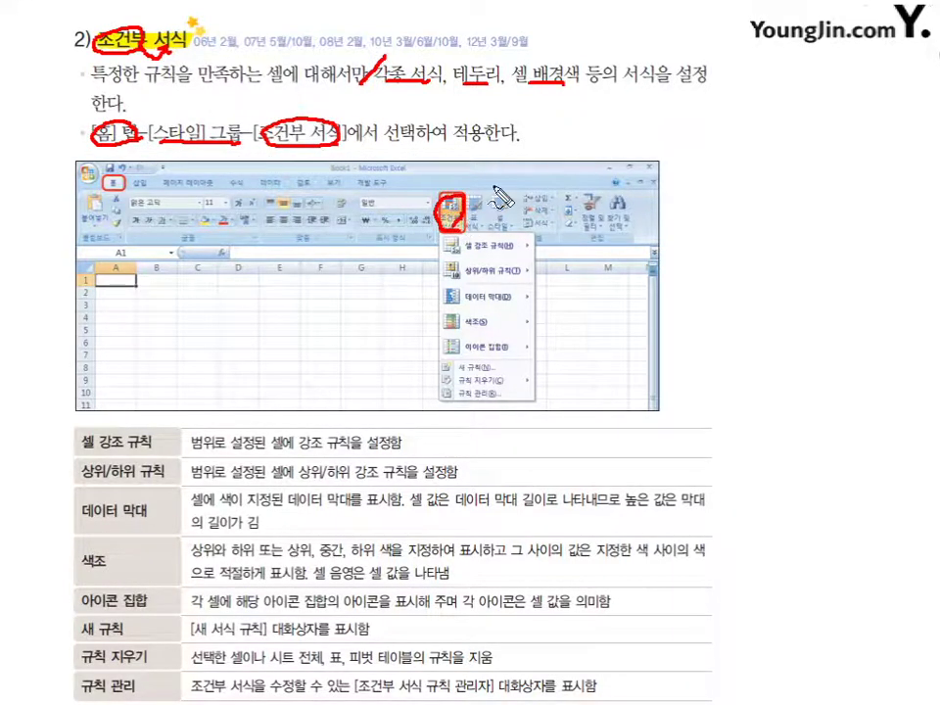
pyautogui.press('e')
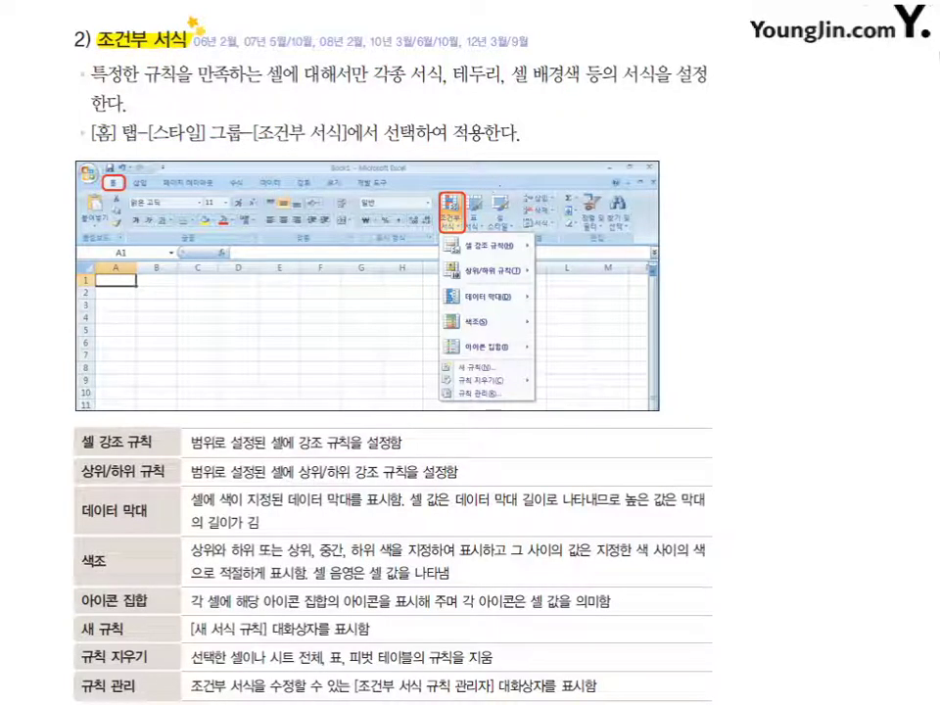
# Step: Switch to Excel, go to the 조건부서식 sheet and look through the cell highlighting rules offered by conditional formatting
pyautogui.moveTo(255, 704)
pyautogui.click(400, 651)
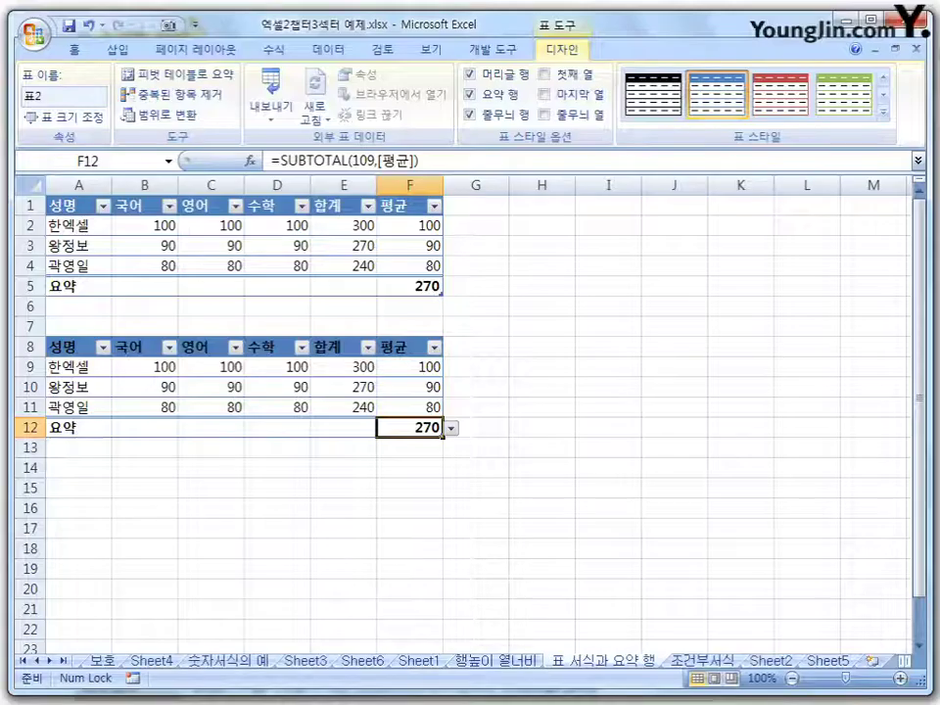
pyautogui.hotkey('ctrl', 'pagedown')
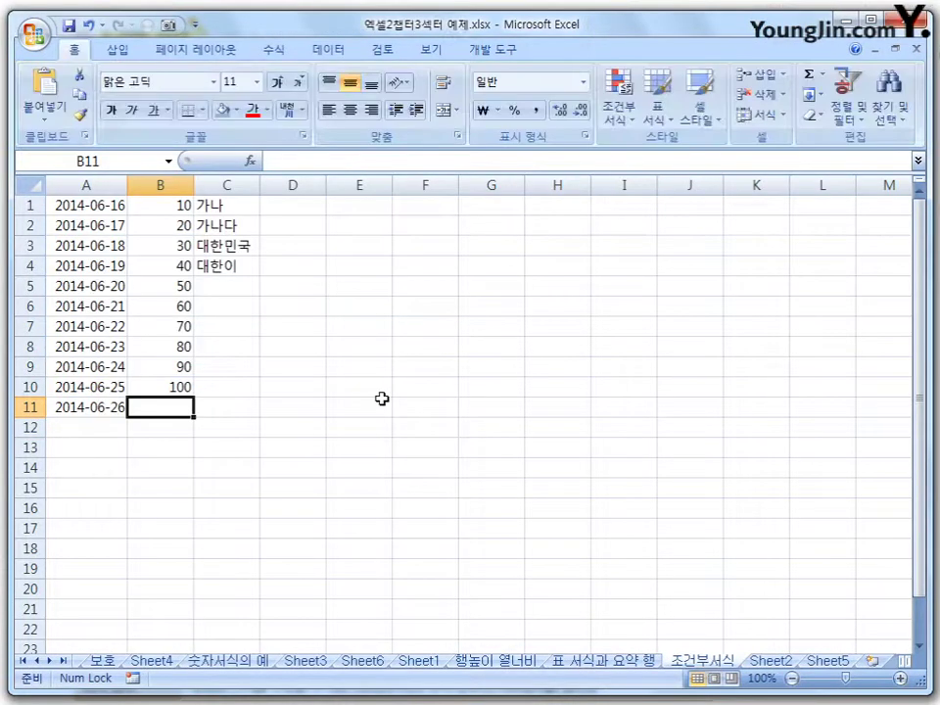
pyautogui.click(634, 130)
pyautogui.moveTo(691, 162)
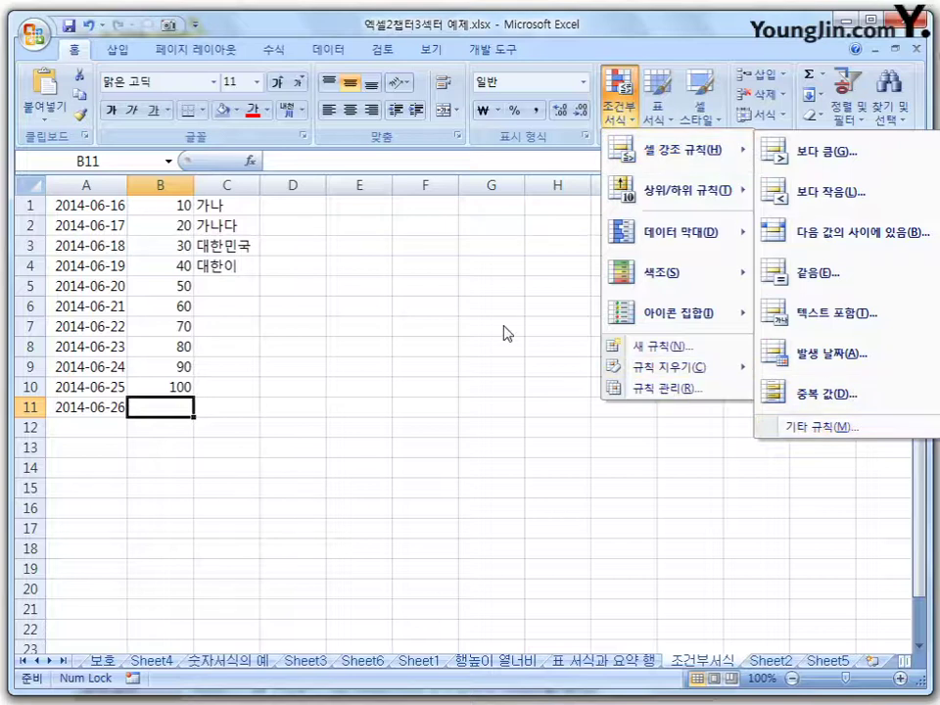
pyautogui.click(173, 224)
# Step: Try 70 as the greater-than limit for B1:B10, and highlight values above 80 with light red fill and dark red text
pyautogui.moveTo(165, 206); pyautogui.dragTo(172, 382)
pyautogui.click(617, 106)
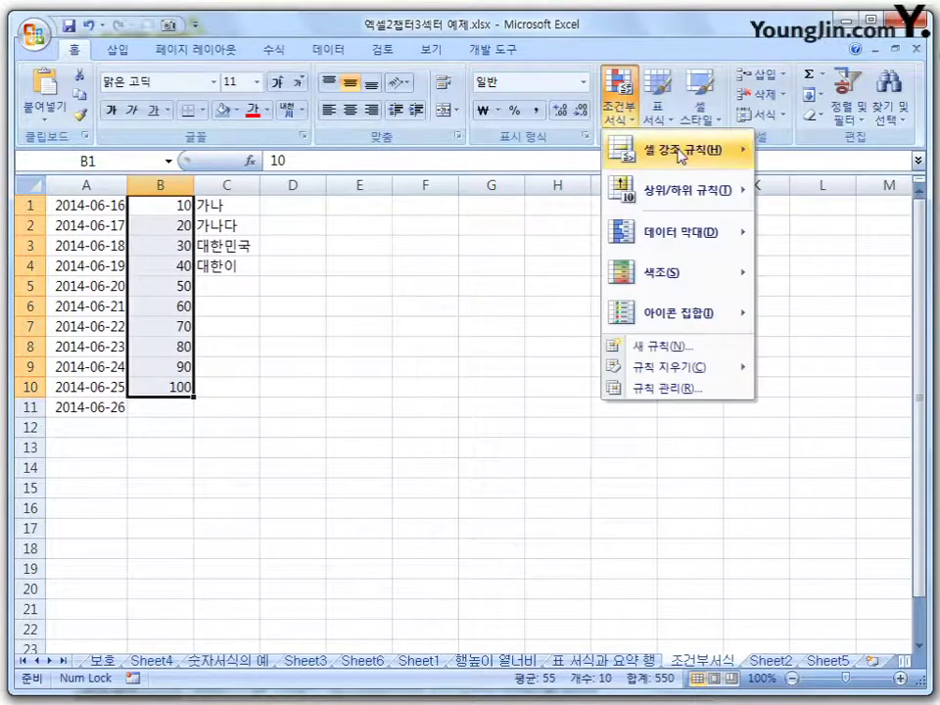
pyautogui.moveTo(666, 149)
pyautogui.click(850, 154)
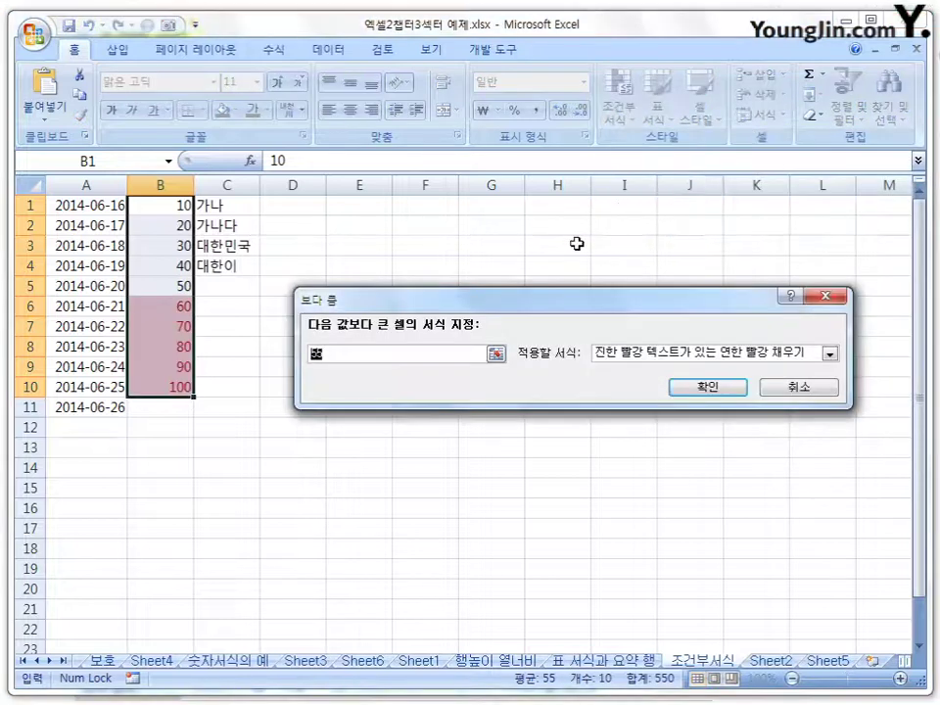
pyautogui.moveTo(561, 304); pyautogui.dragTo(537, 247)
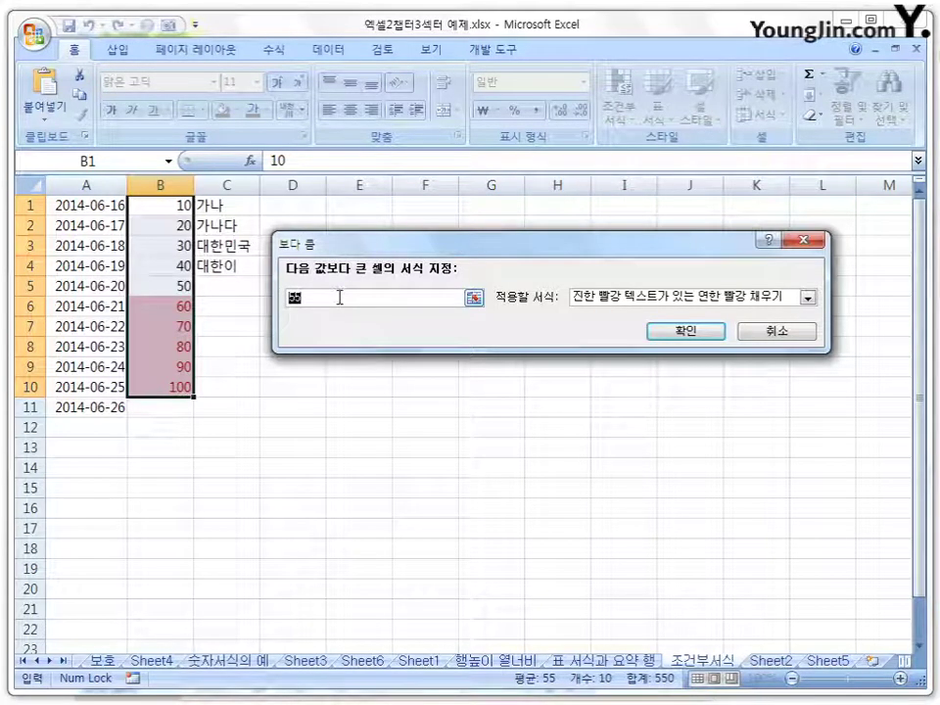
pyautogui.write('7')
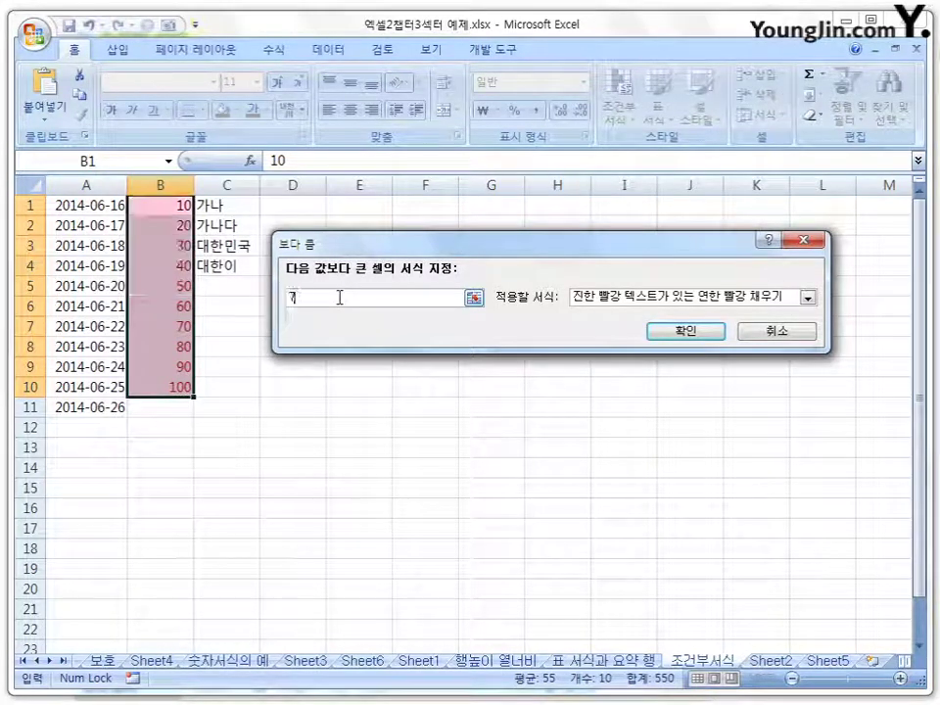
pyautogui.write('0')
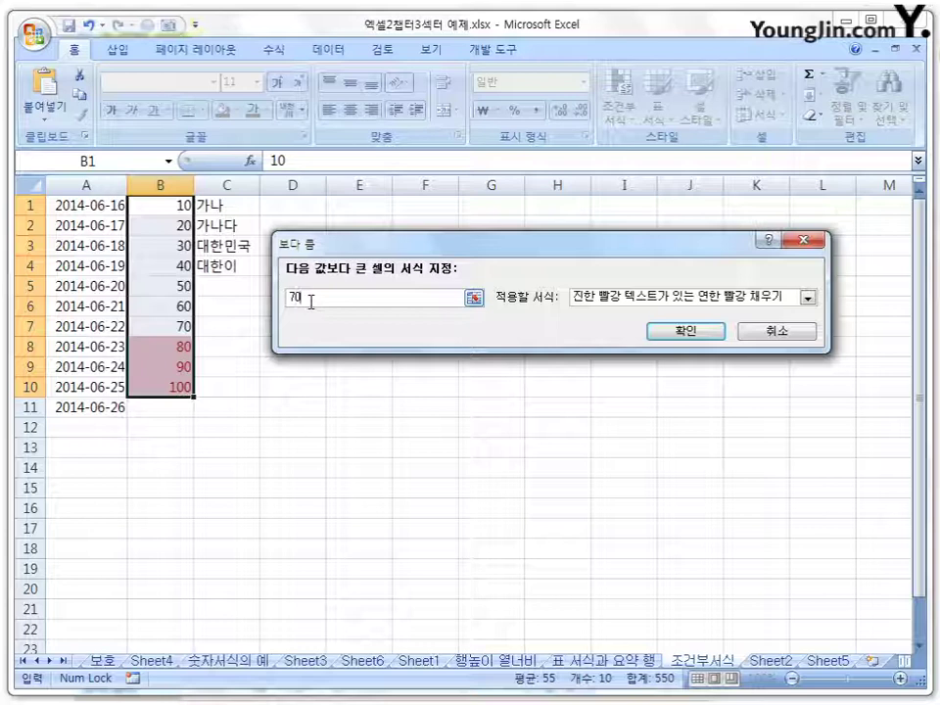
pyautogui.press('BackSpace')
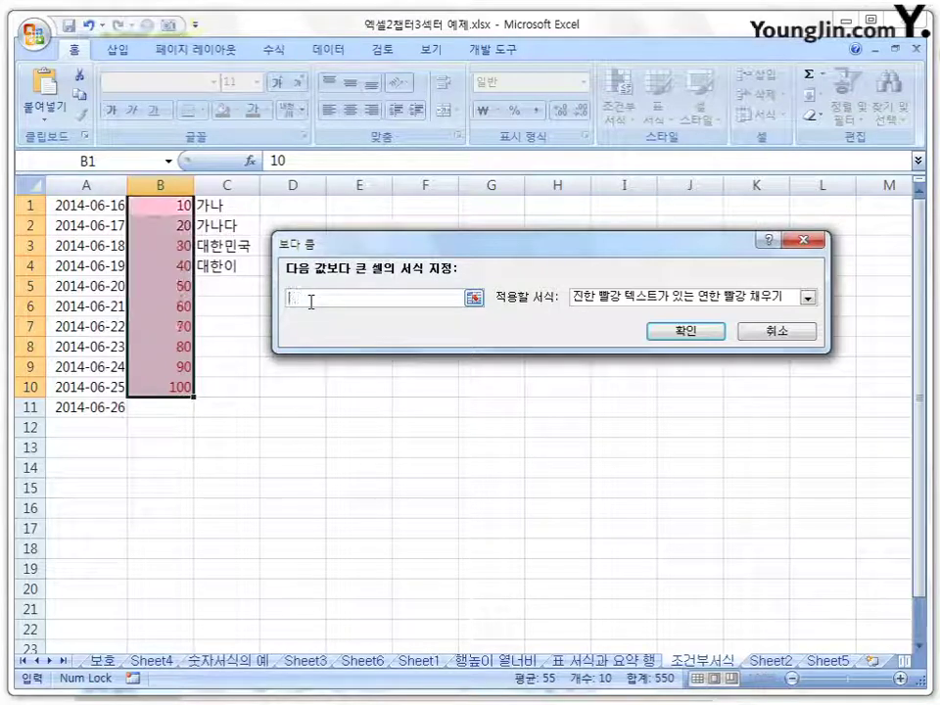
pyautogui.write('0')
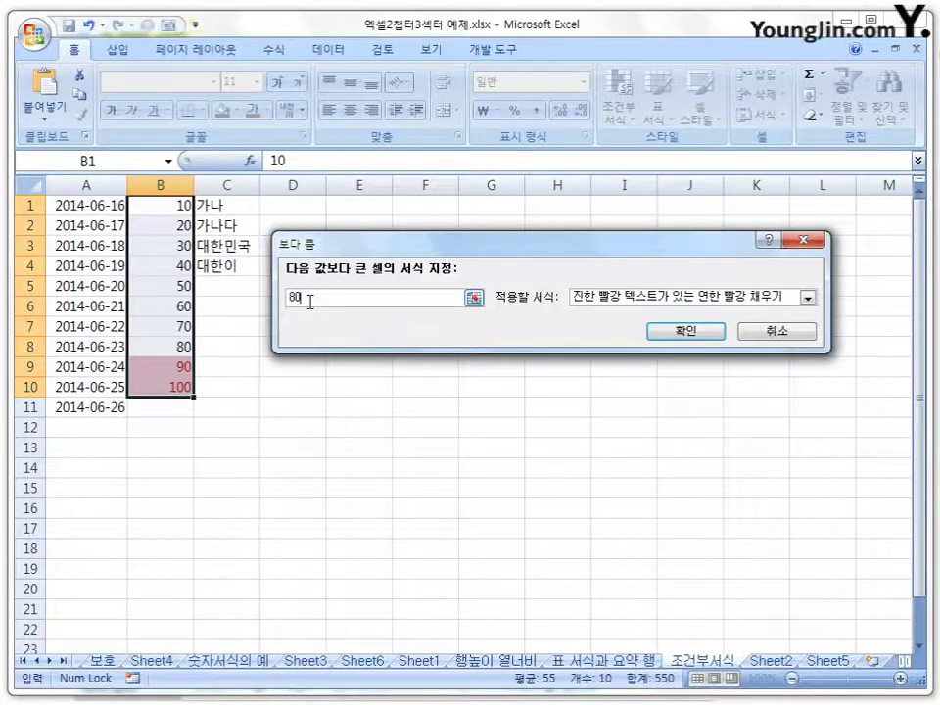
pyautogui.click(675, 333)
pyautogui.click(556, 400)
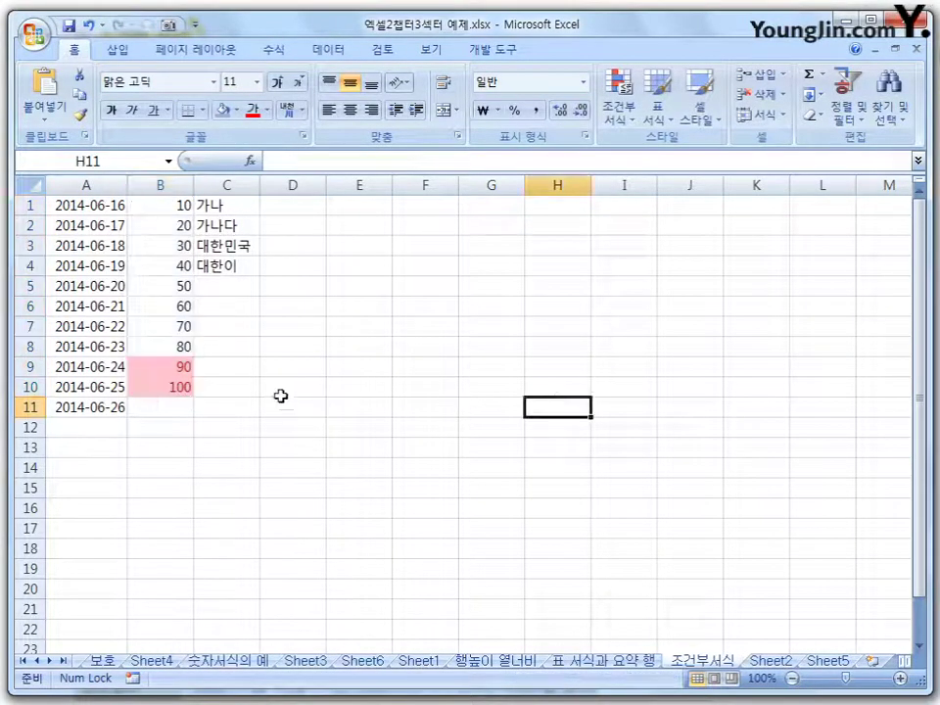
# Step: Clear the conditional formatting rules from the selected cells B1:B10
pyautogui.moveTo(168, 203); pyautogui.dragTo(181, 383)
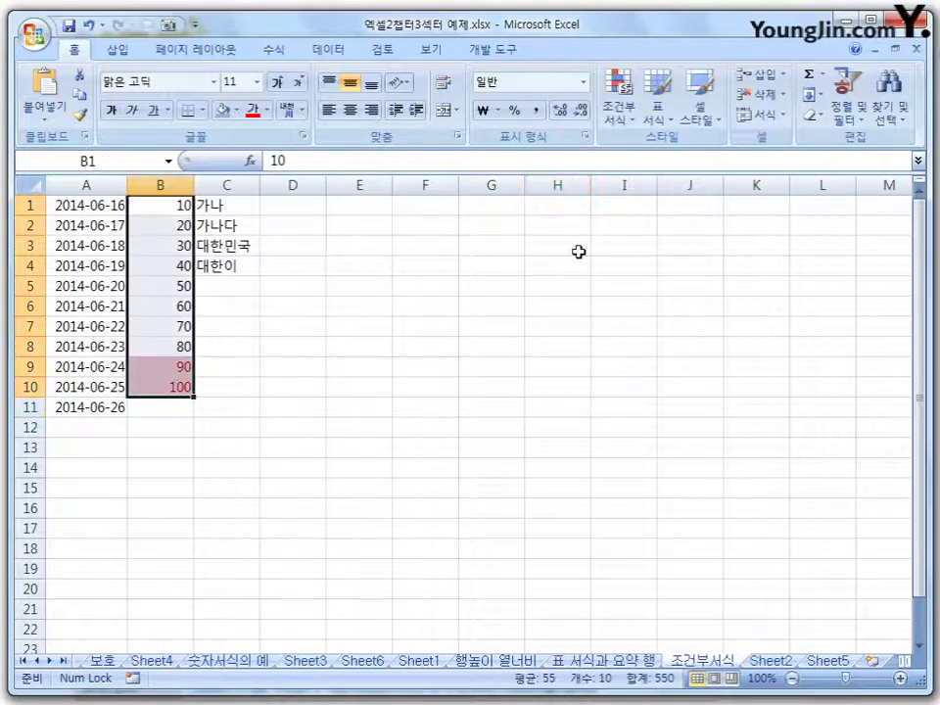
pyautogui.click(627, 117)
pyautogui.moveTo(696, 366)
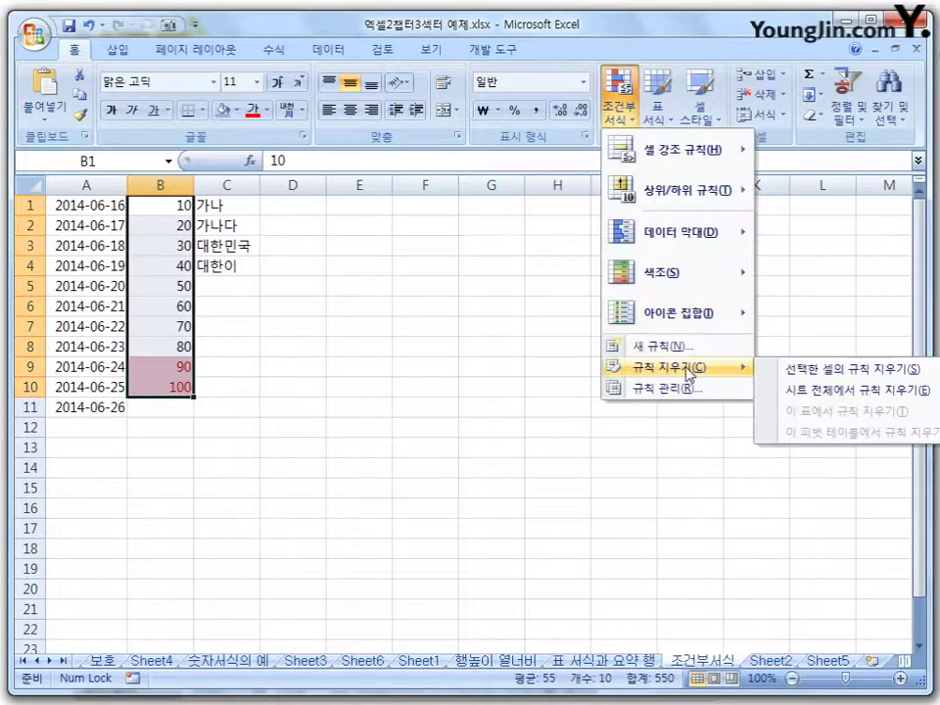
pyautogui.click(781, 367)
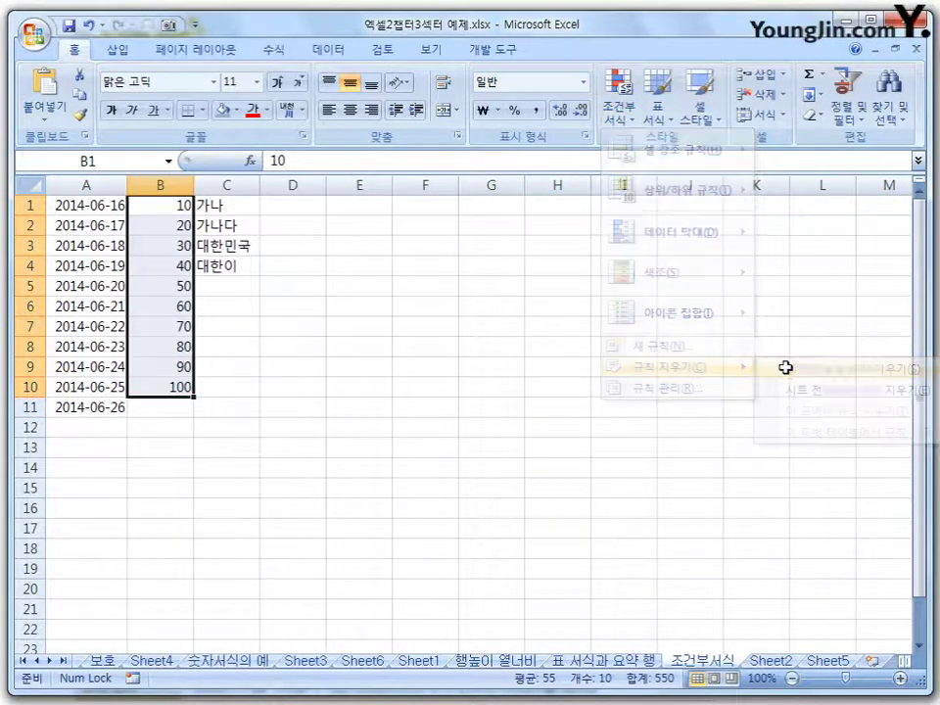
# Step: Preview a less-than highlighting rule on B1:B10 with its default limit, and cancel it
pyautogui.click(628, 119)
pyautogui.moveTo(710, 157)
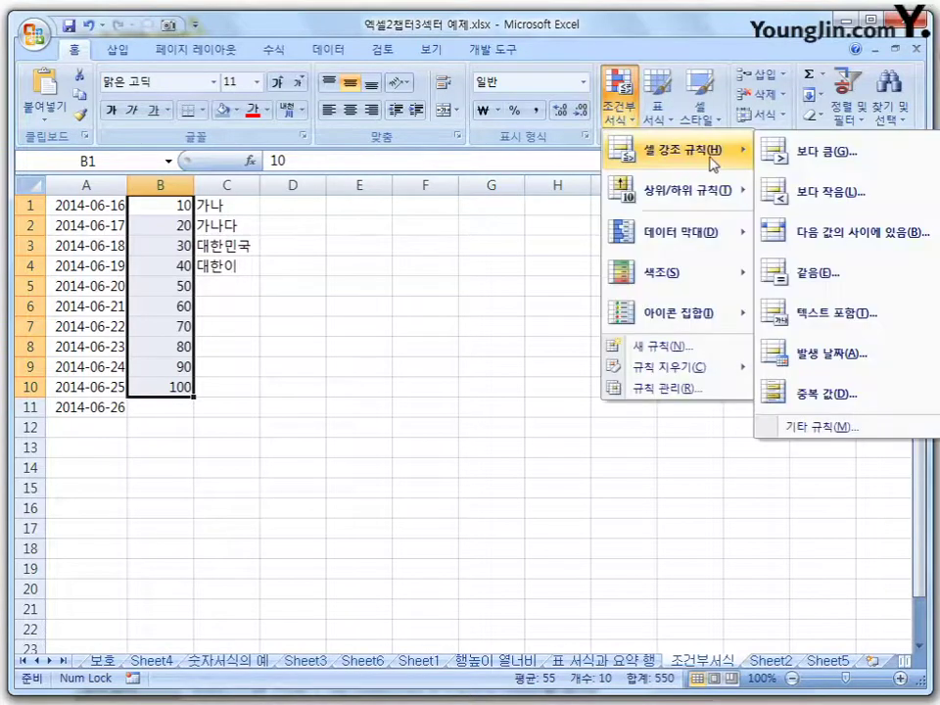
pyautogui.click(827, 196)
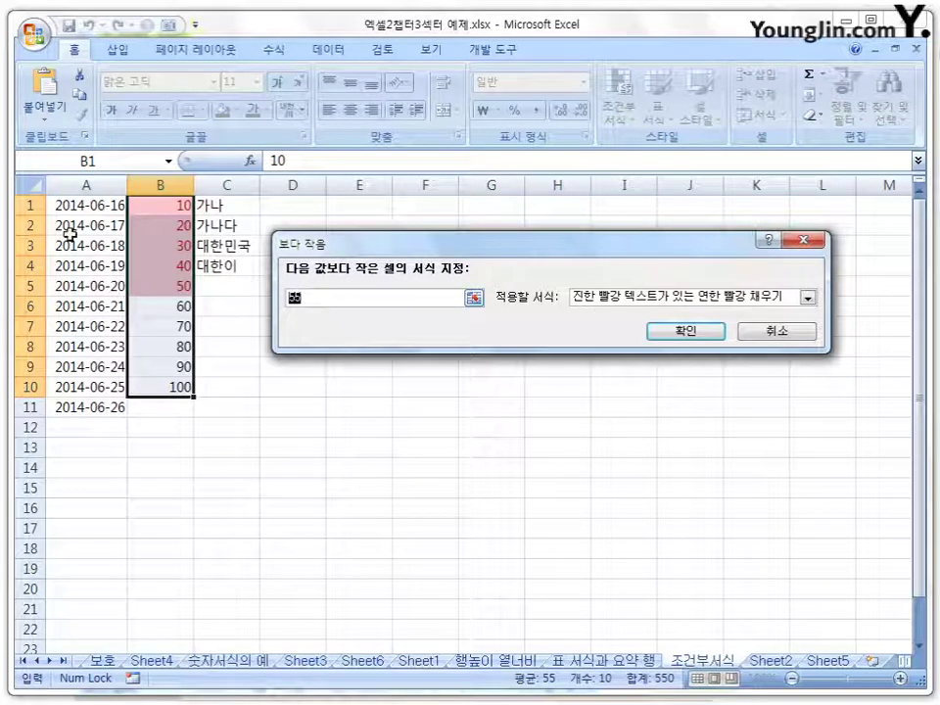
pyautogui.click(790, 332)
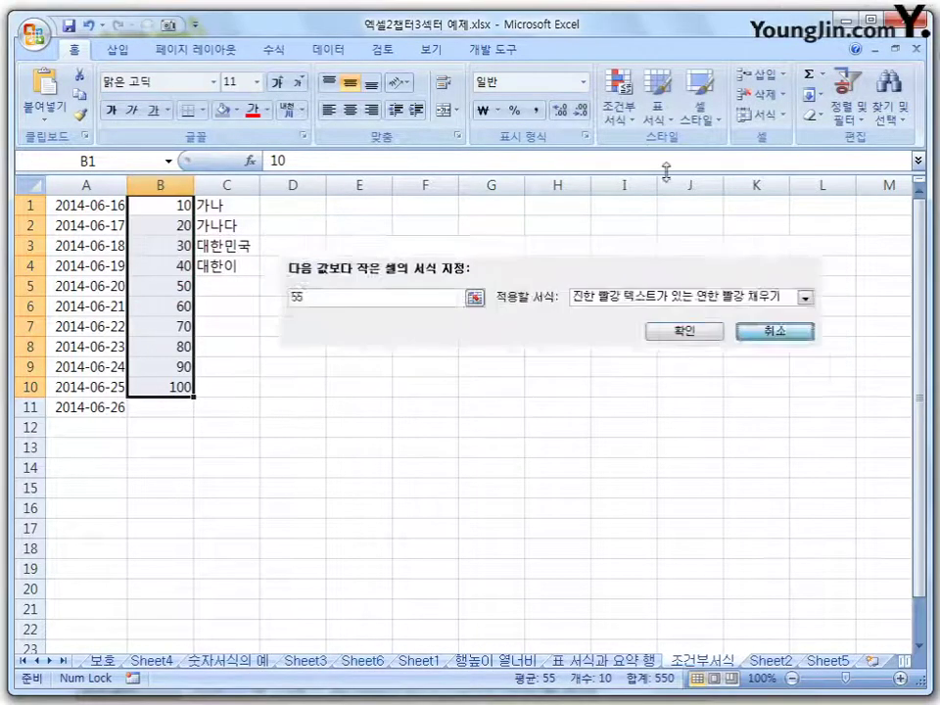
# Step: Preview a between rule from 30 to 70 on B1:B10 with light red fill and dark red text, and cancel it
pyautogui.click(622, 110)
pyautogui.moveTo(678, 155)
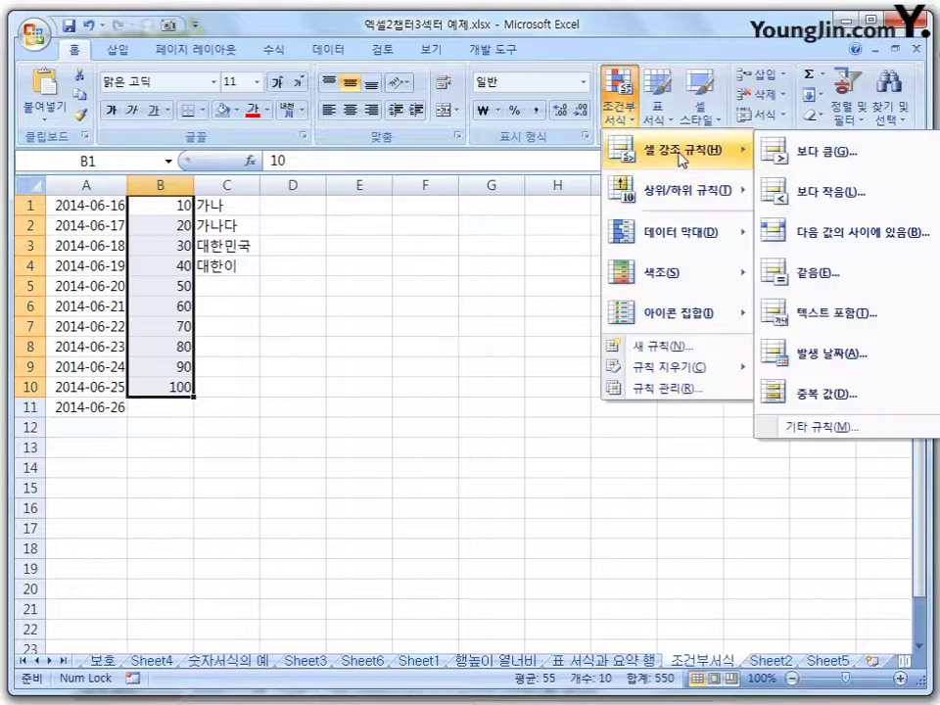
pyautogui.click(850, 232)
pyautogui.moveTo(524, 315); pyautogui.dragTo(521, 323)
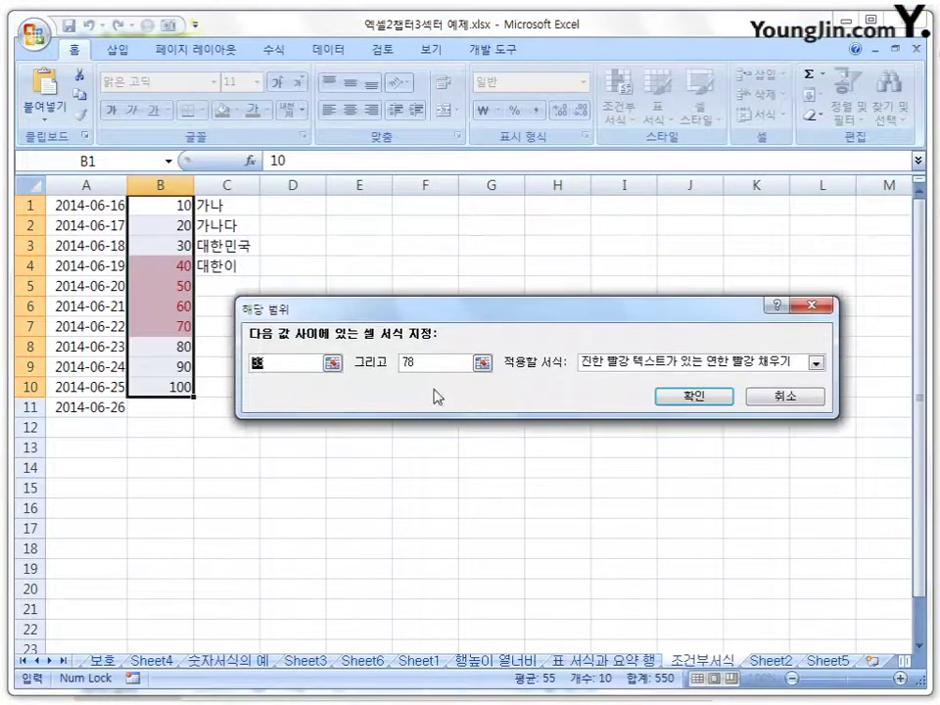
pyautogui.press('BackSpace')
pyautogui.write('30')
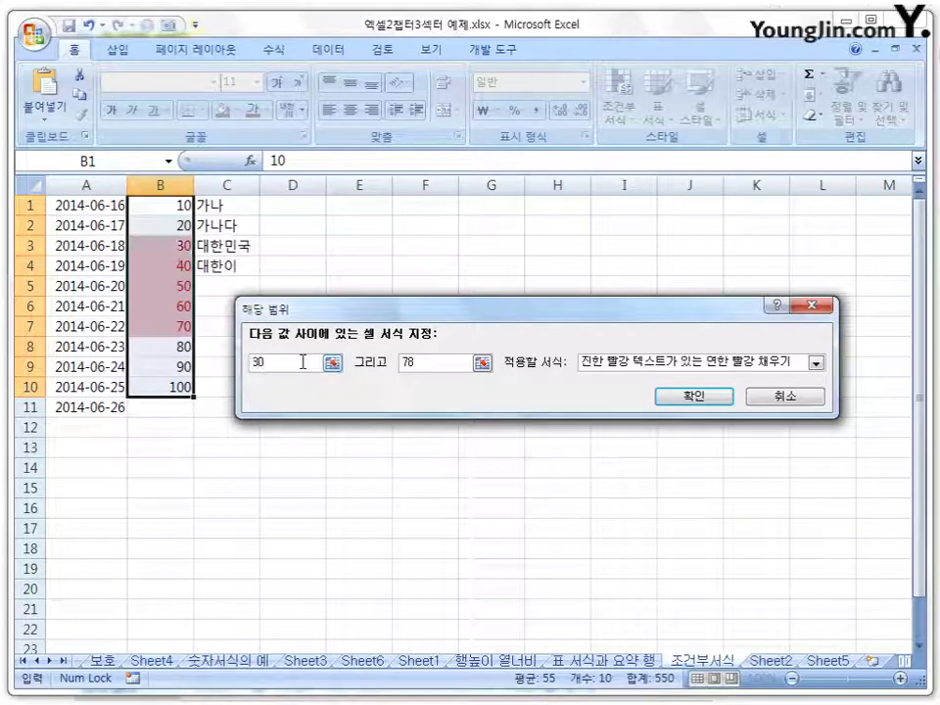
pyautogui.click(426, 362)
pyautogui.press('BackSpace')
pyautogui.press('BackSpace')
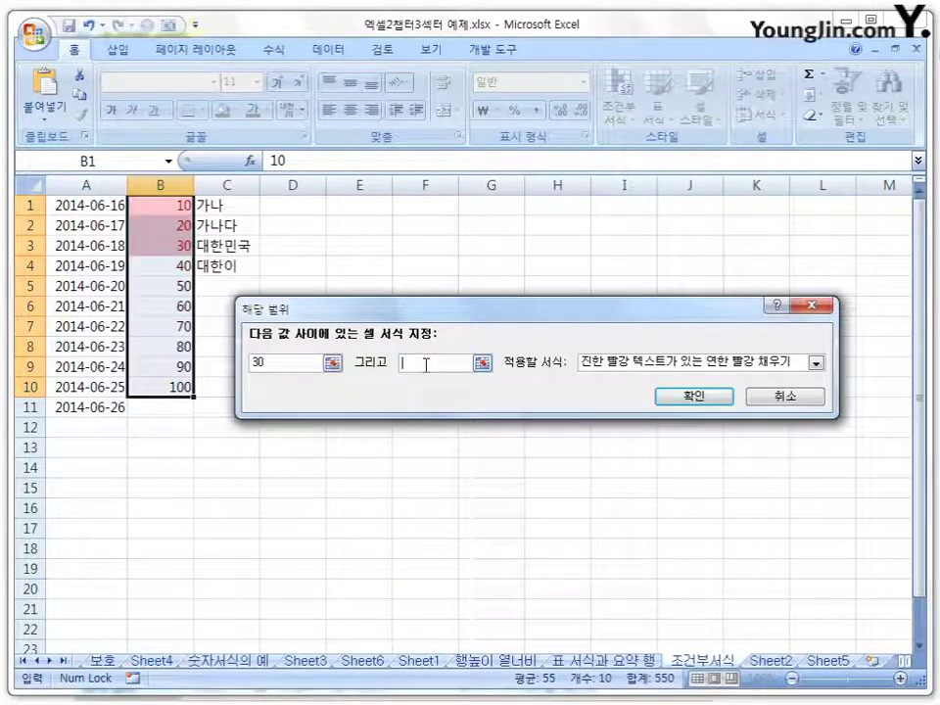
pyautogui.write('70')
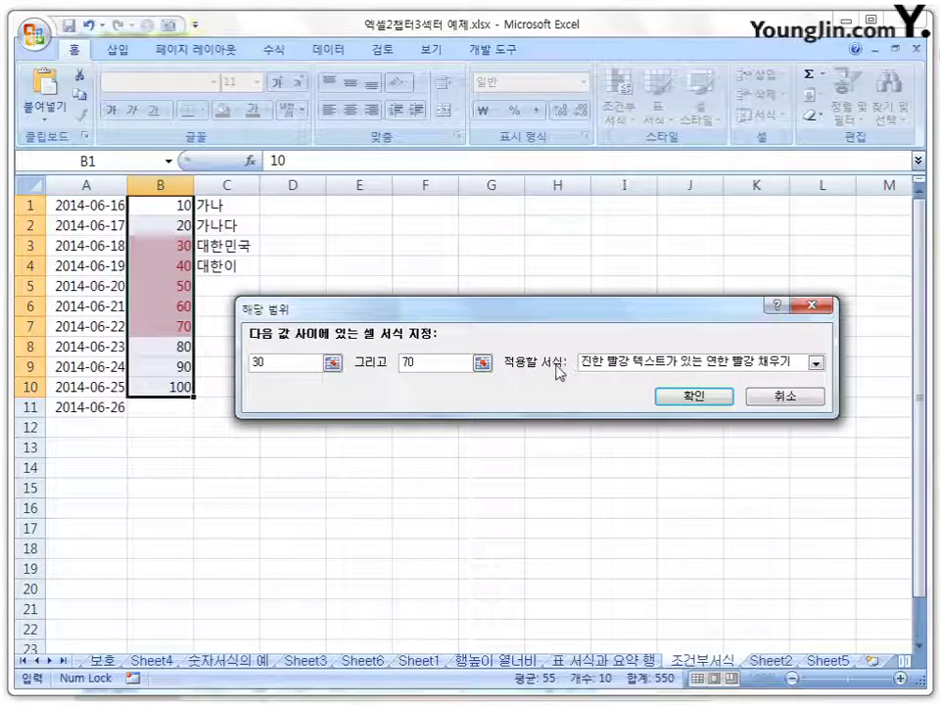
pyautogui.click(814, 362)
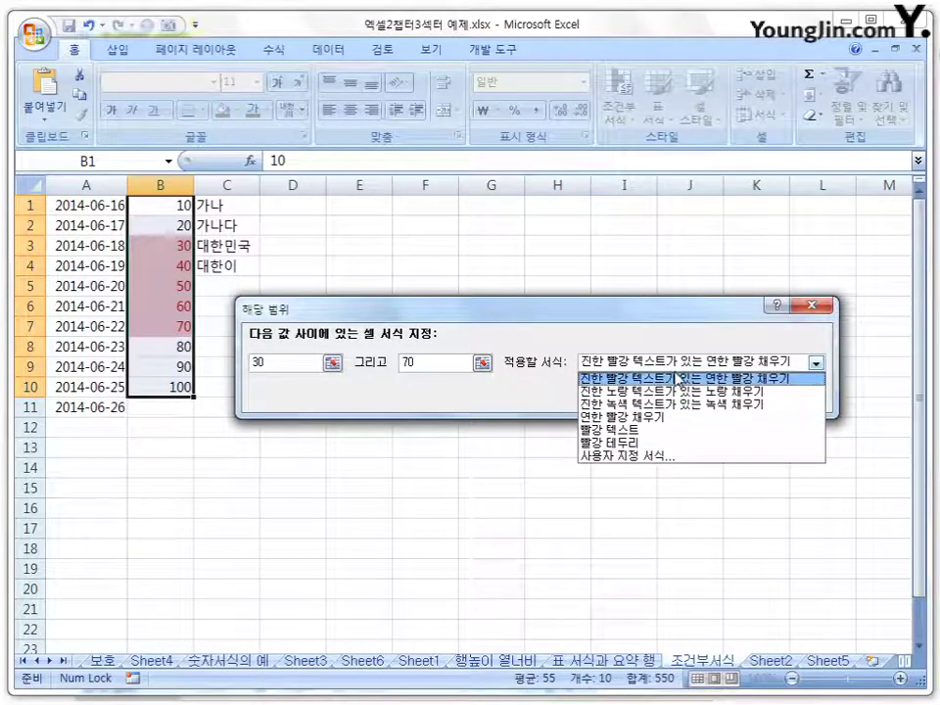
pyautogui.click(683, 378)
pyautogui.click(782, 394)
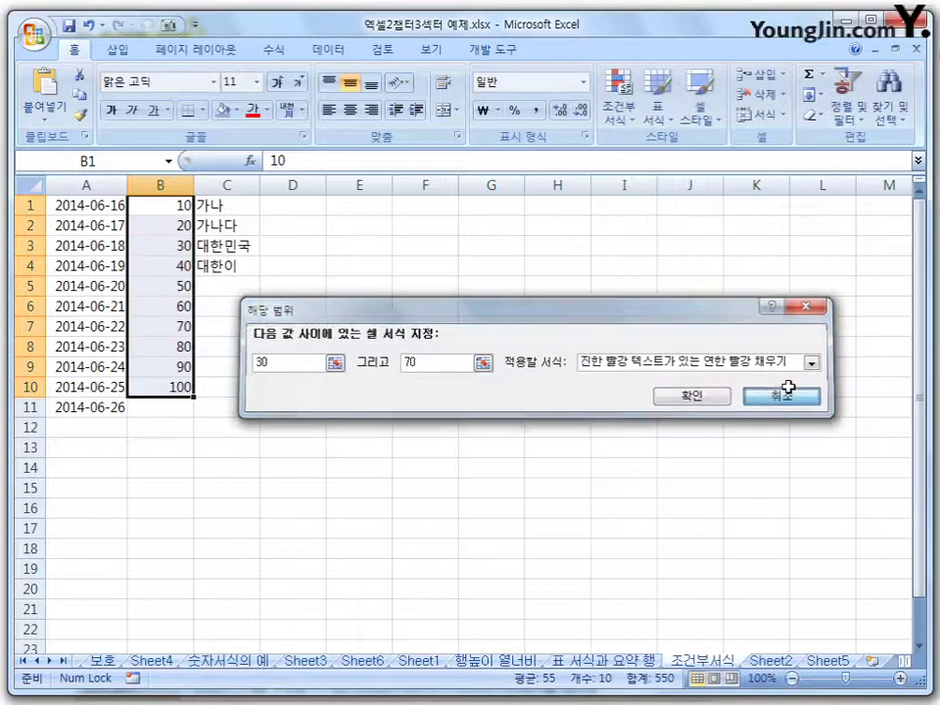
# Step: Preview a text-contains rule for 대한 on C1:C4 with light red fill and dark red text, and cancel it
pyautogui.click(630, 124)
pyautogui.moveTo(678, 171)
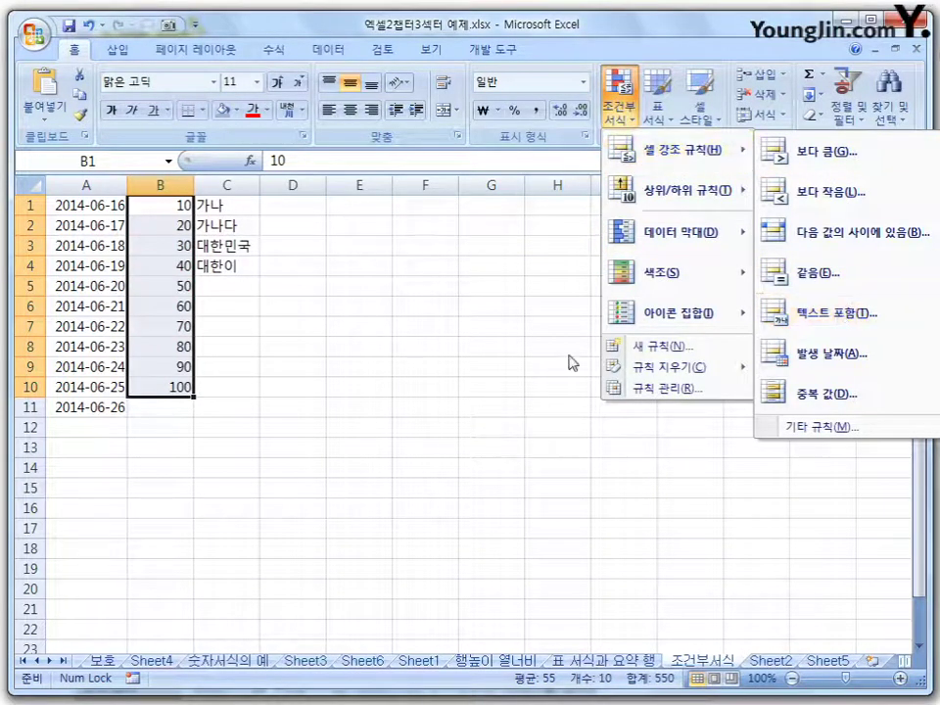
pyautogui.click(424, 338)
pyautogui.moveTo(231, 206); pyautogui.dragTo(240, 266)
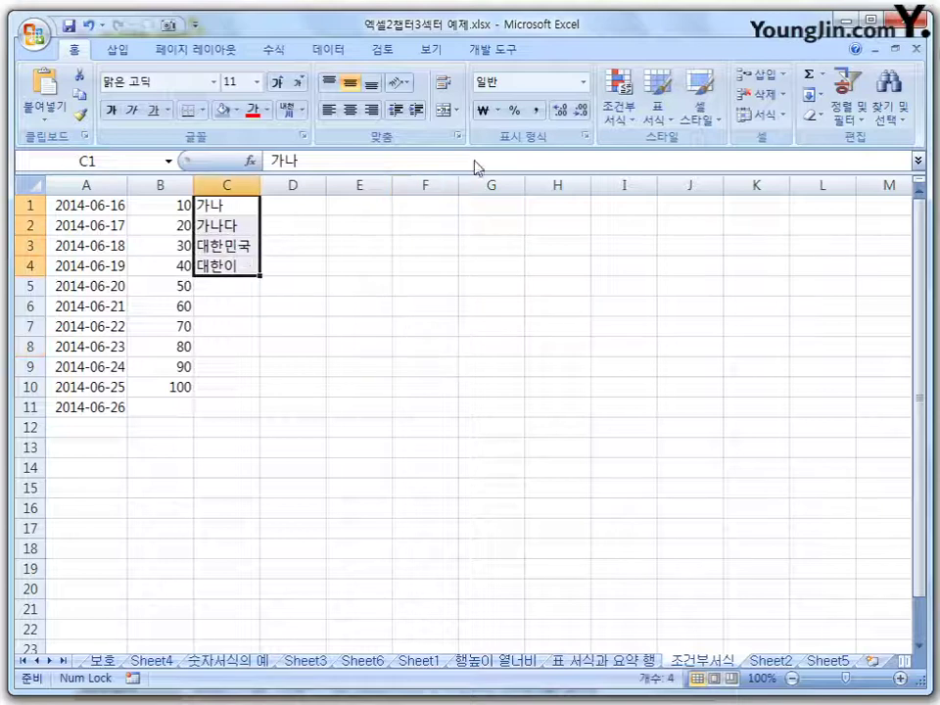
pyautogui.click(635, 116)
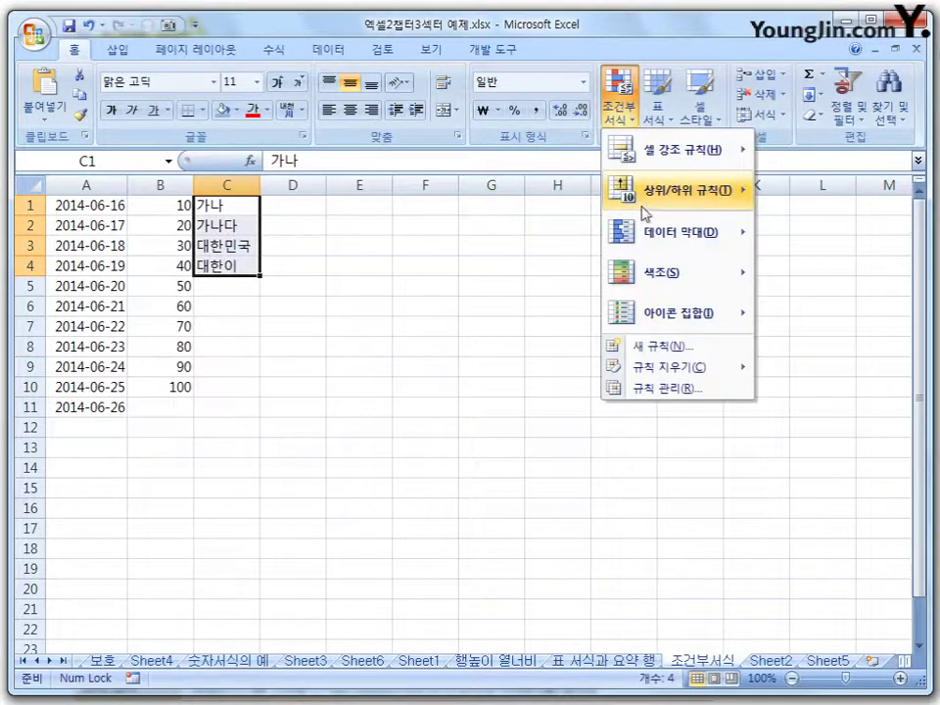
pyautogui.moveTo(666, 150)
pyautogui.click(833, 313)
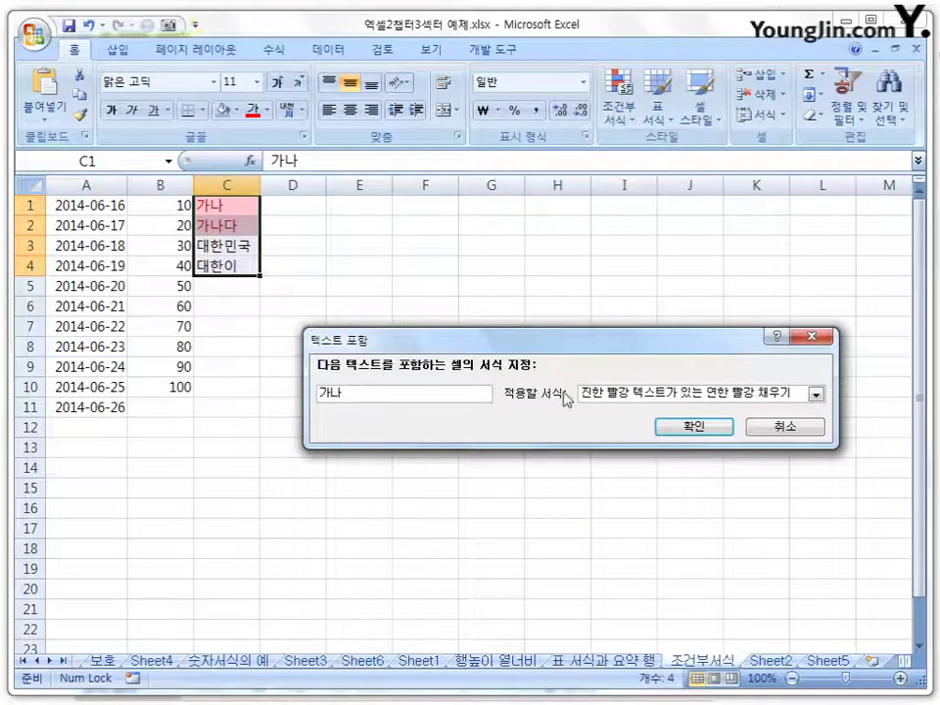
pyautogui.write('ㅣ')
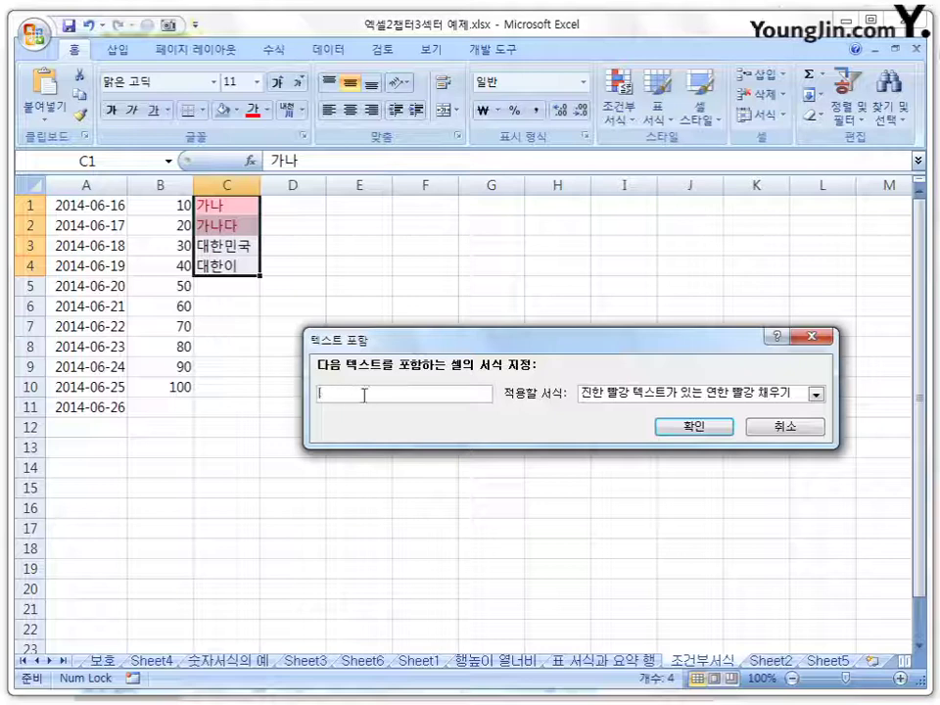
pyautogui.write('eog')
pyautogui.press('BackSpace')
pyautogui.press('BackSpace')
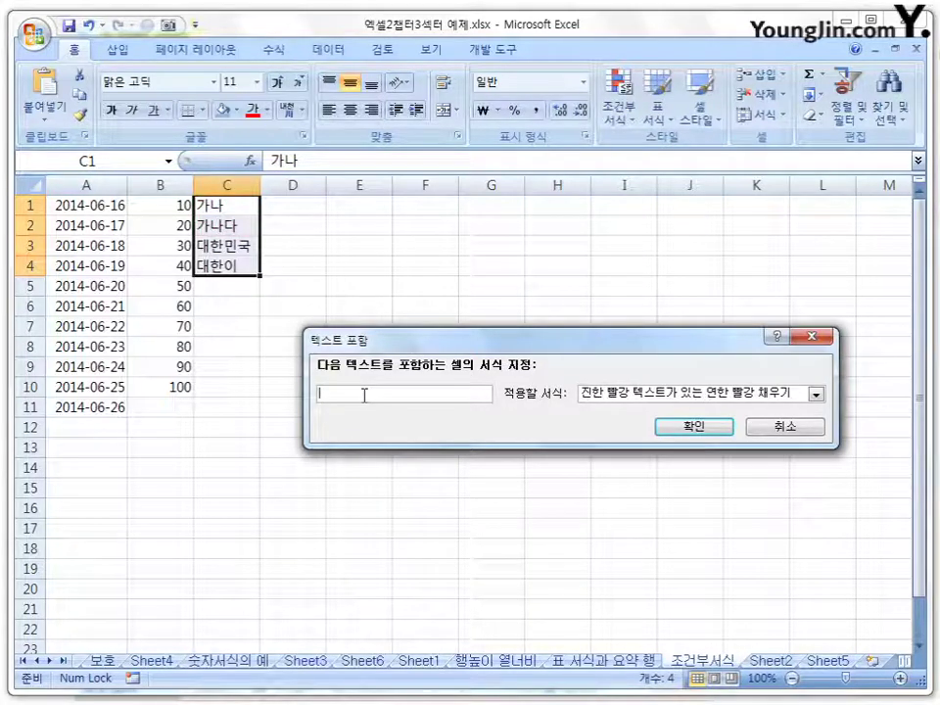
pyautogui.write('ㄷㅐ한')
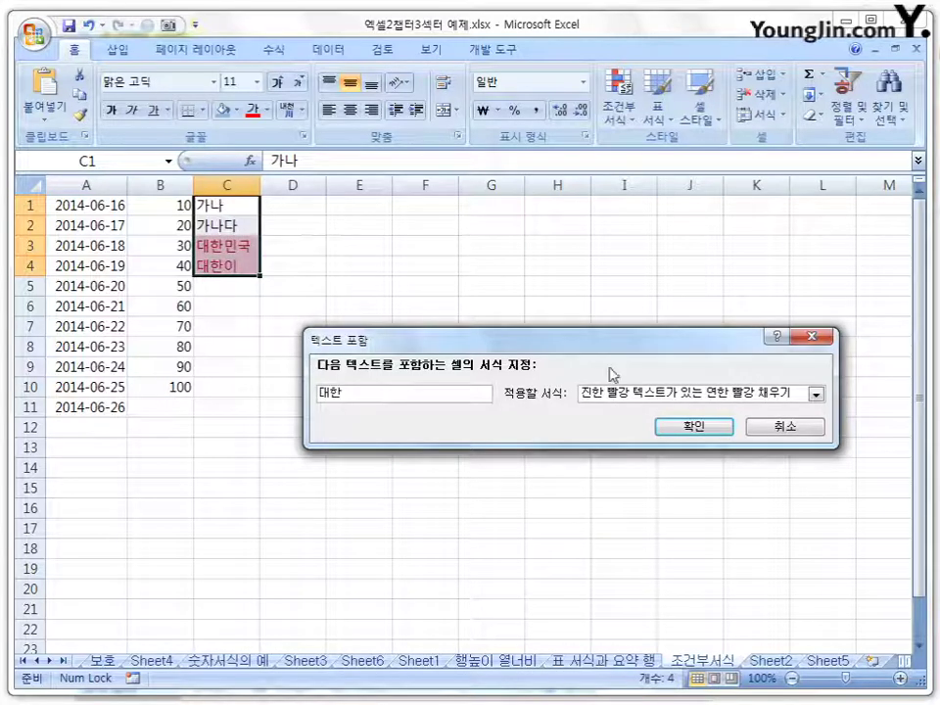
pyautogui.click(790, 427)
pyautogui.click(632, 120)
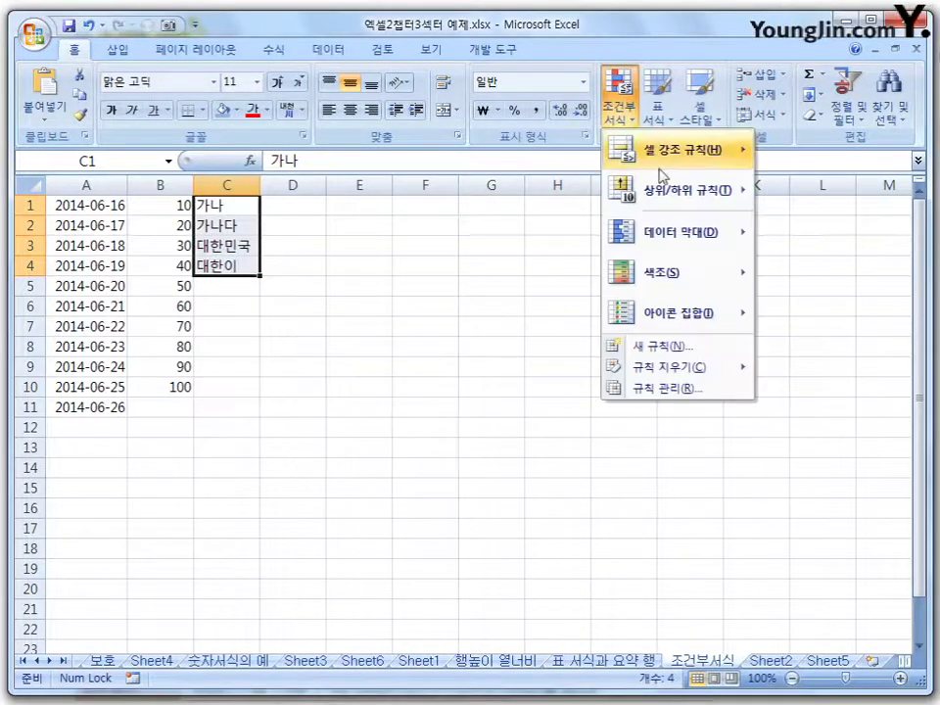
pyautogui.moveTo(674, 162)
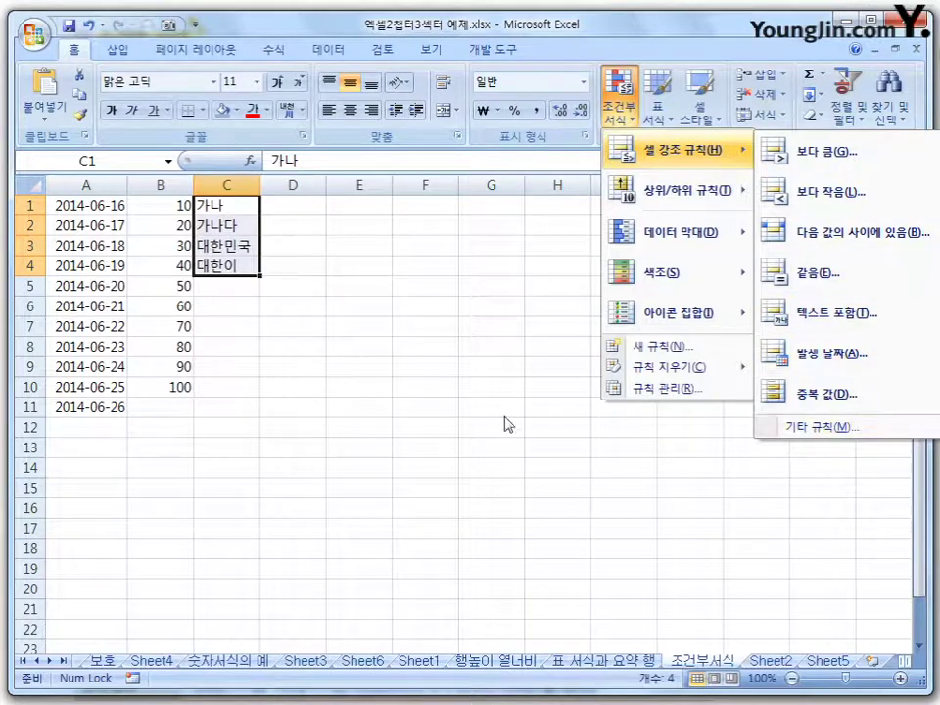
pyautogui.click(461, 420)
pyautogui.click(460, 419)
# Step: Preview a date-occurring highlighting rule on A1:A11 for 오늘 (today) and 어제 (yesterday) with light red fill and dark red text
pyautogui.moveTo(100, 205); pyautogui.dragTo(101, 398)
pyautogui.click(619, 116)
pyautogui.moveTo(666, 151)
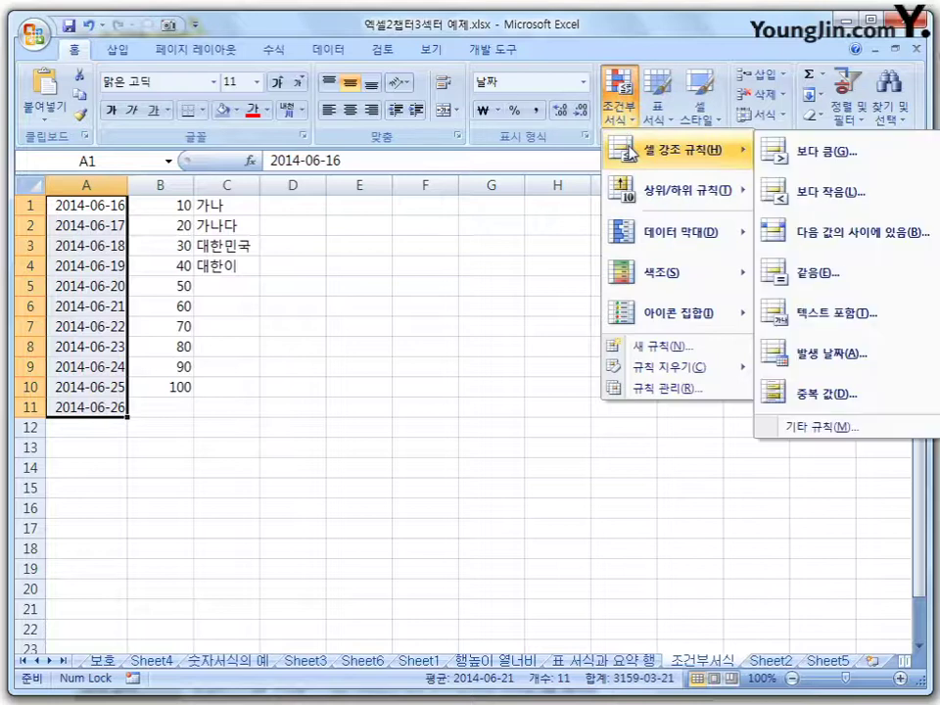
pyautogui.click(817, 356)
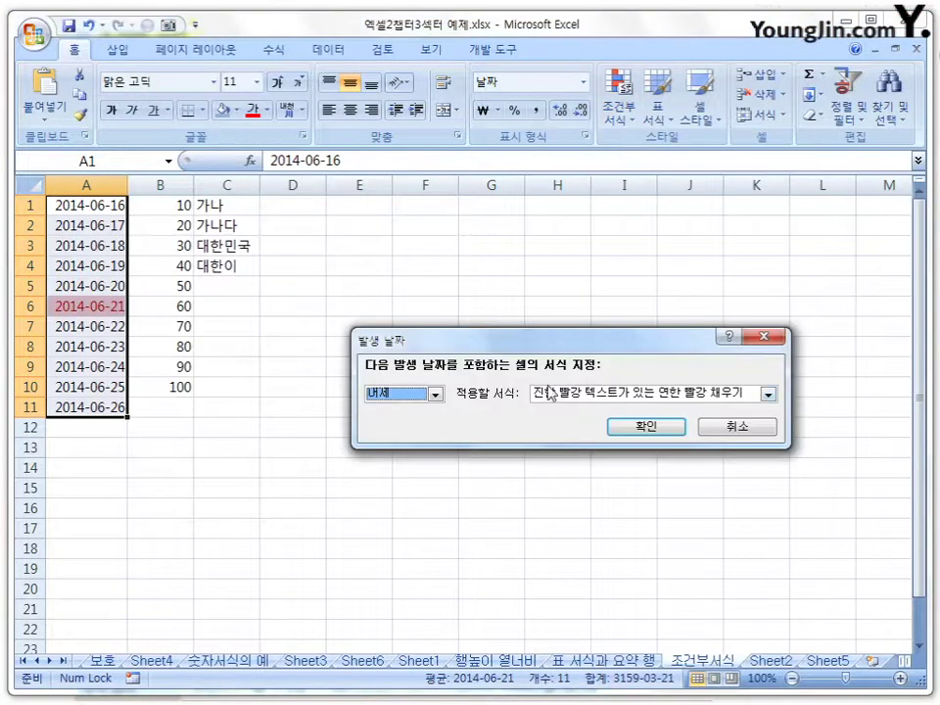
pyautogui.click(435, 396)
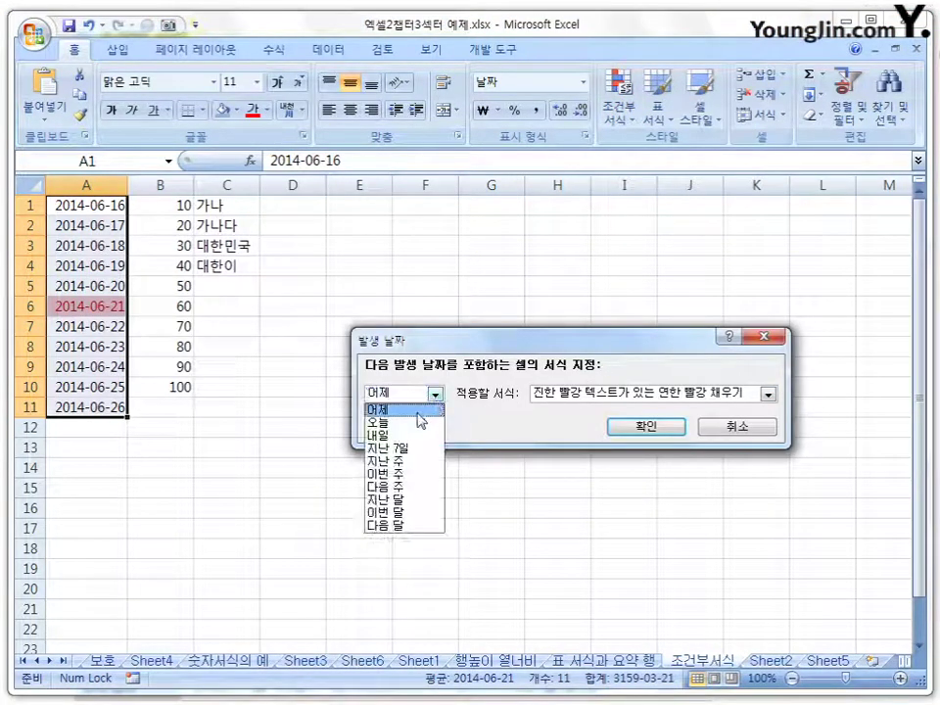
pyautogui.click(402, 425)
pyautogui.click(433, 400)
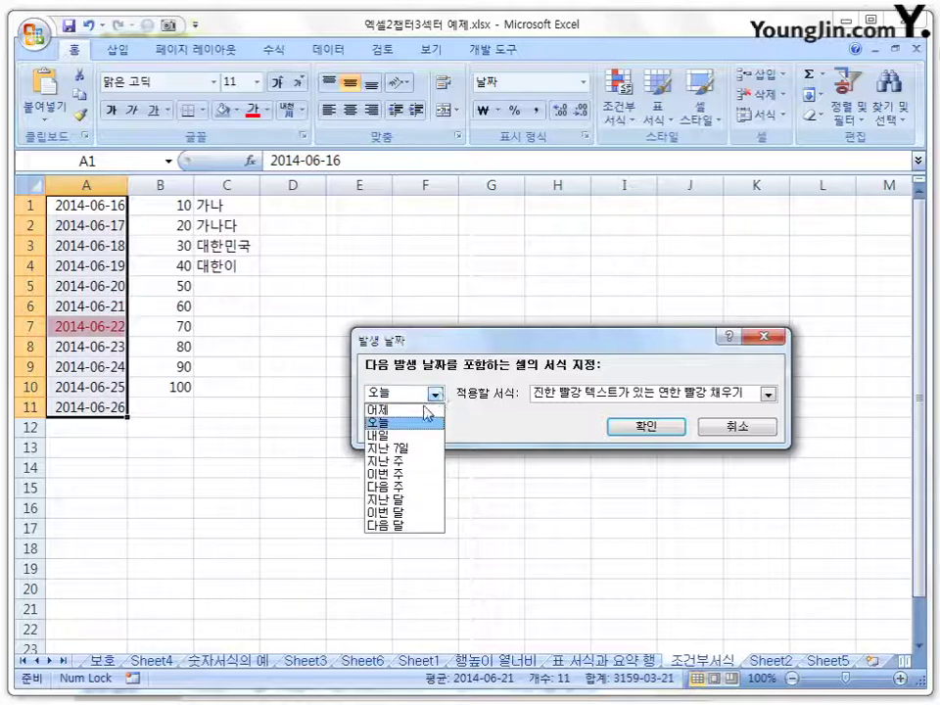
pyautogui.click(415, 409)
# Step: Preview the date rule for 지난 7일 (last 7 days) and 이번 주 (this week), and cancel it
pyautogui.click(438, 396)
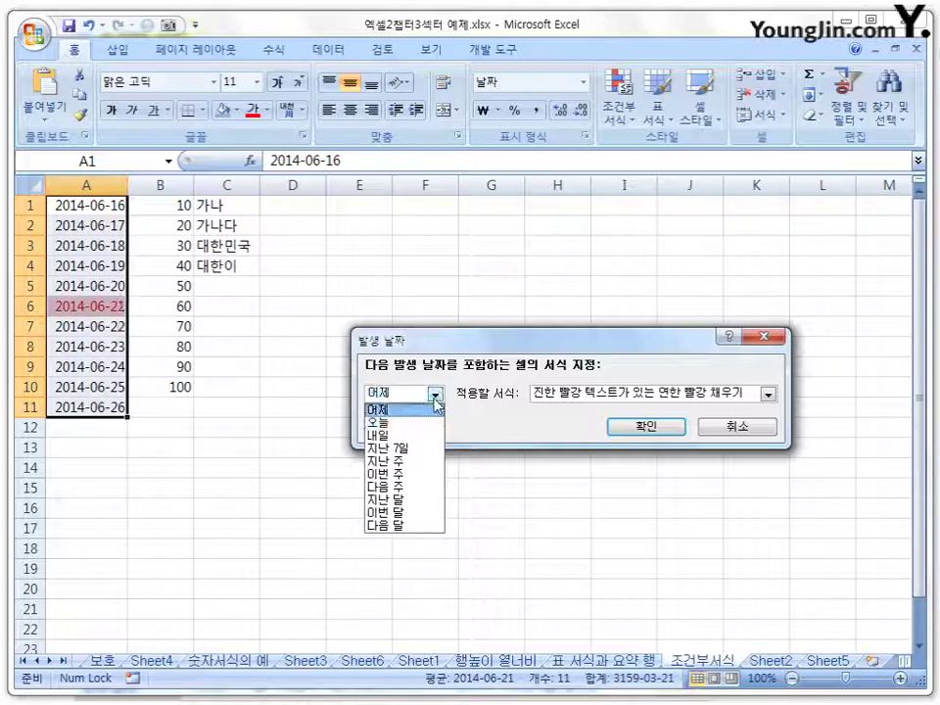
pyautogui.click(413, 448)
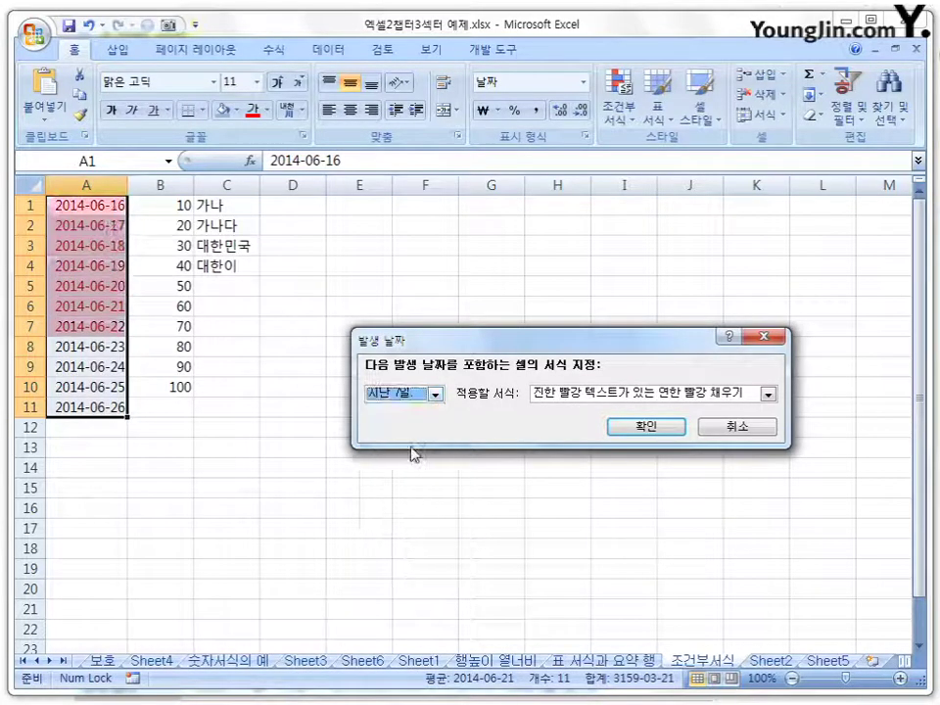
pyautogui.click(436, 395)
pyautogui.click(446, 474)
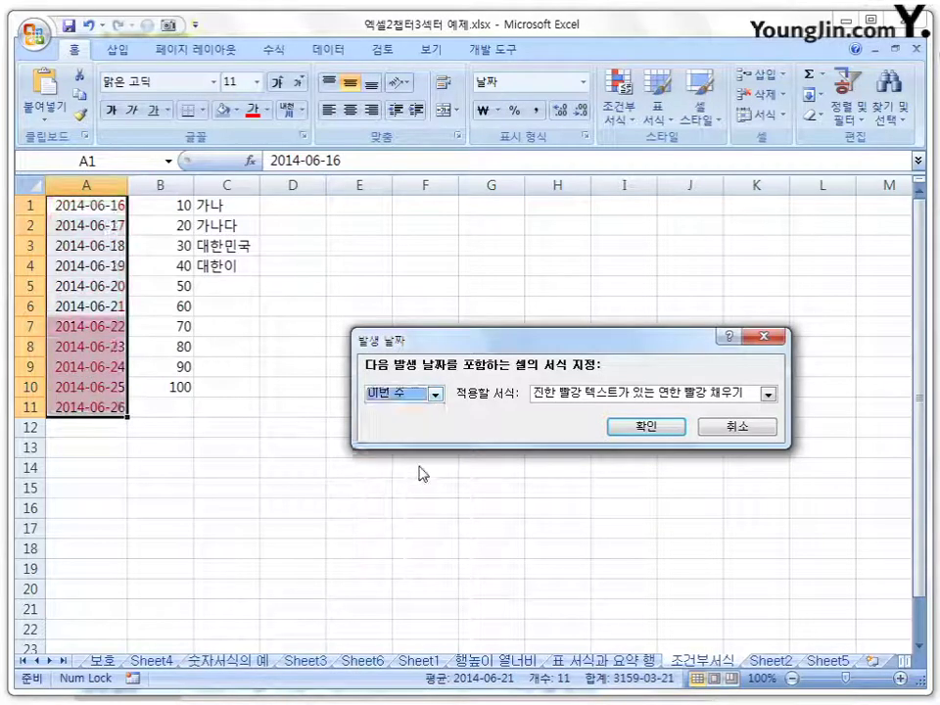
pyautogui.click(737, 427)
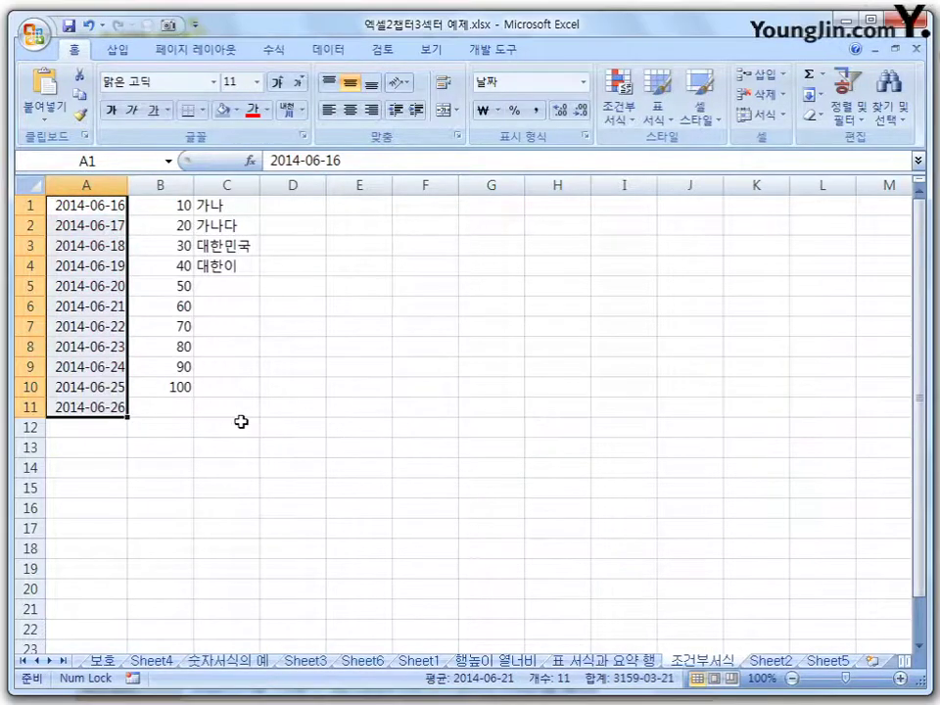
pyautogui.click(617, 108)
pyautogui.moveTo(749, 152)
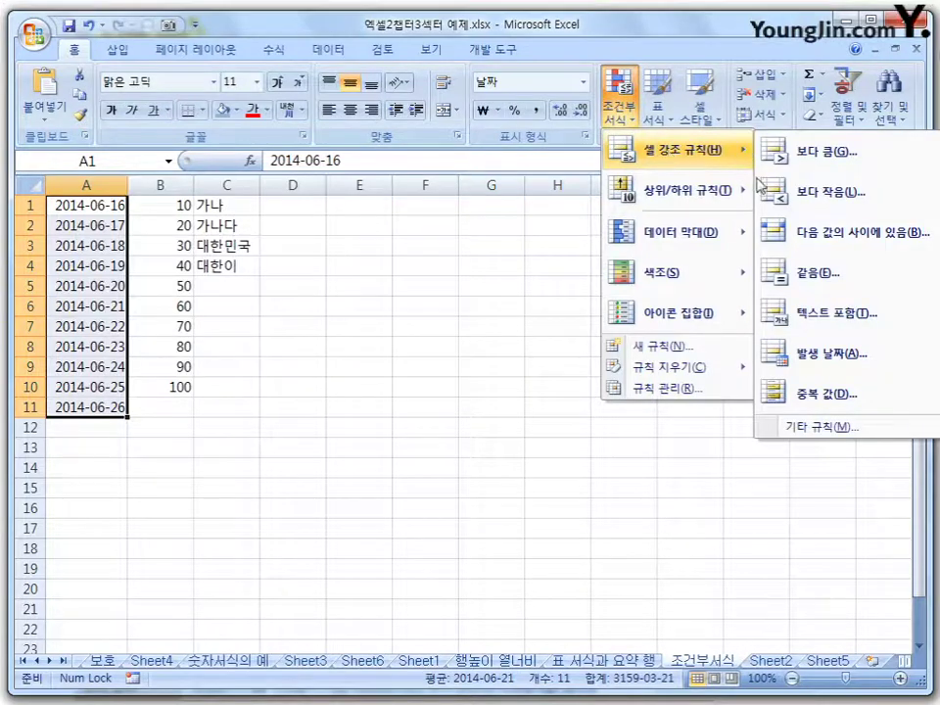
pyautogui.click(395, 366)
# Step: Enter 10 in cell B11 and 20 in cell B12
pyautogui.click(186, 407)
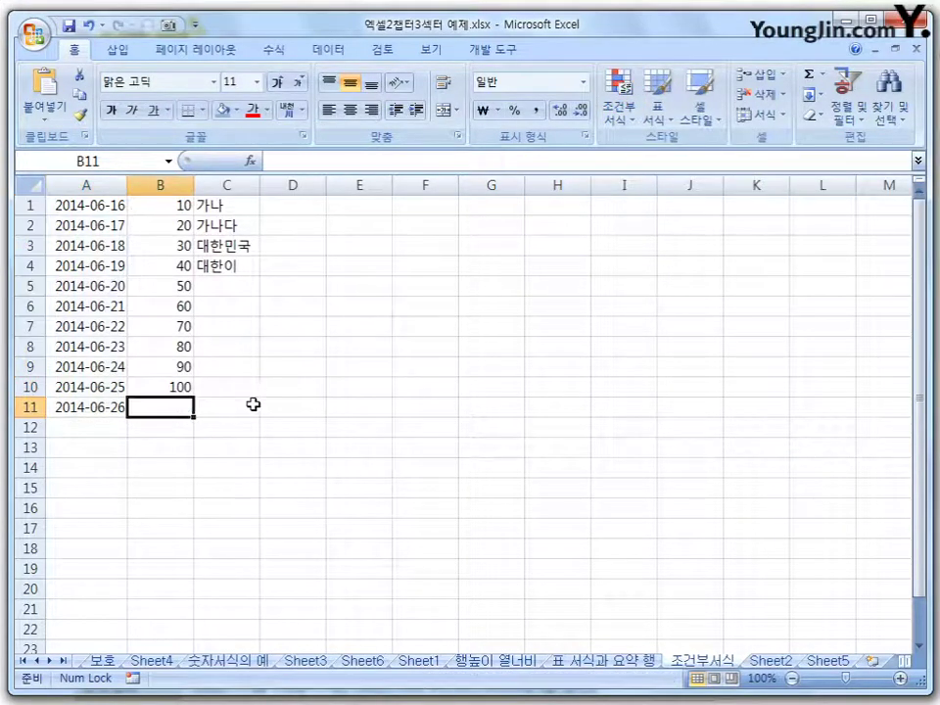
pyautogui.write('10')
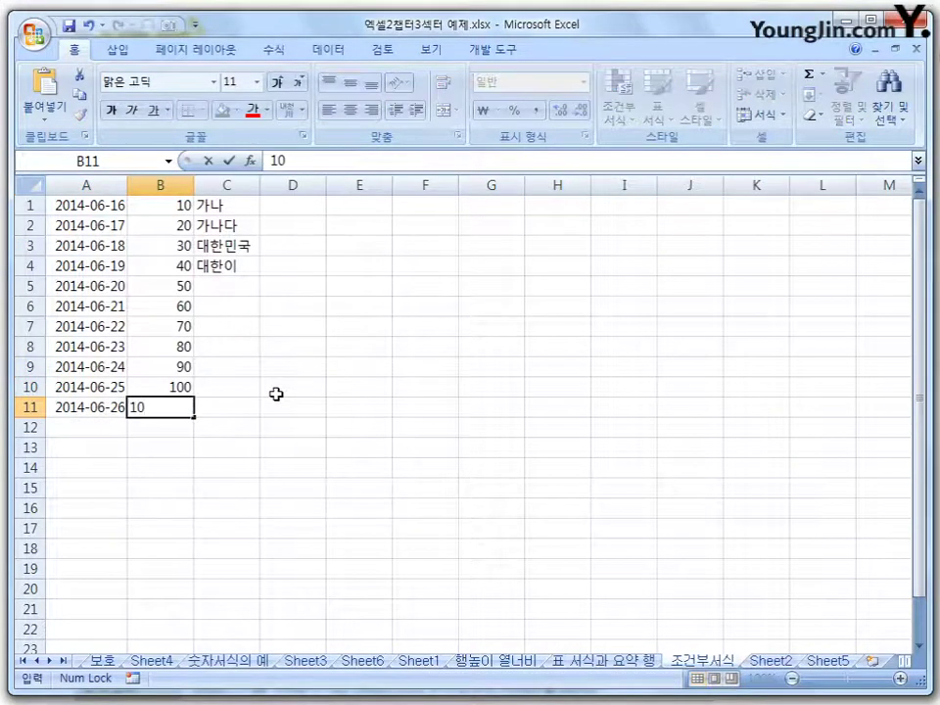
pyautogui.press('Return')
pyautogui.write('10')
pyautogui.press('Return')
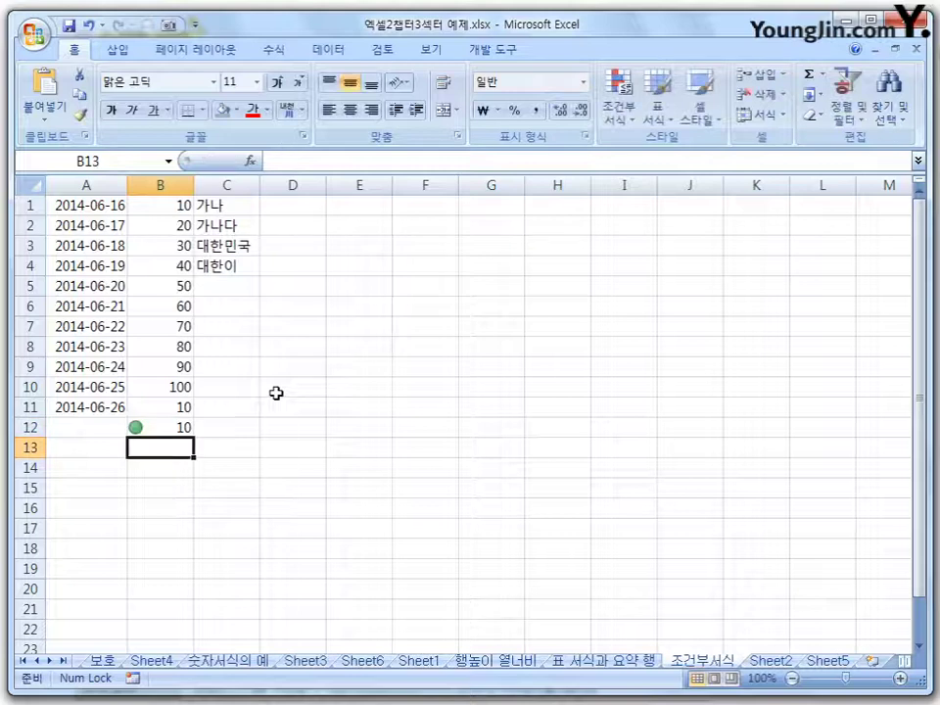
pyautogui.press('Up')
pyautogui.write('20')
pyautogui.press('Return')
pyautogui.press('Up')
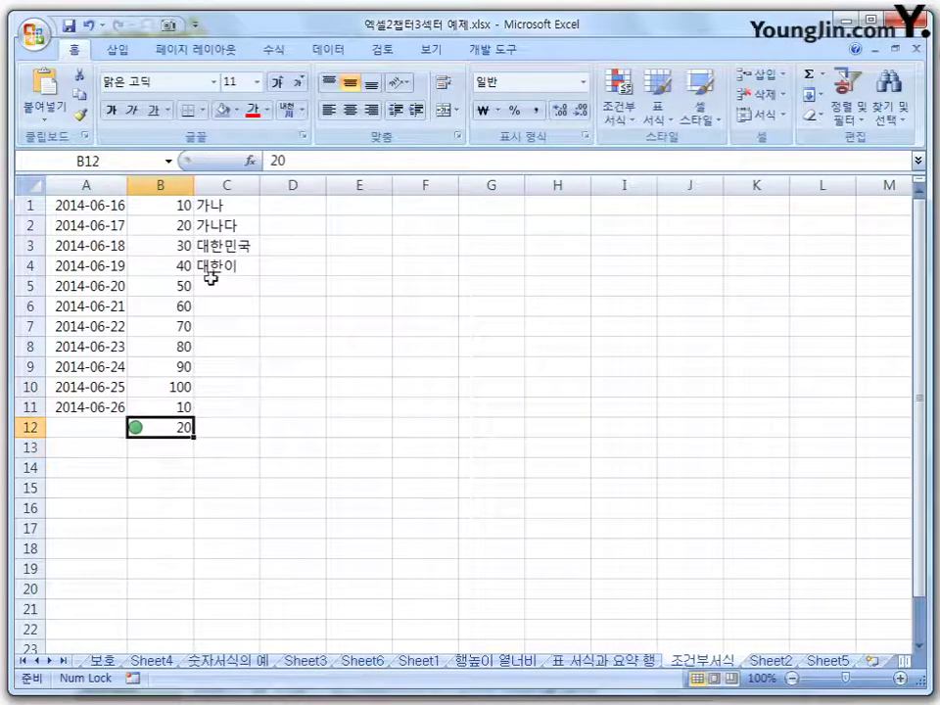
# Step: Clear the conditional formatting rules from the selected cell B12
pyautogui.click(621, 112)
pyautogui.moveTo(693, 365)
pyautogui.click(778, 367)
pyautogui.click(546, 423)
# Step: Preview a duplicate-values rule on B1:B12, comparing the 중복 (duplicate) and 고유 (unique) options, and cancel it
pyautogui.moveTo(177, 204); pyautogui.dragTo(172, 427)
pyautogui.click(621, 116)
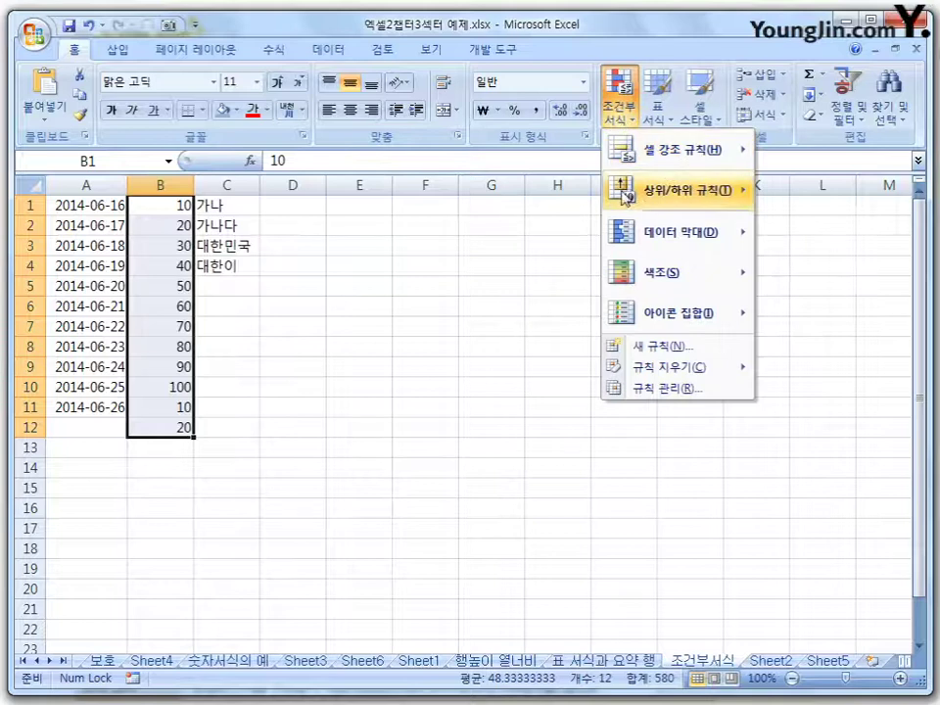
pyautogui.moveTo(675, 155)
pyautogui.click(818, 401)
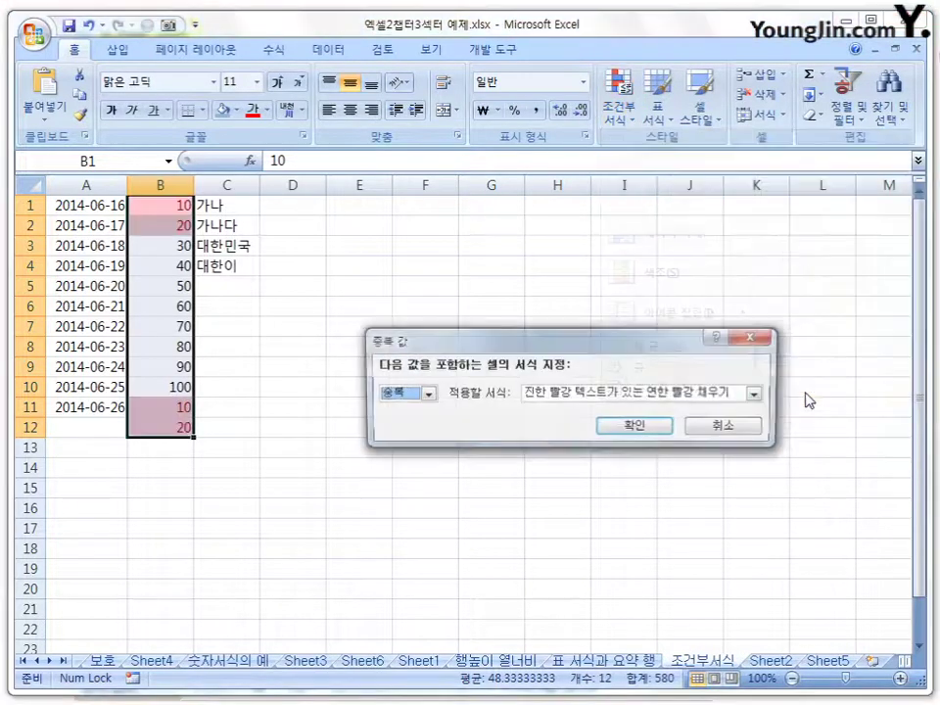
pyautogui.click(426, 394)
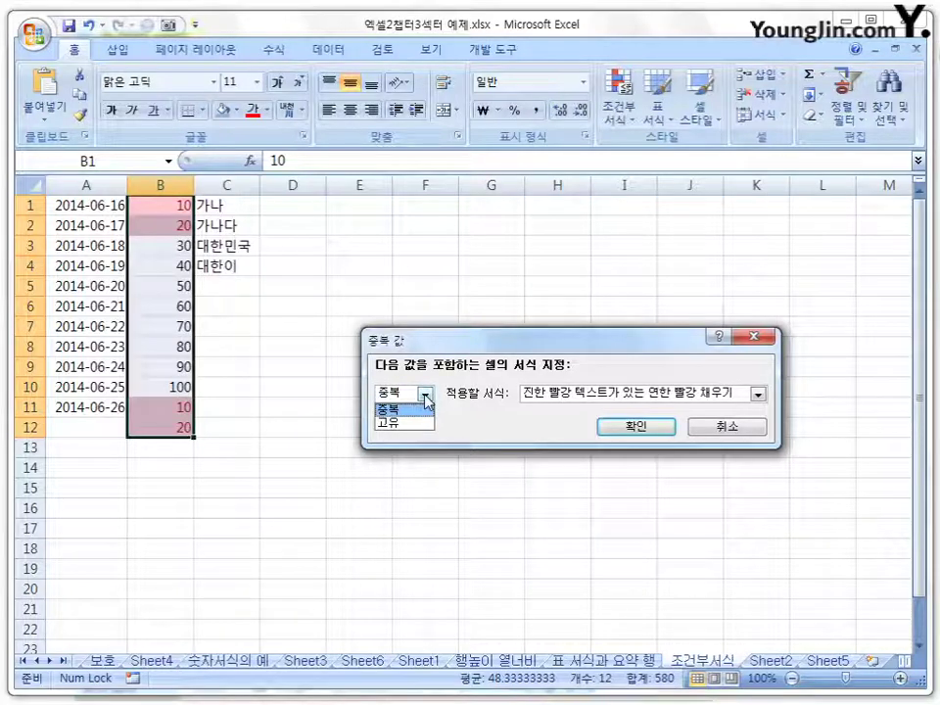
pyautogui.click(420, 424)
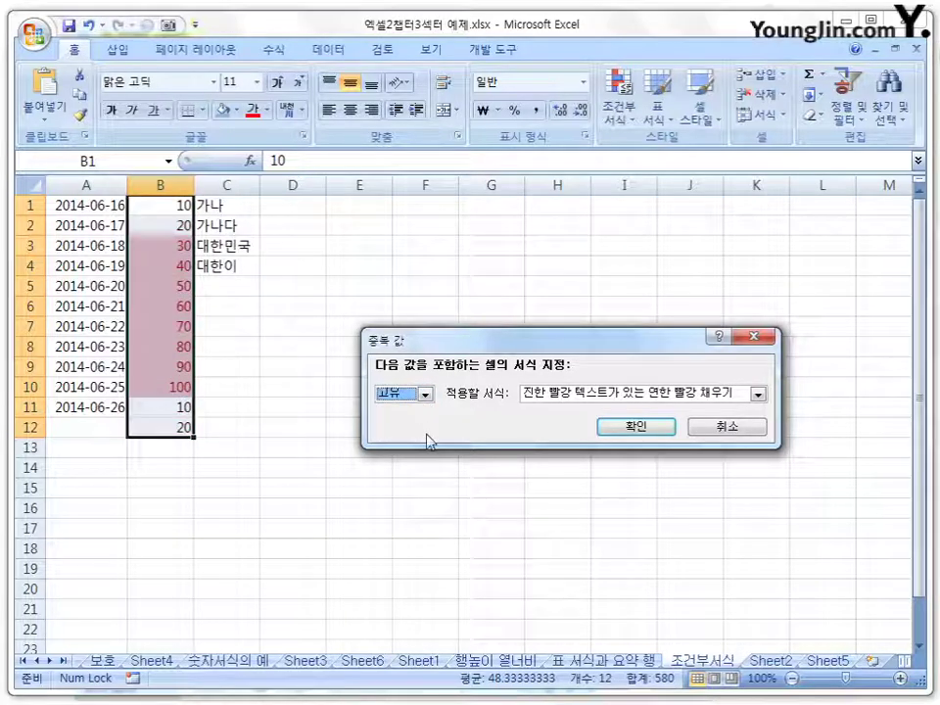
pyautogui.click(426, 394)
pyautogui.click(411, 409)
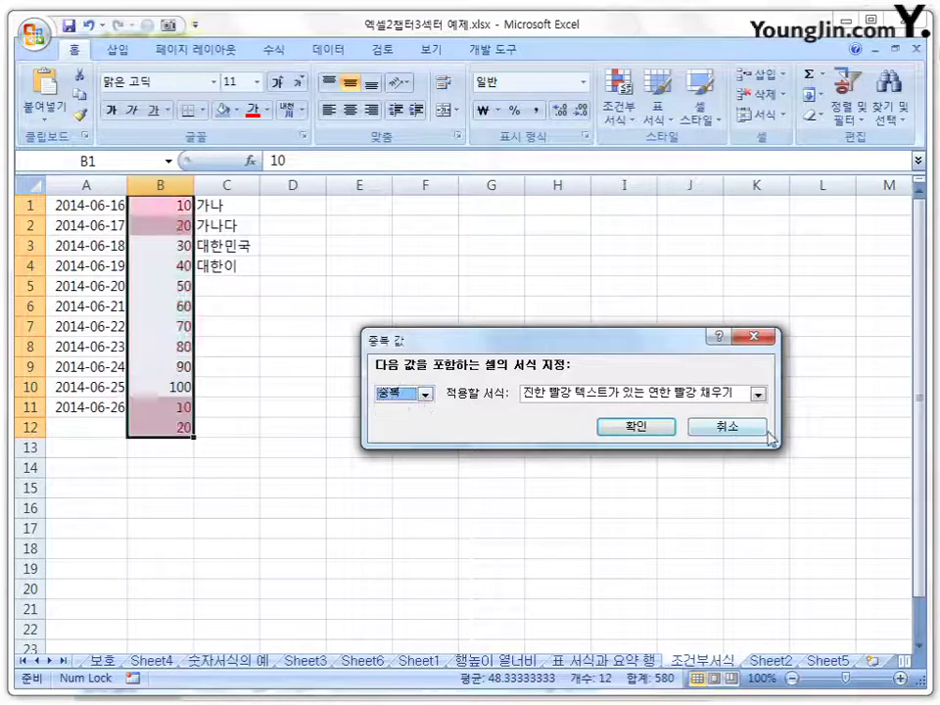
pyautogui.click(735, 436)
# Step: Start a custom highlighting rule on B1:B12 for cell values greater than or equal to 80
pyautogui.click(624, 120)
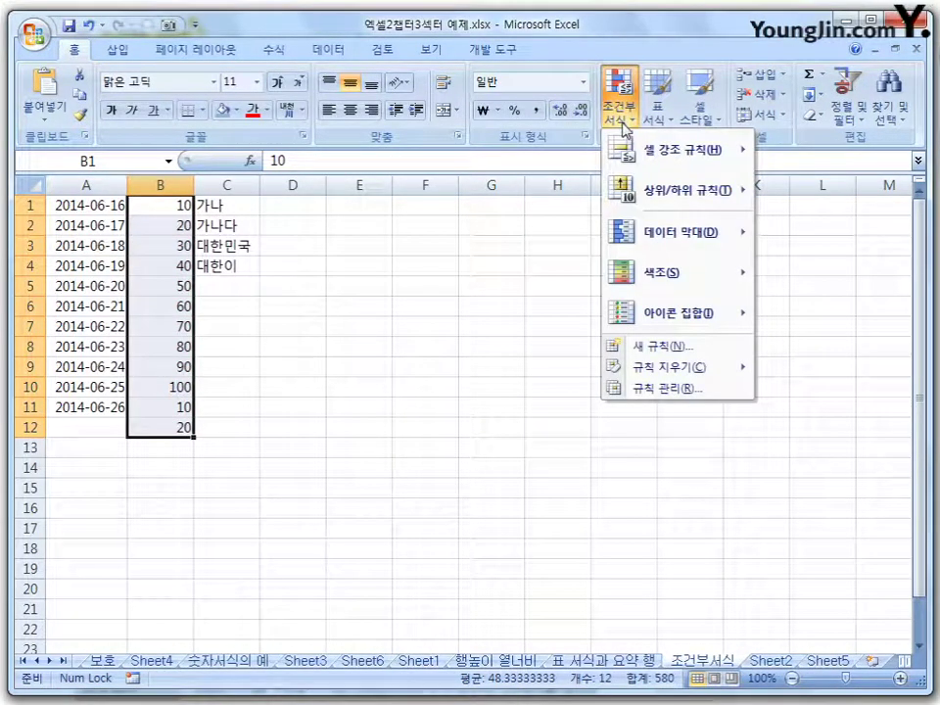
pyautogui.moveTo(644, 151)
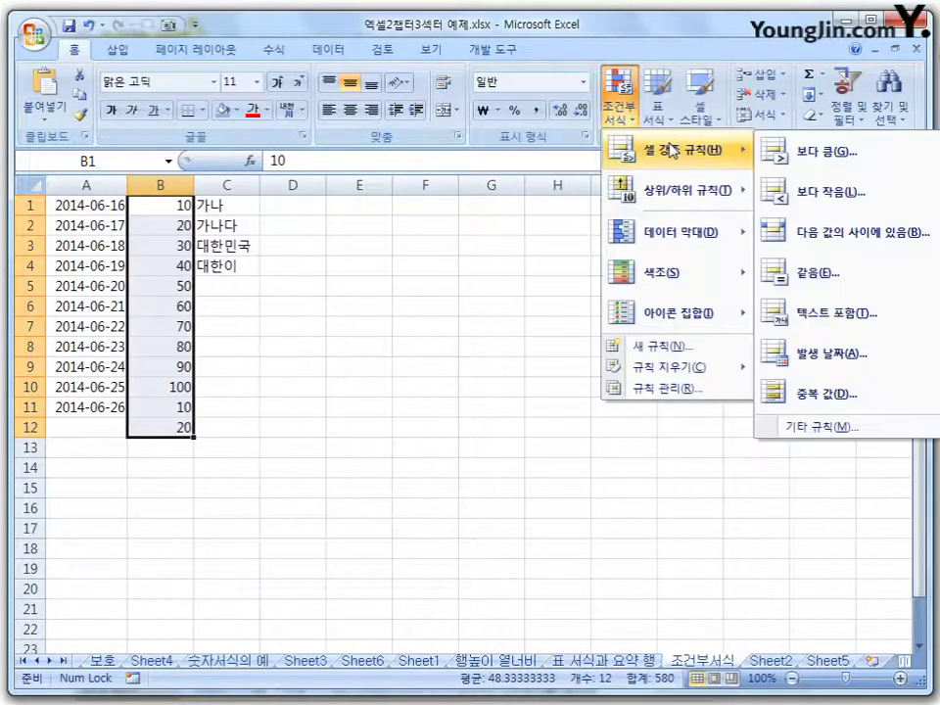
pyautogui.click(843, 426)
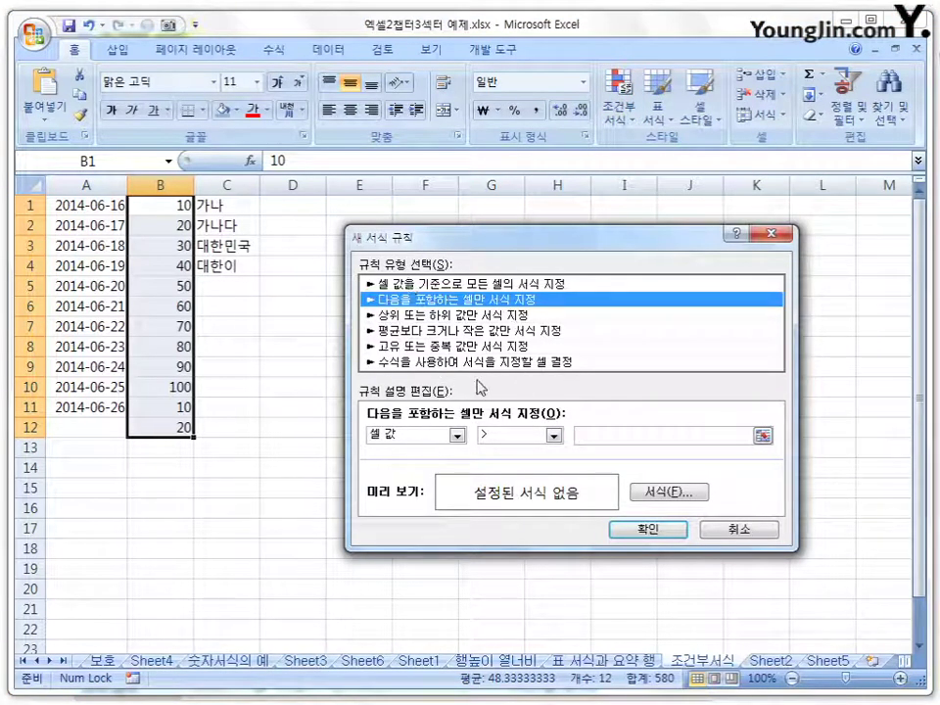
pyautogui.click(453, 435)
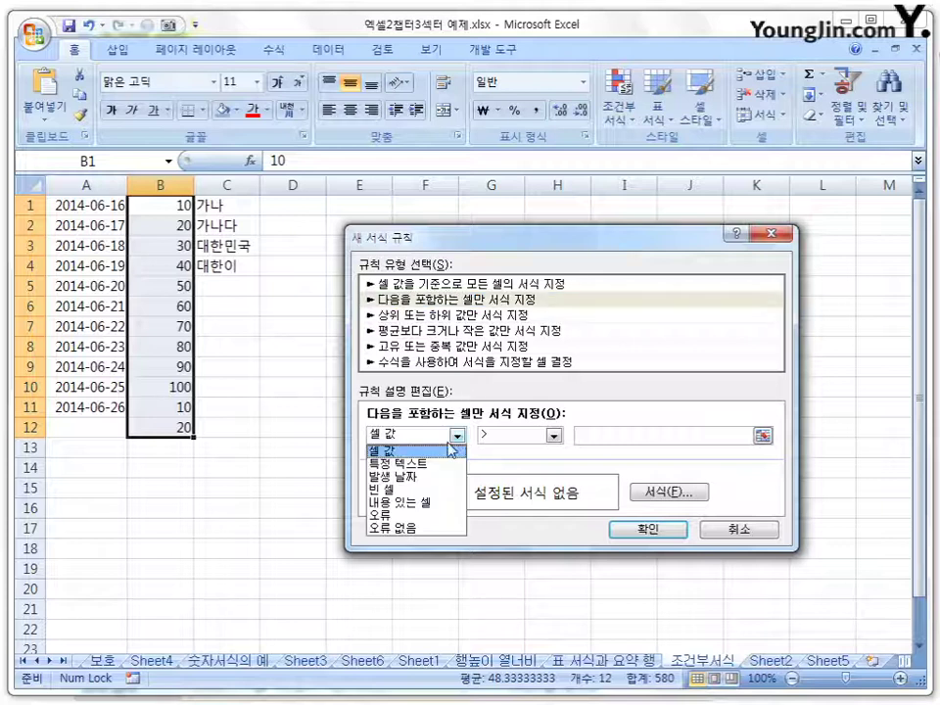
pyautogui.click(456, 436)
pyautogui.click(555, 438)
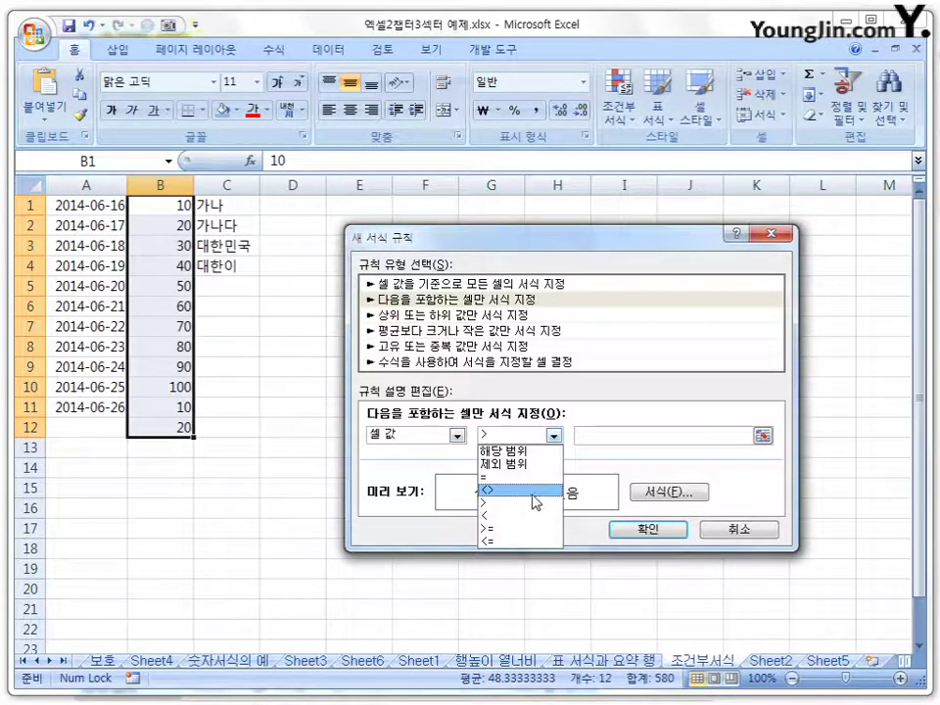
pyautogui.click(514, 529)
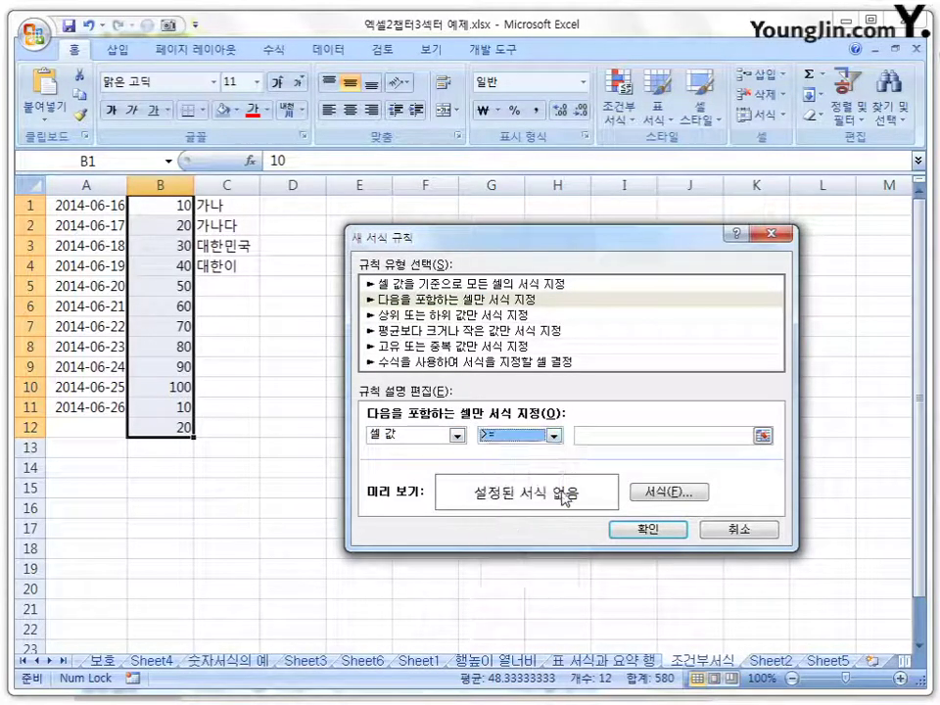
pyautogui.click(624, 434)
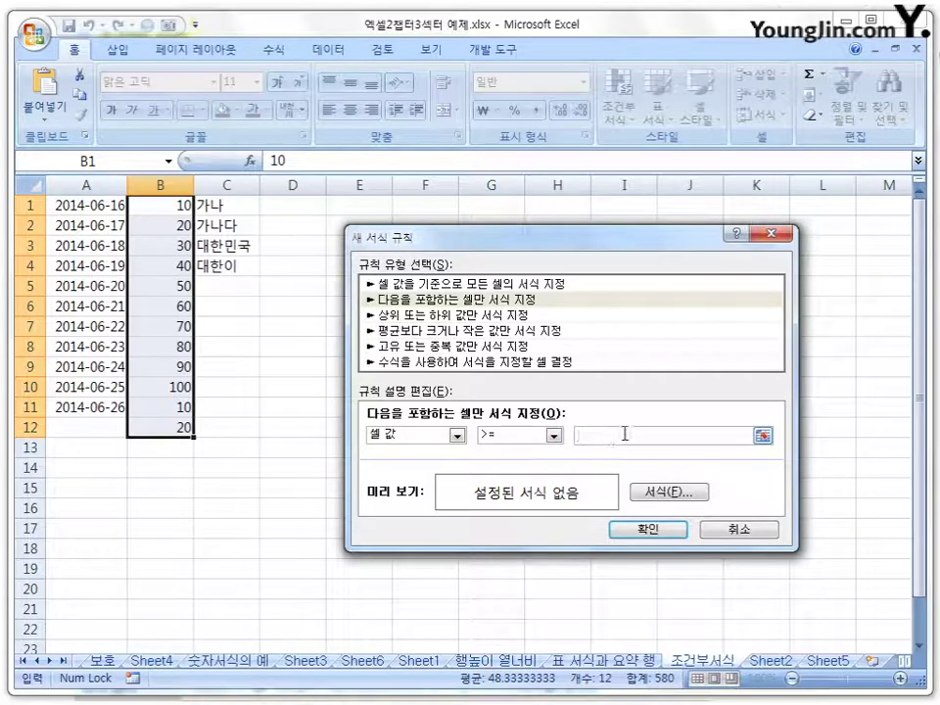
pyautogui.write('80')
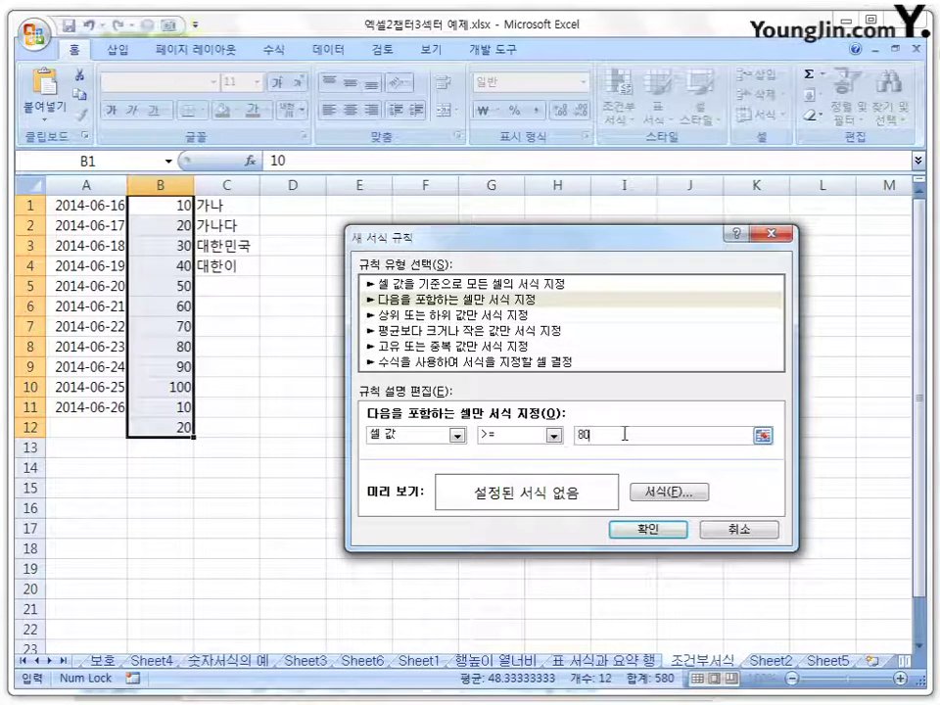
# Step: Give the new rule a solid red cell fill and apply it to the selected cells
pyautogui.click(667, 492)
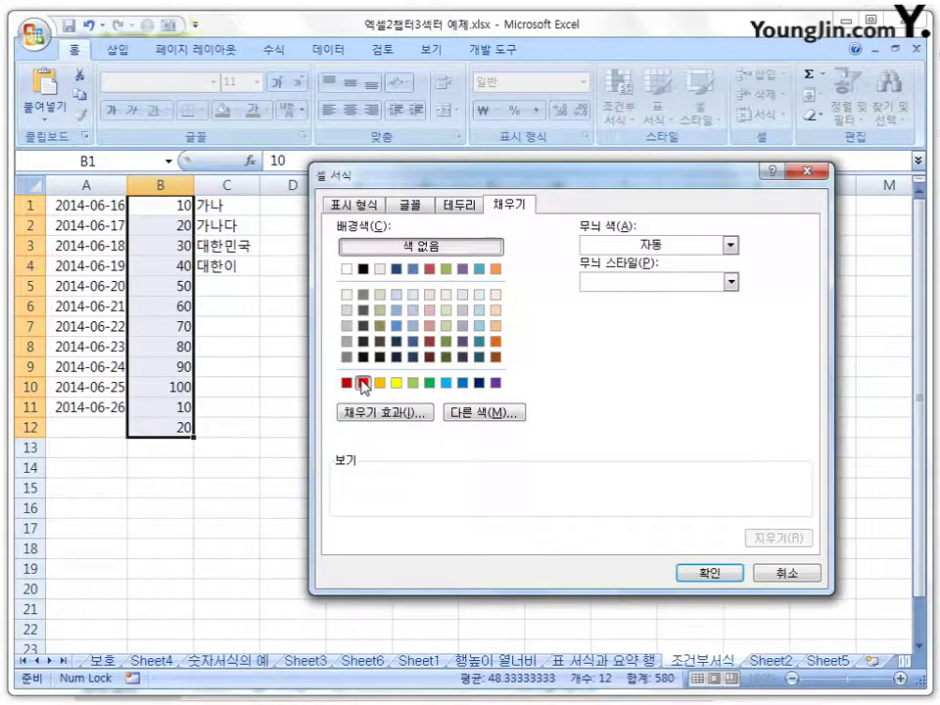
pyautogui.click(362, 383)
pyautogui.click(717, 575)
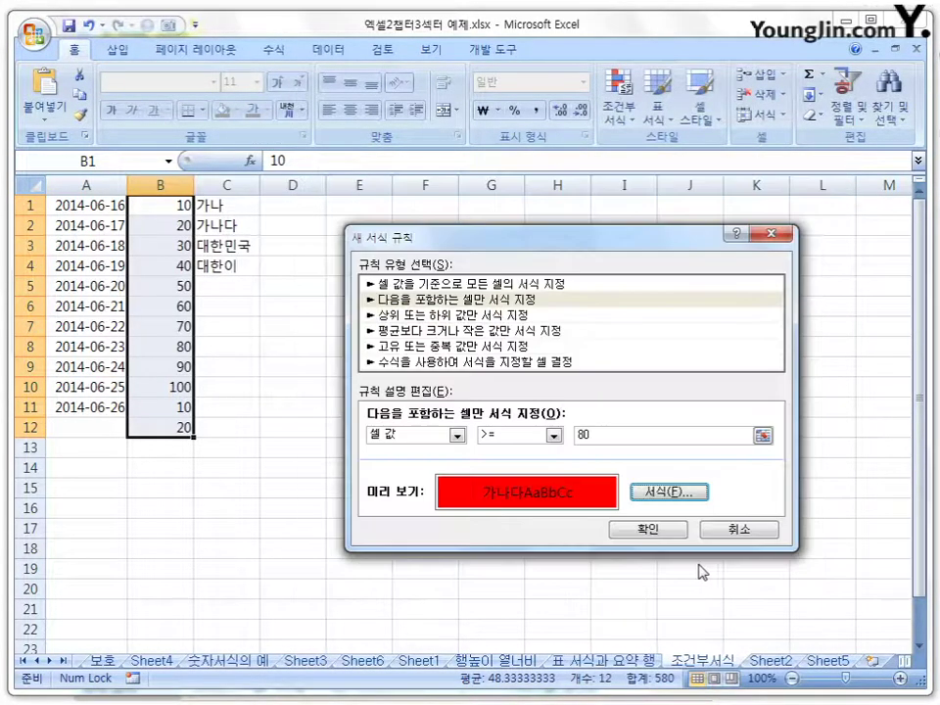
pyautogui.click(664, 531)
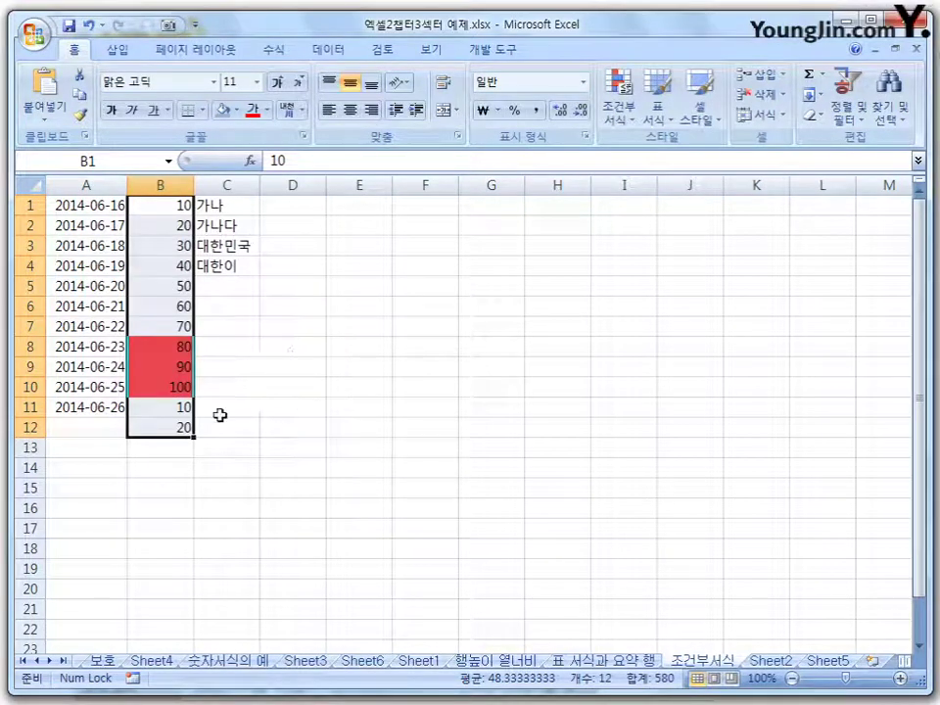
pyautogui.click(618, 113)
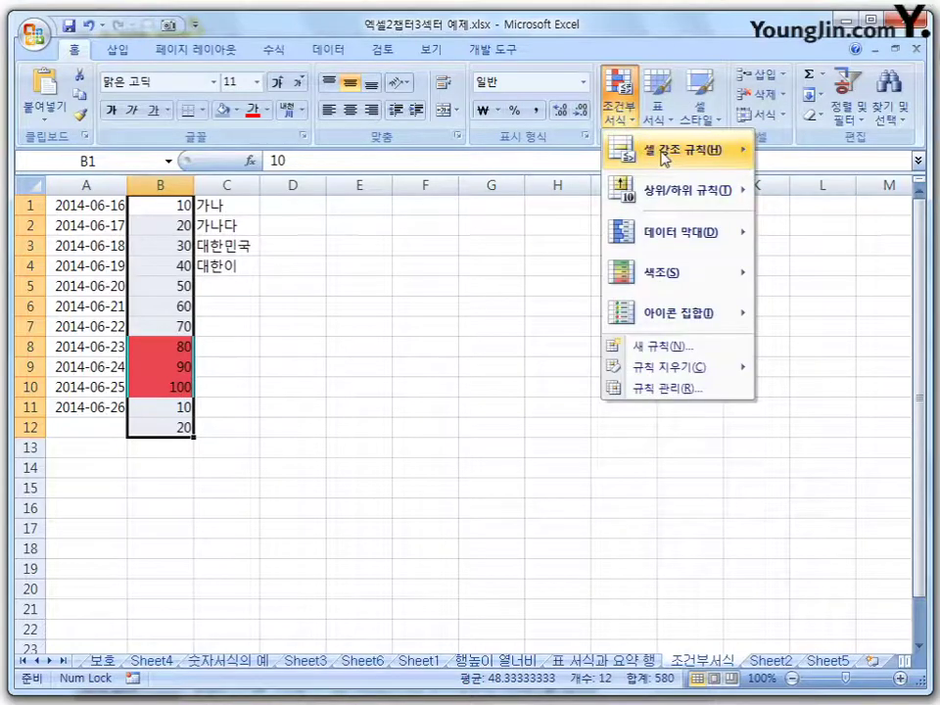
pyautogui.moveTo(667, 156)
pyautogui.click(780, 423)
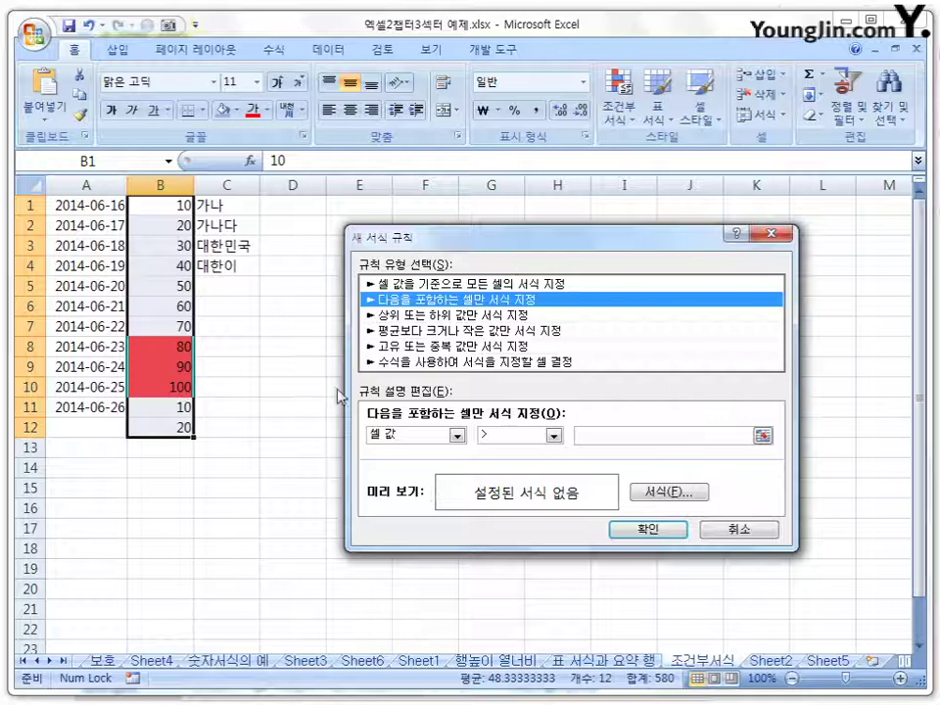
pyautogui.click(722, 527)
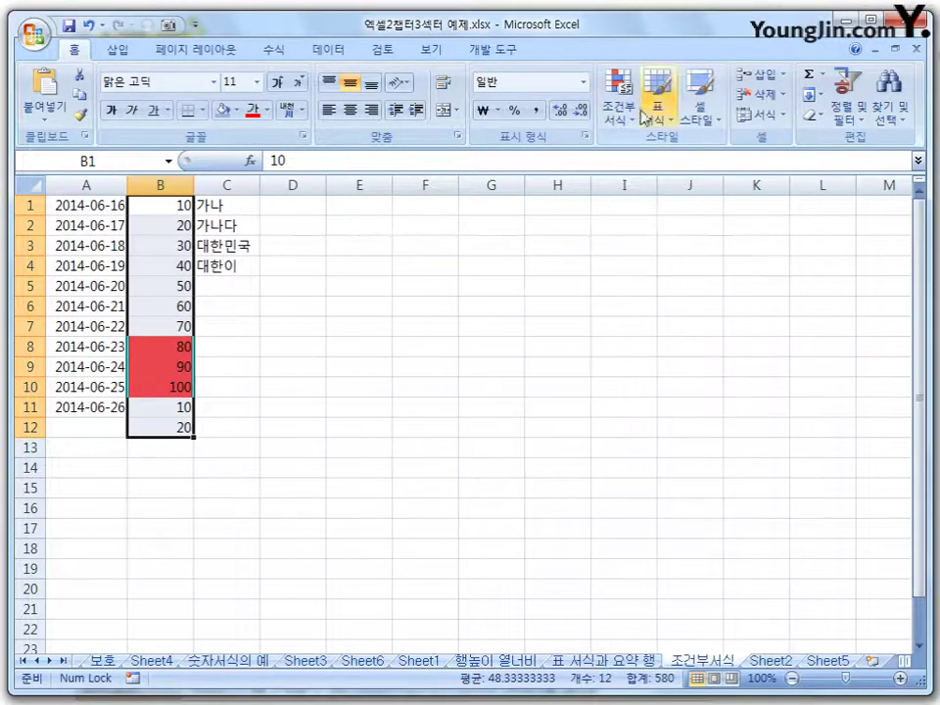
# Step: Clear the conditional formatting rules from the selected cells B1:B12
pyautogui.click(619, 108)
pyautogui.moveTo(676, 368)
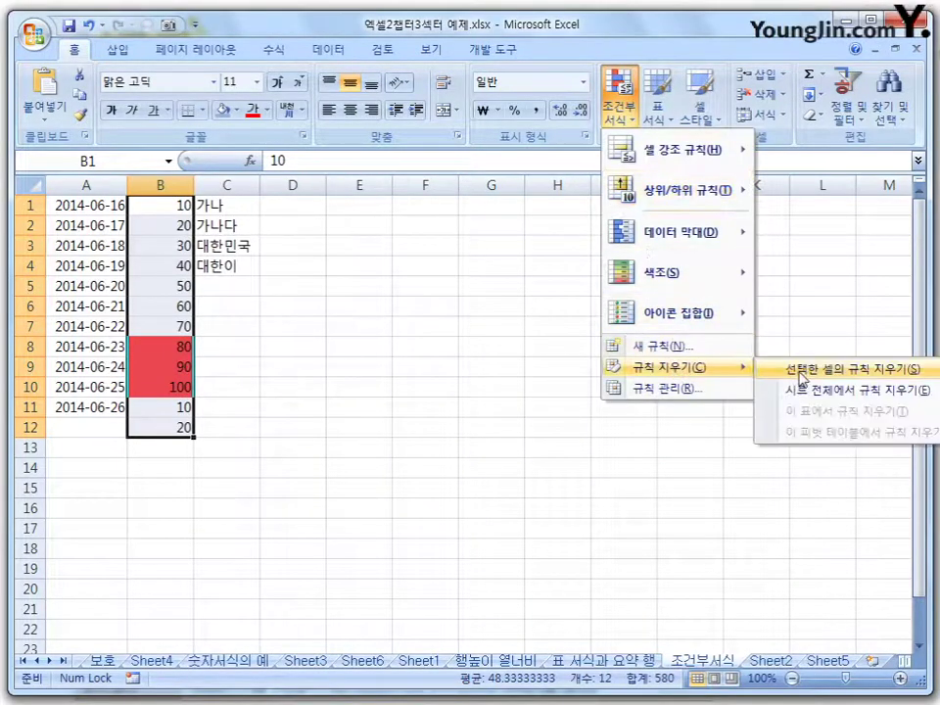
pyautogui.click(798, 372)
# Step: Look at the top/bottom rule options and their custom-rule settings for B1:B12, and close without applying
pyautogui.click(619, 103)
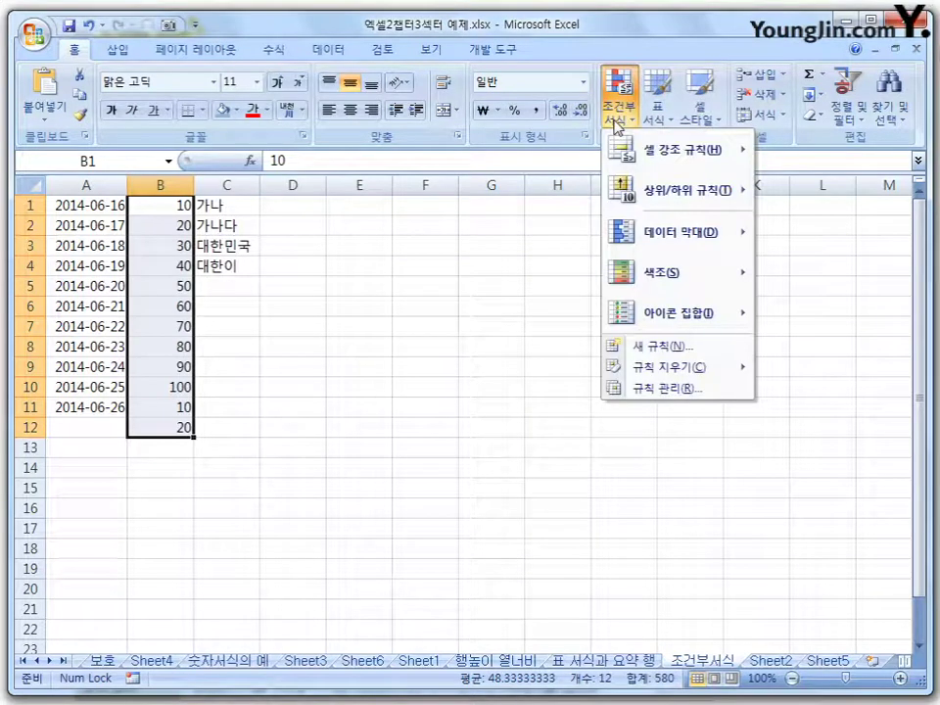
pyautogui.moveTo(668, 201)
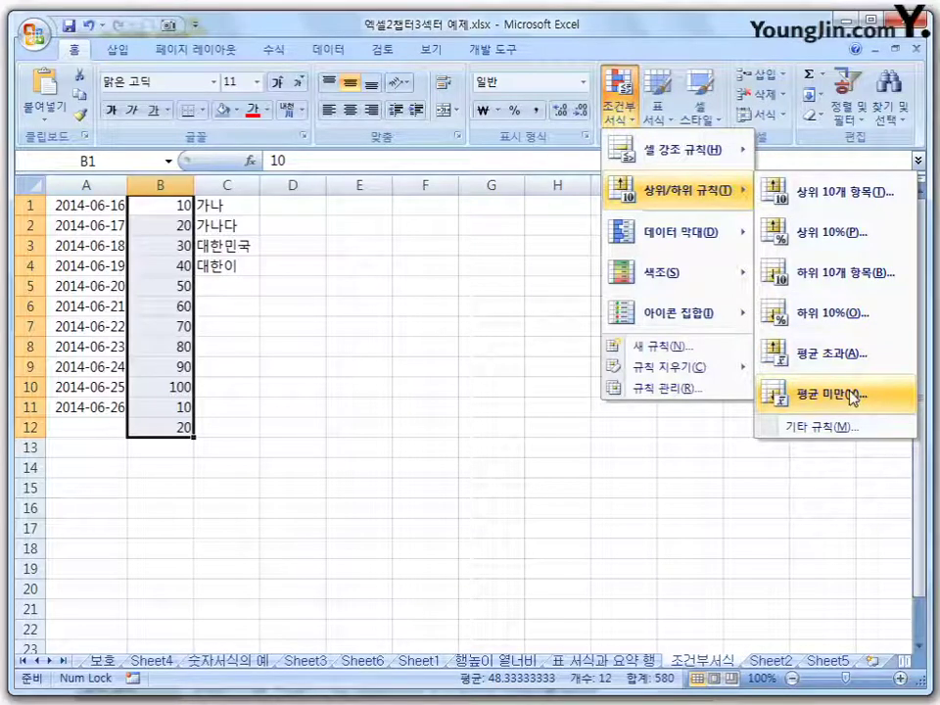
pyautogui.click(839, 427)
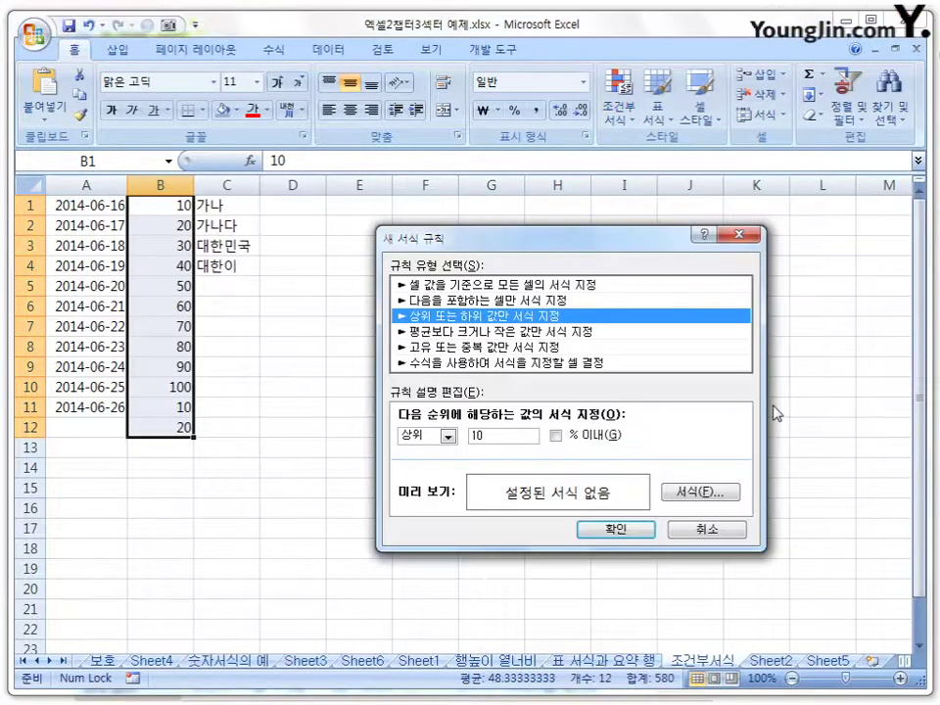
pyautogui.click(701, 530)
# Step: Preview the data bar styles on B1:B12, check their custom-rule settings, and cancel
pyautogui.click(617, 110)
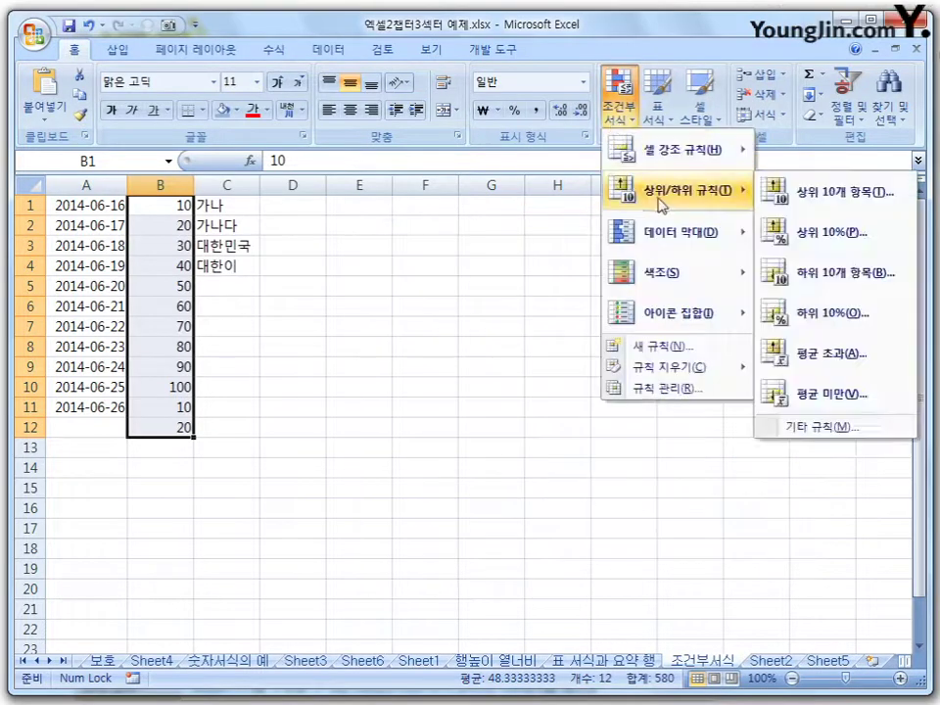
pyautogui.moveTo(705, 233)
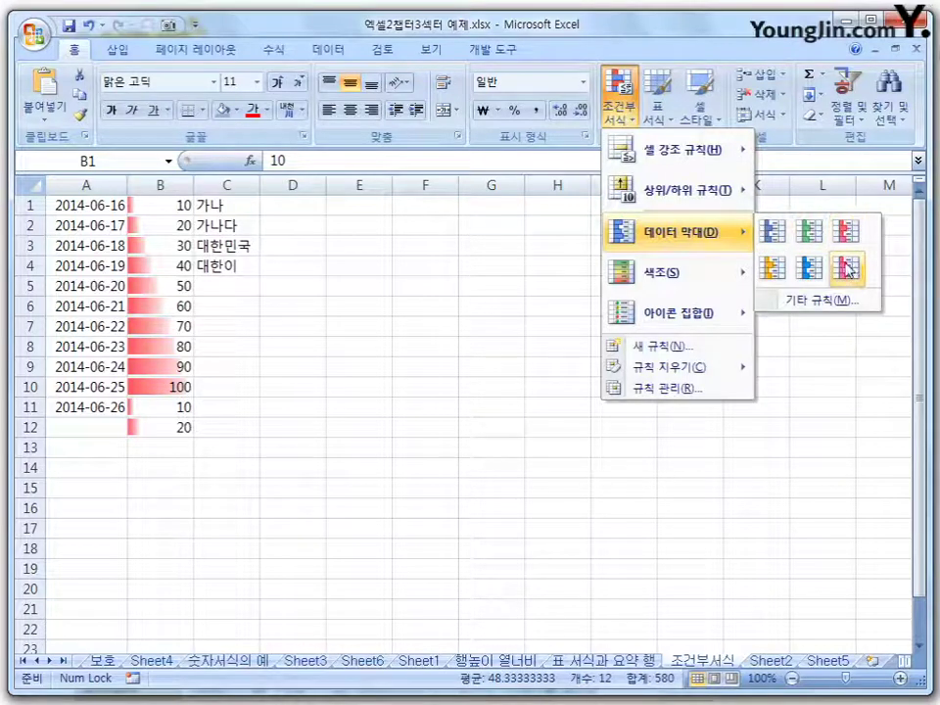
pyautogui.click(801, 300)
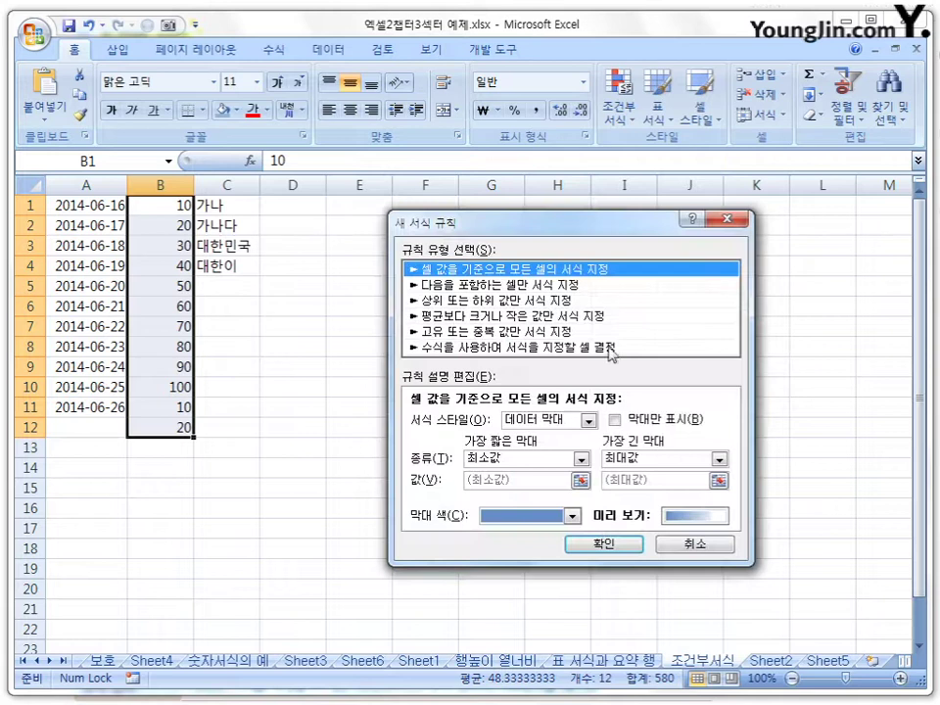
pyautogui.click(697, 544)
# Step: Look through the colour scale styles for B1:B12, examine their custom-rule settings, and cancel
pyautogui.click(619, 98)
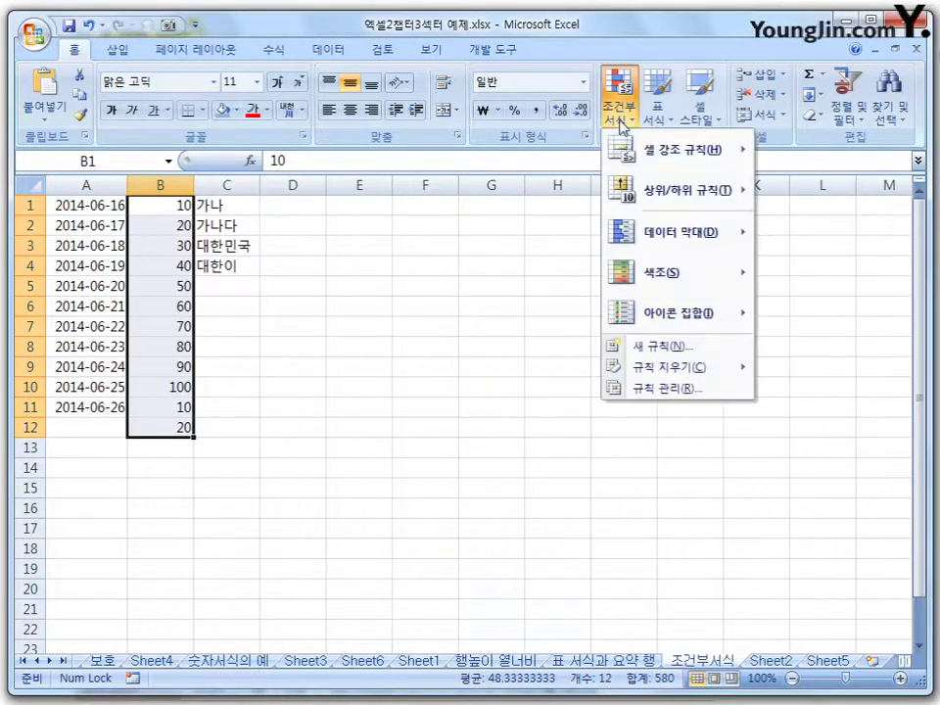
pyautogui.moveTo(682, 272)
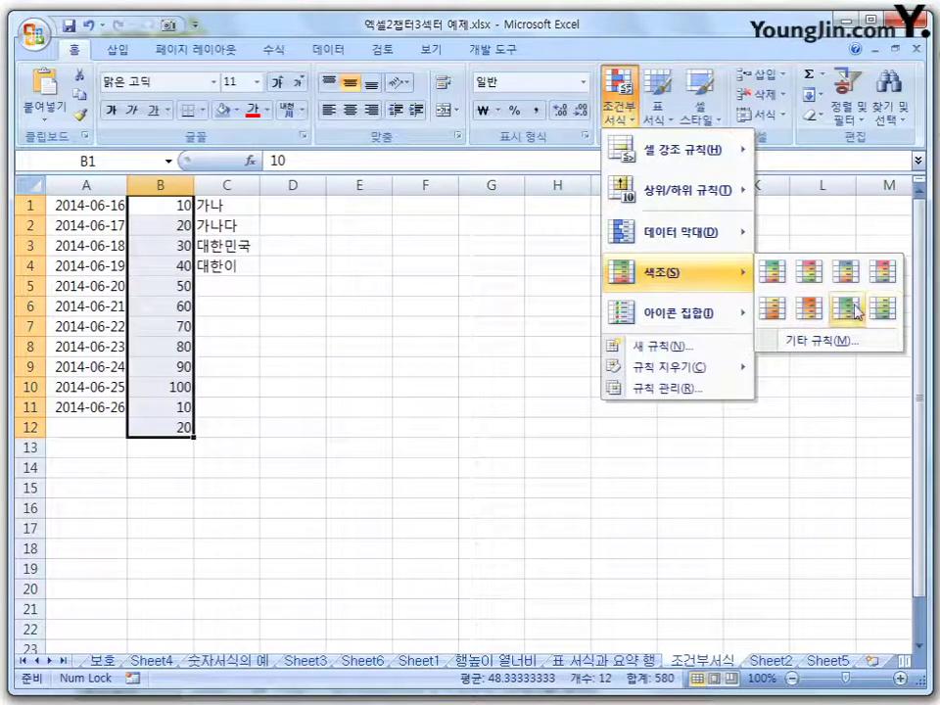
pyautogui.click(815, 342)
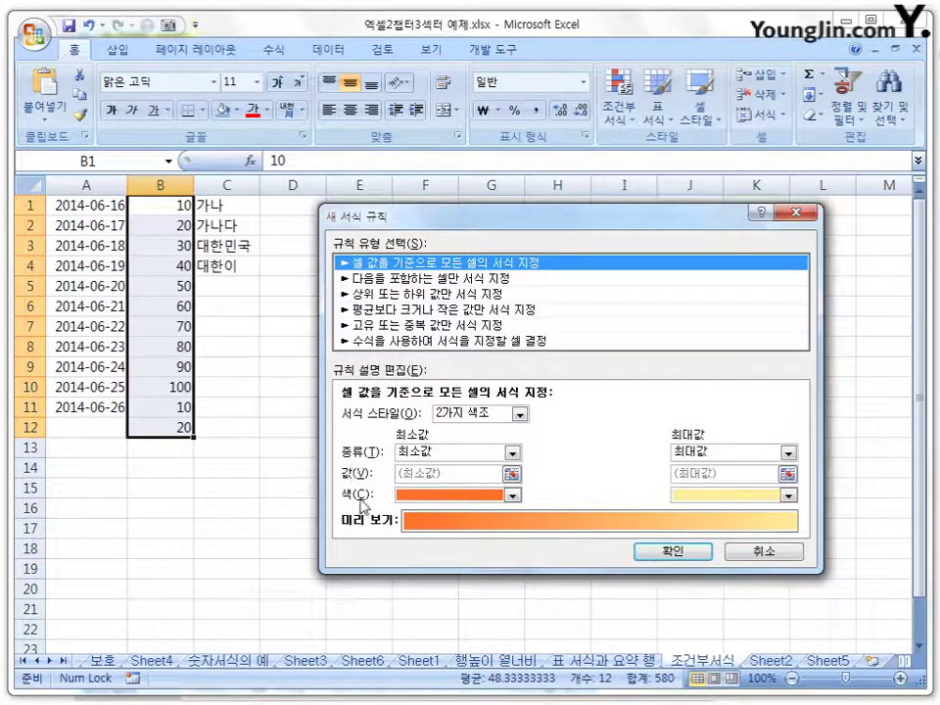
pyautogui.click(739, 551)
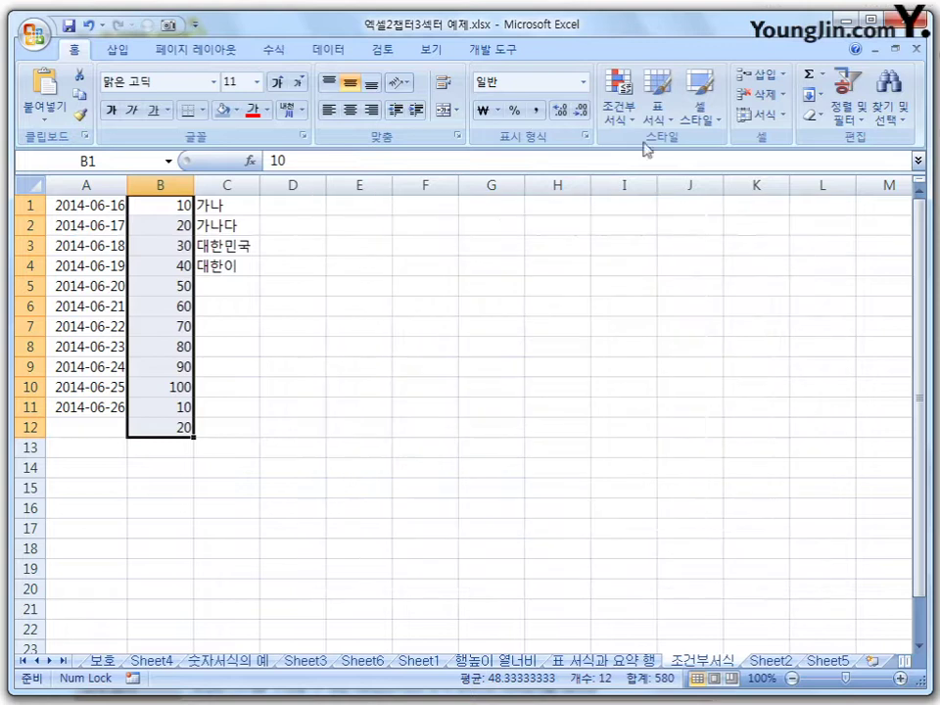
# Step: Start a custom icon-set rule on B1:B12 that shows the green traffic light for numbers (숫자) greater than or equal to 90
pyautogui.click(619, 98)
pyautogui.moveTo(683, 321)
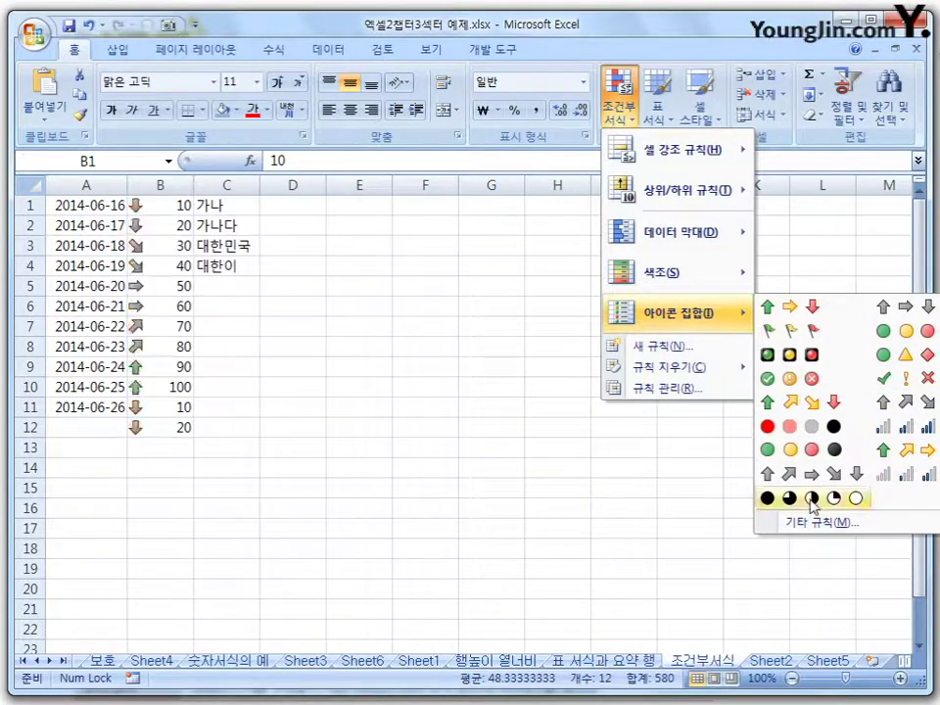
pyautogui.click(804, 527)
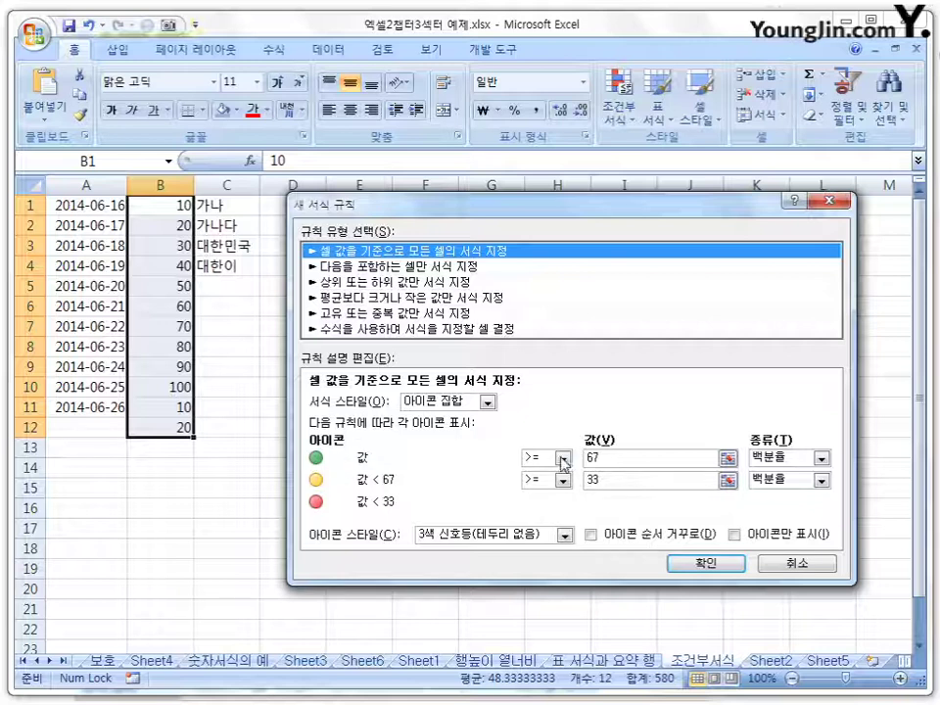
pyautogui.click(820, 460)
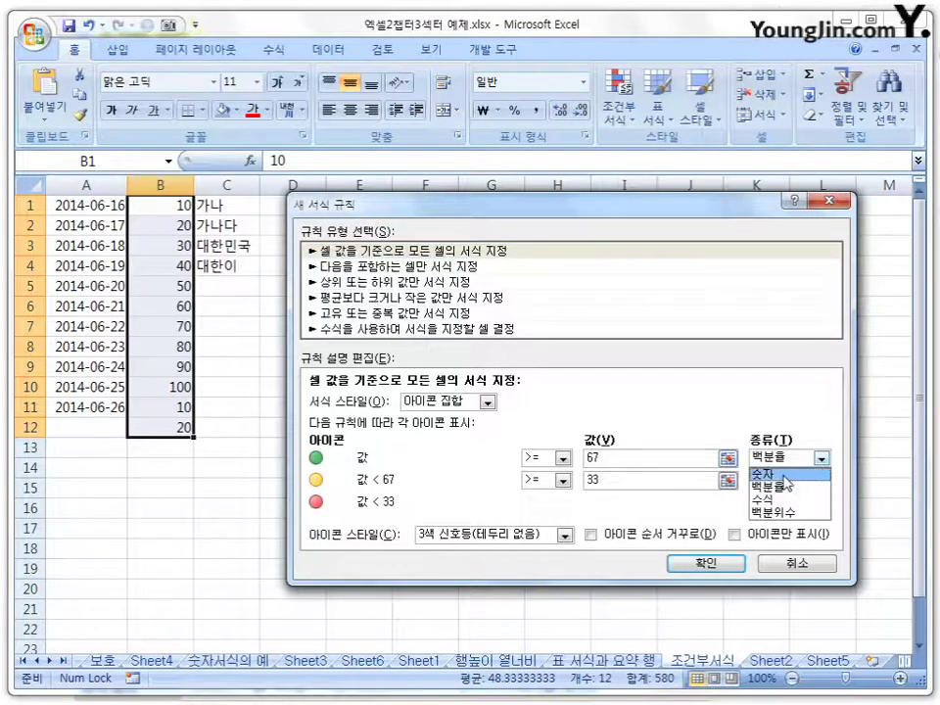
pyautogui.click(782, 474)
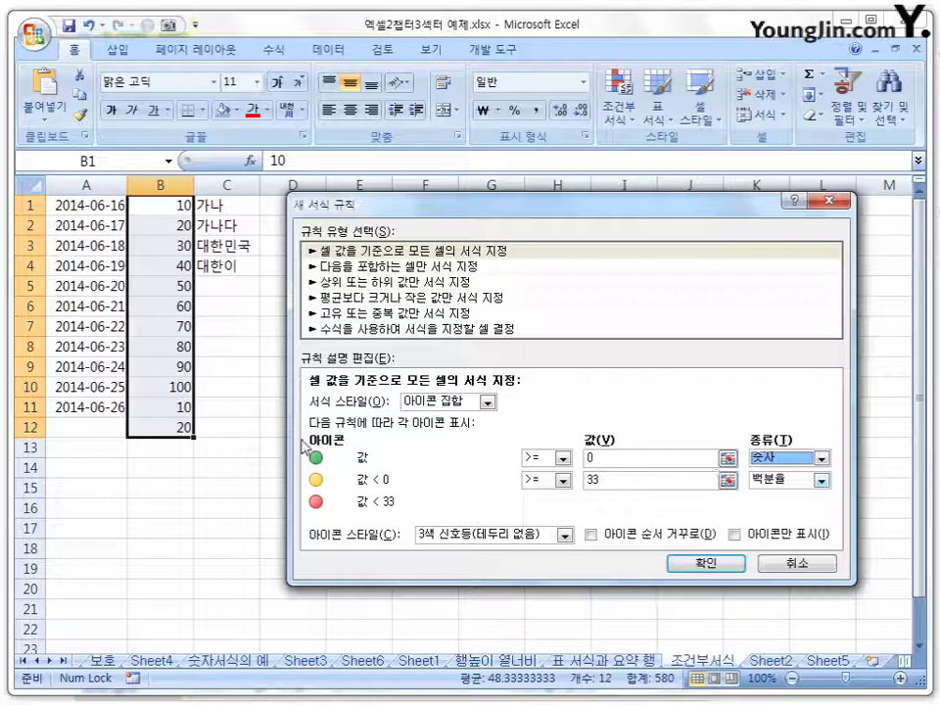
pyautogui.click(616, 459)
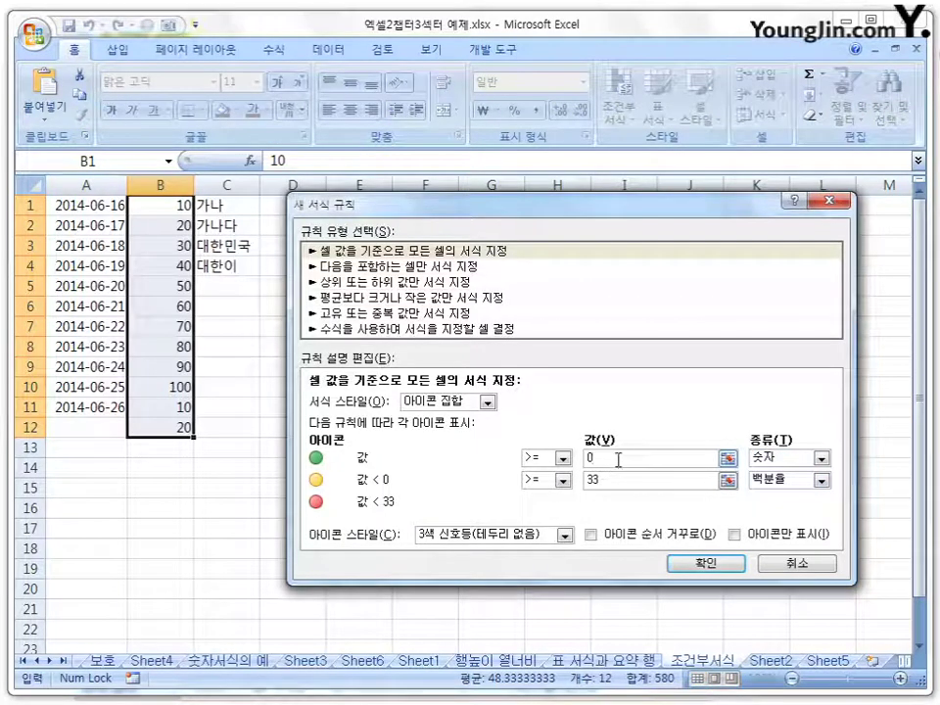
pyautogui.press('BackSpace')
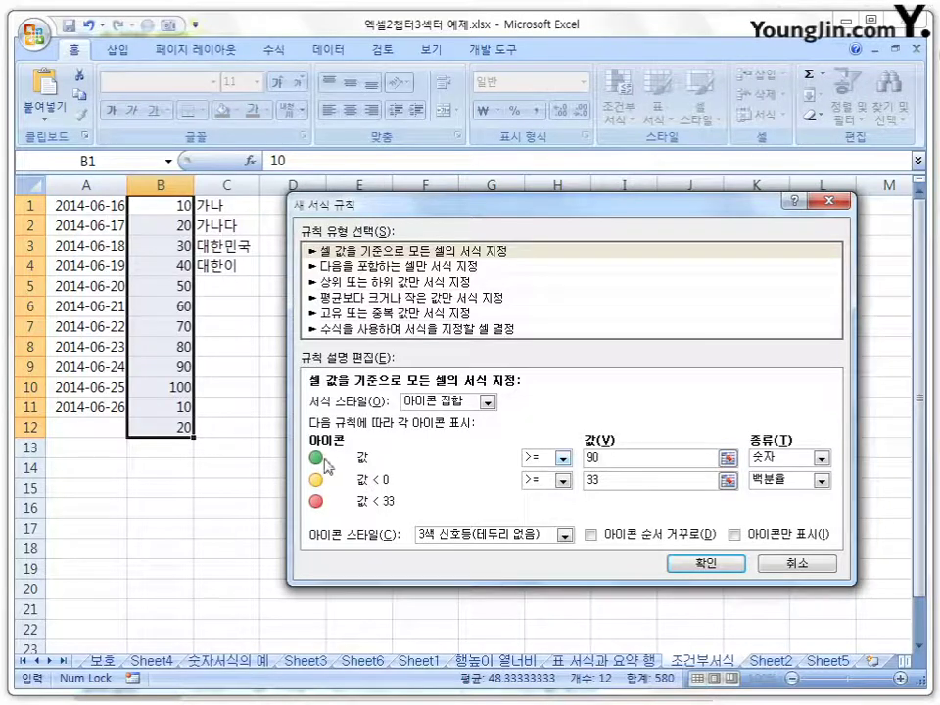
# Step: Set the yellow icon's threshold to 50 and apply the icon-set rule to the selected cells
pyautogui.click(601, 480)
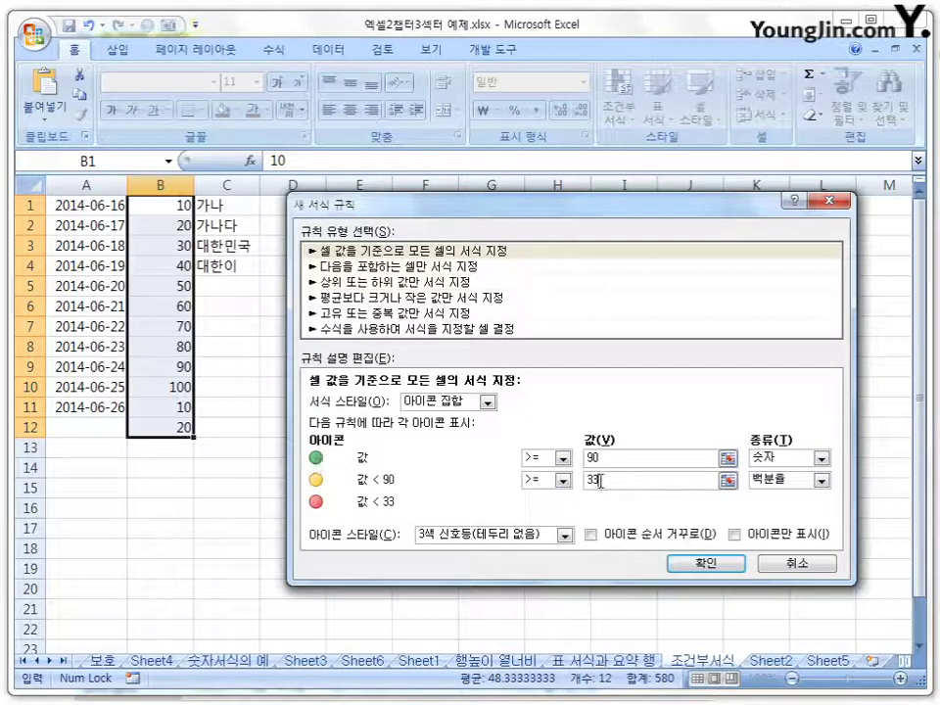
pyautogui.press('BackSpace')
pyautogui.write('50')
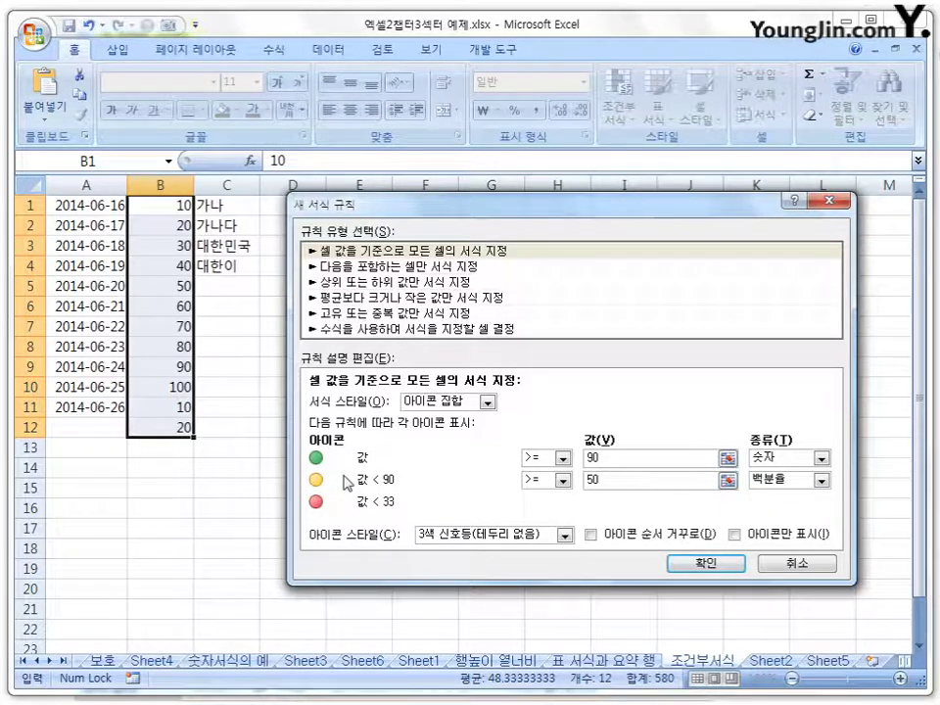
pyautogui.click(703, 564)
pyautogui.click(550, 363)
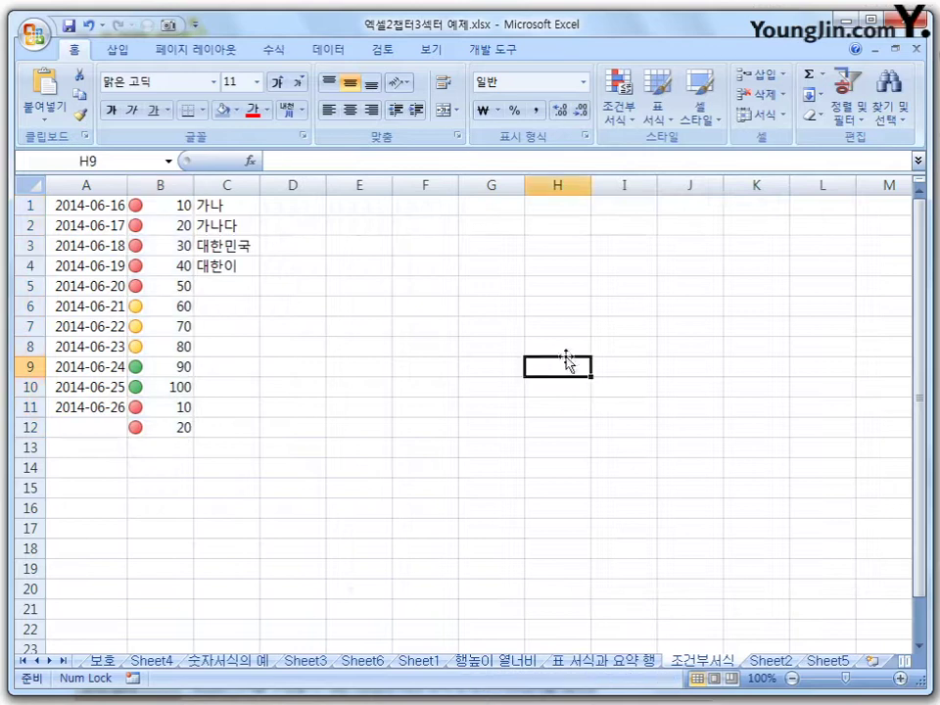
# Step: Remove the icon-set conditional formatting from B1:B12
pyautogui.moveTo(171, 205); pyautogui.dragTo(179, 427)
pyautogui.click(621, 116)
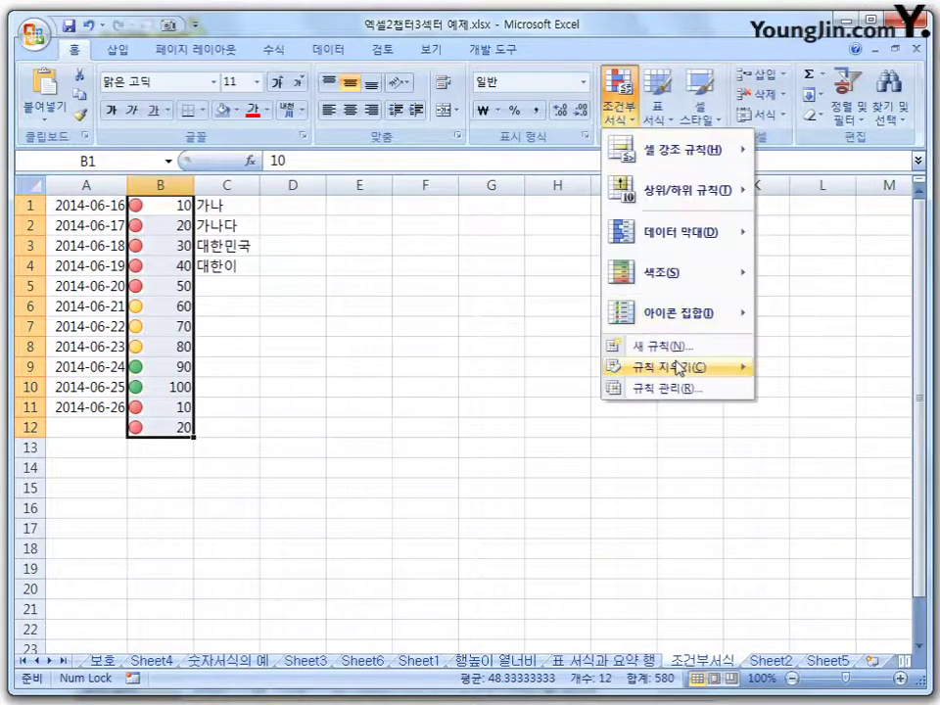
pyautogui.moveTo(627, 366)
pyautogui.click(764, 368)
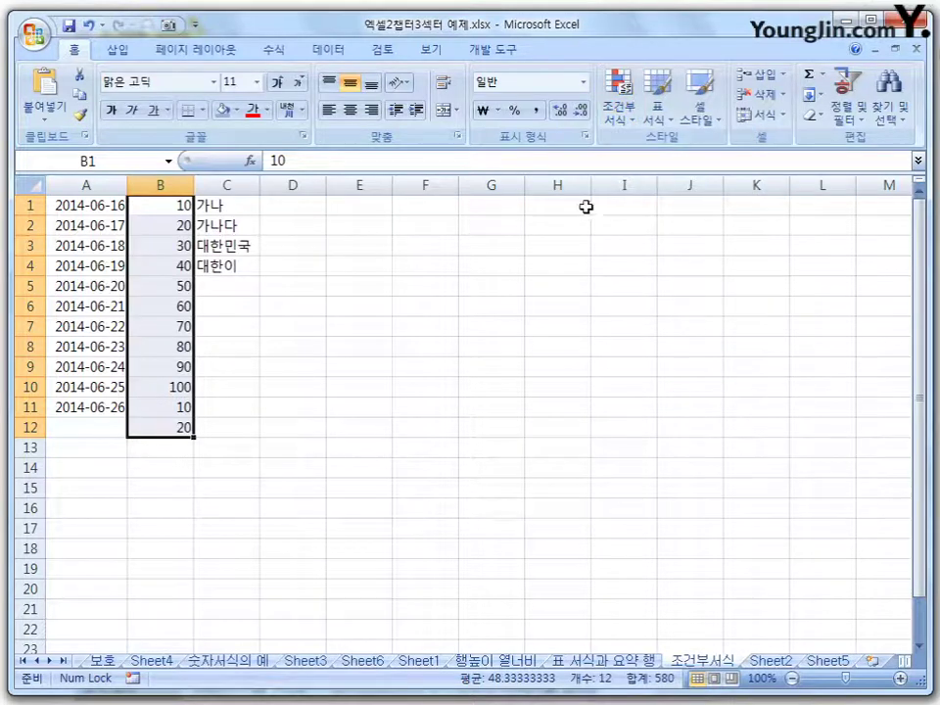
# Step: Examine the settings of each rule type for a new formatting rule, from cell contents through to formulas, and cancel it
pyautogui.click(623, 117)
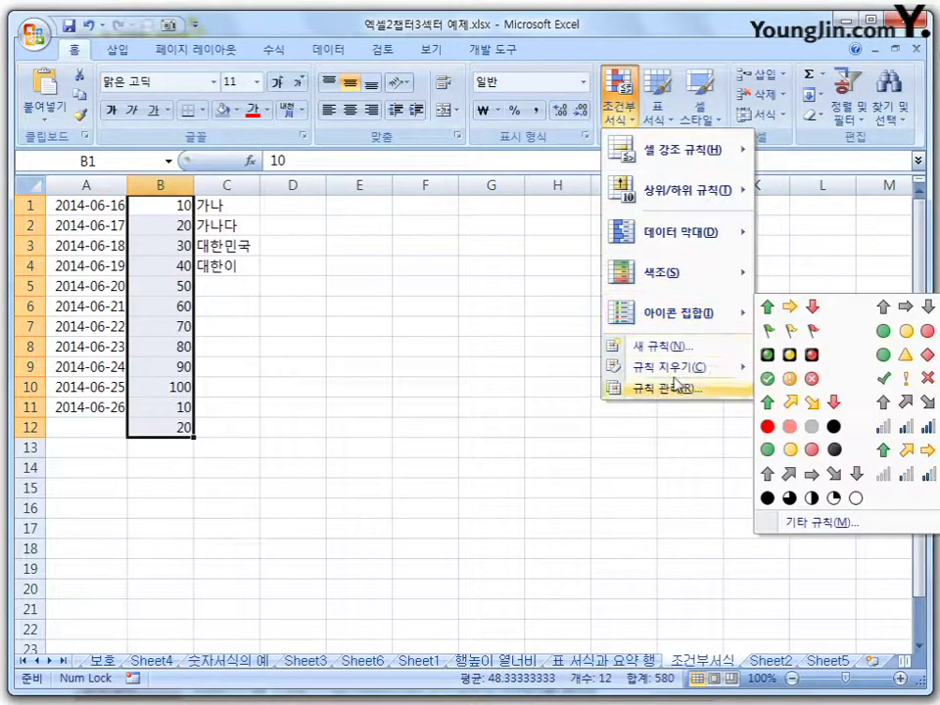
pyautogui.click(683, 350)
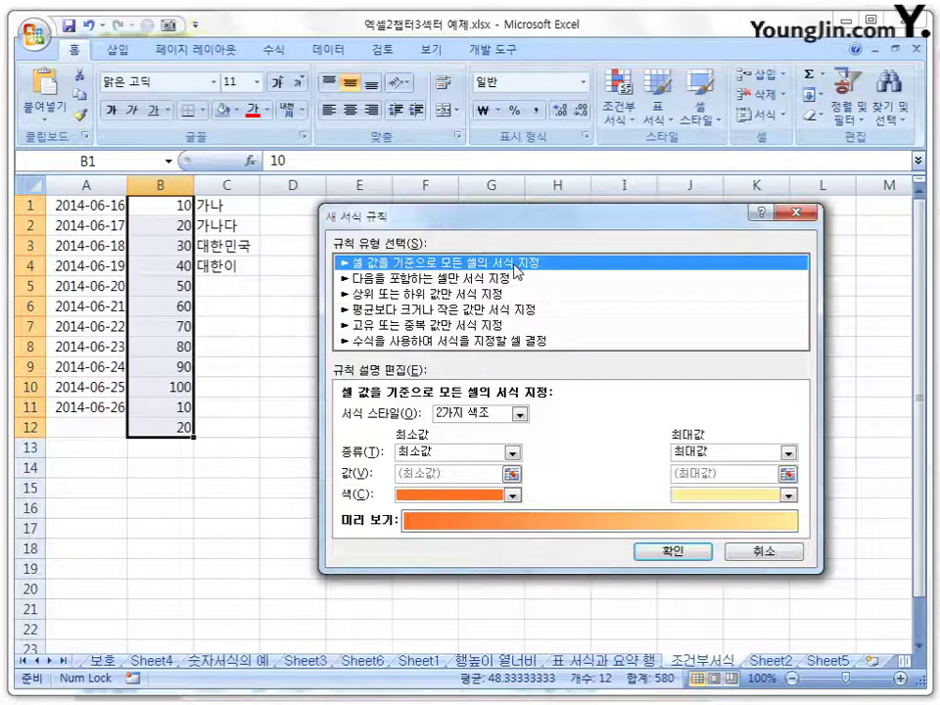
pyautogui.click(477, 279)
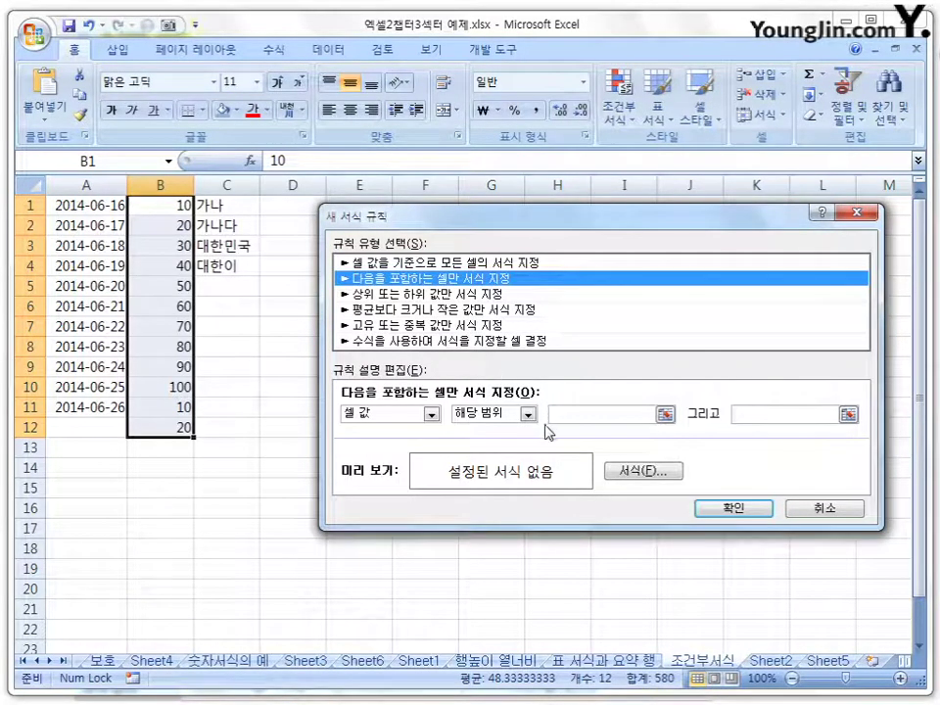
pyautogui.click(482, 295)
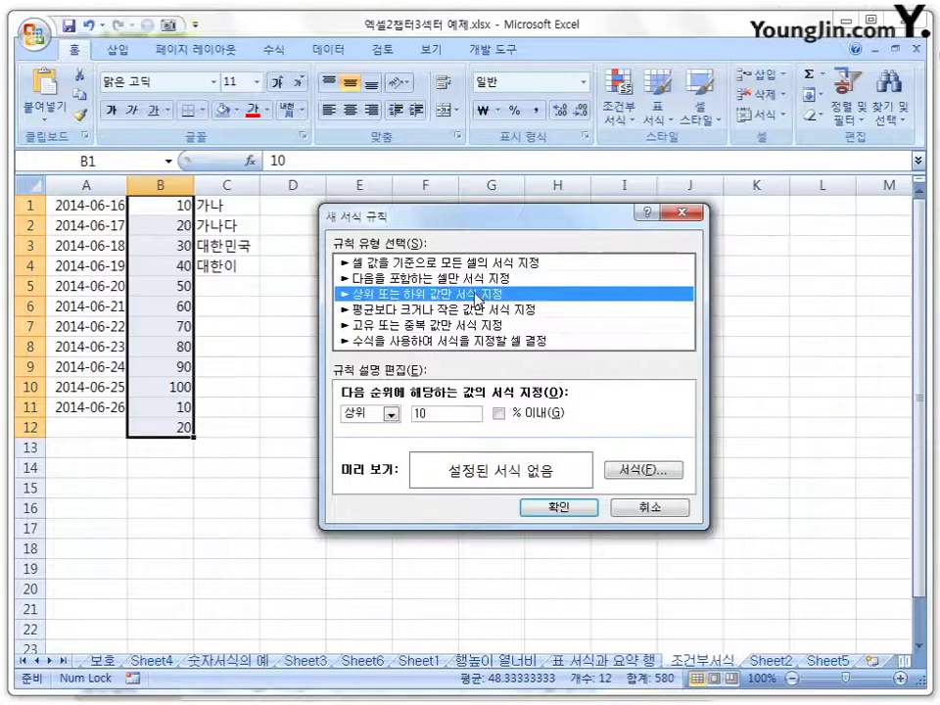
pyautogui.click(484, 310)
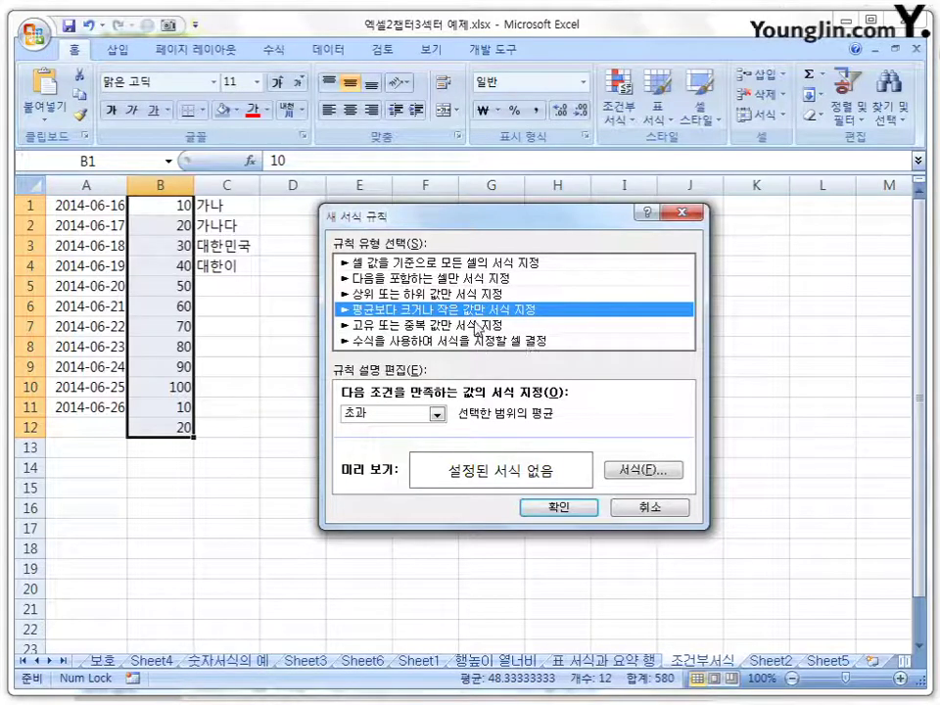
pyautogui.click(478, 326)
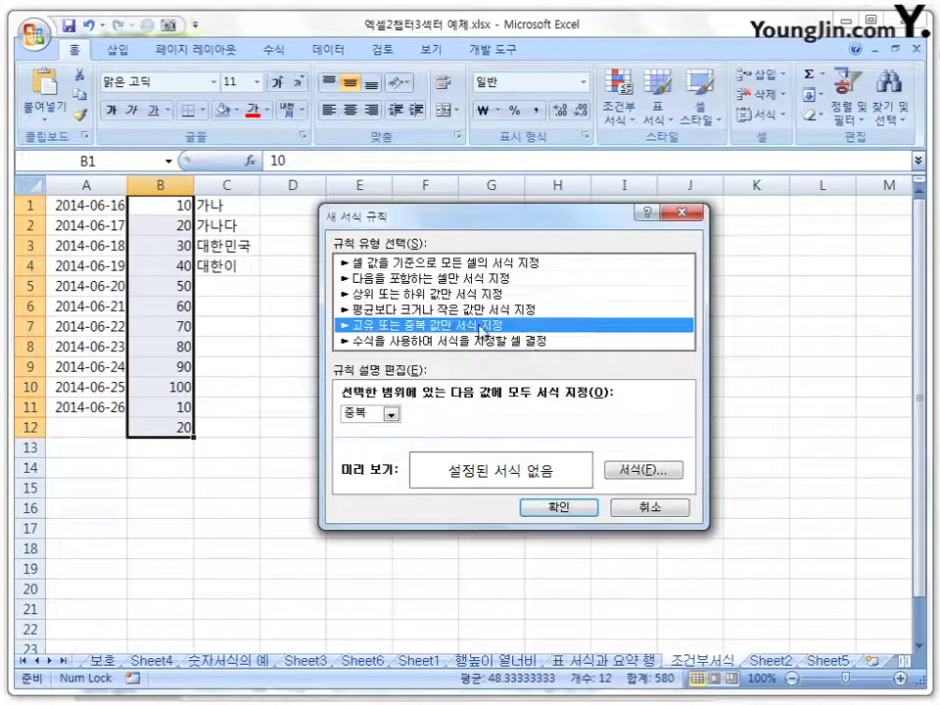
pyautogui.click(432, 341)
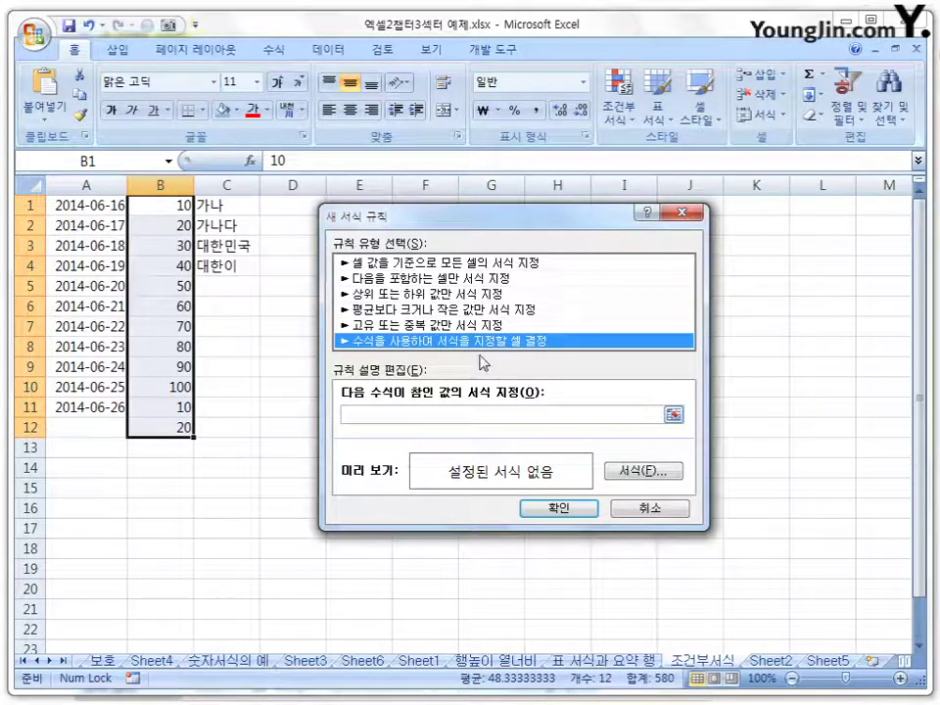
pyautogui.click(643, 510)
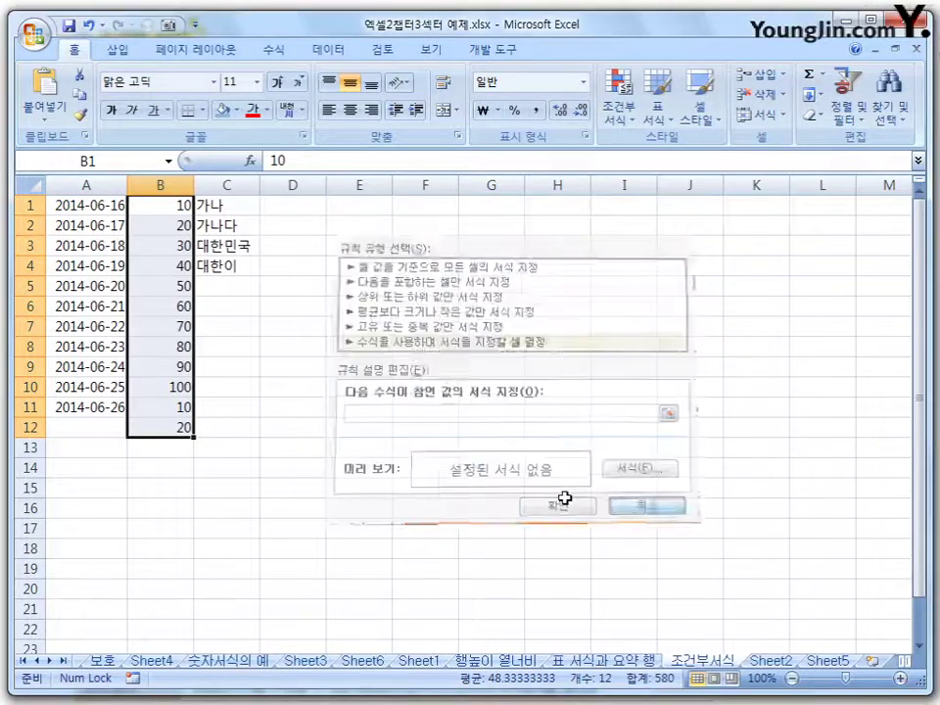
pyautogui.click(462, 367)
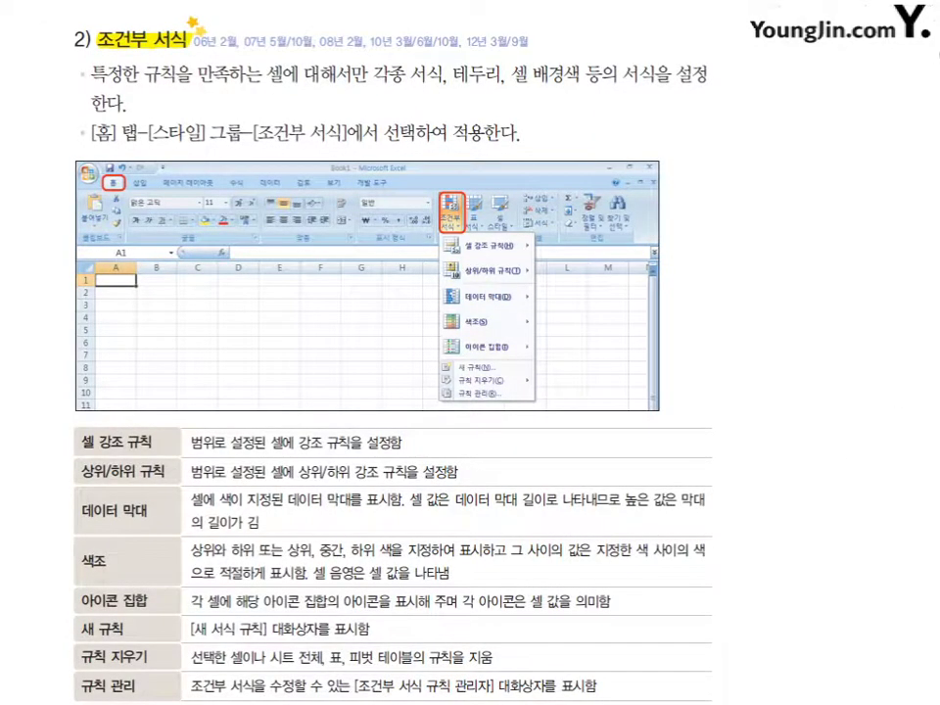
pyautogui.scroll(-5, 391, 353)
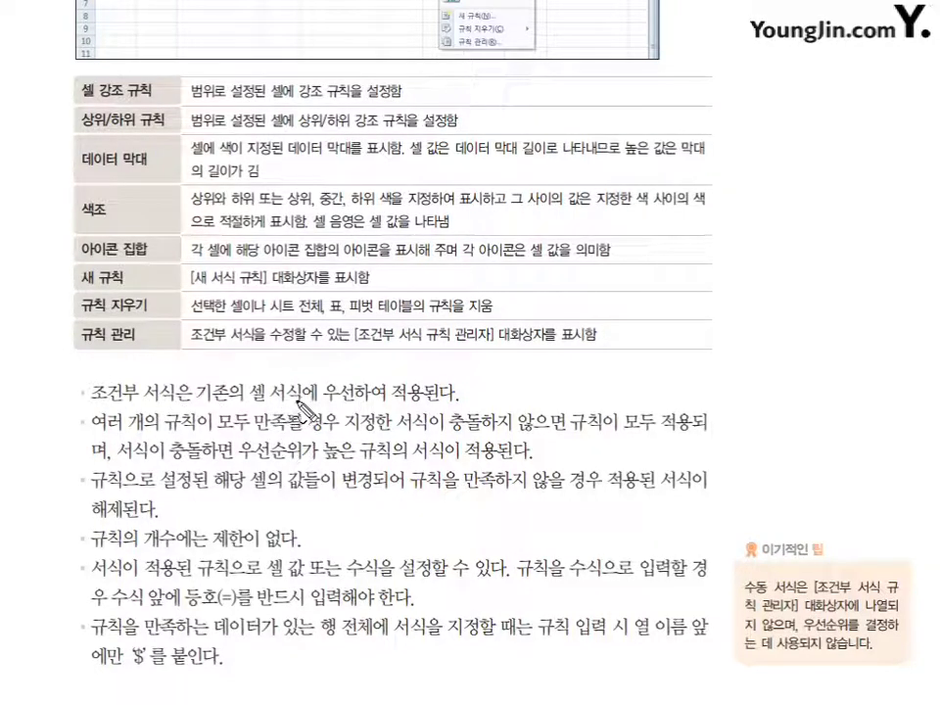
pyautogui.moveTo(455, 387)
pyautogui.mouseDown()
pyautogui.moveTo(472, 384)
pyautogui.moveTo(464, 380)
pyautogui.mouseUp()
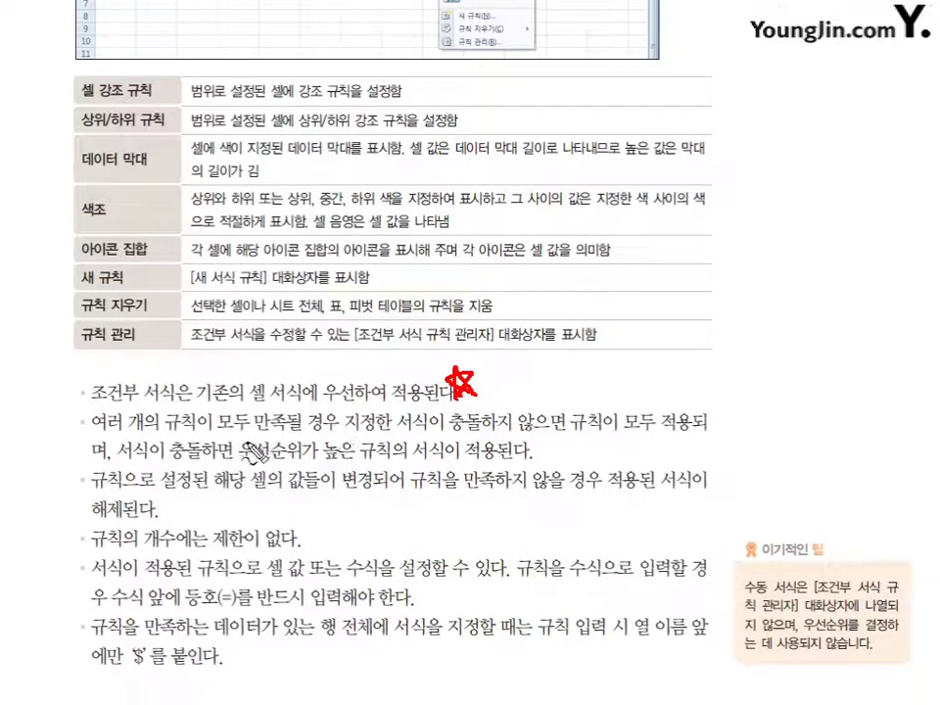
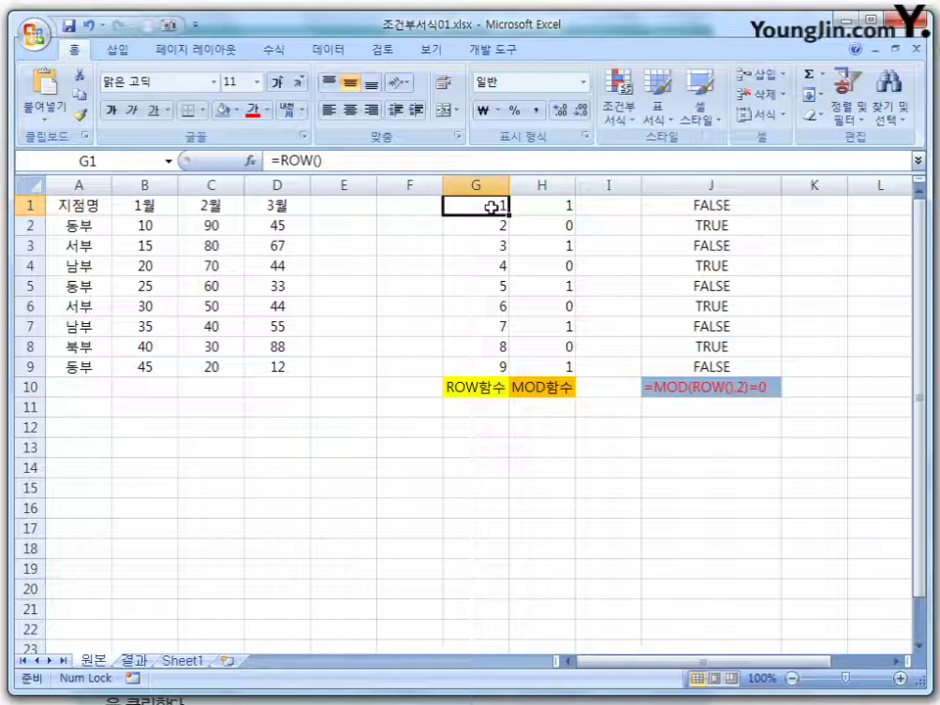
# Step: Enter =ROW() in F1 and fill the formula down to F9
pyautogui.click(419, 204)
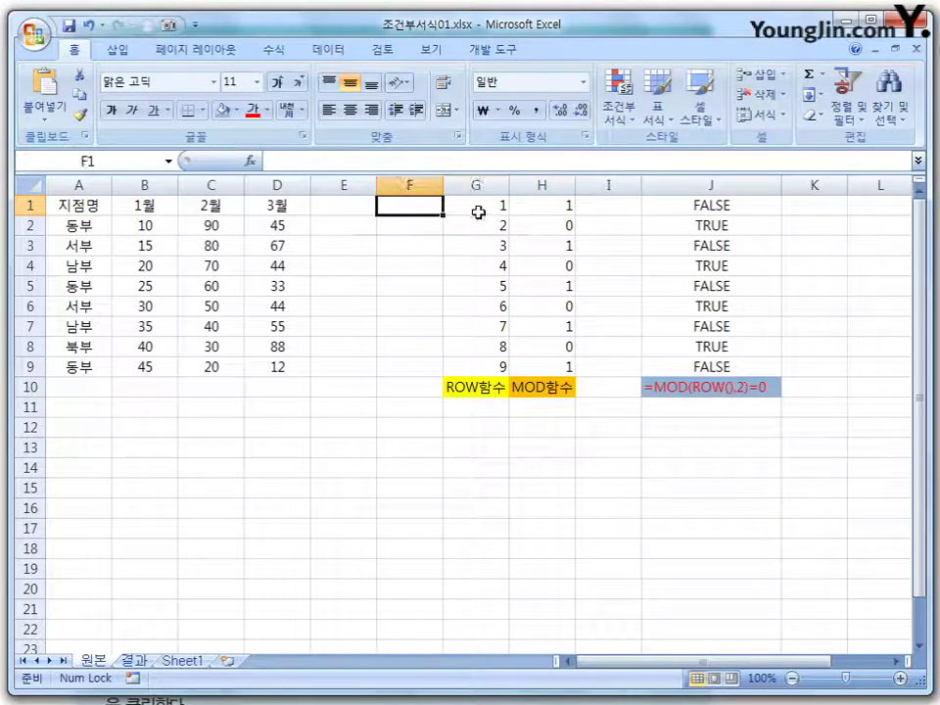
pyautogui.write('=개')
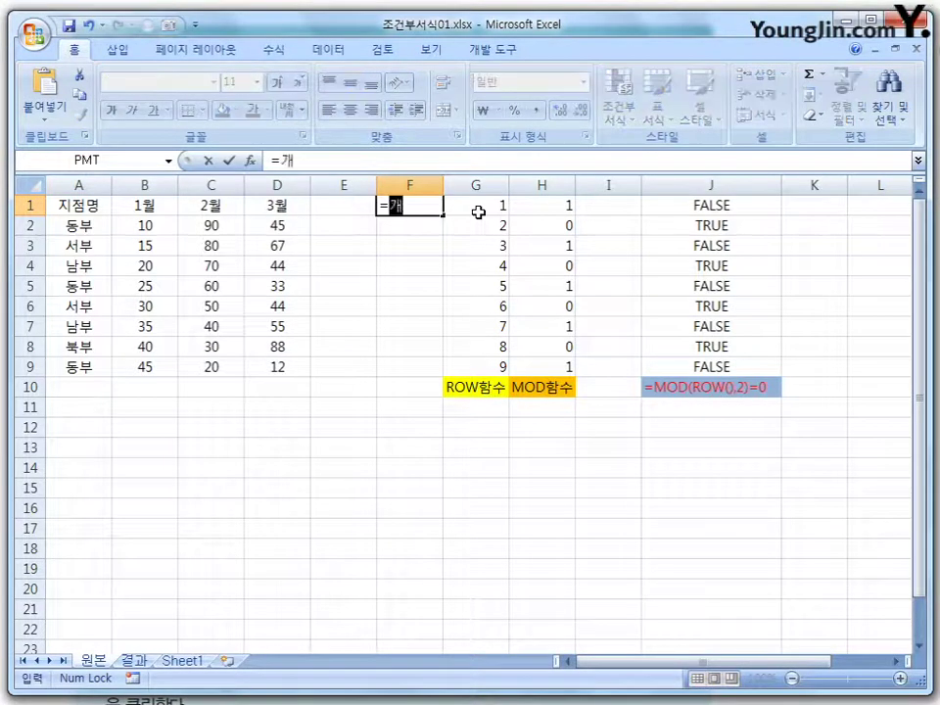
pyautogui.press('BackSpace')
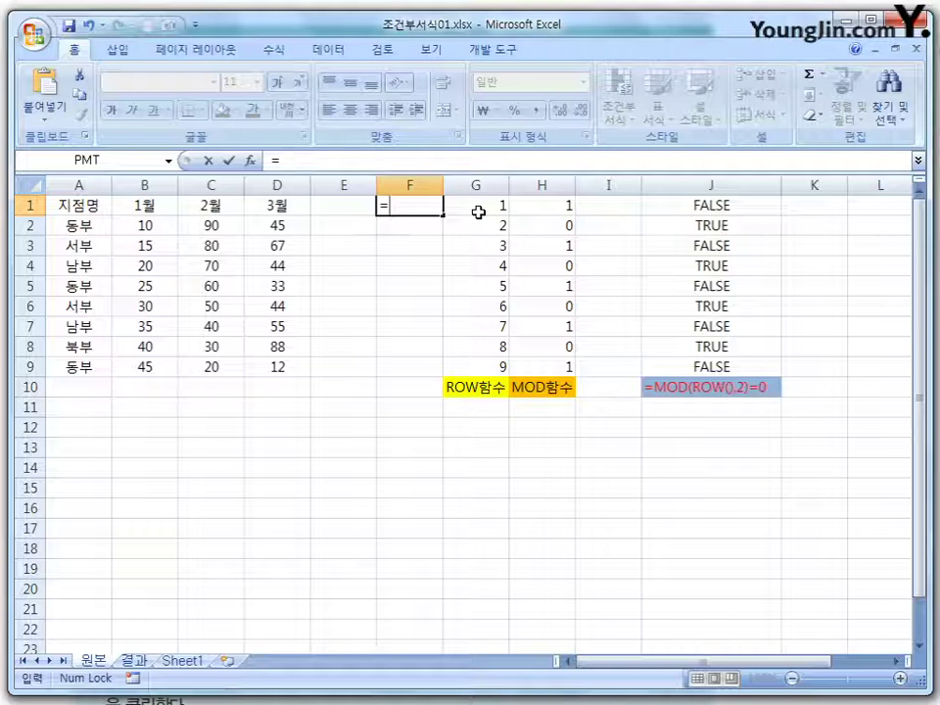
pyautogui.write('row()')
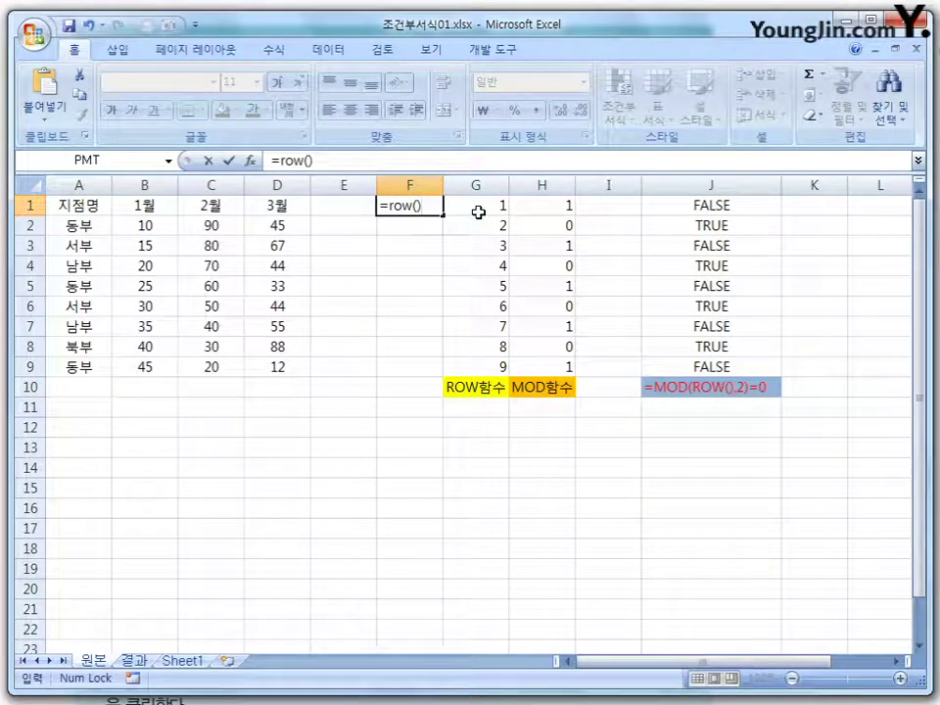
pyautogui.press('Return')
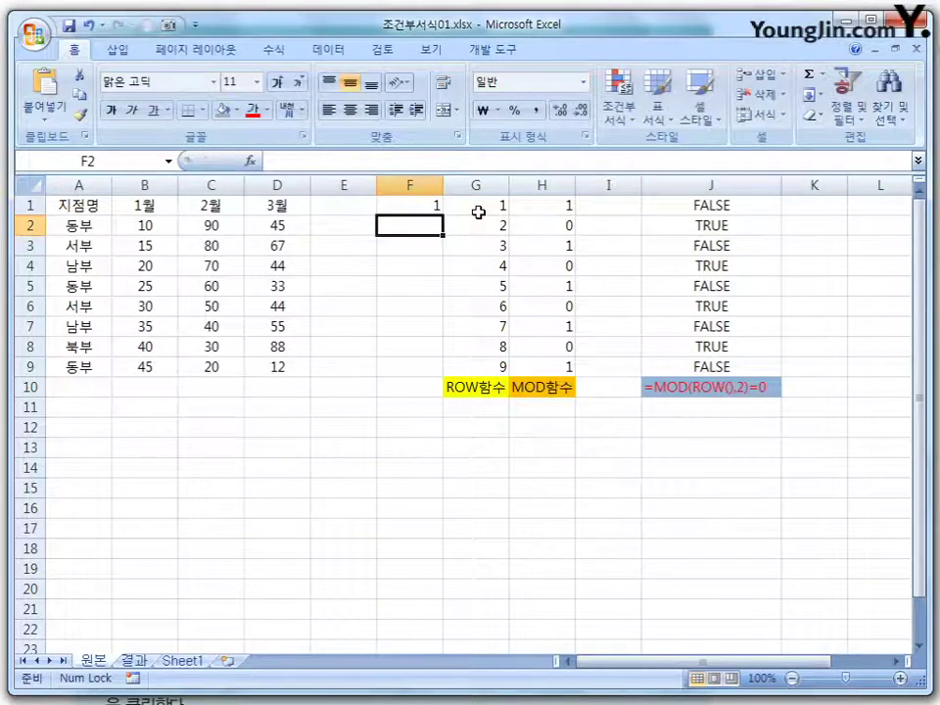
pyautogui.click(421, 208)
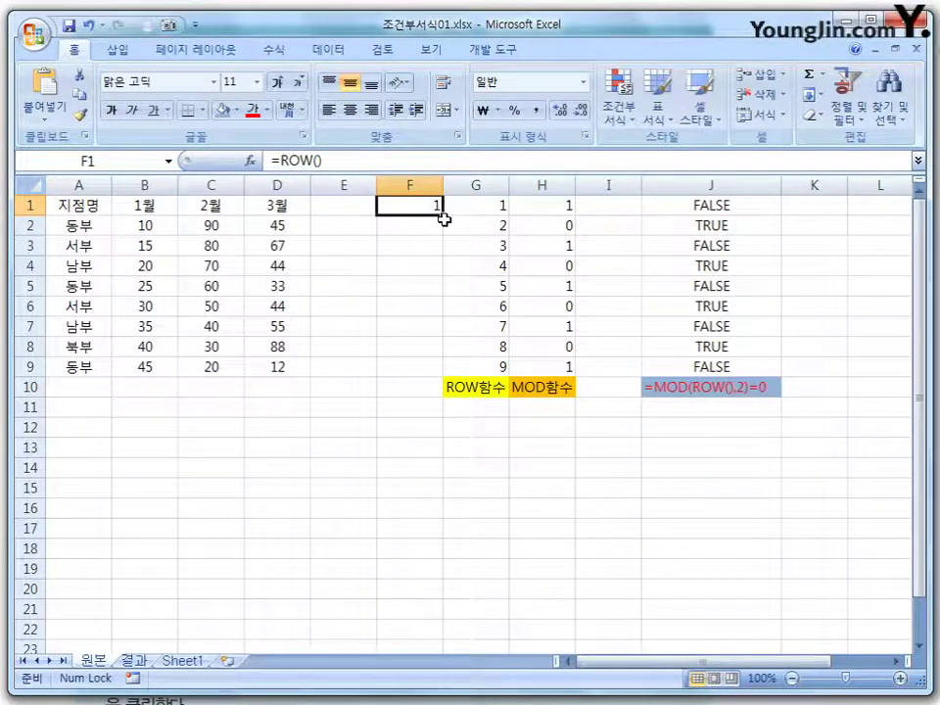
pyautogui.moveTo(442, 215); pyautogui.dragTo(422, 374)
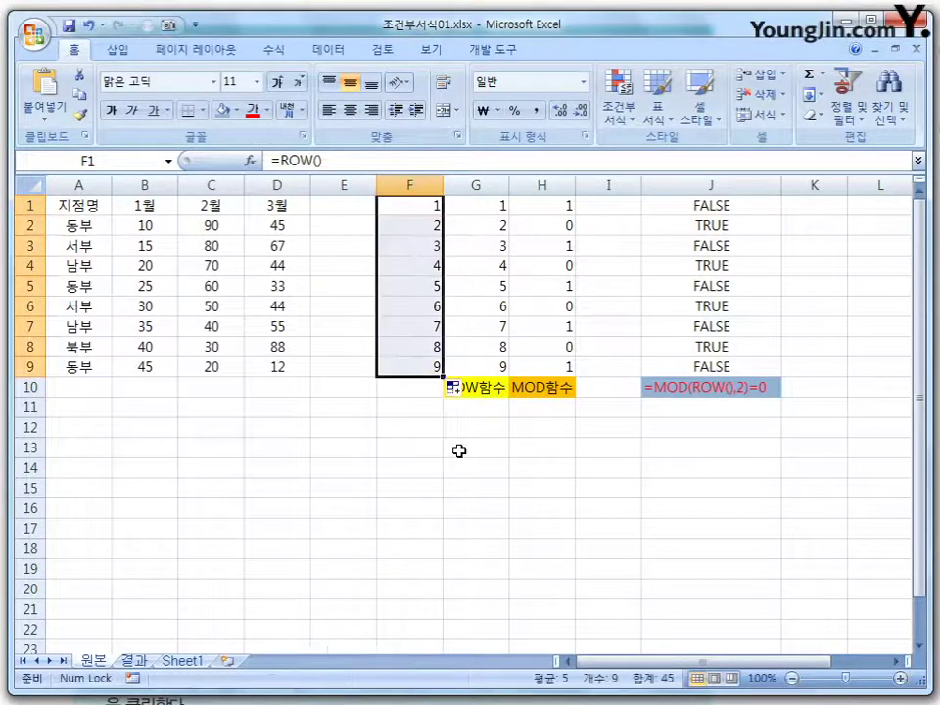
# Step: Examine the filled ROW formula and its result in each cell from F2 to F9
pyautogui.click(426, 222)
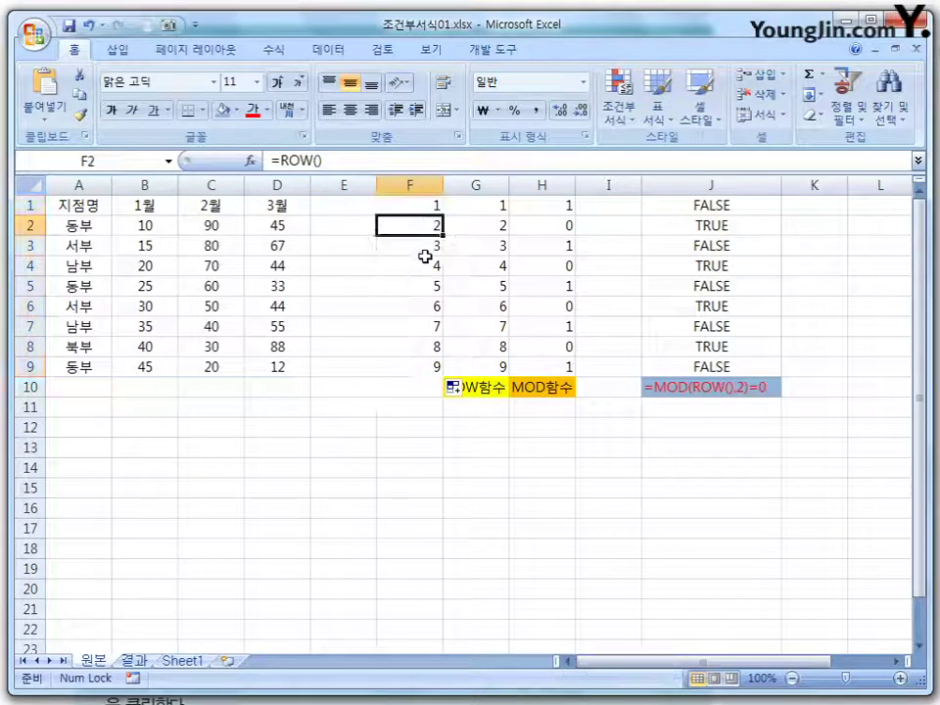
pyautogui.click(428, 259)
pyautogui.click(428, 247)
pyautogui.click(429, 266)
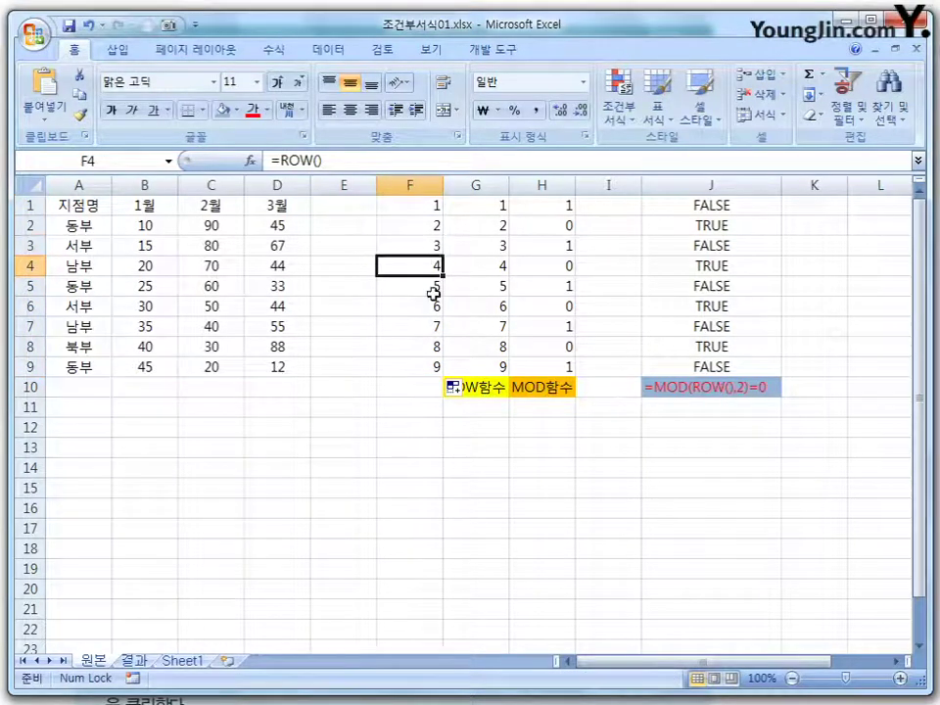
pyautogui.click(428, 288)
pyautogui.click(427, 309)
pyautogui.click(426, 326)
pyautogui.click(428, 345)
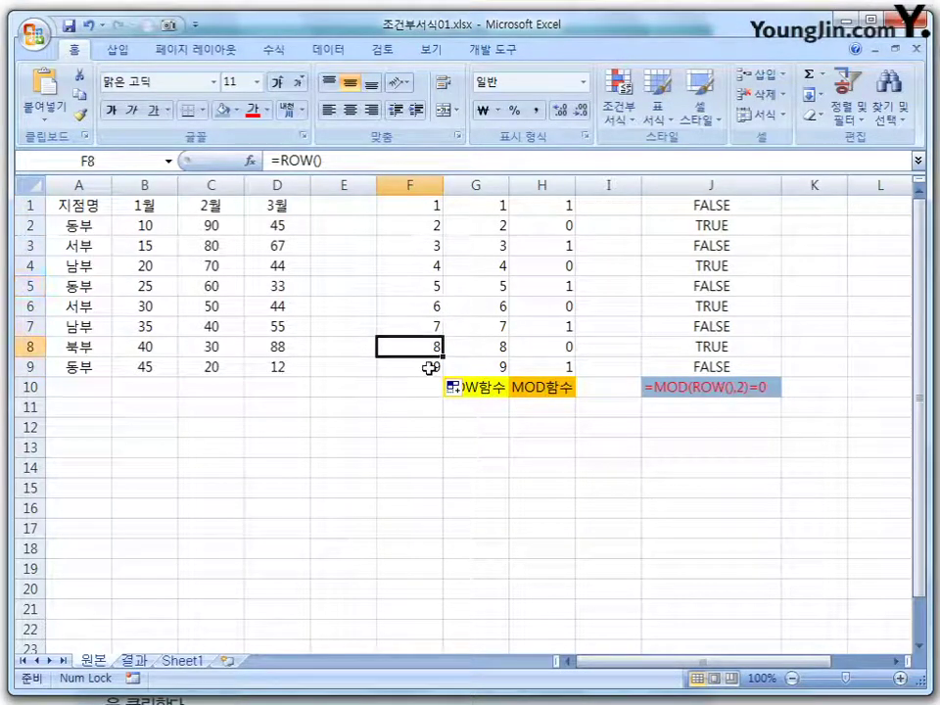
pyautogui.click(430, 365)
# Step: Clear the trial ROW formulas from F1:F9
pyautogui.click(413, 214)
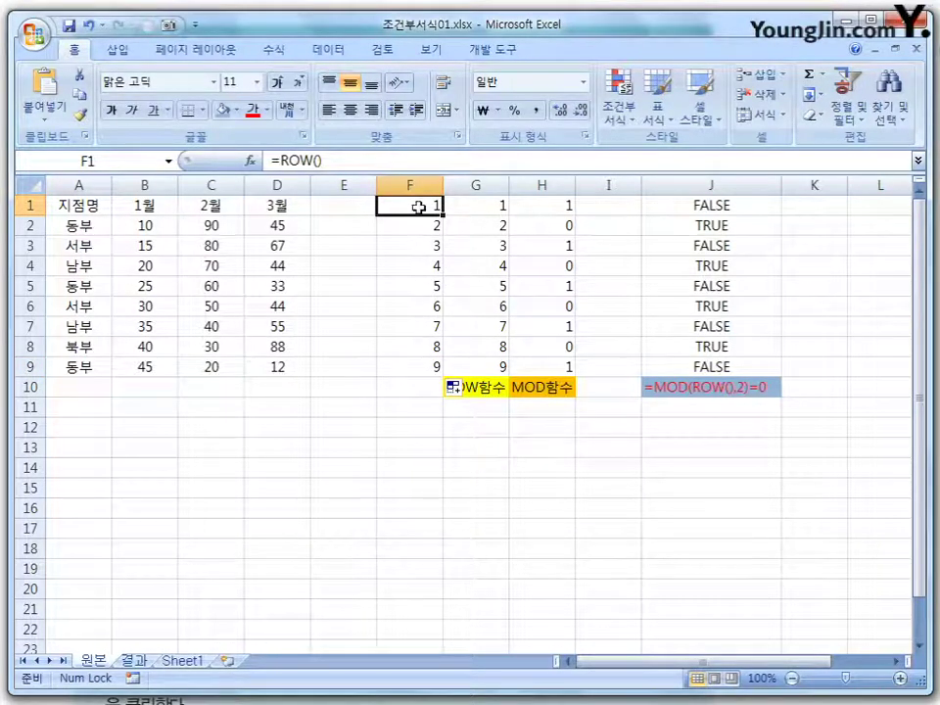
pyautogui.moveTo(420, 208); pyautogui.dragTo(399, 365)
pyautogui.press('Delete')
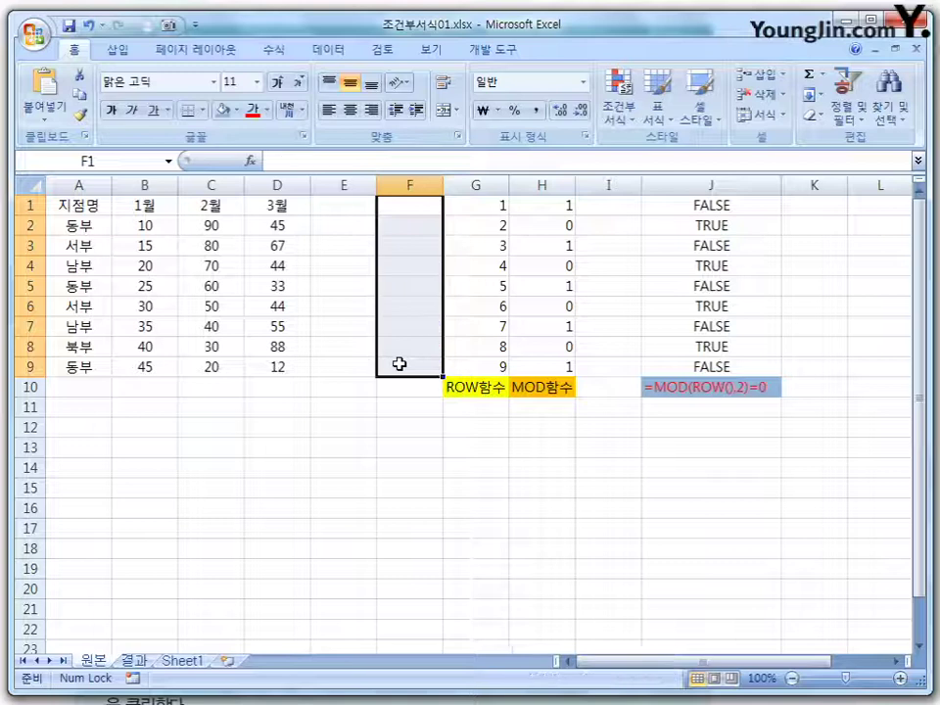
# Step: Compare the ROW formula in G1 with the MOD formulas in H1 through H4
pyautogui.click(494, 204)
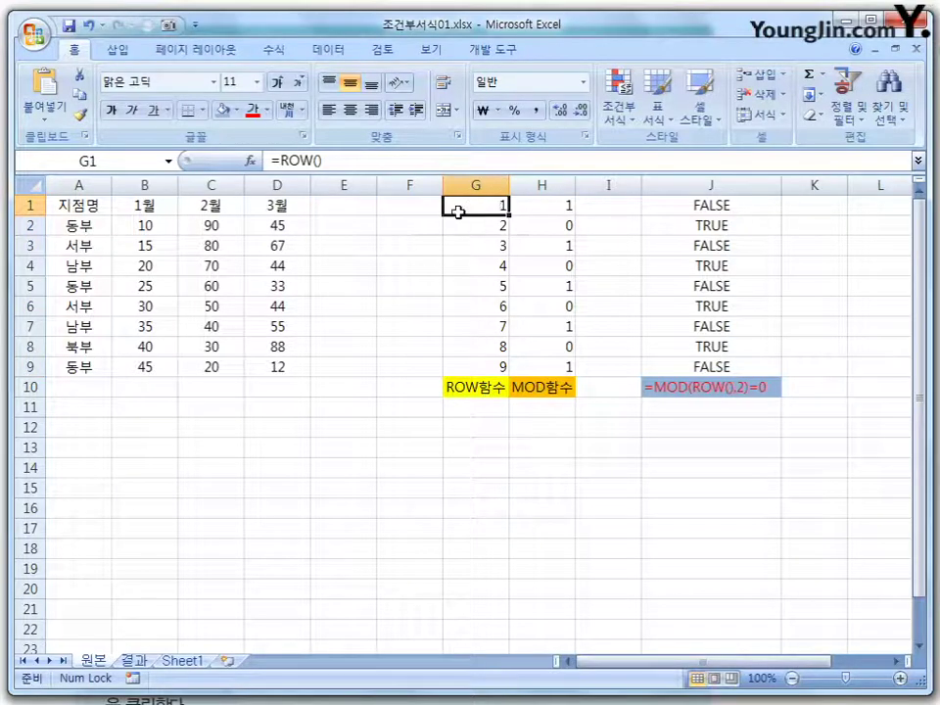
pyautogui.click(557, 209)
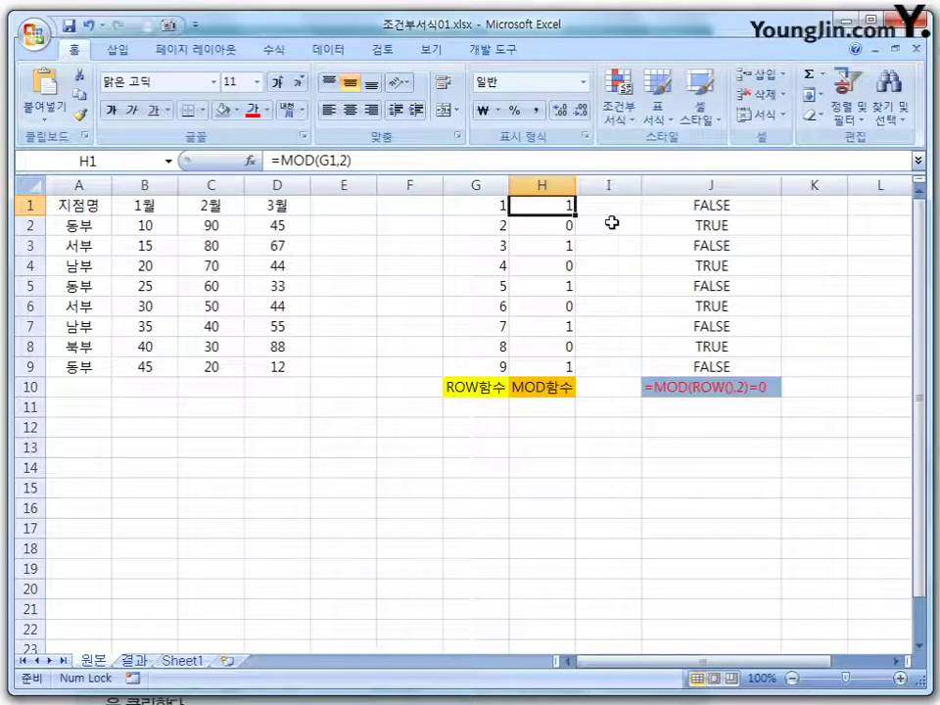
pyautogui.click(494, 205)
pyautogui.click(550, 203)
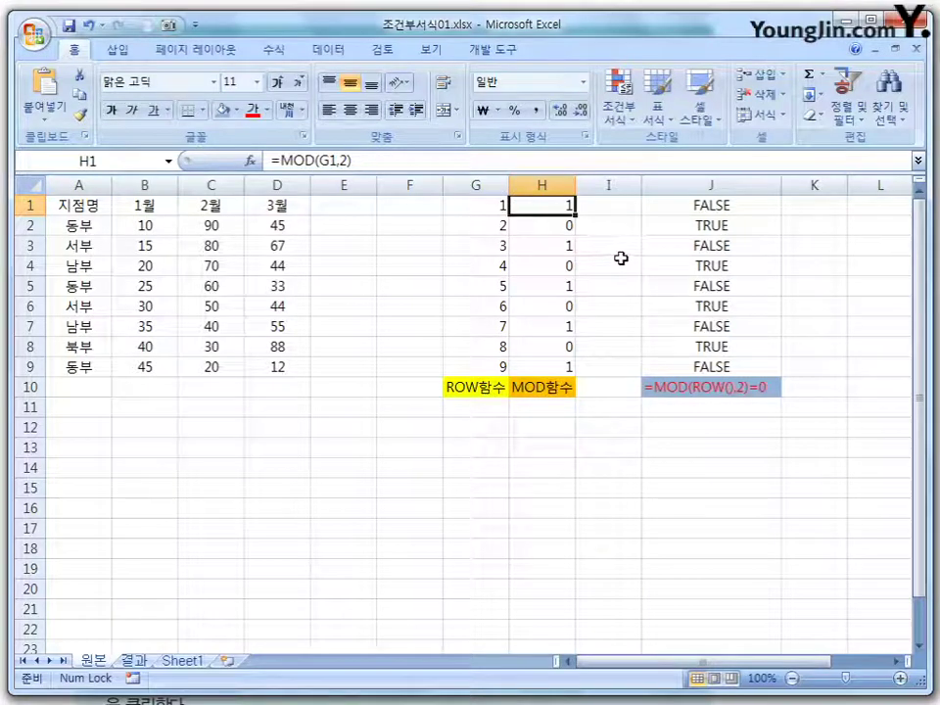
pyautogui.click(555, 229)
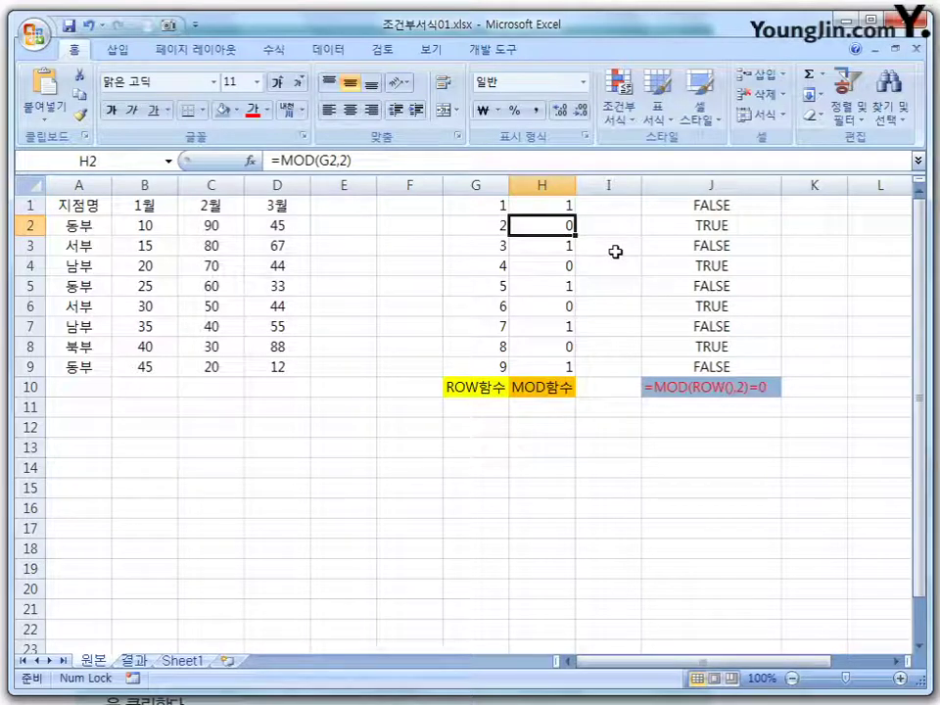
pyautogui.click(560, 246)
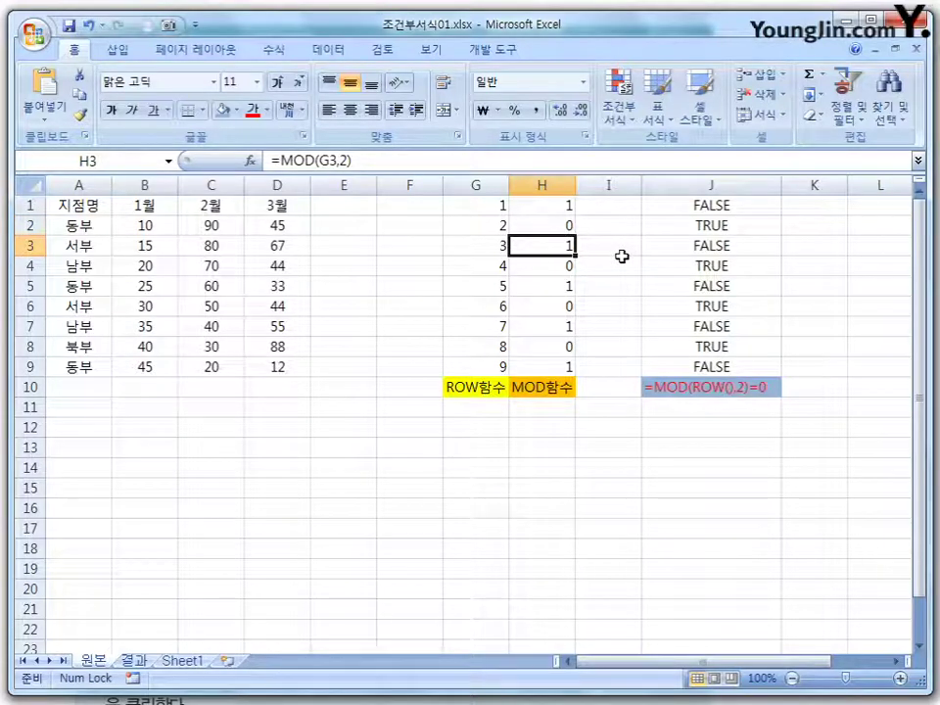
pyautogui.click(561, 268)
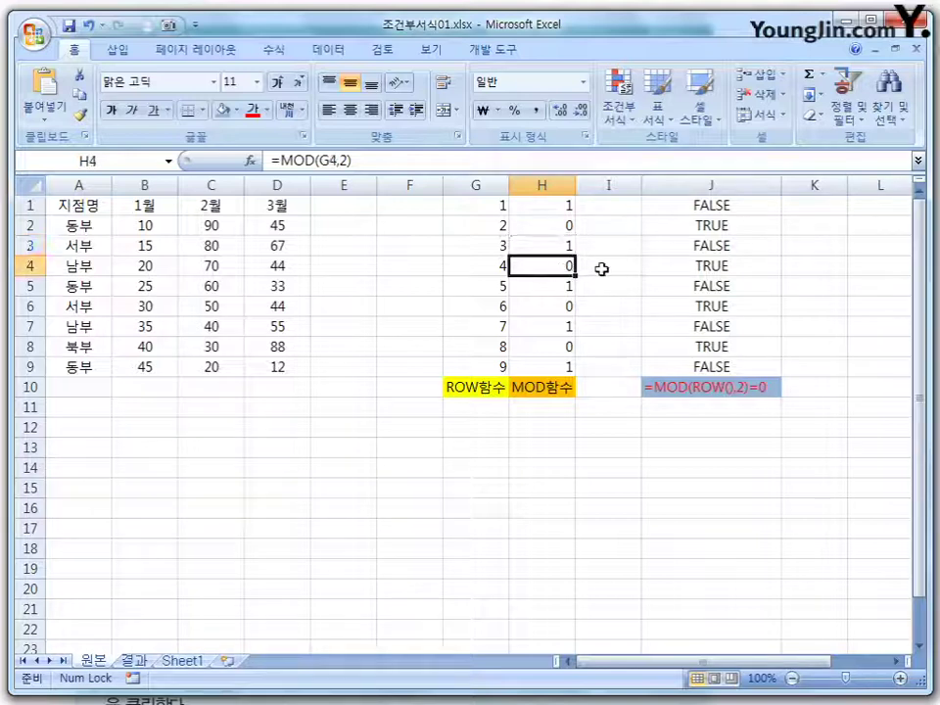
# Step: Examine the MOD remainders for the even rows in H2, H4, H6 and H8
pyautogui.click(558, 227)
pyautogui.click(558, 266)
pyautogui.click(559, 307)
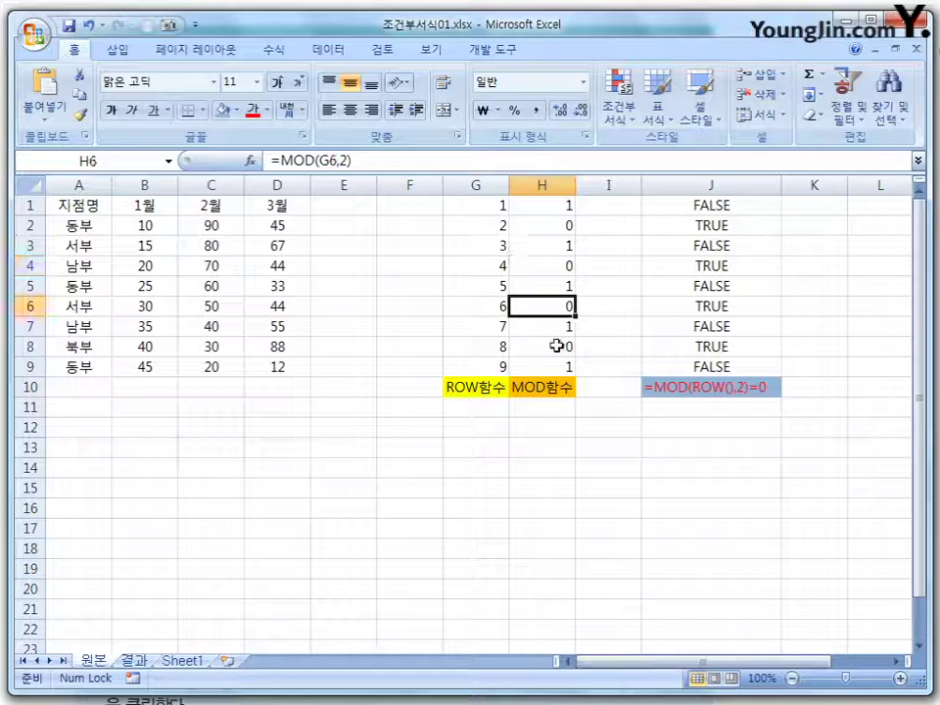
pyautogui.click(556, 346)
pyautogui.click(530, 228)
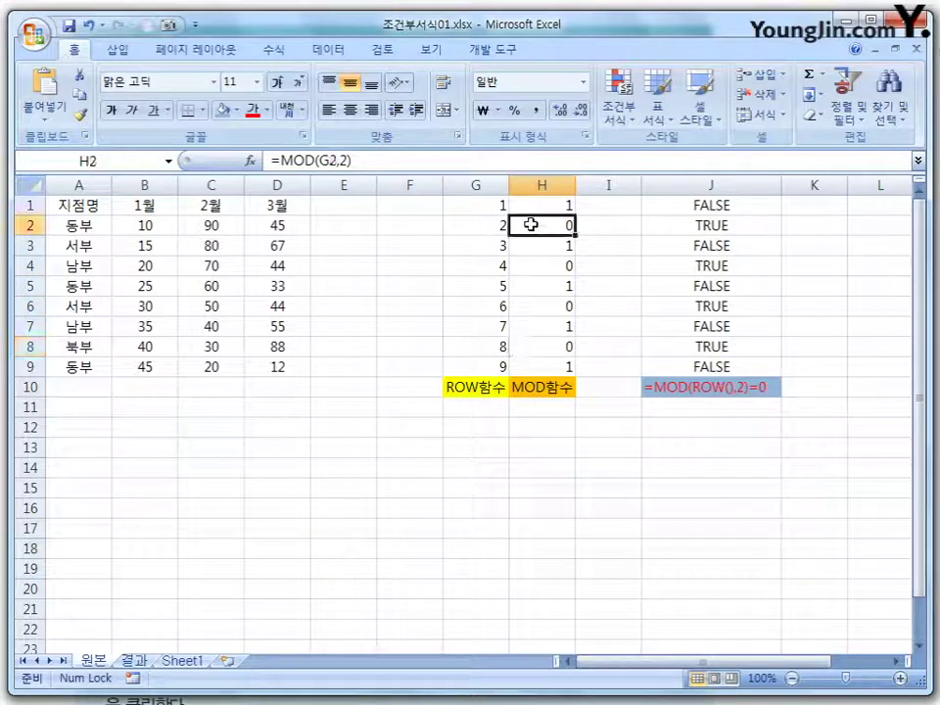
pyautogui.click(555, 266)
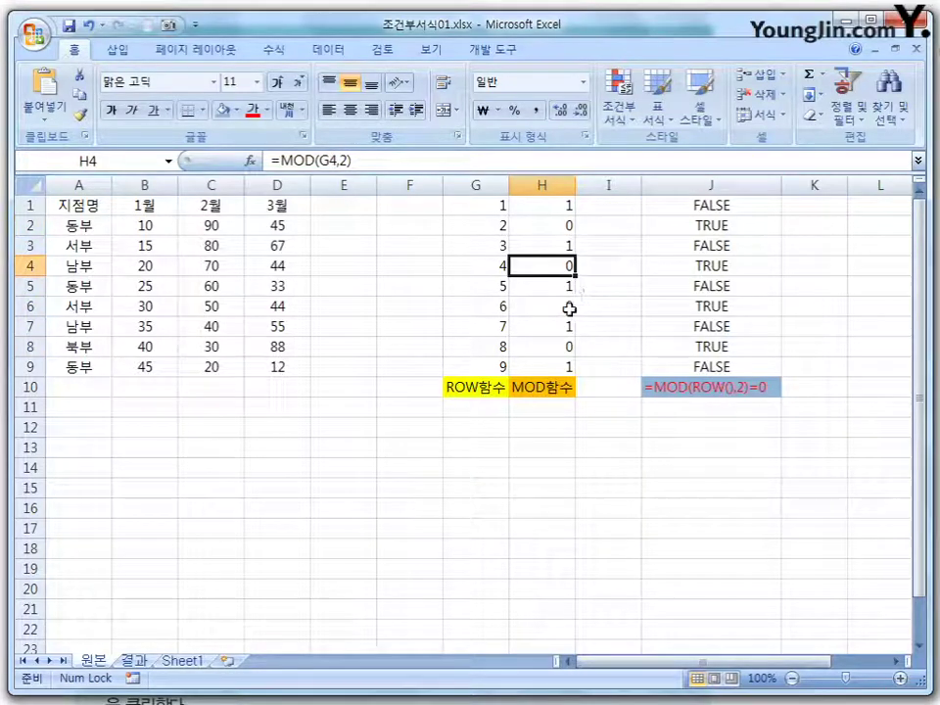
pyautogui.click(568, 308)
pyautogui.click(554, 347)
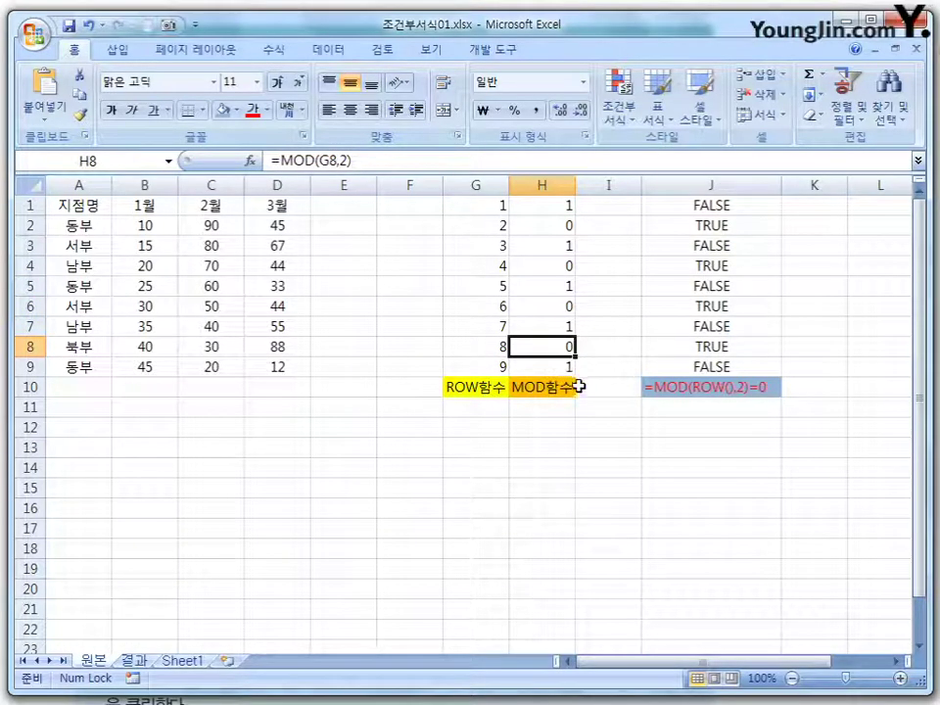
# Step: Review the ROW and MOD formulas in G1 and H1 against the combined formula =MOD(ROW(),2)=0 shown in J10
pyautogui.click(485, 207)
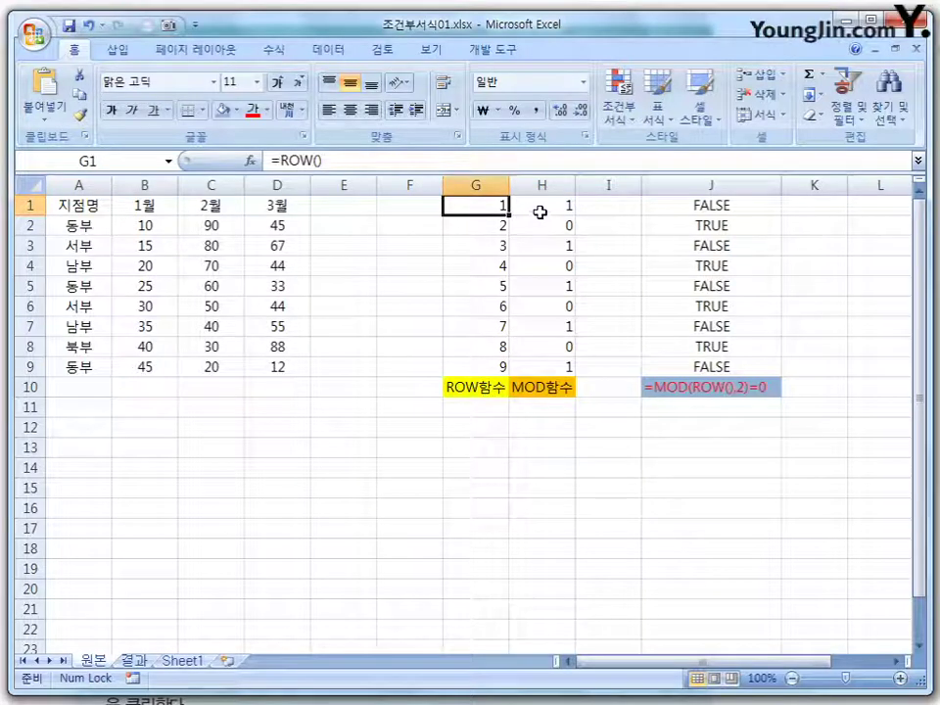
pyautogui.click(541, 211)
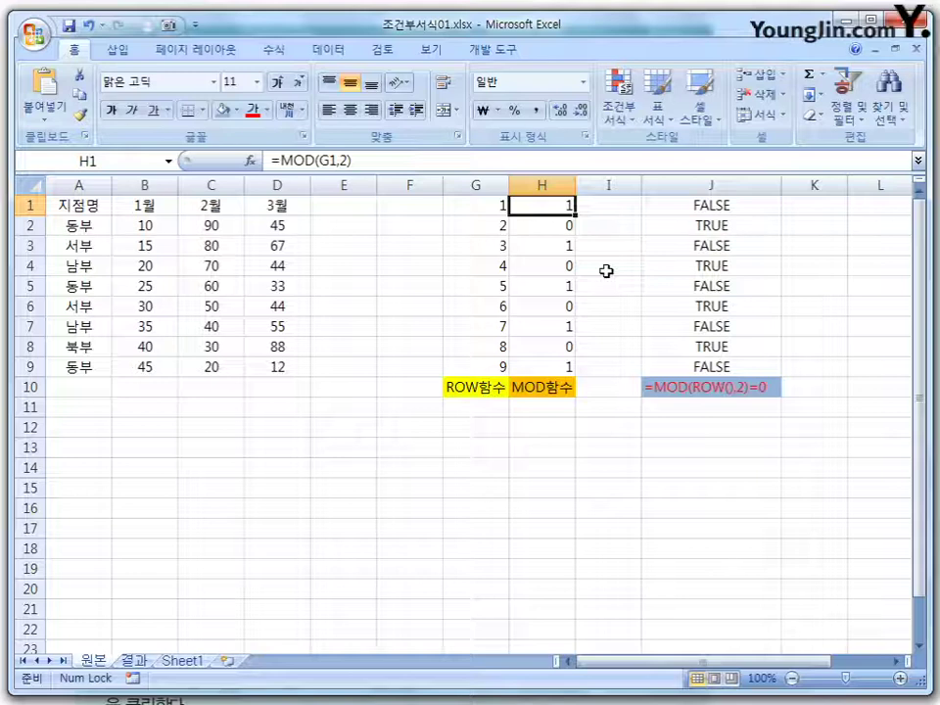
pyautogui.click(703, 386)
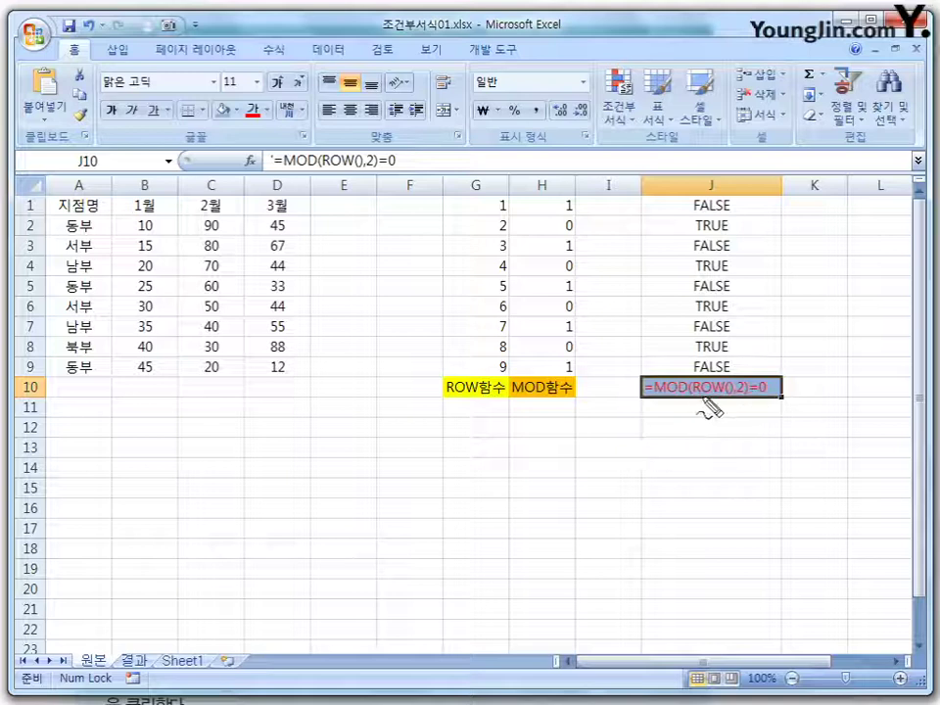
pyautogui.moveTo(698, 396)
pyautogui.mouseDown()
pyautogui.moveTo(714, 411)
pyautogui.moveTo(729, 397)
pyautogui.moveTo(714, 433)
pyautogui.moveTo(724, 438)
pyautogui.moveTo(746, 433)
pyautogui.moveTo(773, 390)
pyautogui.moveTo(762, 401)
pyautogui.mouseUp()
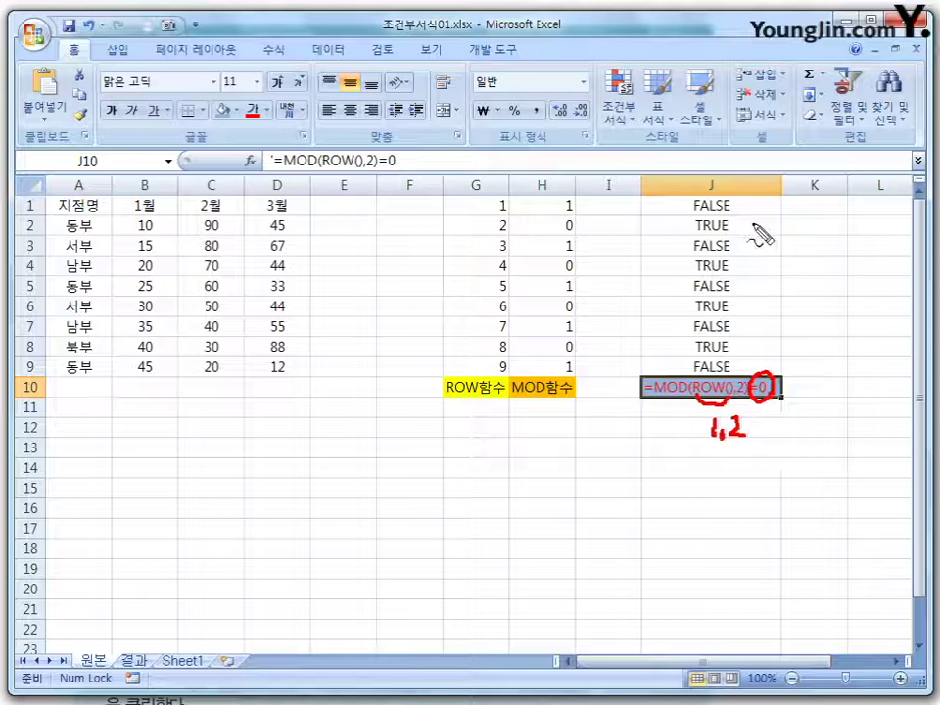
pyautogui.moveTo(749, 200); pyautogui.dragTo(766, 206)
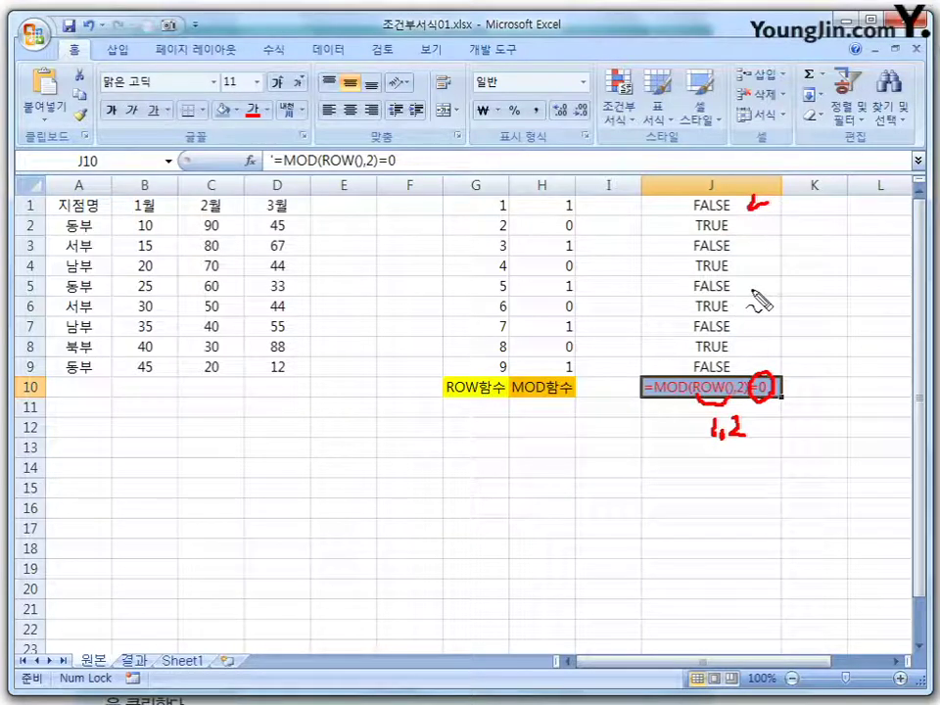
pyautogui.press('Escape')
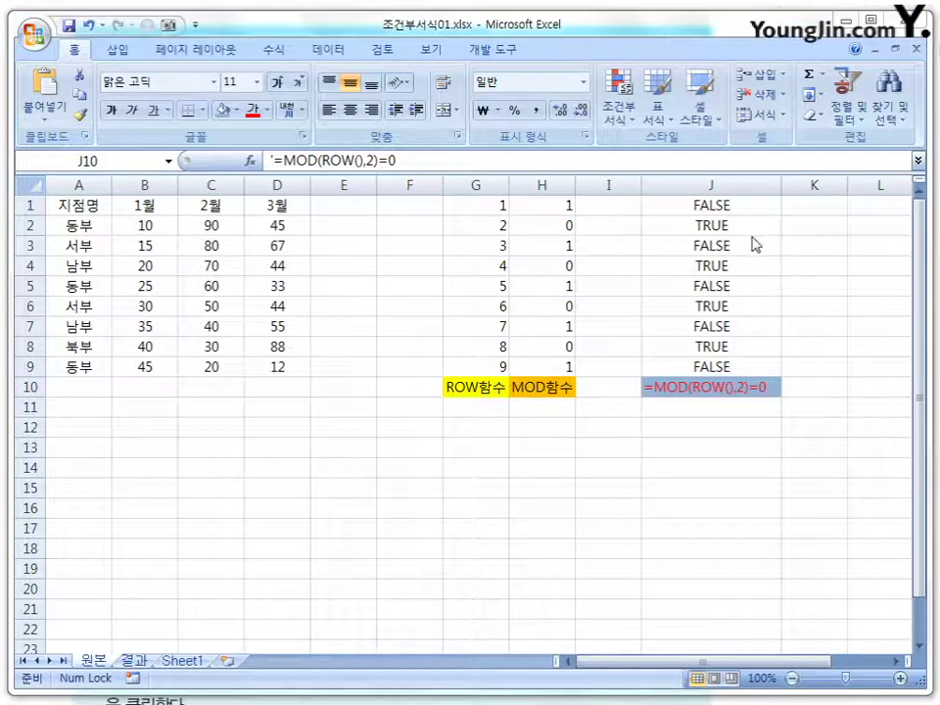
# Step: Examine the formula in J1, marking its MOD, ROW and comparison parts and its result, and clear the markings
pyautogui.click(726, 205)
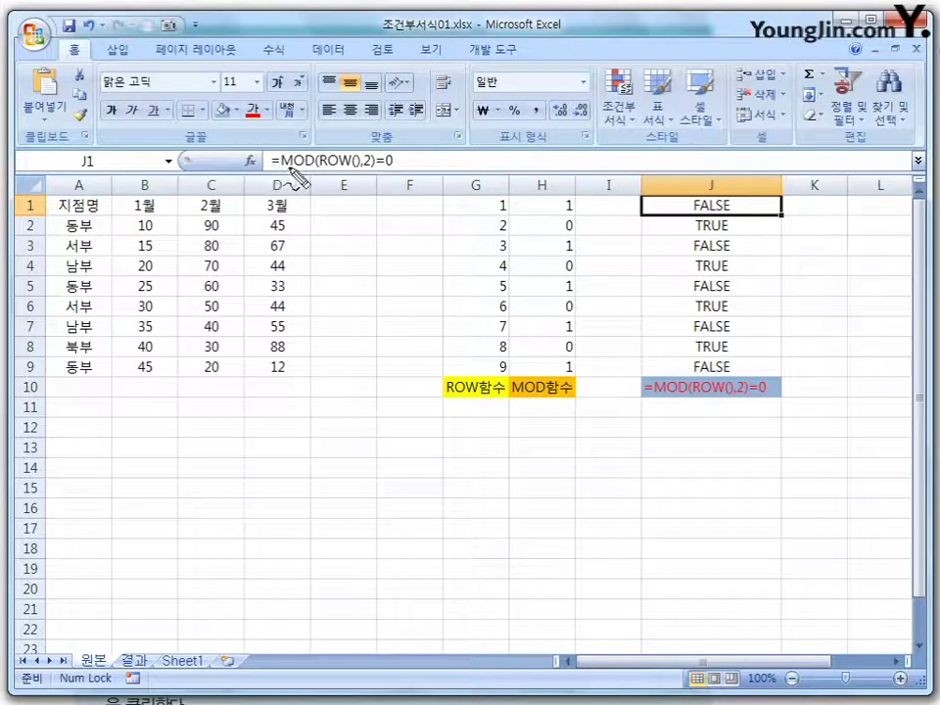
pyautogui.moveTo(280, 165)
pyautogui.mouseDown()
pyautogui.moveTo(361, 167)
pyautogui.moveTo(346, 191)
pyautogui.moveTo(361, 182)
pyautogui.moveTo(369, 192)
pyautogui.mouseUp()
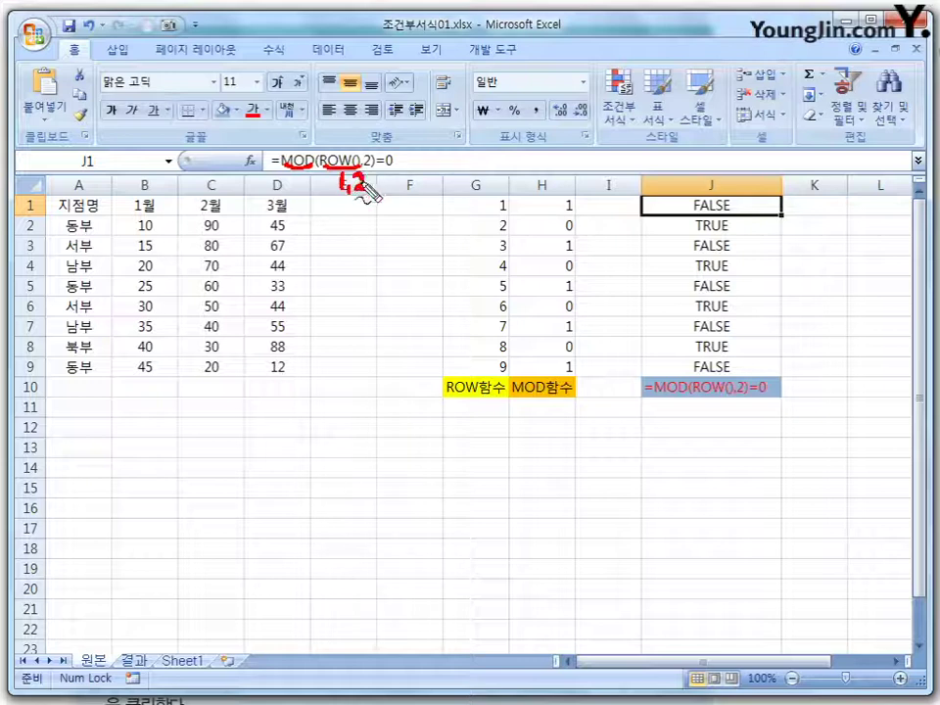
pyautogui.moveTo(343, 195)
pyautogui.mouseDown()
pyautogui.moveTo(364, 195)
pyautogui.moveTo(395, 175)
pyautogui.mouseUp()
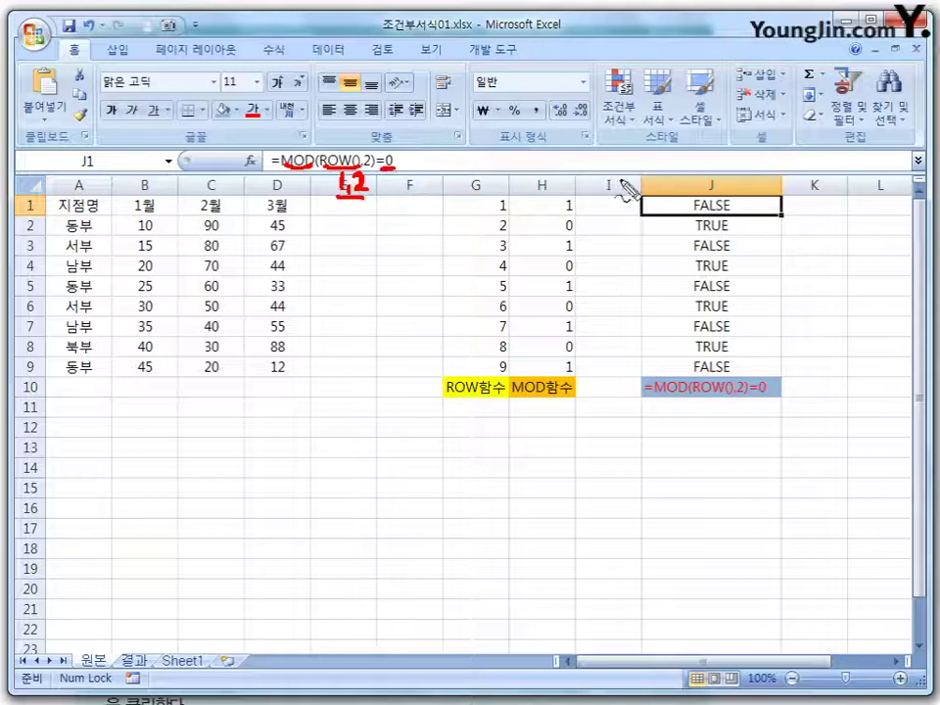
pyautogui.moveTo(678, 208); pyautogui.dragTo(724, 208)
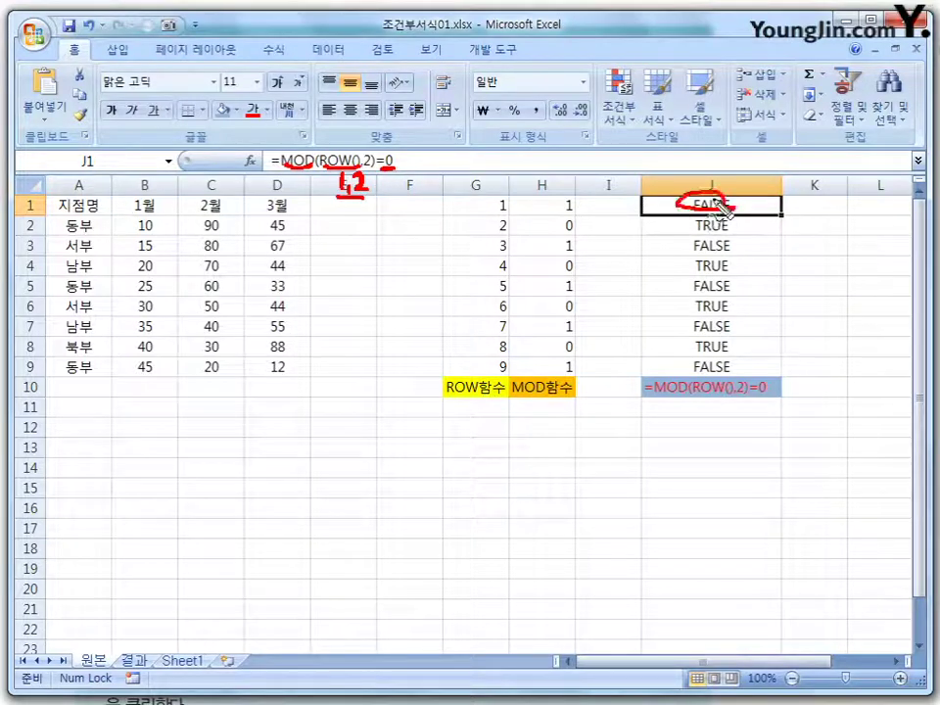
pyautogui.press('Escape')
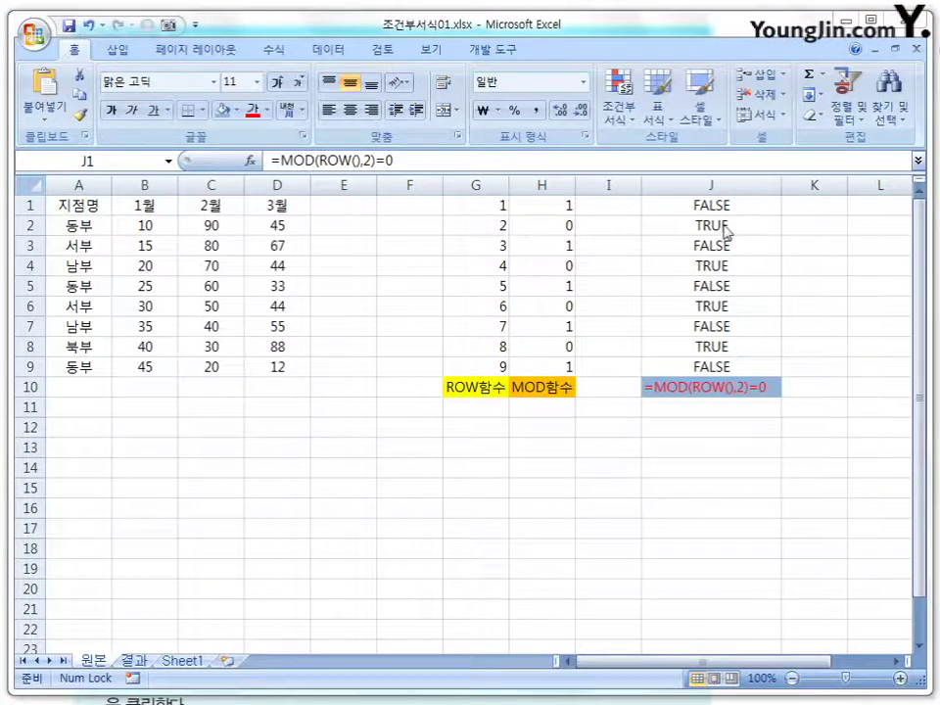
# Step: Examine the formula in J2, working out 2 divided by 2 and marking the TRUE results against the MOD remainders, and clear the markings
pyautogui.click(723, 223)
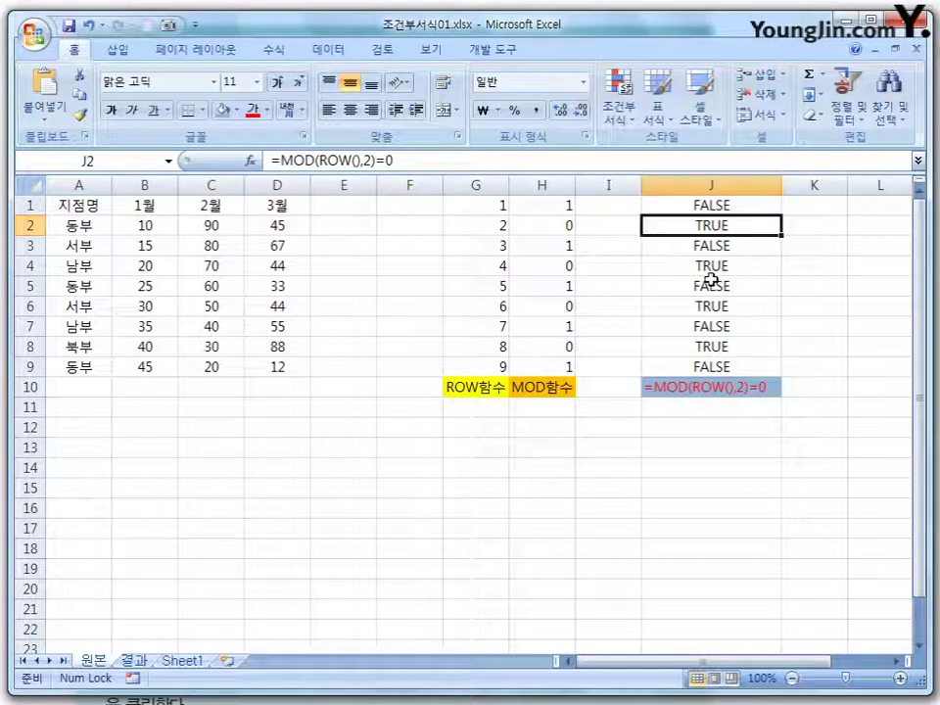
pyautogui.moveTo(327, 168)
pyautogui.mouseDown()
pyautogui.moveTo(356, 174)
pyautogui.moveTo(340, 193)
pyautogui.moveTo(374, 196)
pyautogui.moveTo(346, 212)
pyautogui.moveTo(380, 224)
pyautogui.mouseUp()
pyautogui.click(355, 197)
pyautogui.moveTo(403, 211); pyautogui.dragTo(401, 212)
pyautogui.moveTo(728, 234)
pyautogui.mouseDown()
pyautogui.moveTo(693, 229)
pyautogui.moveTo(742, 227)
pyautogui.moveTo(737, 344)
pyautogui.mouseUp()
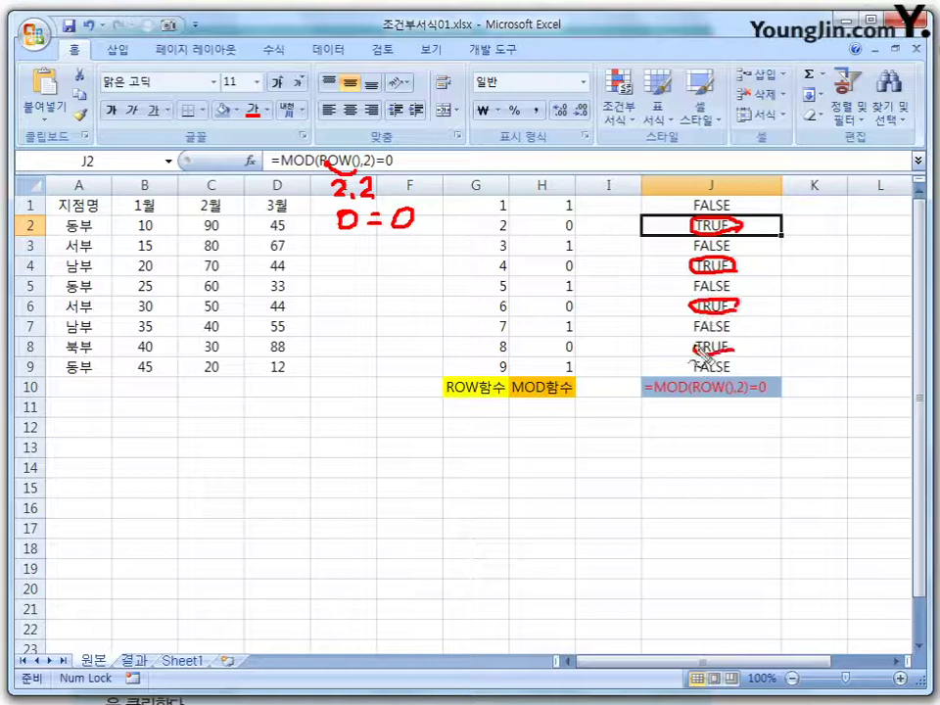
pyautogui.moveTo(560, 225)
pyautogui.mouseDown()
pyautogui.moveTo(580, 228)
pyautogui.moveTo(576, 348)
pyautogui.mouseUp()
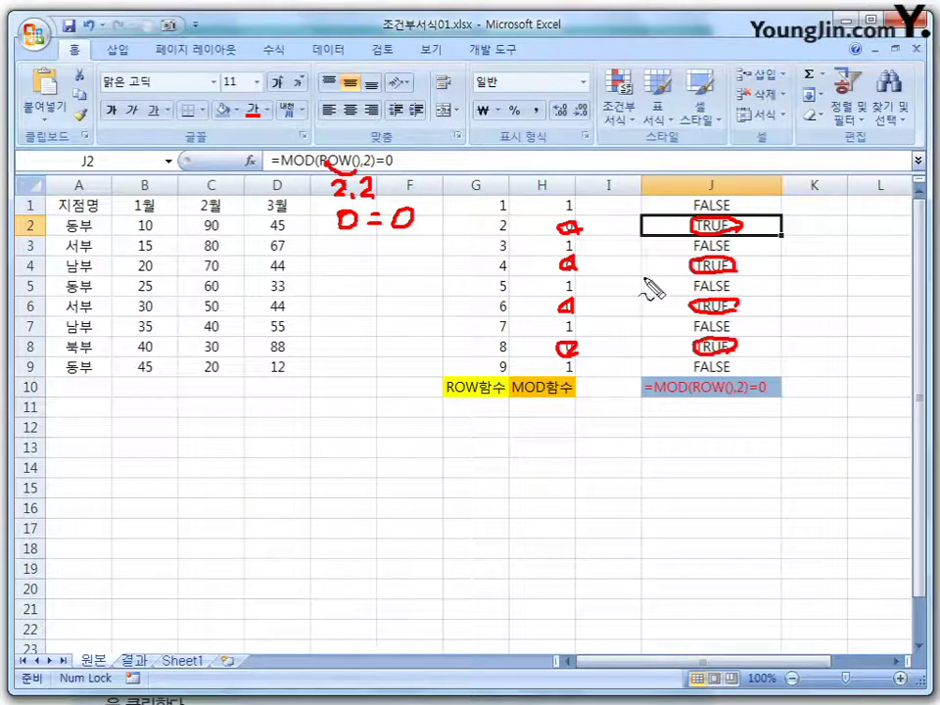
pyautogui.press('Escape')
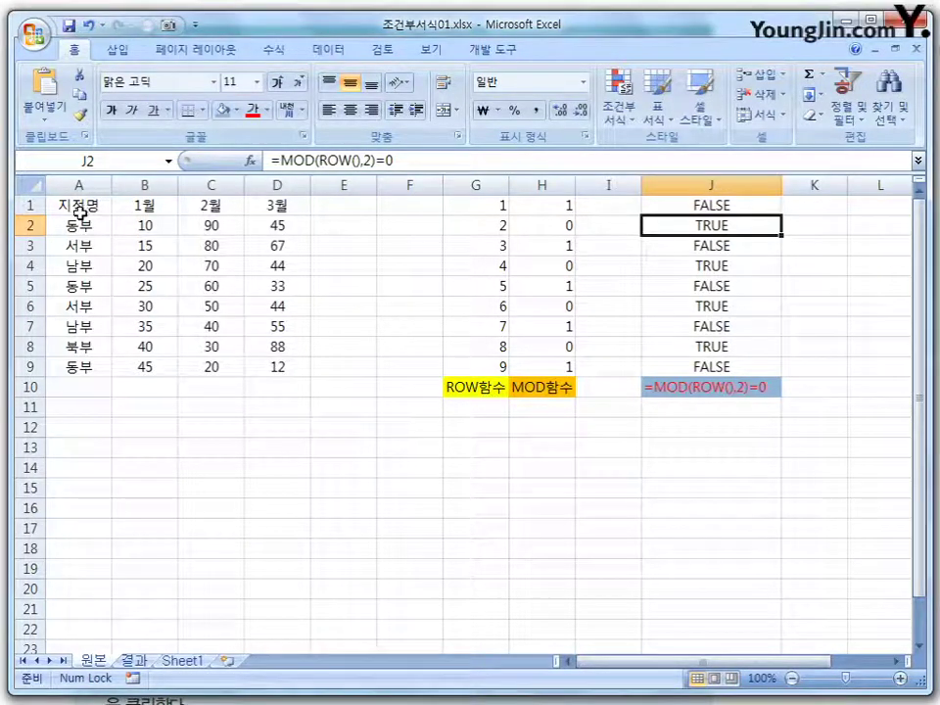
# Step: Create a formula-based conditional formatting rule for A2:D9 with the formula =mod(row(),2)=0
pyautogui.moveTo(91, 225); pyautogui.dragTo(279, 362)
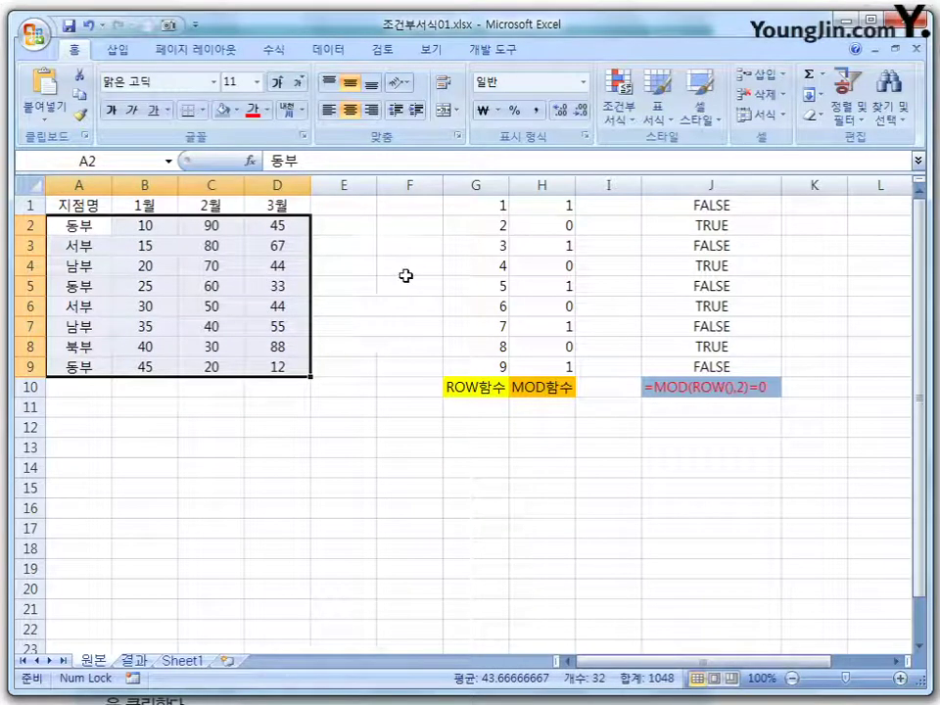
pyautogui.click(632, 125)
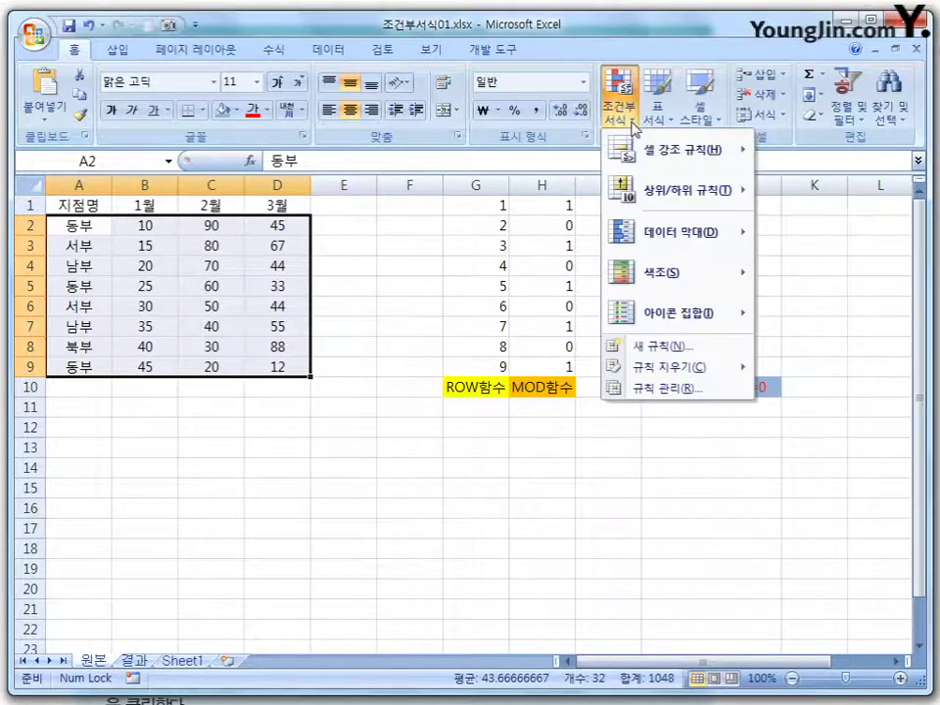
pyautogui.click(683, 349)
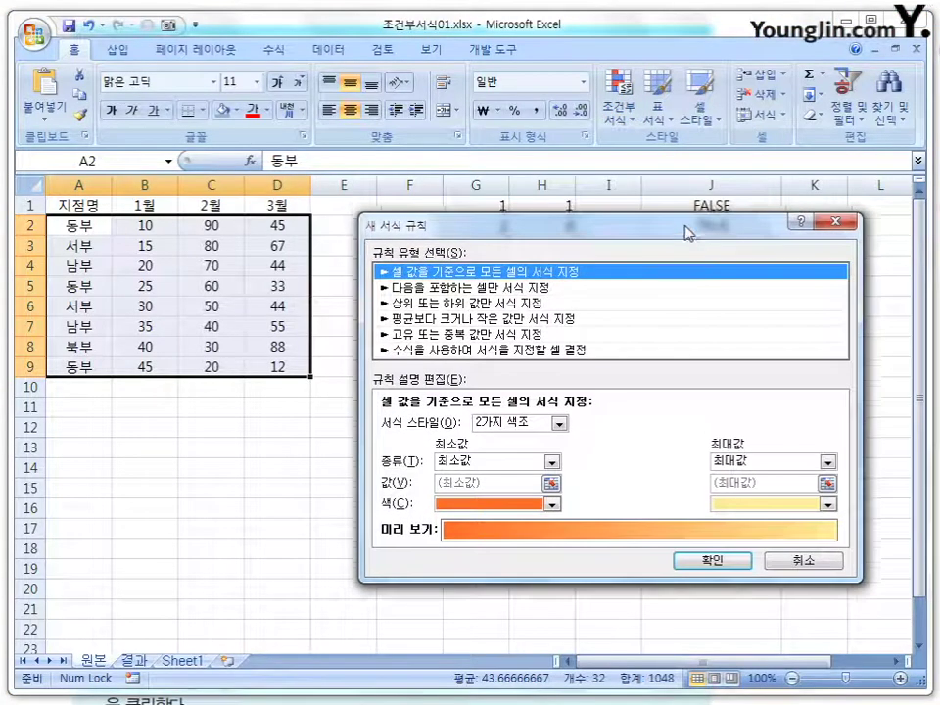
pyautogui.moveTo(684, 233); pyautogui.dragTo(674, 222)
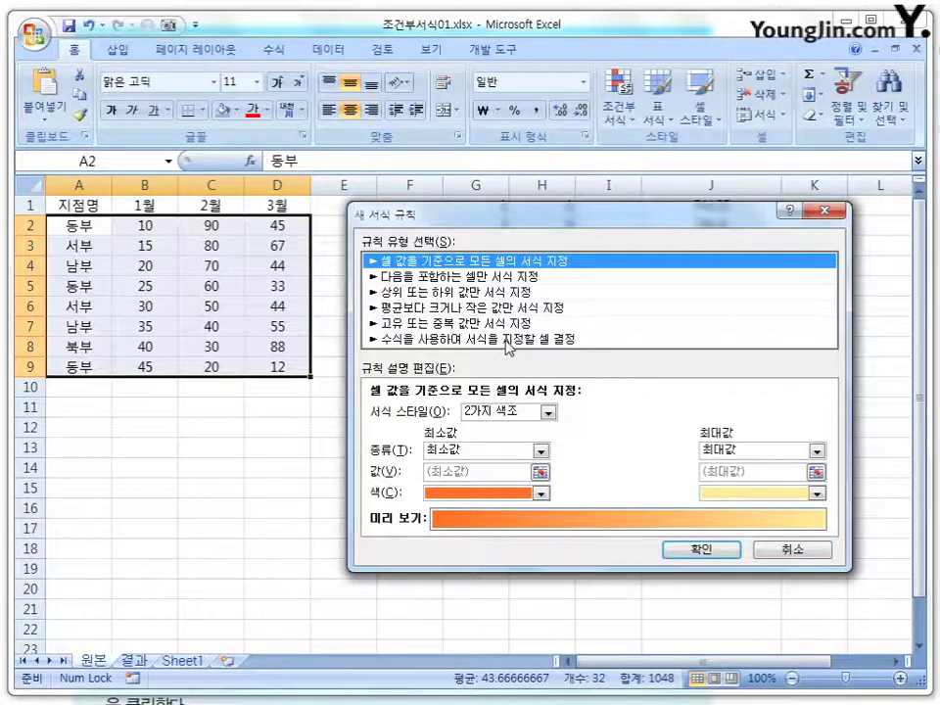
pyautogui.click(506, 340)
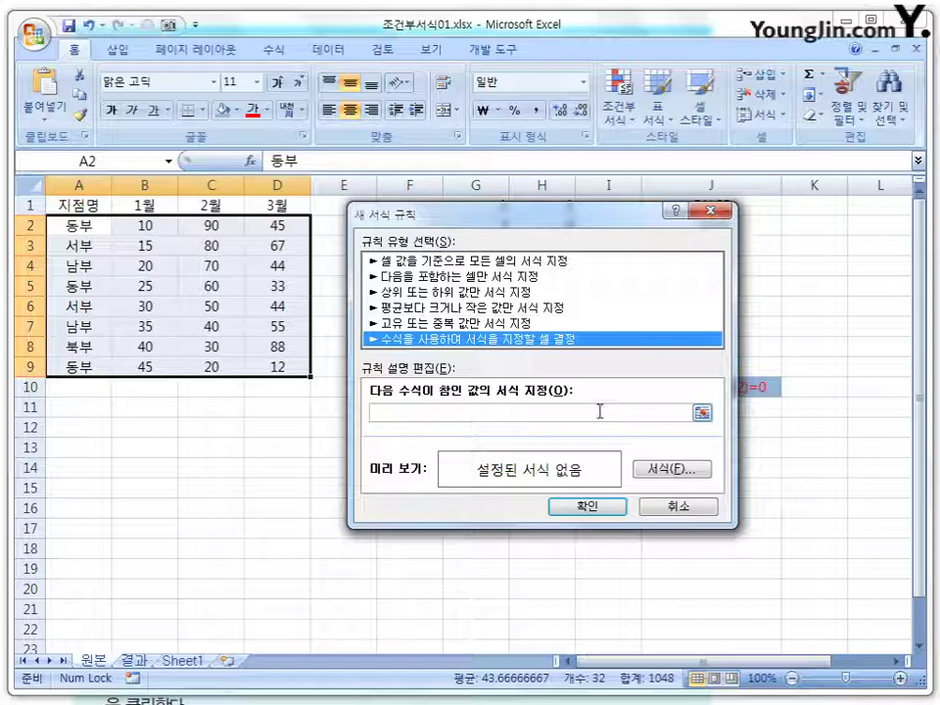
pyautogui.click(483, 414)
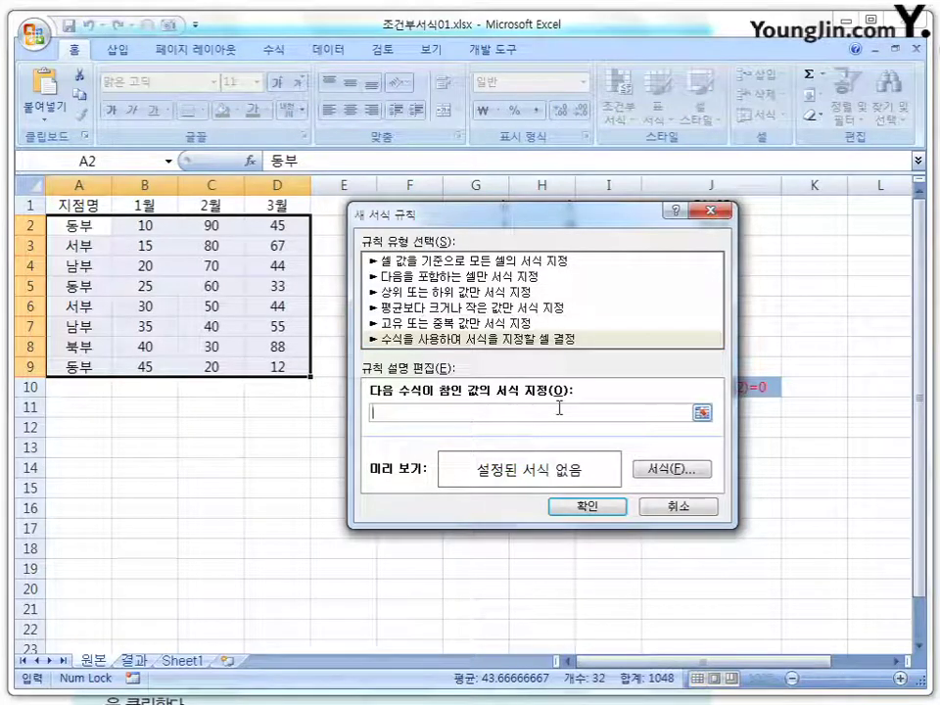
pyautogui.write('ㅋ')
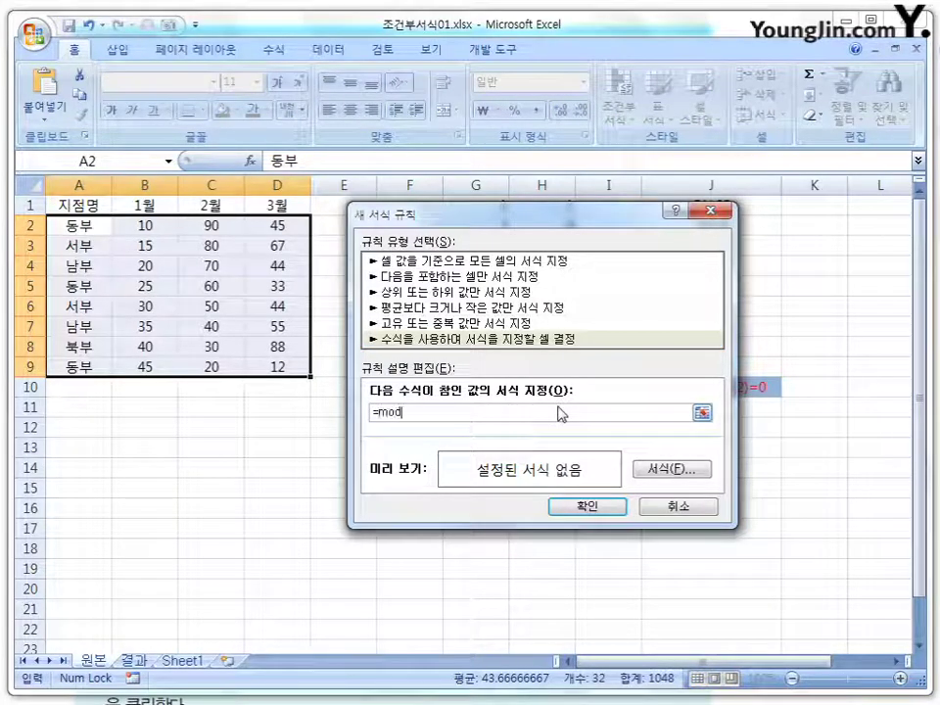
pyautogui.write('mod(')
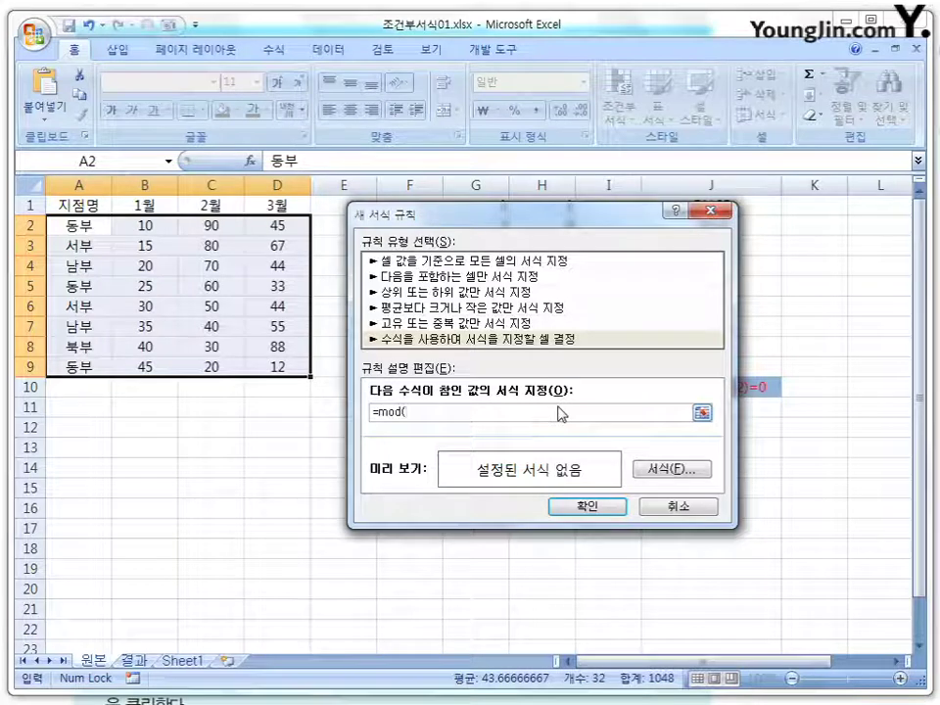
pyautogui.write('row(),2)=0')
# Step: Give the even-row rule a bold font style and a red fill, and apply it to the table
pyautogui.click(674, 471)
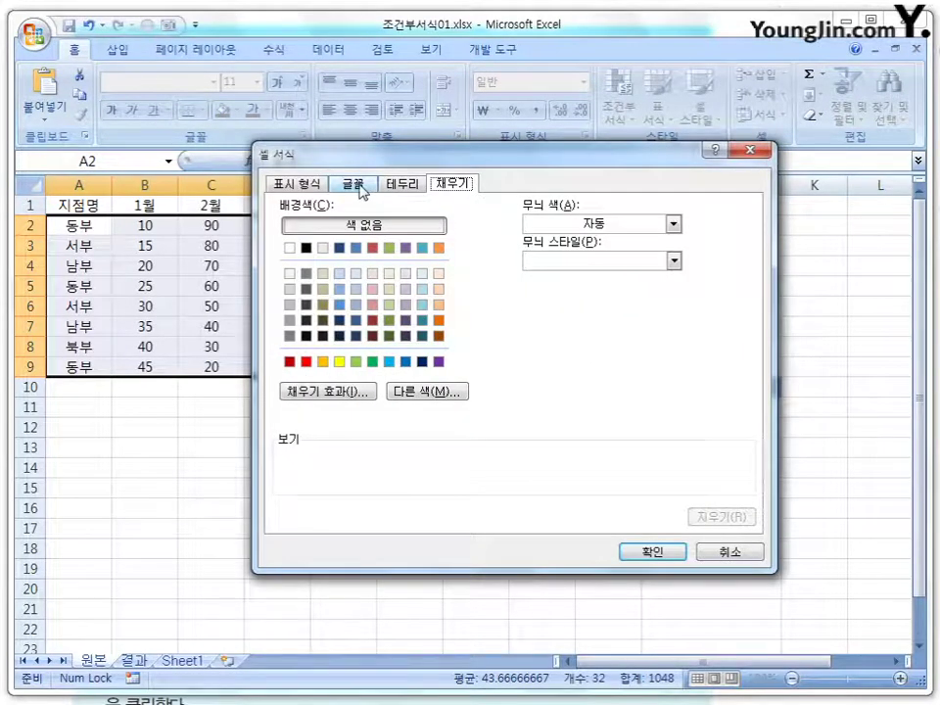
pyautogui.click(361, 188)
pyautogui.click(579, 259)
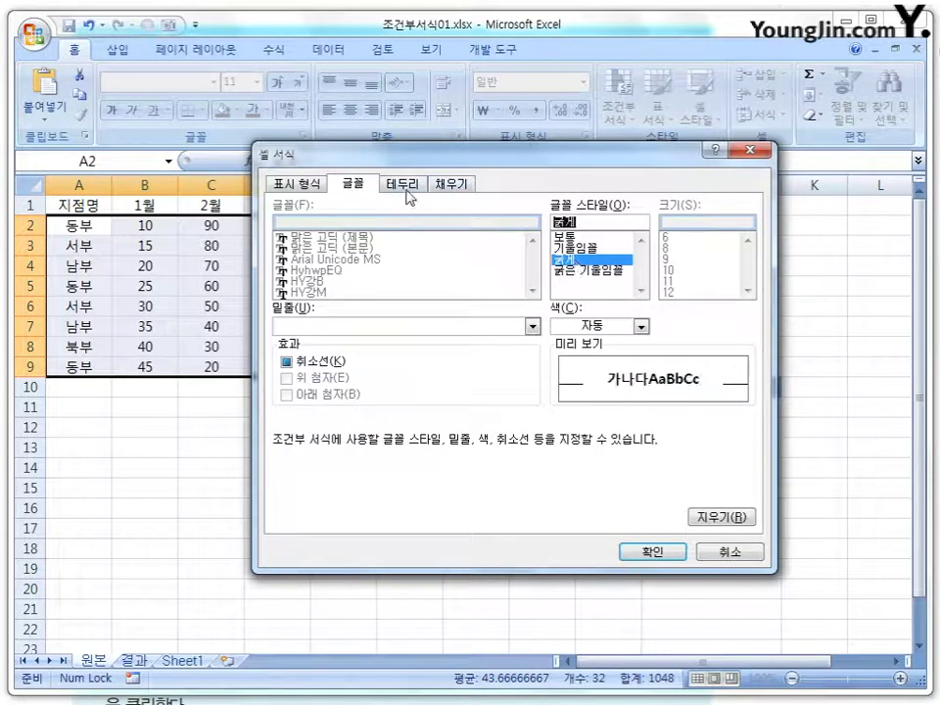
pyautogui.click(453, 184)
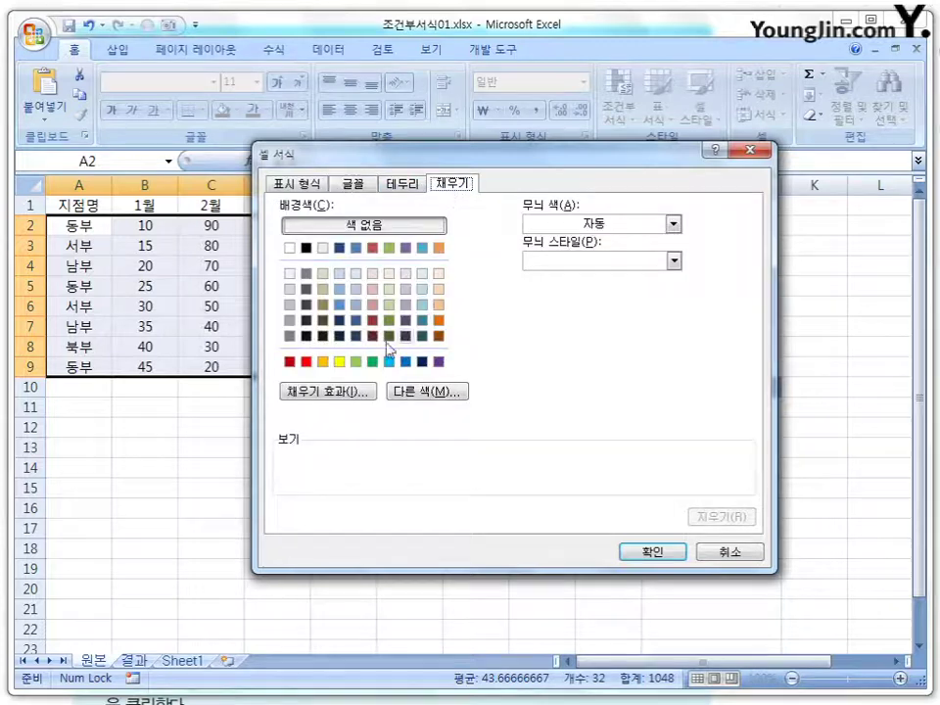
pyautogui.click(306, 361)
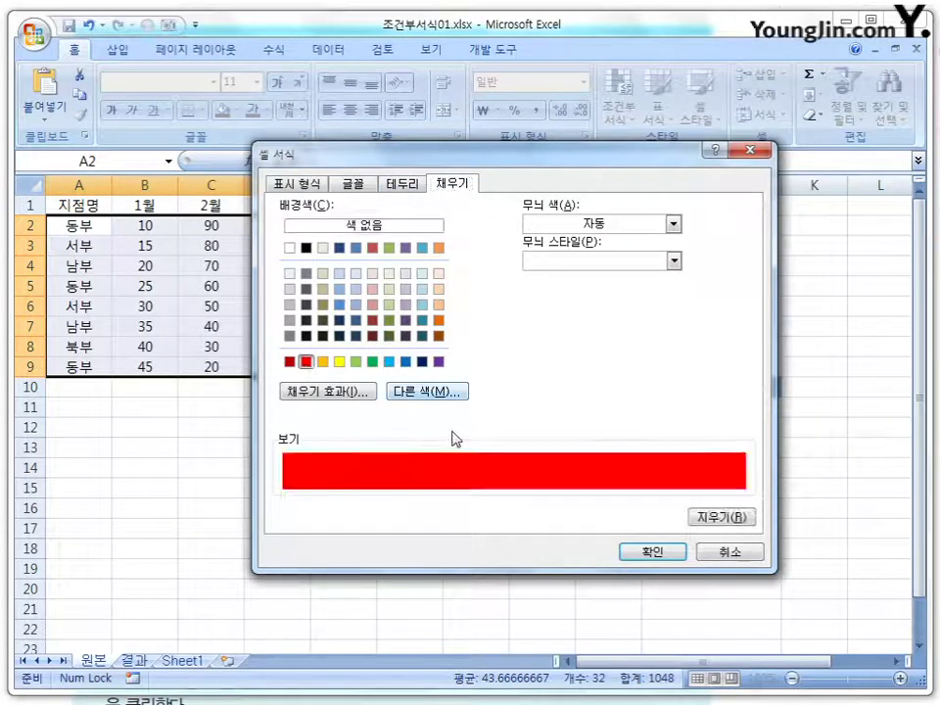
pyautogui.click(654, 554)
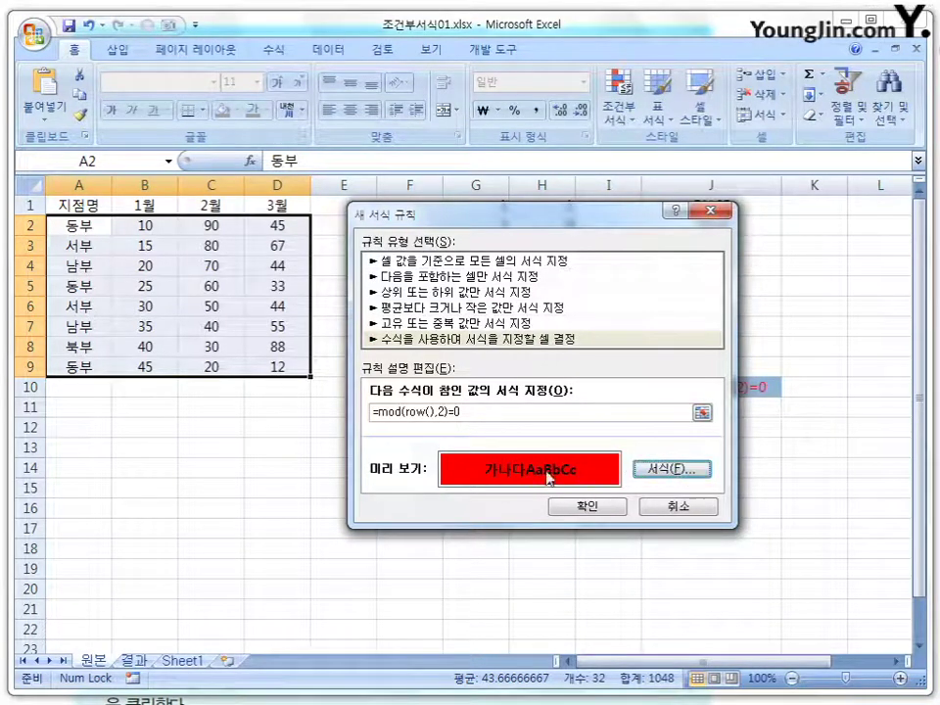
pyautogui.click(587, 506)
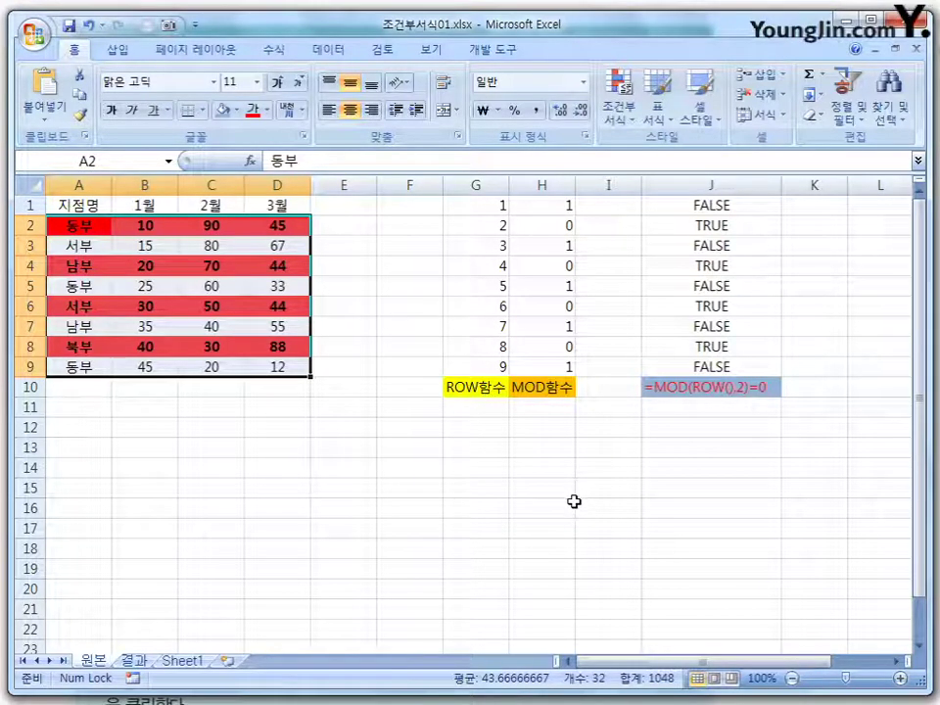
pyautogui.click(571, 502)
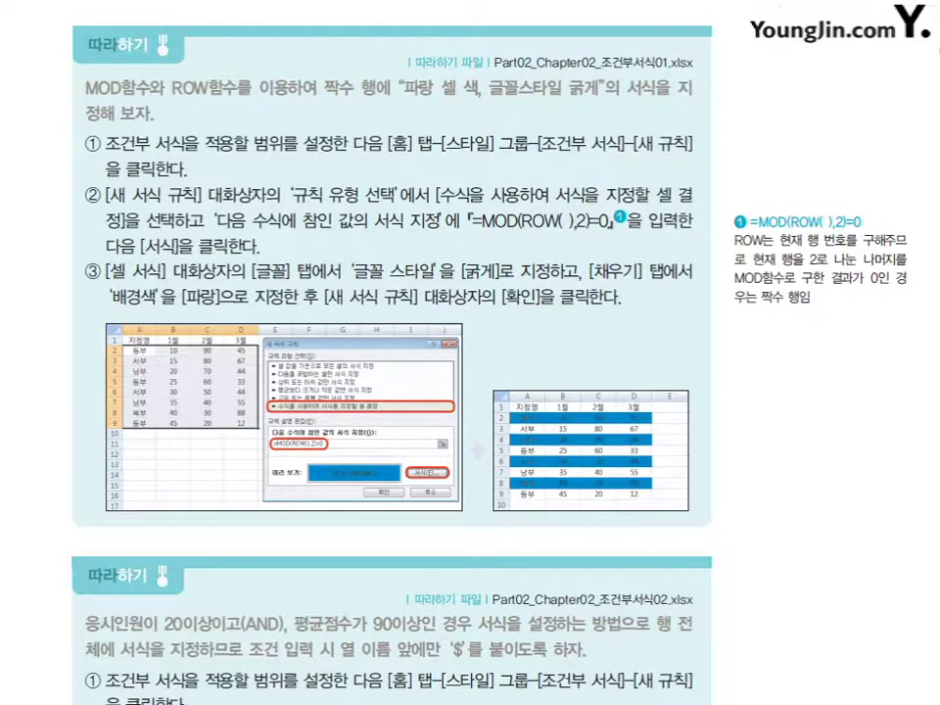
# Step: Read the textbook exercise for 조건부서식02.xlsx on formatting whole rows with an AND condition
pyautogui.scroll(-5, 392, 353)
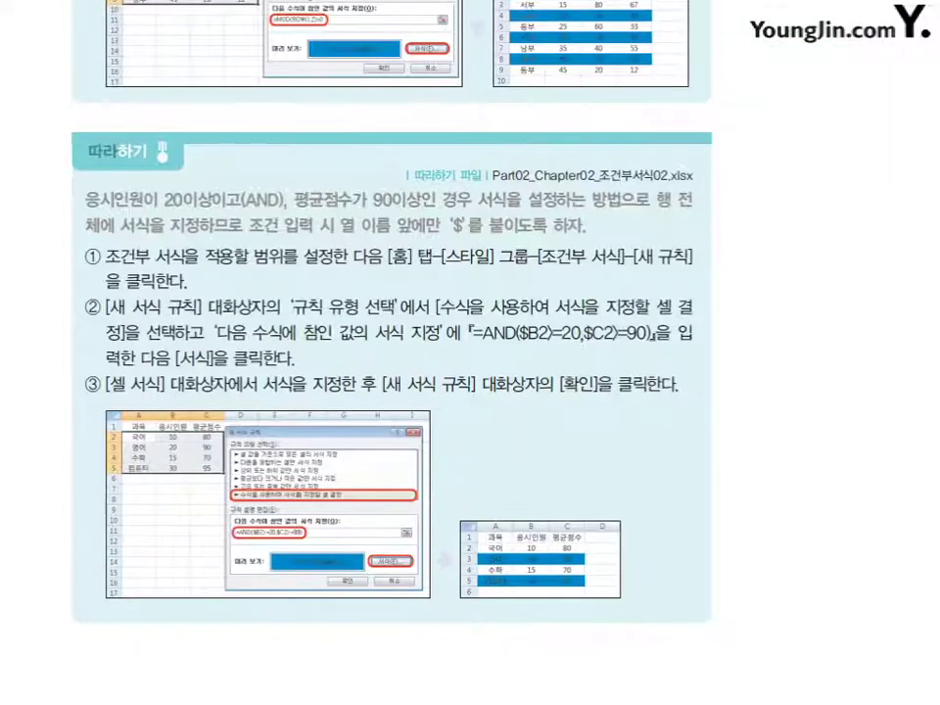
pyautogui.hotkey('ctrl', 'p')
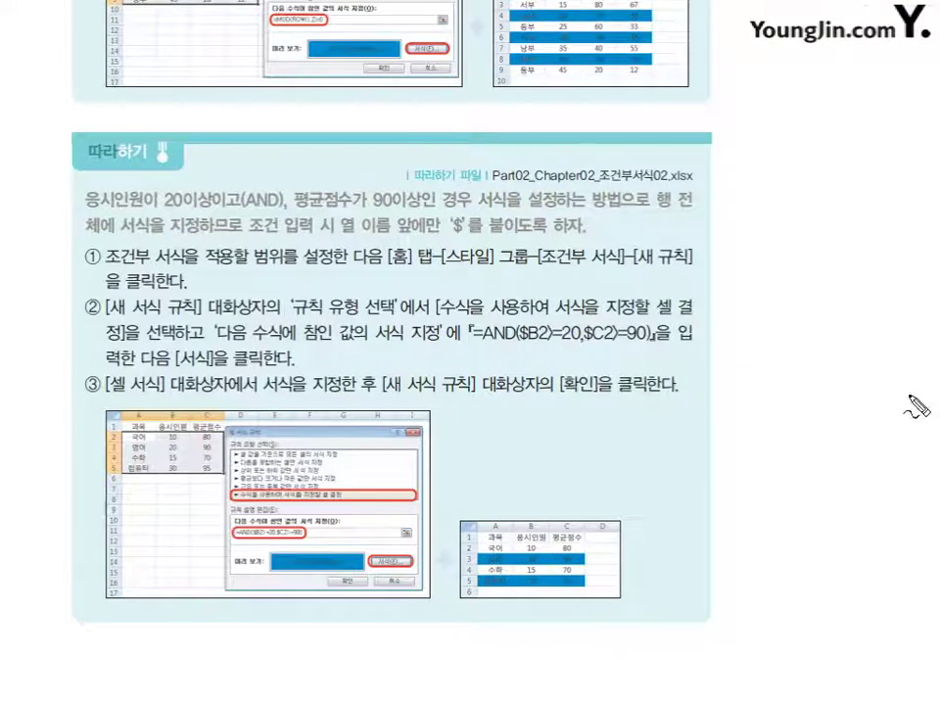
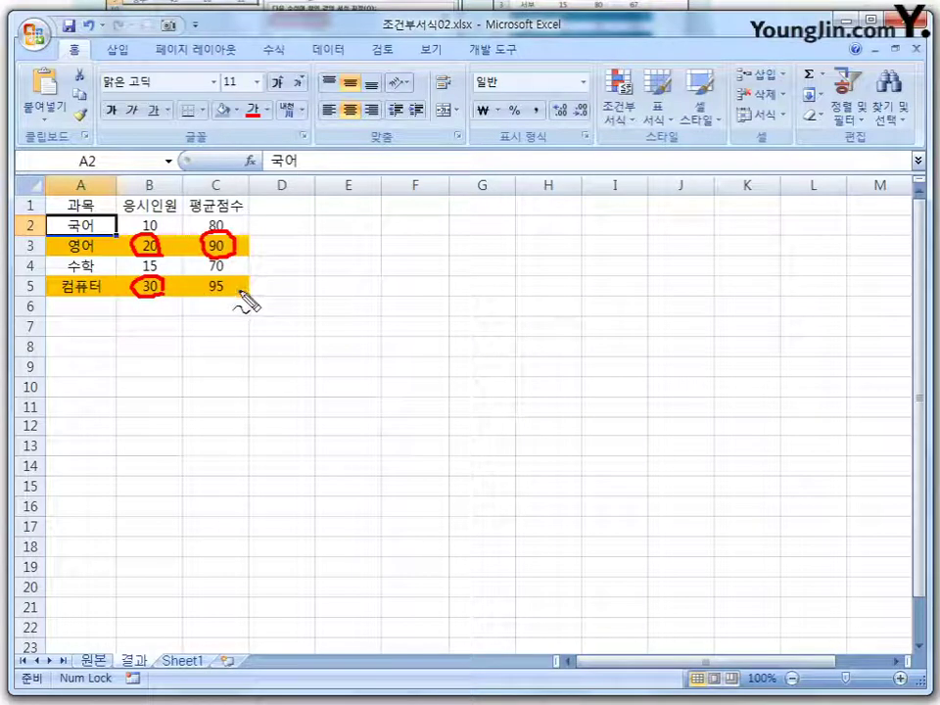
# Step: Examine the highlighted rows 3 and 5 on the 결과 sheet, marking how both values meet the AND condition, and clear the markings
pyautogui.moveTo(235, 305)
pyautogui.mouseDown()
pyautogui.moveTo(209, 294)
pyautogui.moveTo(235, 279)
pyautogui.mouseUp()
pyautogui.moveTo(168, 245); pyautogui.dragTo(201, 242)
pyautogui.moveTo(169, 286); pyautogui.dragTo(192, 286)
pyautogui.moveTo(174, 331)
pyautogui.mouseDown()
pyautogui.moveTo(208, 327)
pyautogui.moveTo(228, 309)
pyautogui.moveTo(235, 331)
pyautogui.moveTo(250, 329)
pyautogui.moveTo(237, 331)
pyautogui.mouseUp()
pyautogui.moveTo(284, 240); pyautogui.dragTo(282, 310)
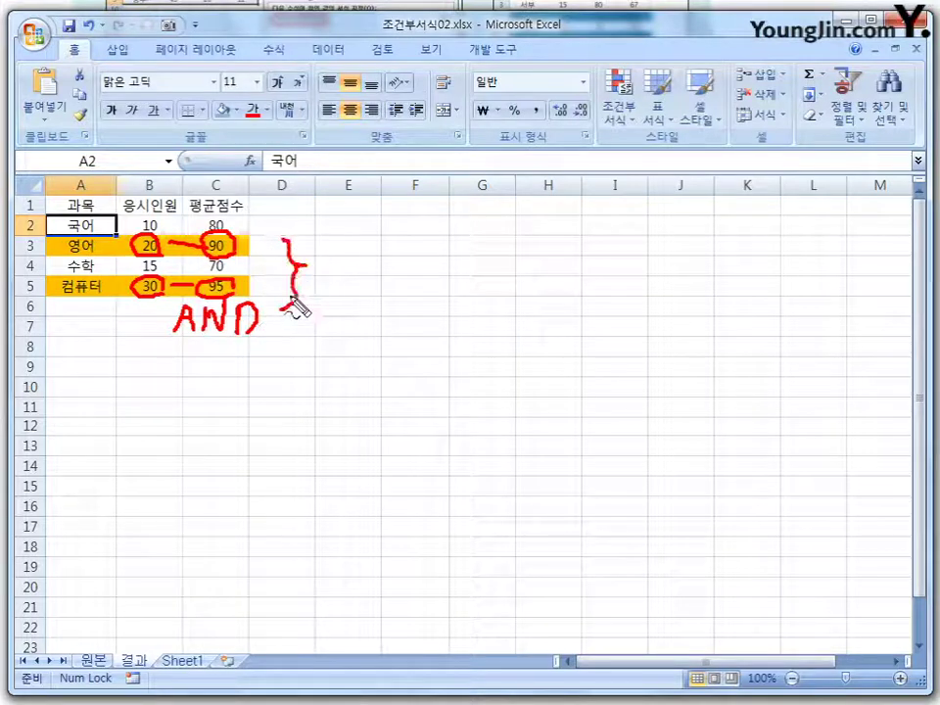
pyautogui.moveTo(67, 249); pyautogui.dragTo(205, 245)
pyautogui.moveTo(137, 286); pyautogui.dragTo(104, 288)
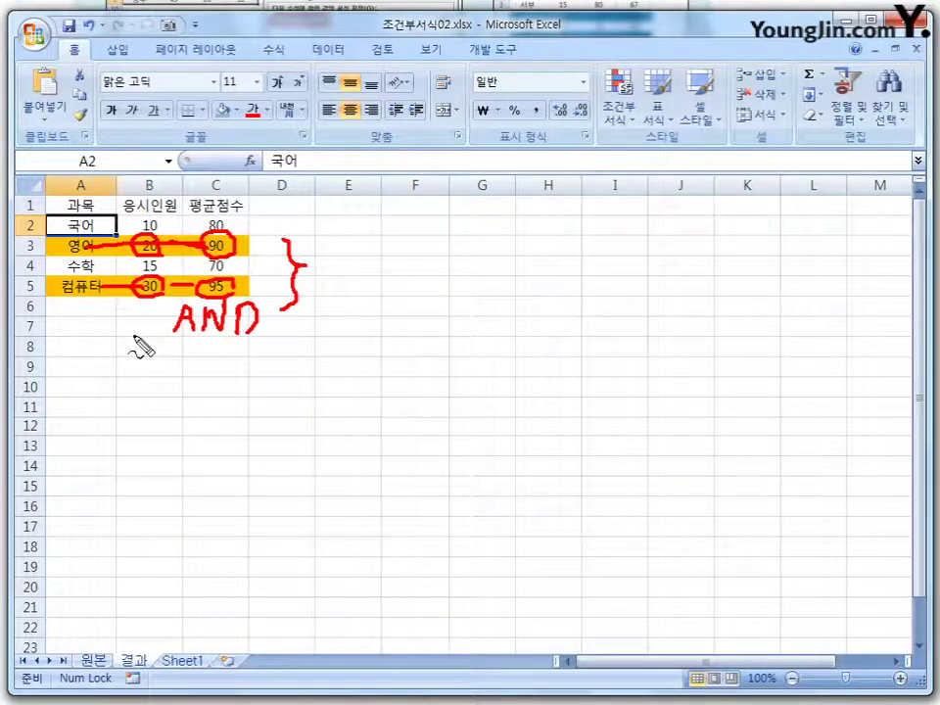
pyautogui.press('Escape')
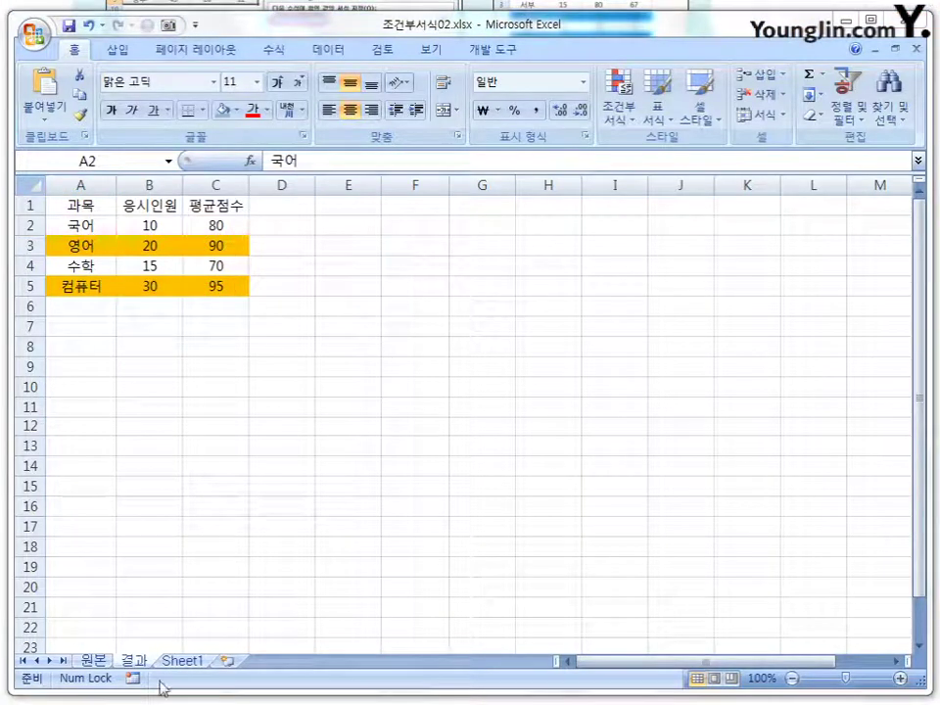
# Step: Start a new formula-based conditional formatting rule for A2:C5 on the 원본 sheet
pyautogui.click(112, 663)
pyautogui.click(359, 363)
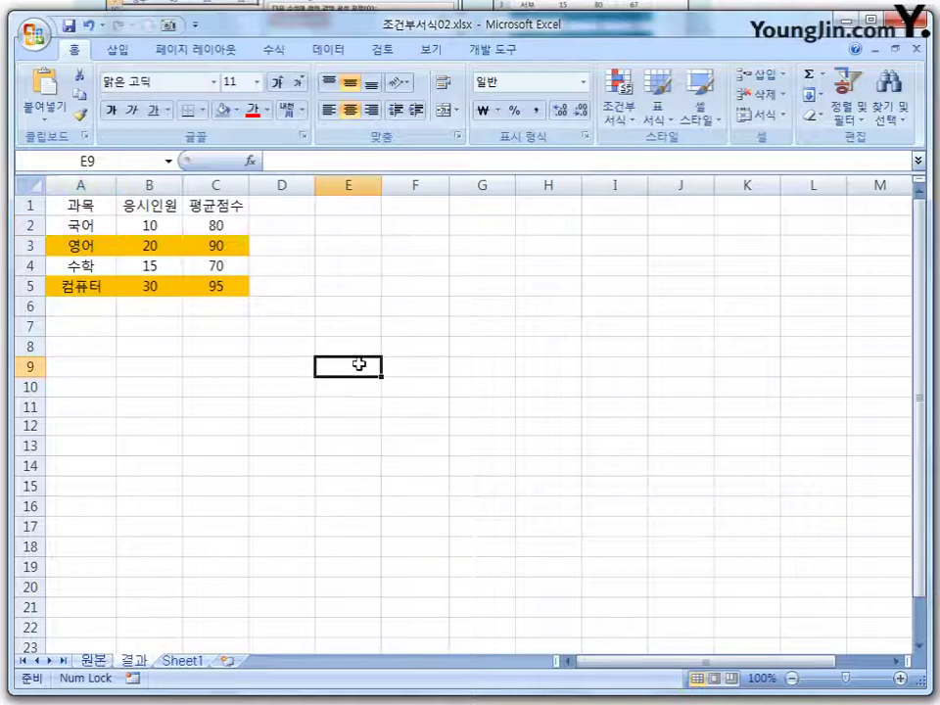
pyautogui.click(94, 661)
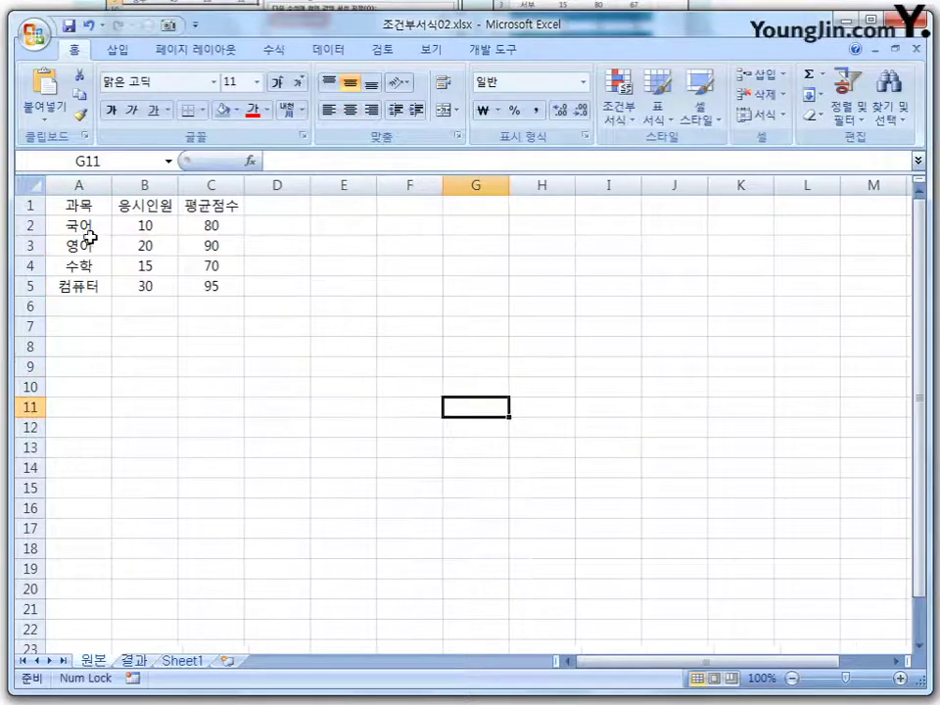
pyautogui.moveTo(81, 208); pyautogui.dragTo(240, 294)
pyautogui.click(387, 367)
pyautogui.moveTo(76, 227); pyautogui.dragTo(209, 284)
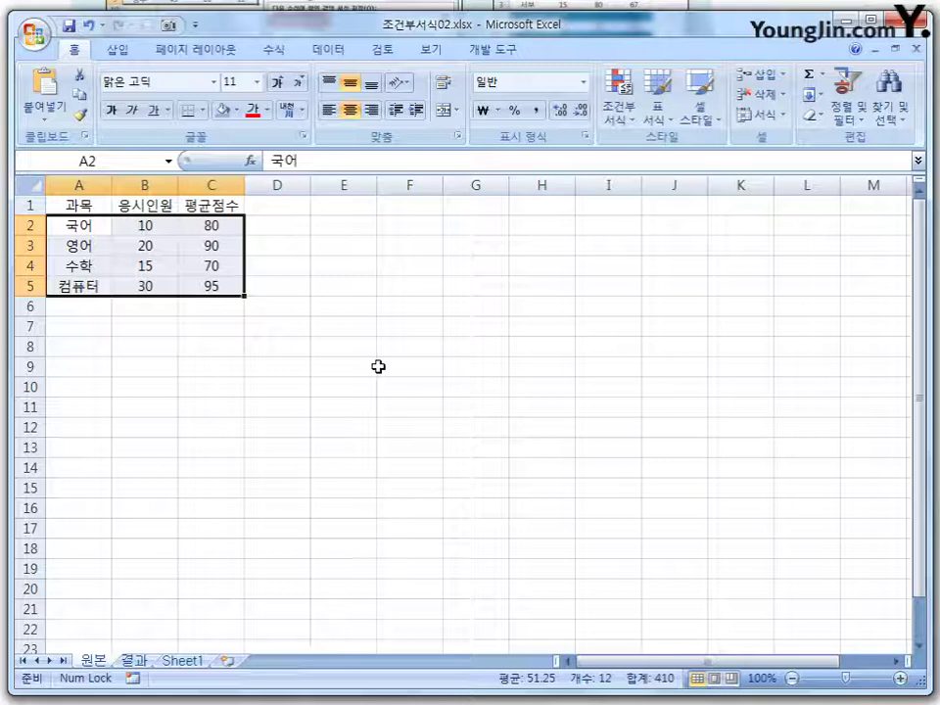
pyautogui.click(623, 121)
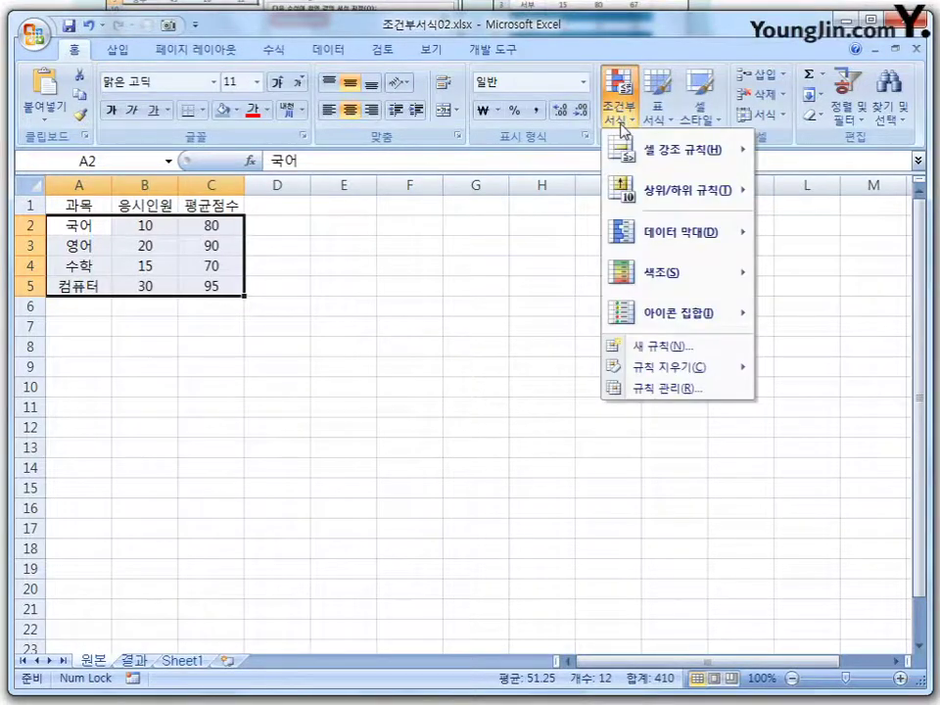
pyautogui.click(651, 346)
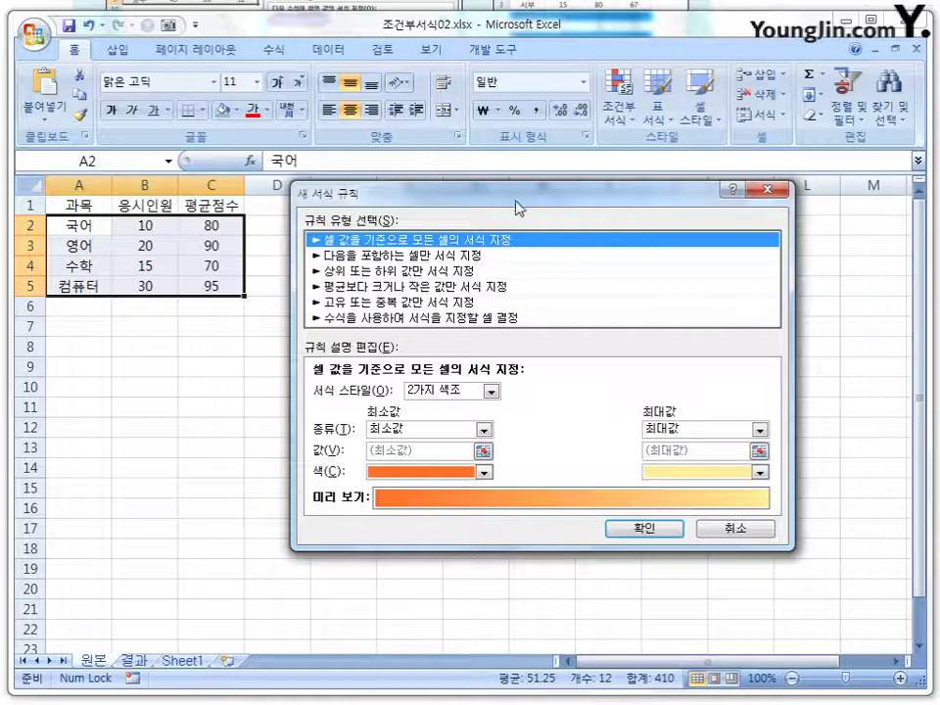
pyautogui.click(384, 357)
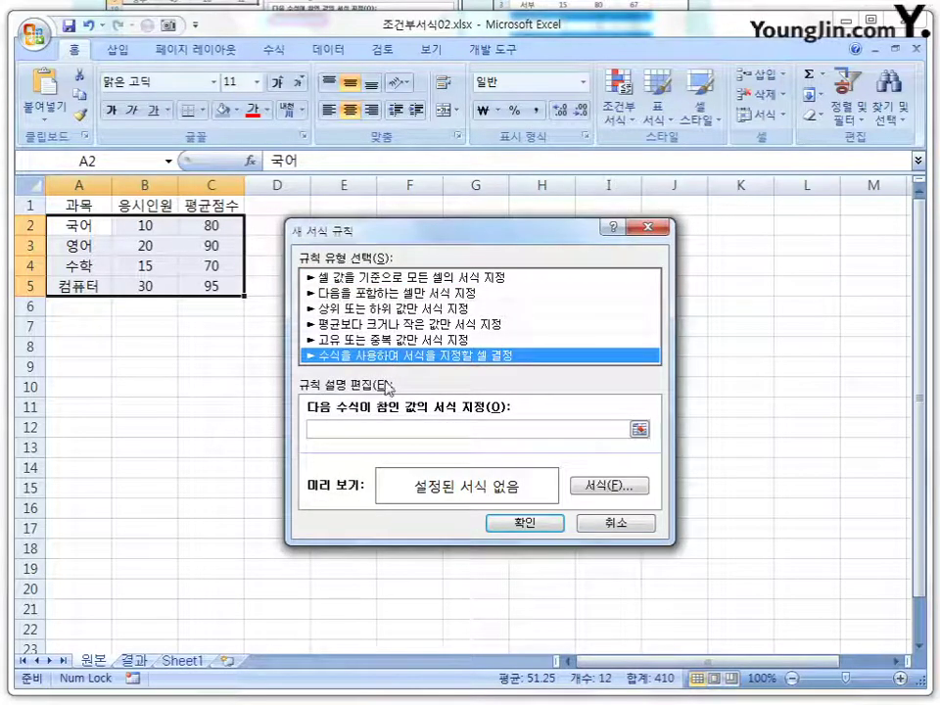
# Step: Enter the rule formula =and($b2>=20,$c2>=90) for the new conditional formatting rule
pyautogui.click(364, 425)
pyautogui.write('=ㅎ')
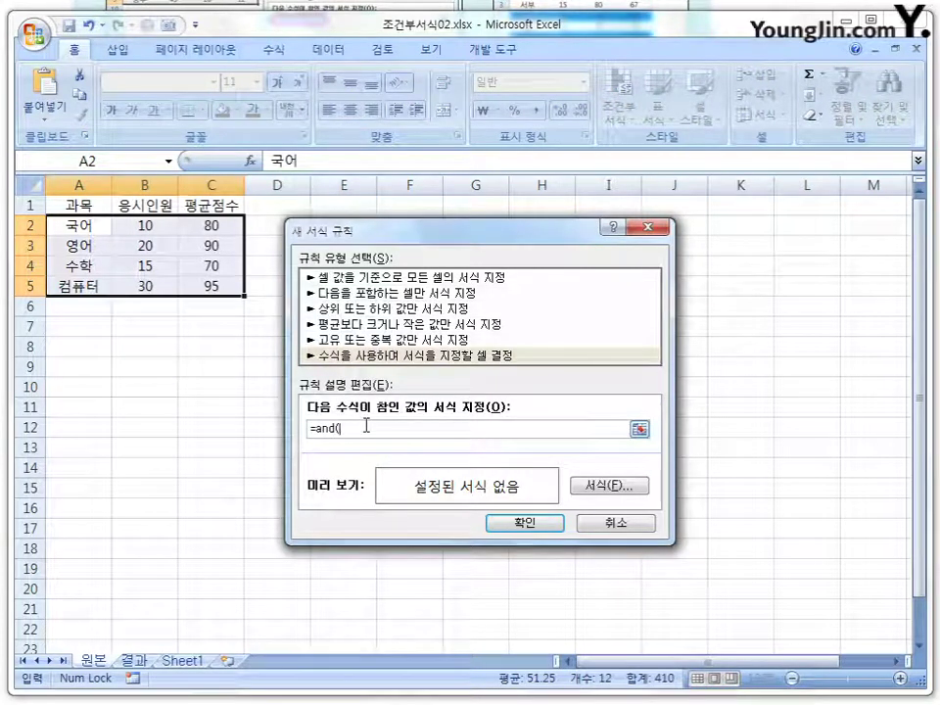
pyautogui.write('$b2>')
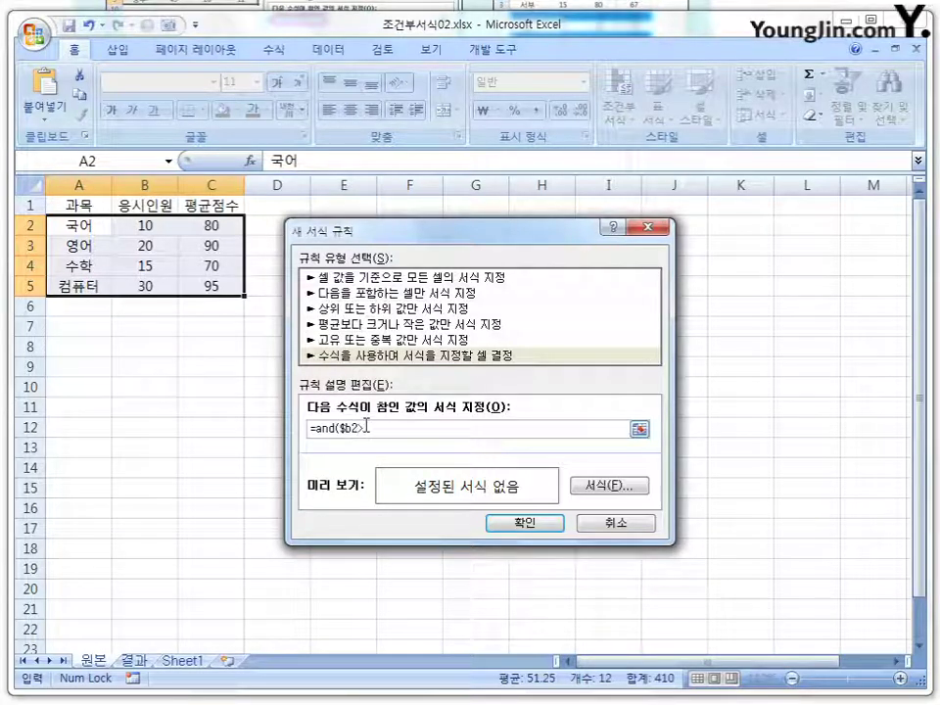
pyautogui.write('=20,')
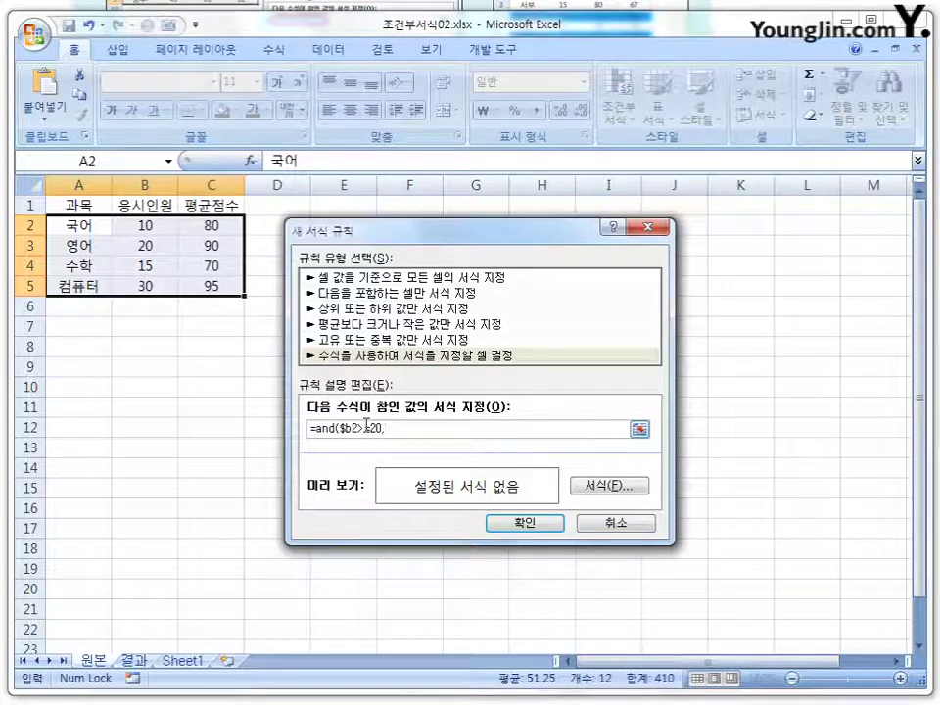
pyautogui.write('$')
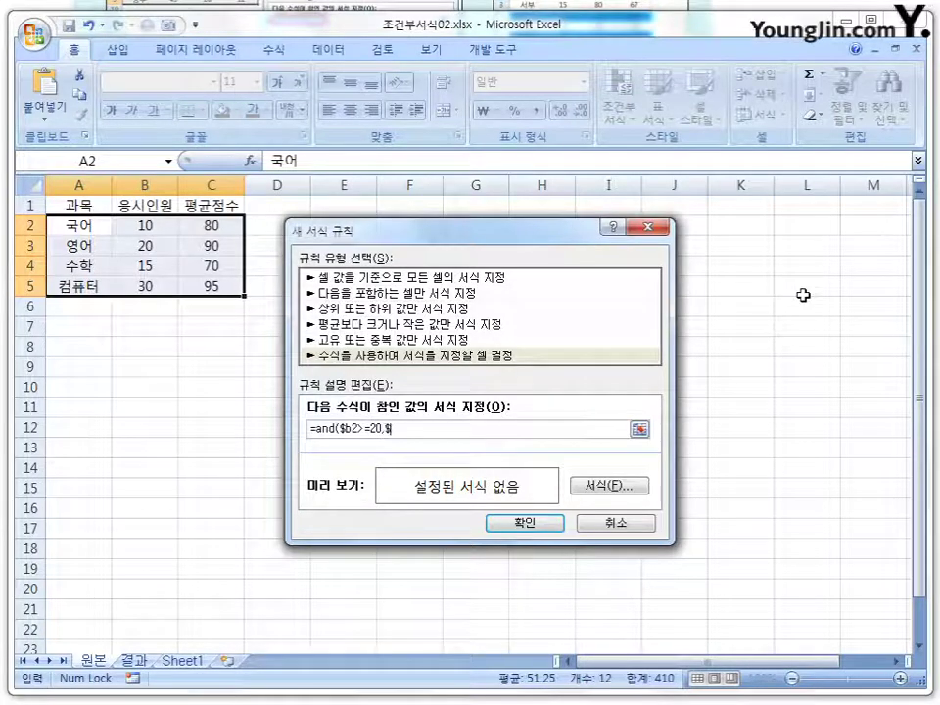
pyautogui.write('c2>=90')
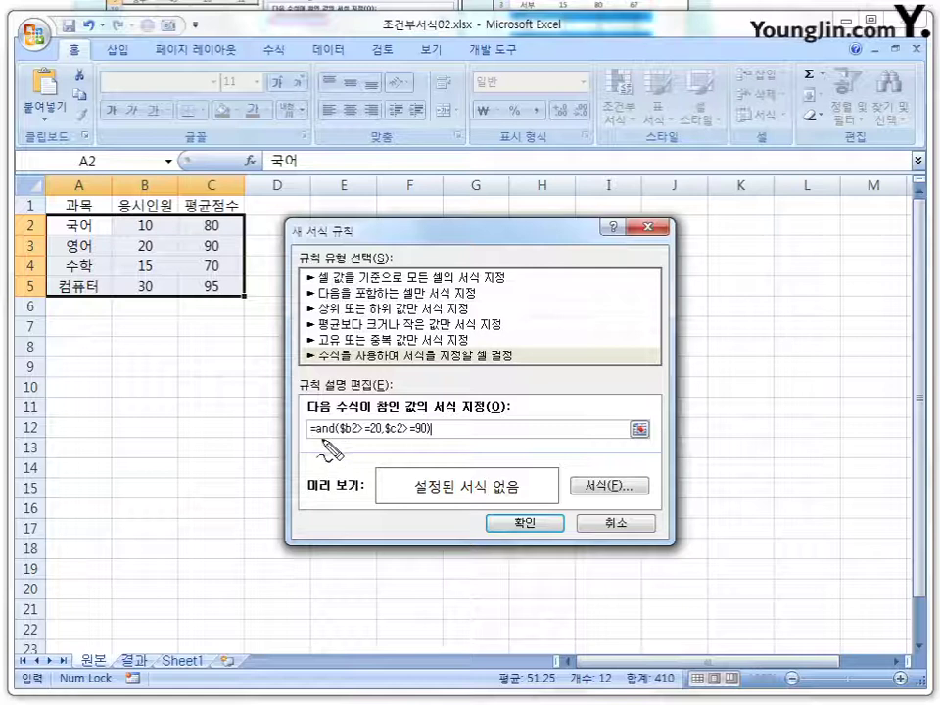
# Step: Examine the parts of the AND formula against the values in rows 3 and 5, marking them with the pen, and clear the markings
pyautogui.moveTo(307, 431); pyautogui.dragTo(378, 440)
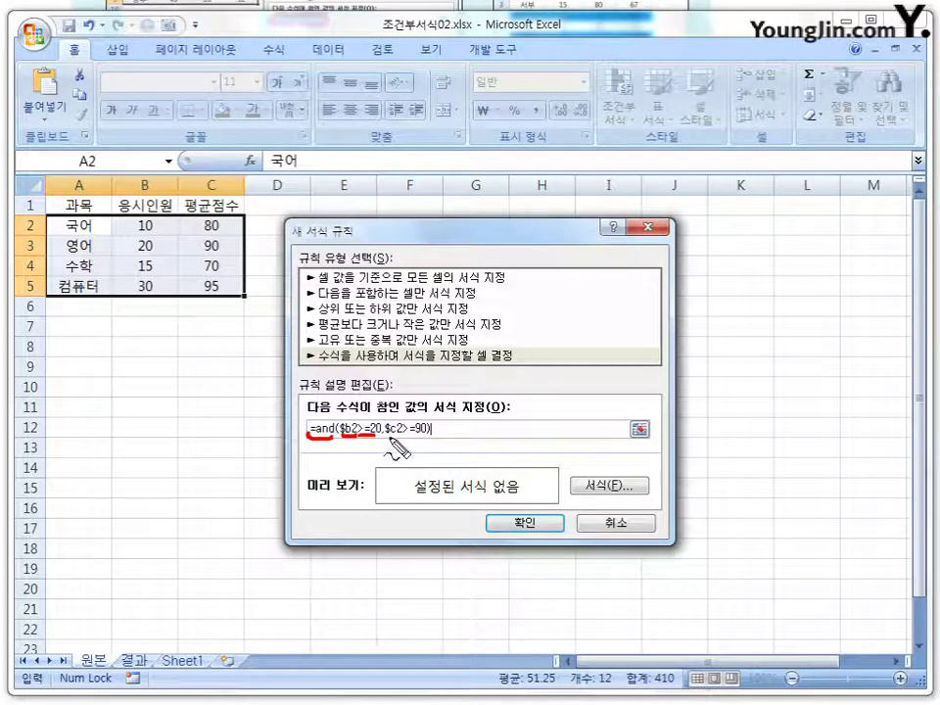
pyautogui.moveTo(385, 438); pyautogui.dragTo(403, 439)
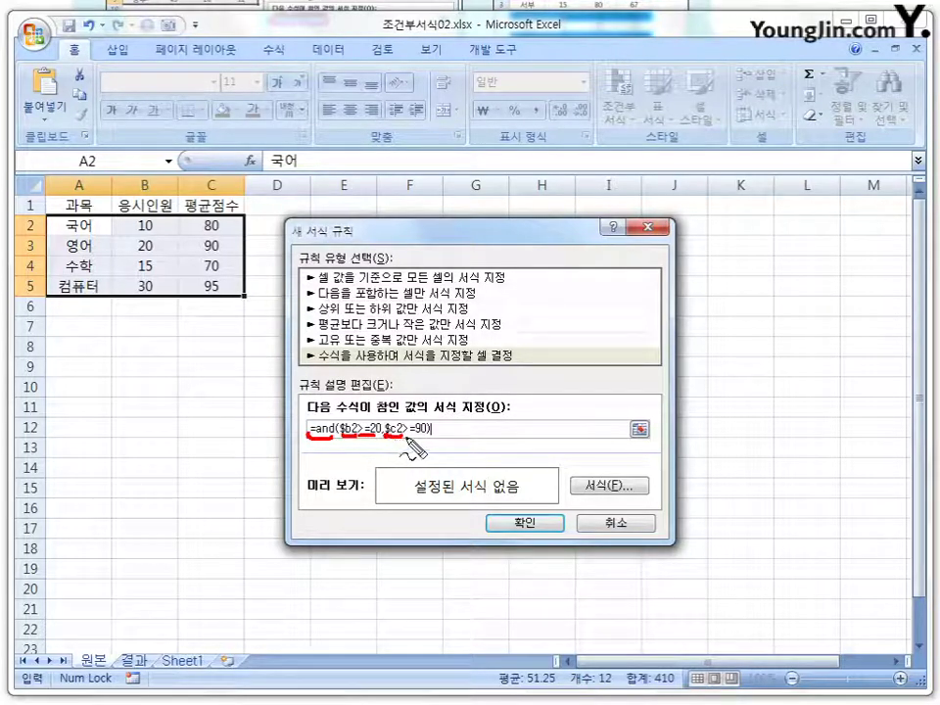
pyautogui.moveTo(409, 439); pyautogui.dragTo(427, 440)
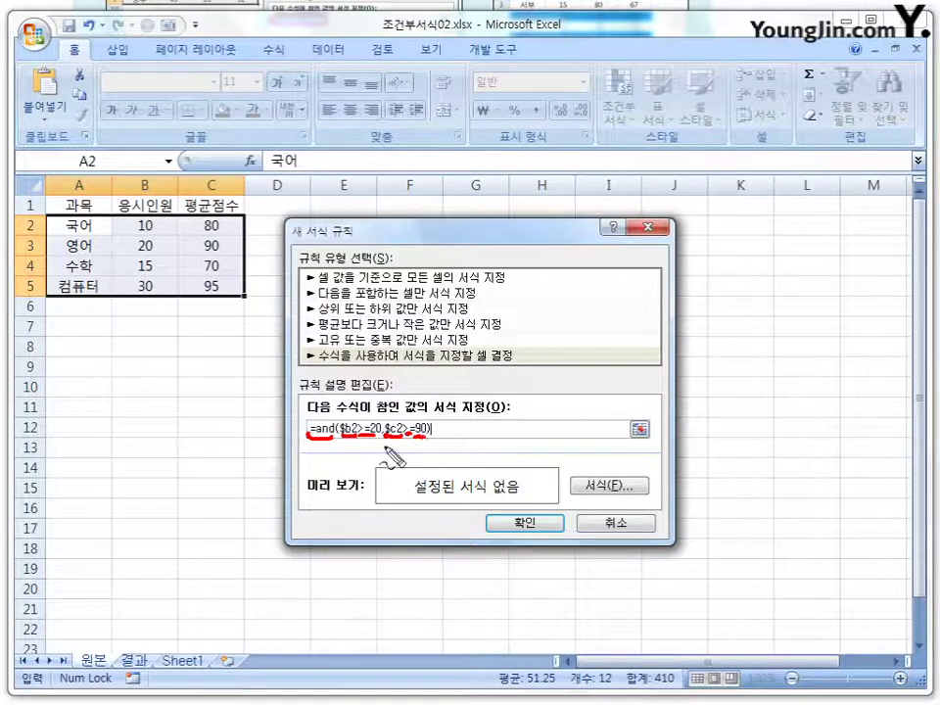
pyautogui.moveTo(329, 420); pyautogui.dragTo(339, 434)
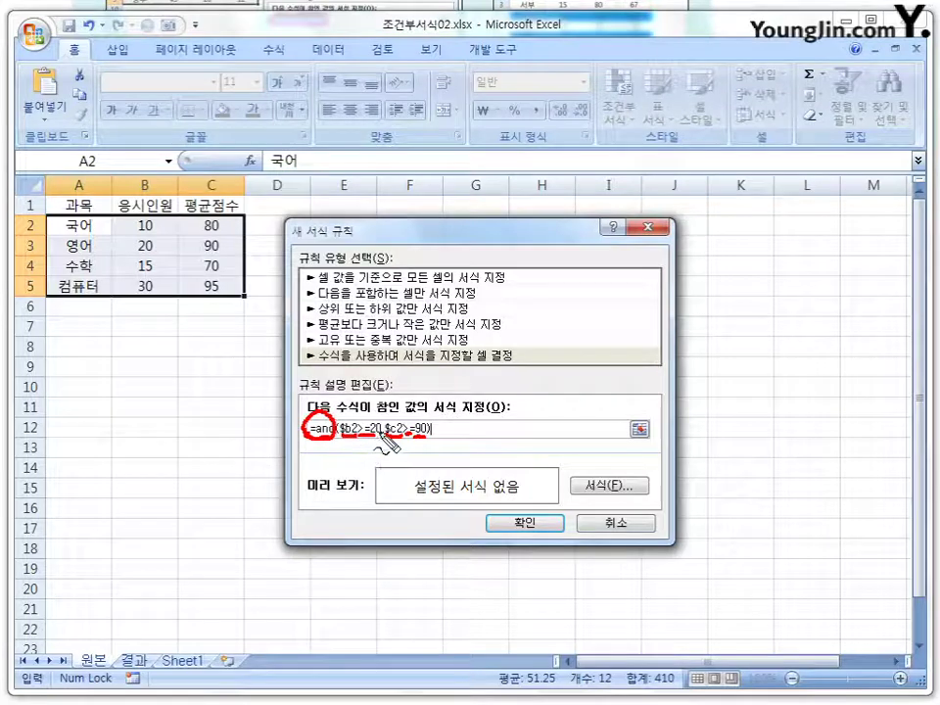
pyautogui.moveTo(153, 237)
pyautogui.mouseDown()
pyautogui.moveTo(133, 251)
pyautogui.moveTo(155, 237)
pyautogui.mouseUp()
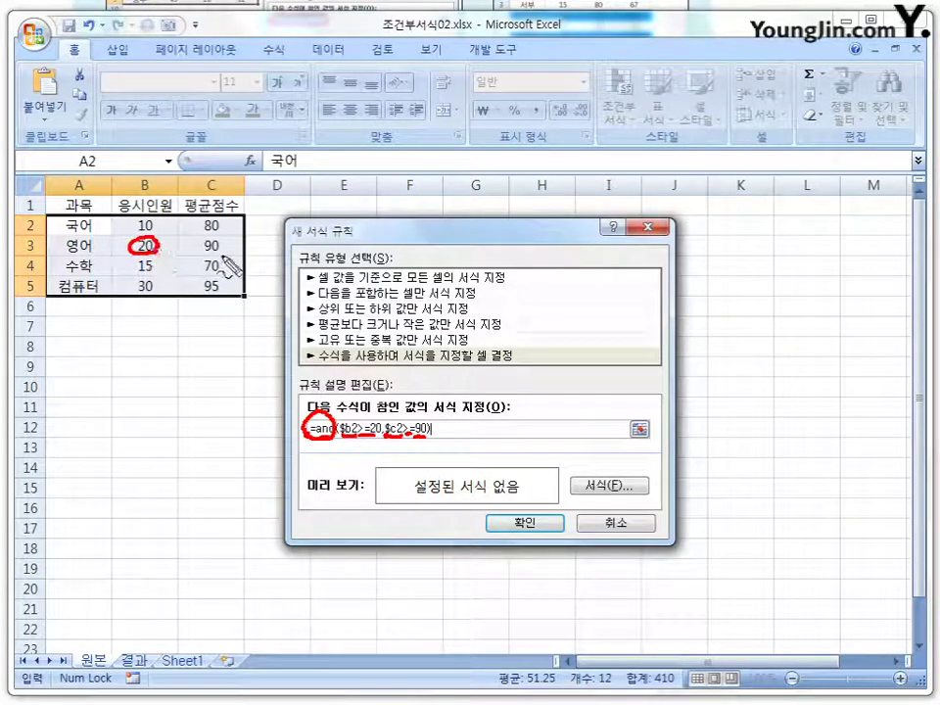
pyautogui.moveTo(226, 240)
pyautogui.mouseDown()
pyautogui.moveTo(208, 250)
pyautogui.moveTo(228, 243)
pyautogui.moveTo(155, 246)
pyautogui.moveTo(128, 294)
pyautogui.moveTo(155, 278)
pyautogui.mouseUp()
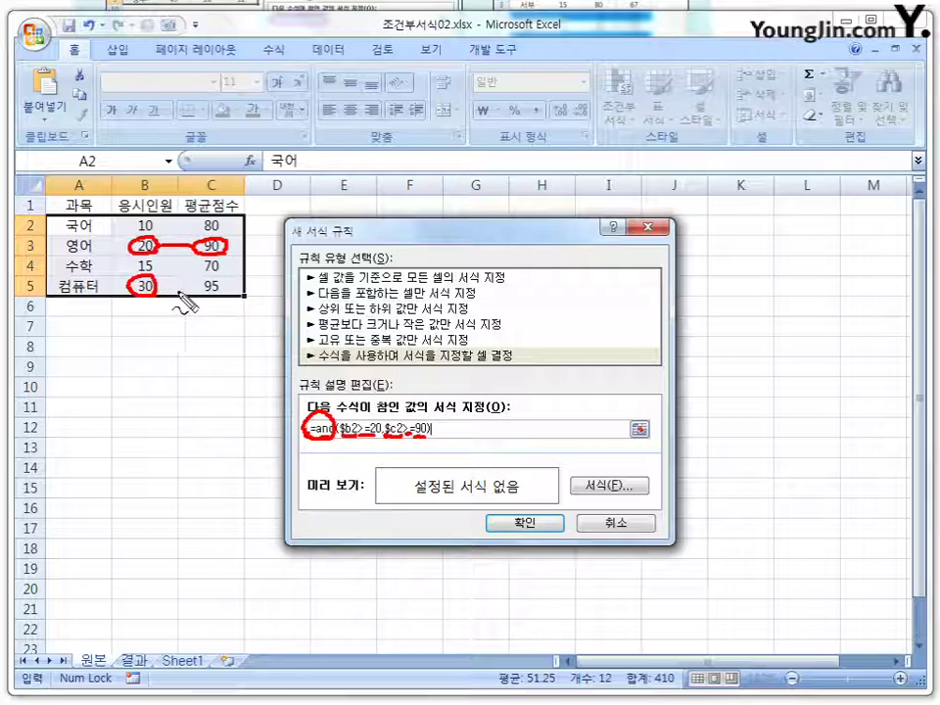
pyautogui.moveTo(224, 277)
pyautogui.mouseDown()
pyautogui.moveTo(195, 294)
pyautogui.moveTo(229, 287)
pyautogui.mouseUp()
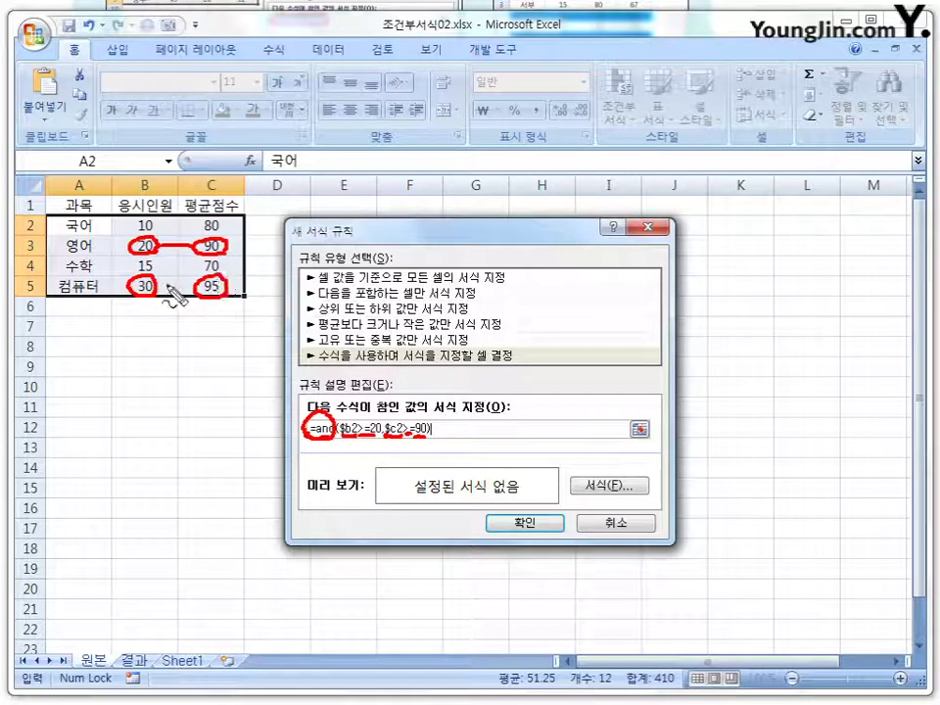
pyautogui.moveTo(159, 286); pyautogui.dragTo(196, 286)
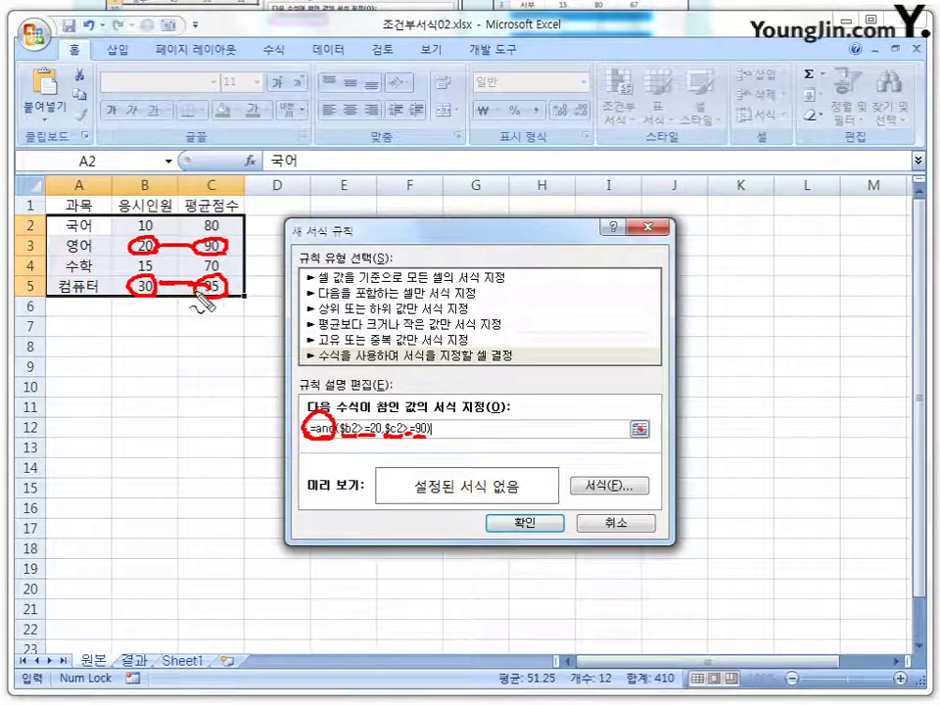
pyautogui.moveTo(116, 246)
pyautogui.mouseDown()
pyautogui.moveTo(71, 247)
pyautogui.moveTo(127, 284)
pyautogui.mouseUp()
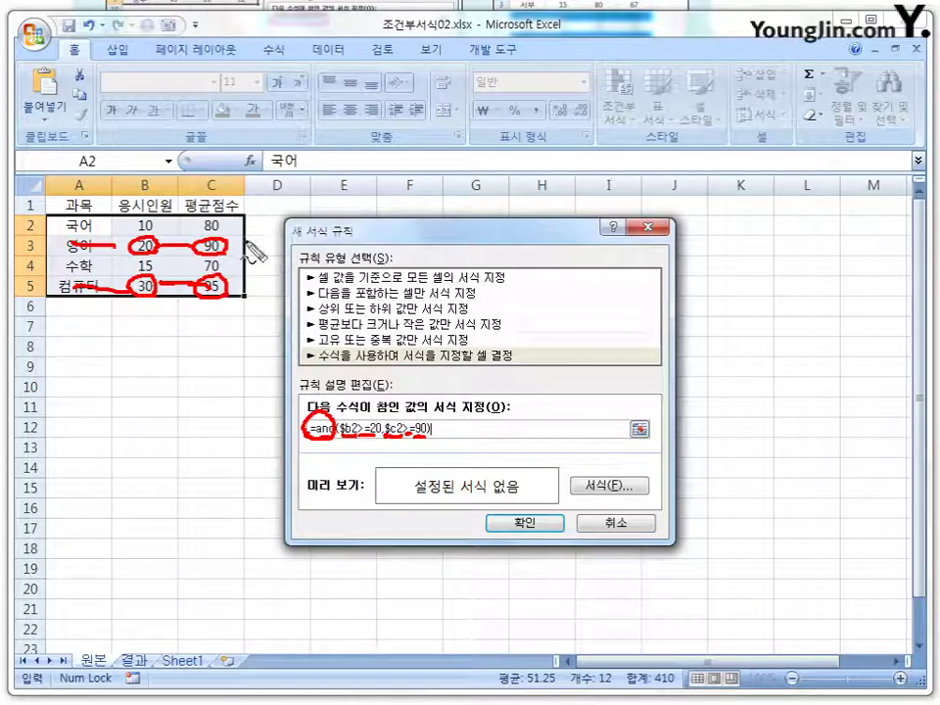
pyautogui.moveTo(224, 195)
pyautogui.mouseDown()
pyautogui.moveTo(242, 274)
pyautogui.moveTo(269, 261)
pyautogui.mouseUp()
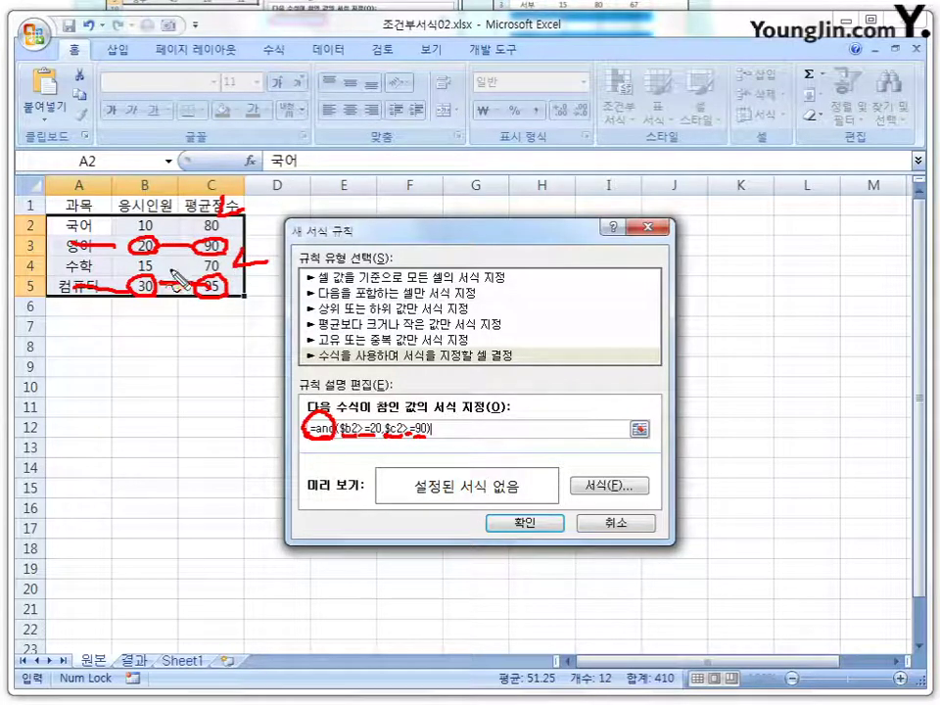
pyautogui.moveTo(157, 244); pyautogui.dragTo(192, 245)
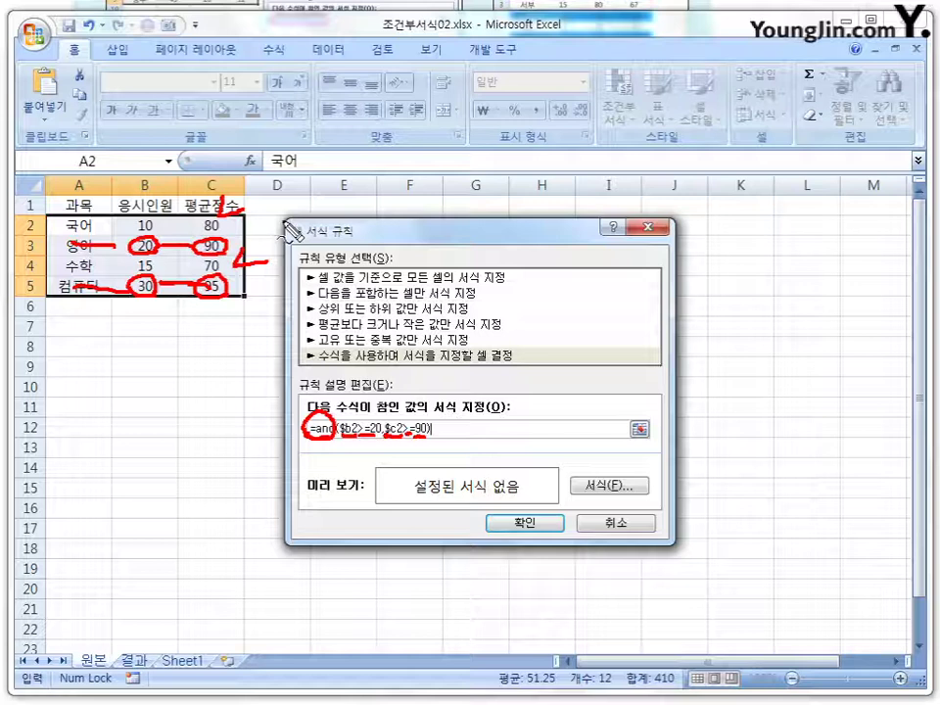
pyautogui.press('Escape')
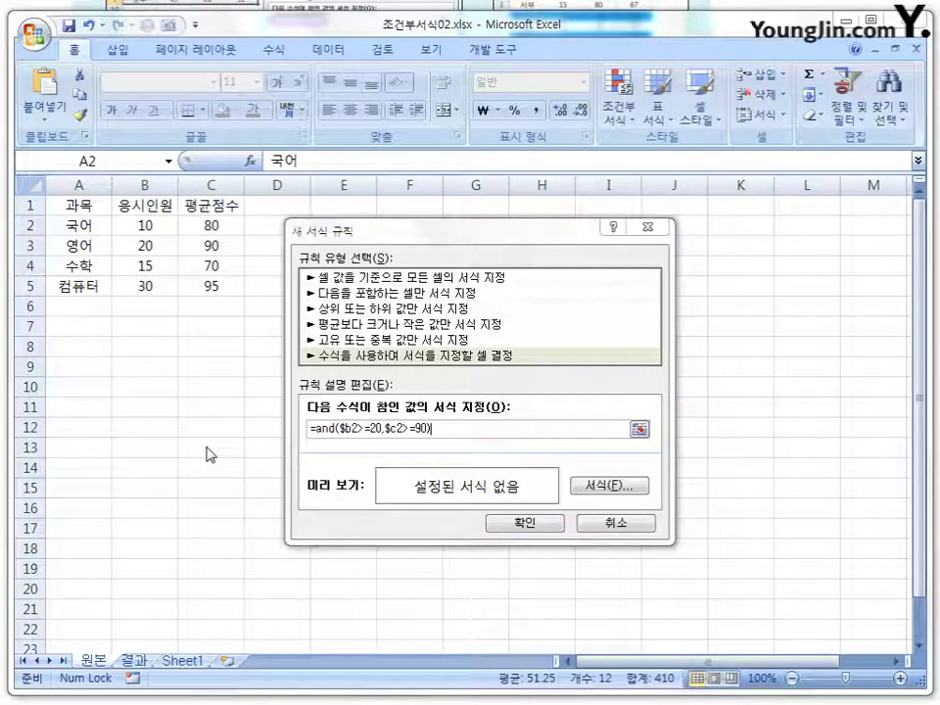
# Step: Give the AND rule a green fill, apply it to A2:C5, and deselect the table
pyautogui.click(636, 486)
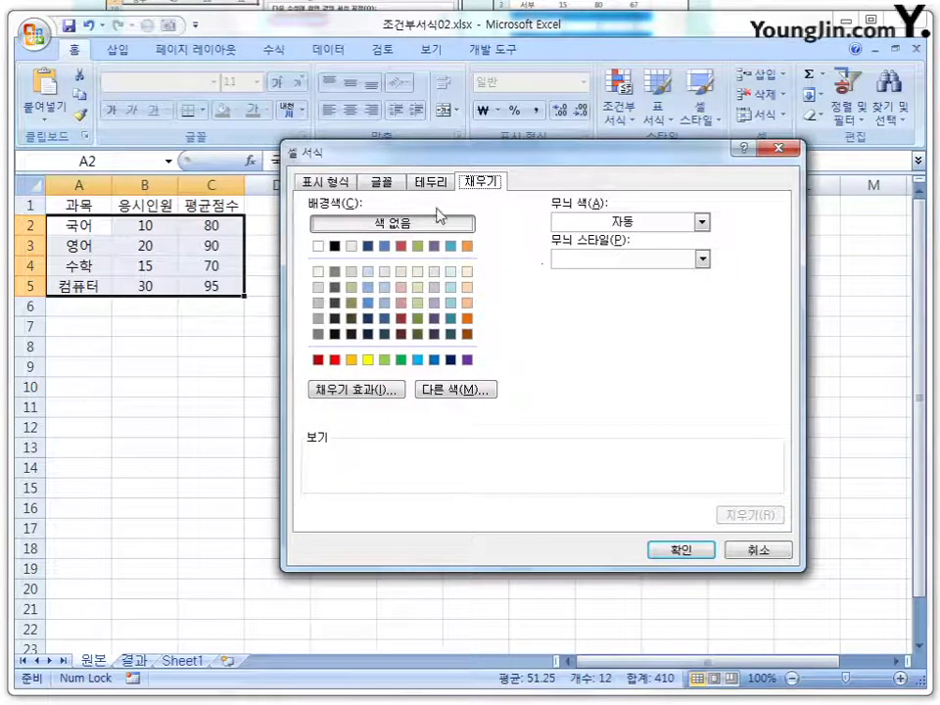
pyautogui.click(402, 361)
pyautogui.click(685, 550)
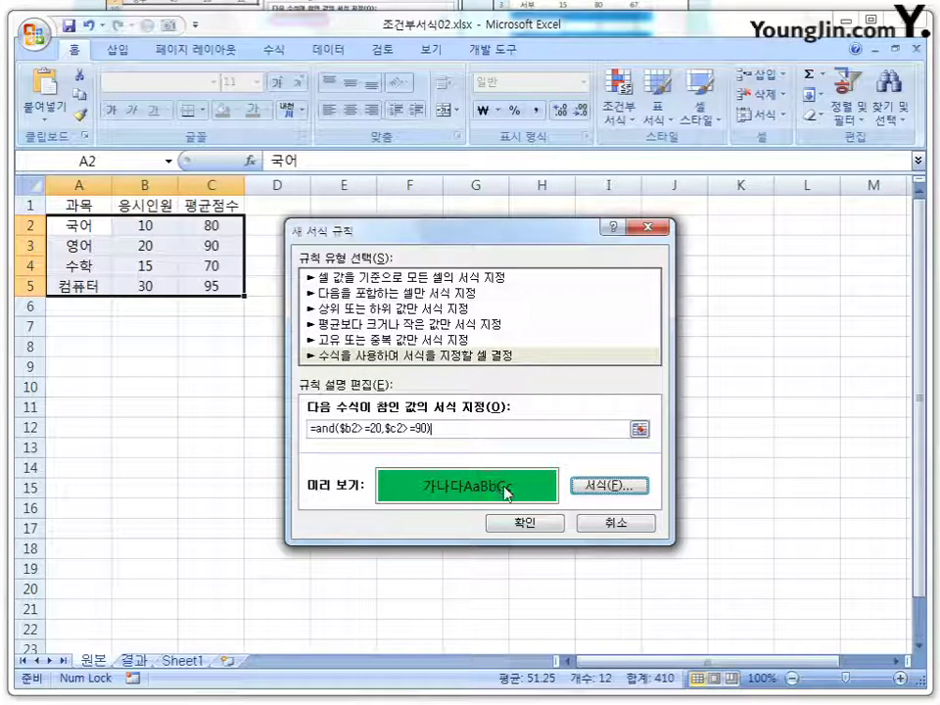
pyautogui.click(542, 522)
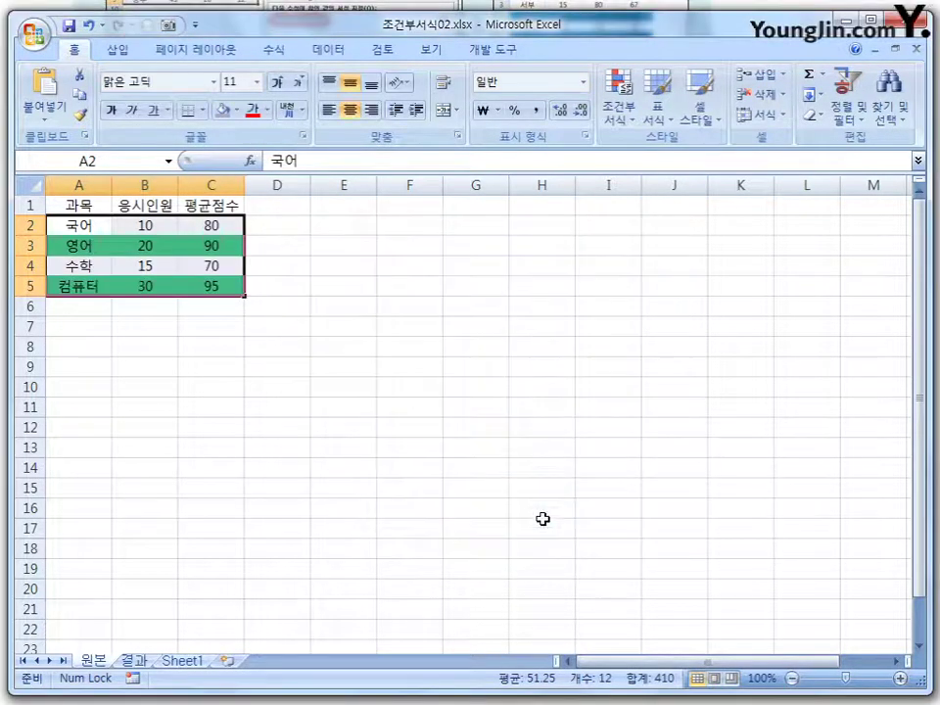
pyautogui.click(534, 384)
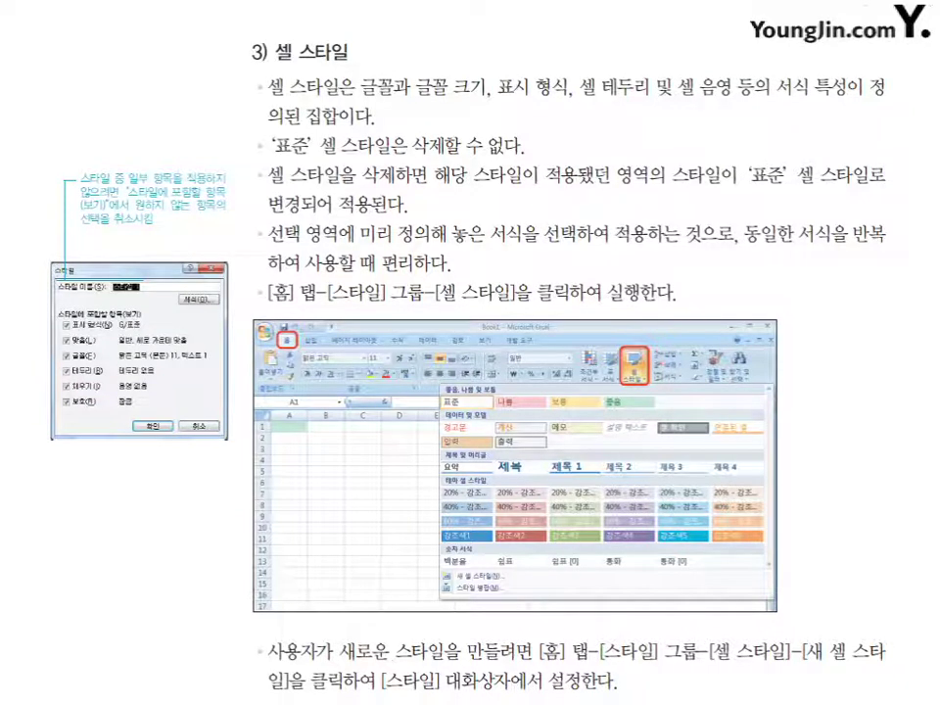
# Step: Switch from the textbook page to the 조건부서식02.xlsx workbook and select the score table A1:C5 on Sheet1
pyautogui.moveTo(195, 700)
pyautogui.click(199, 647)
pyautogui.click(182, 660)
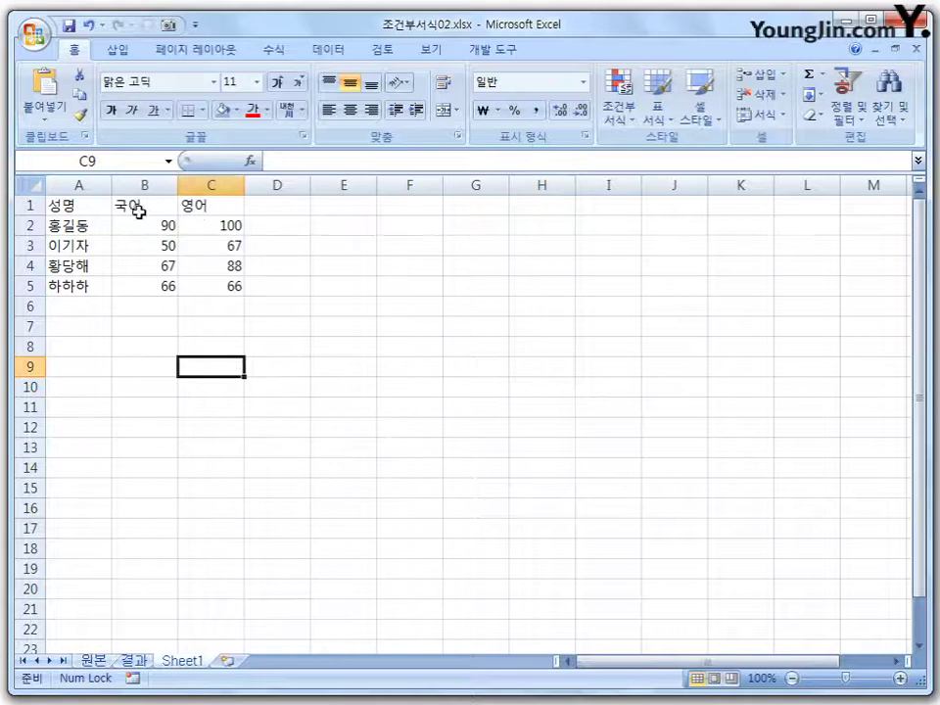
pyautogui.moveTo(94, 205); pyautogui.dragTo(206, 286)
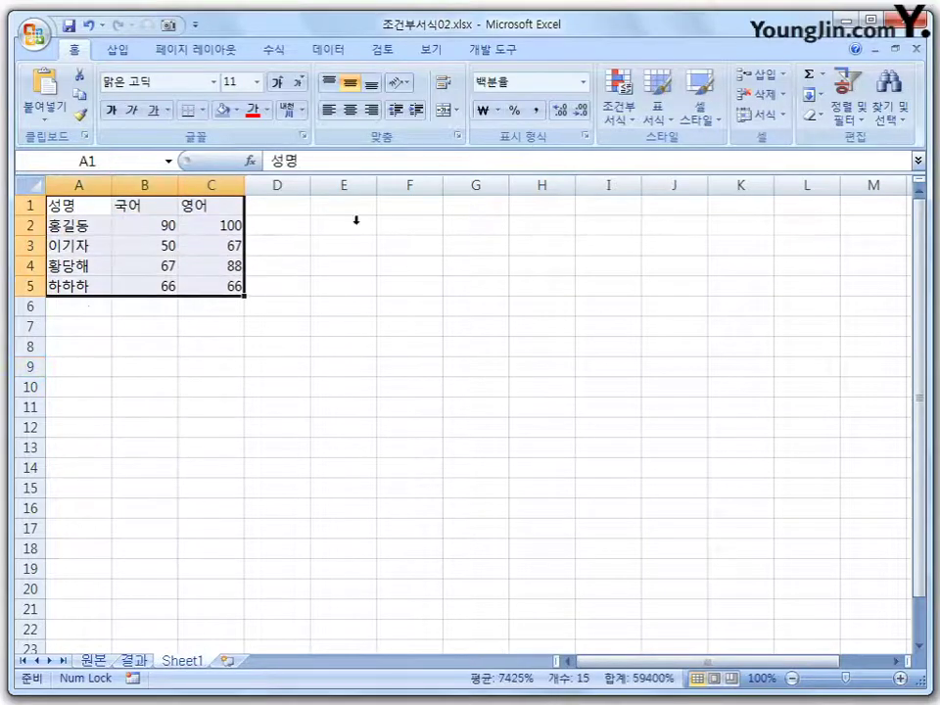
# Step: Move the Excel window aside so the whole cell styles gallery fits on screen, and look through its style categories
pyautogui.click(711, 125)
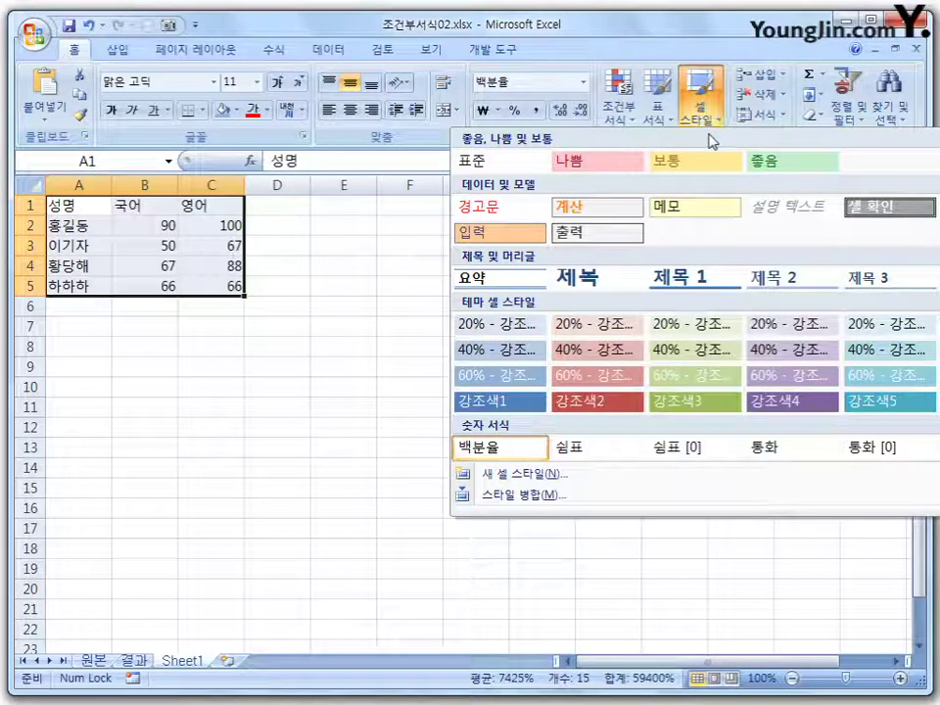
pyautogui.moveTo(683, 27); pyautogui.dragTo(527, 29)
pyautogui.click(539, 109)
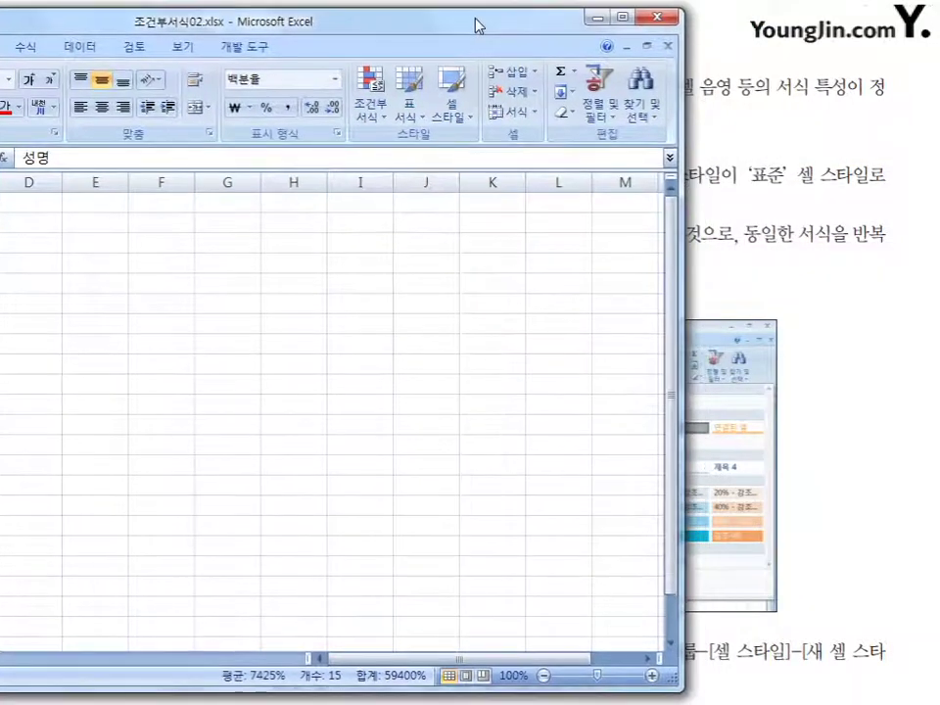
pyautogui.click(466, 116)
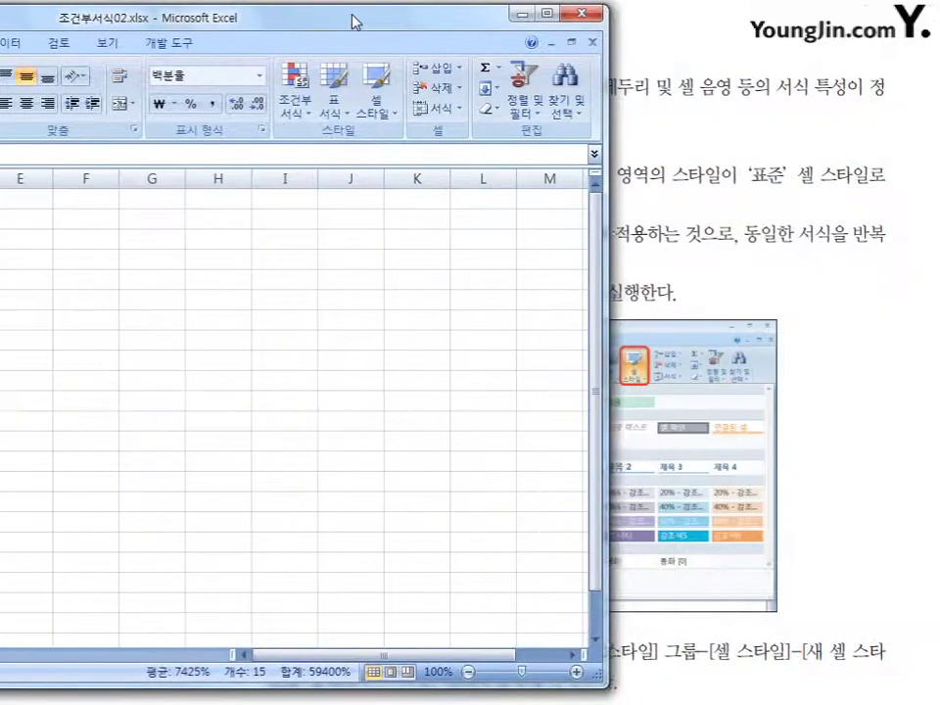
pyautogui.click(368, 88)
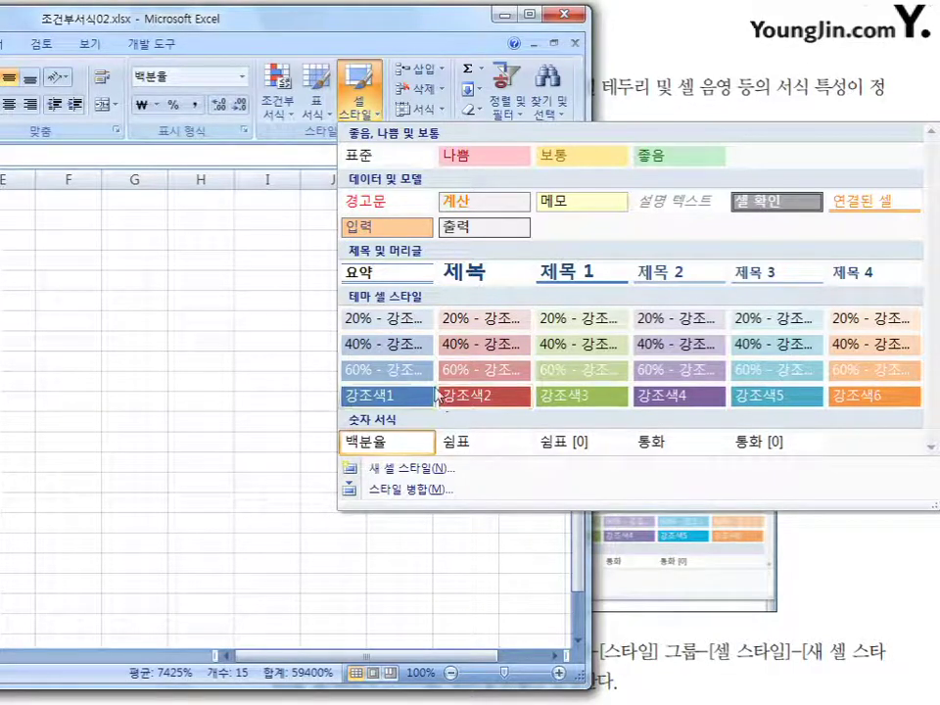
# Step: Review the new cell style options without creating a style, locate the style merge command, and move the window back
pyautogui.click(424, 468)
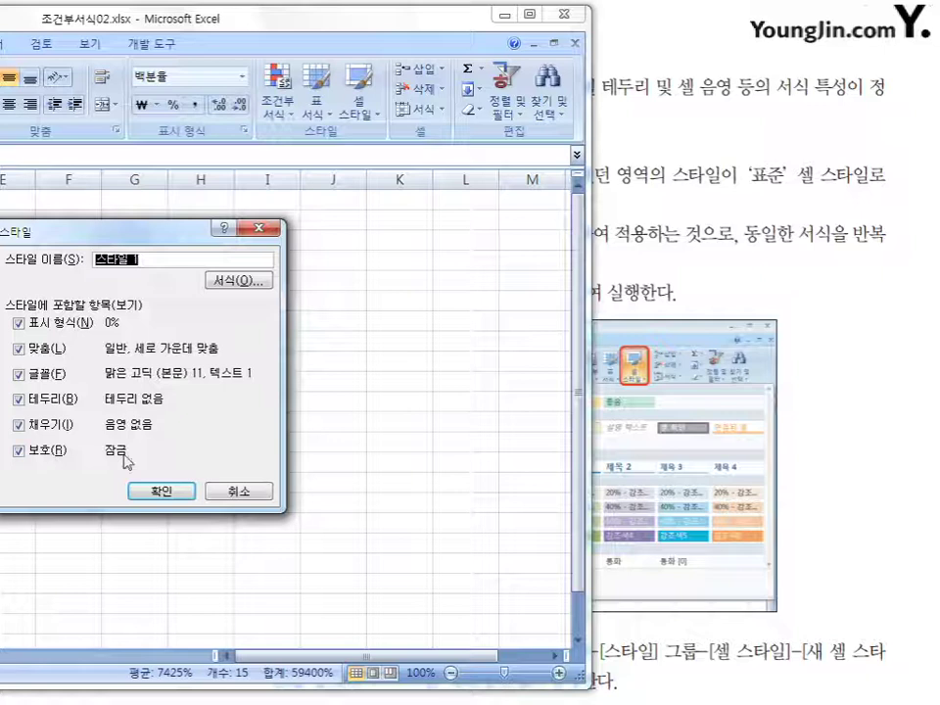
pyautogui.click(247, 491)
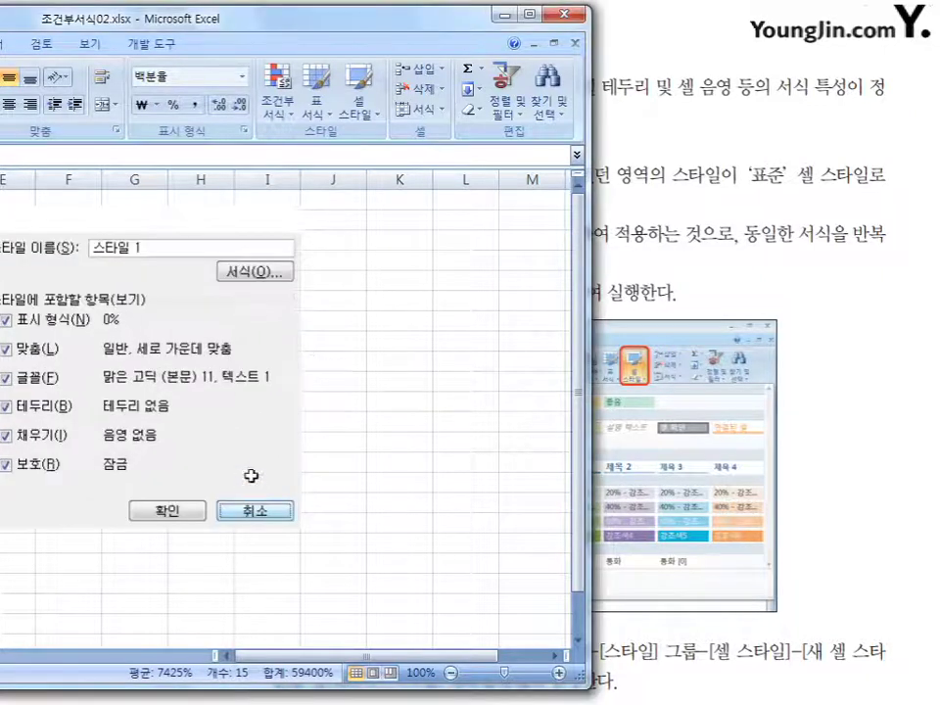
pyautogui.click(361, 100)
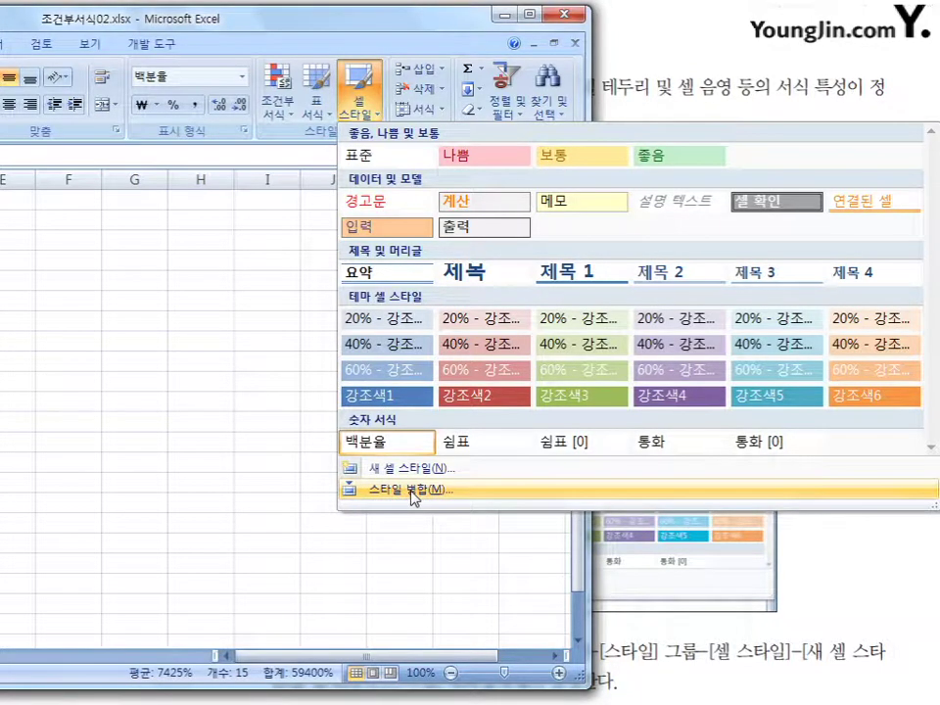
pyautogui.click(193, 329)
pyautogui.moveTo(287, 16); pyautogui.dragTo(624, 21)
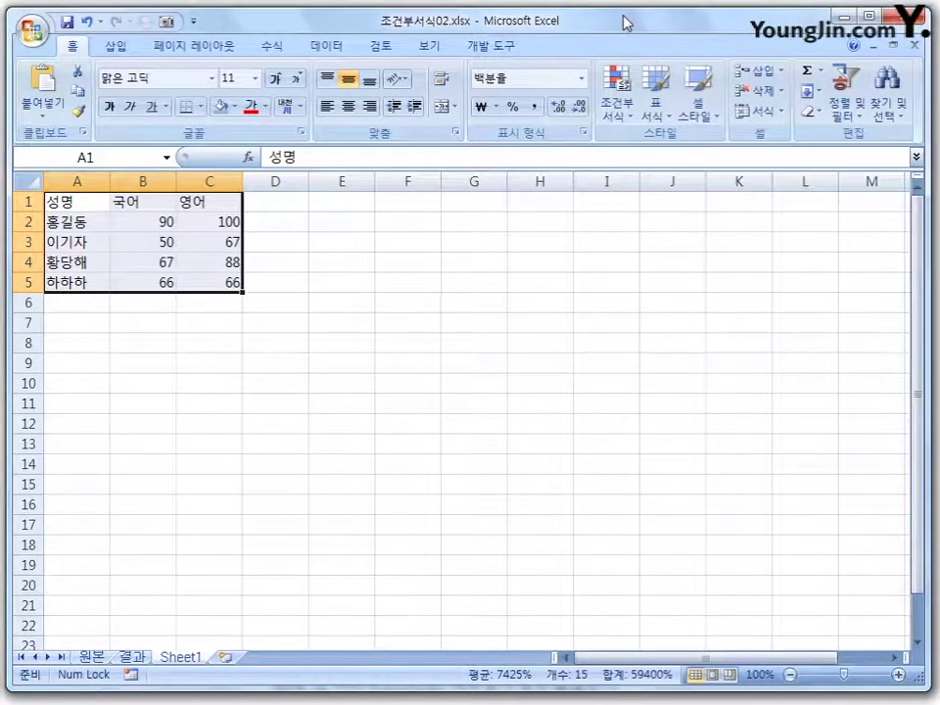
# Step: Apply the 60% - 강조색1 cell style to the score table A1:C5 and deselect it
pyautogui.click(707, 107)
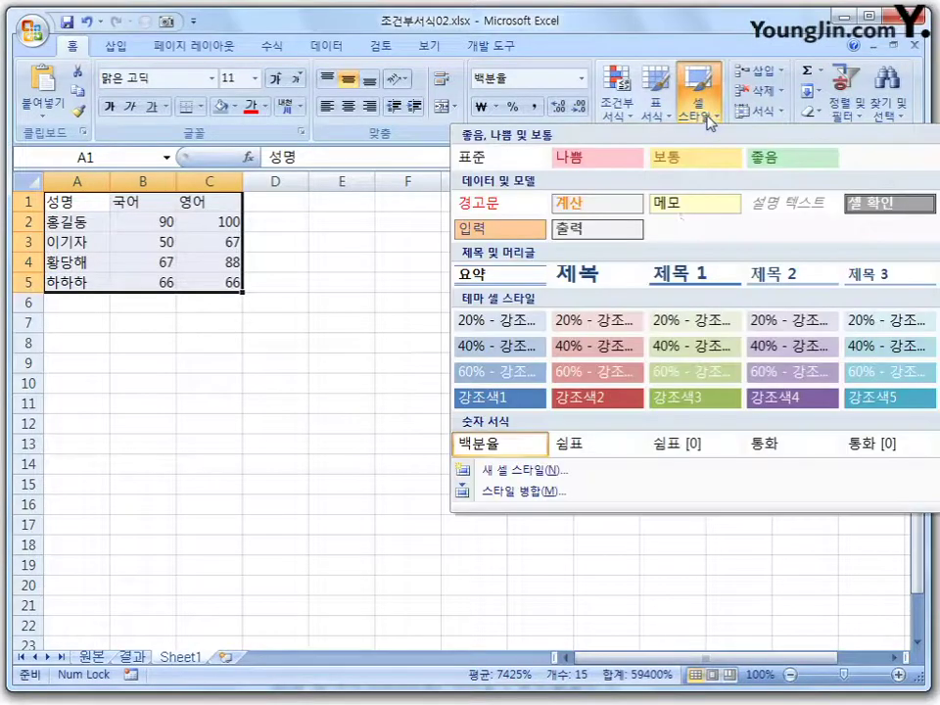
pyautogui.click(483, 371)
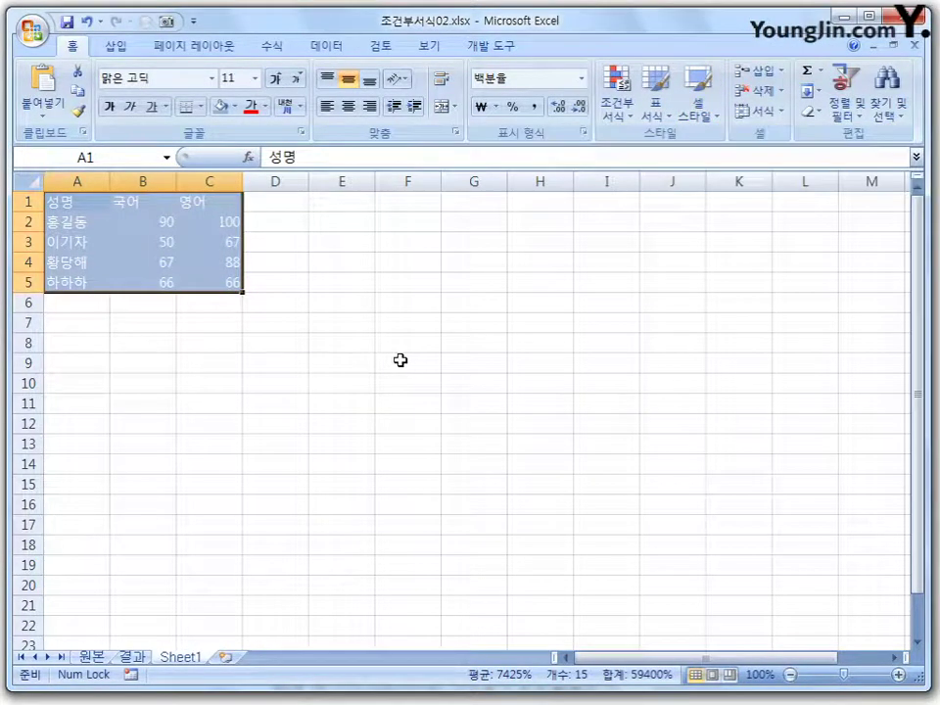
pyautogui.click(398, 361)
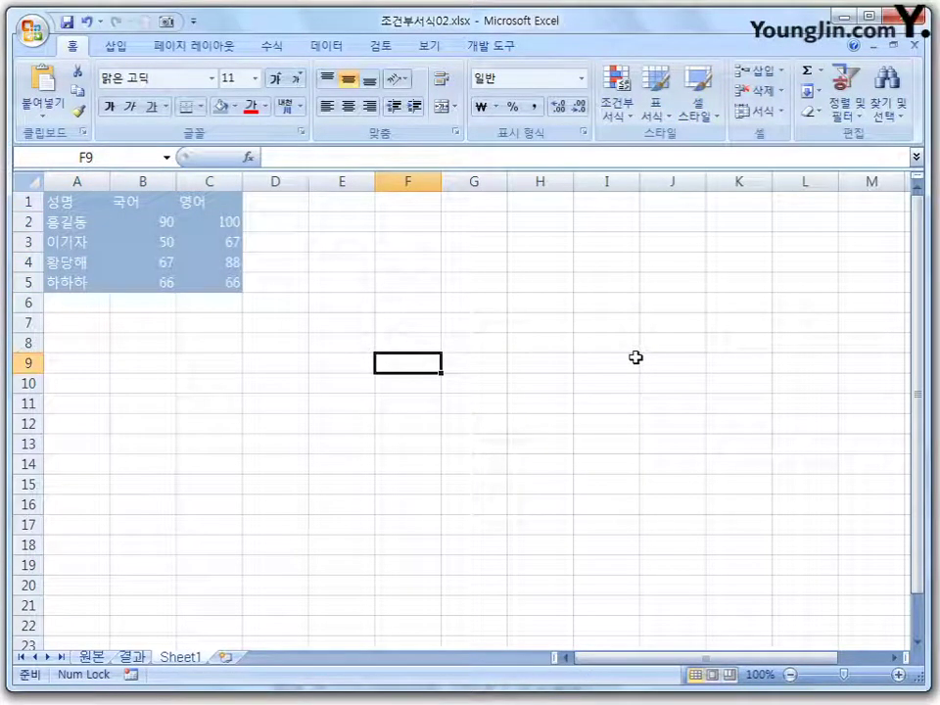